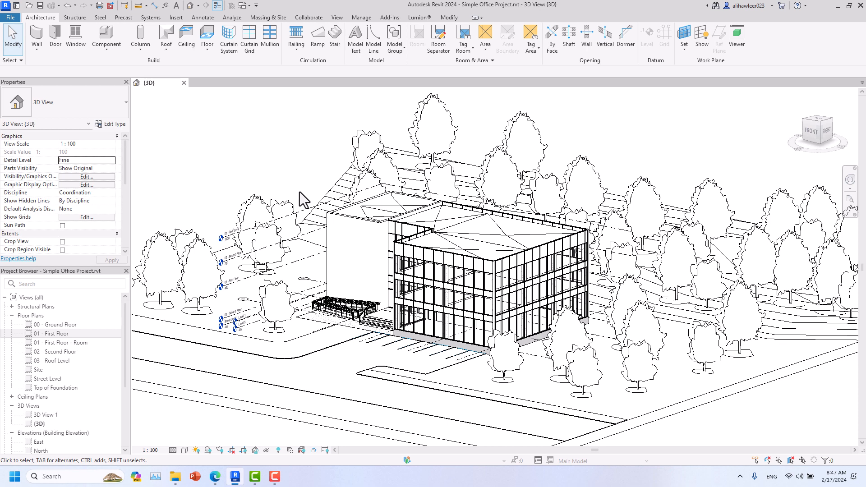
{"action": "middle_click_drag", "start_coordinate": [300, 191], "coordinate": [306, 208]}
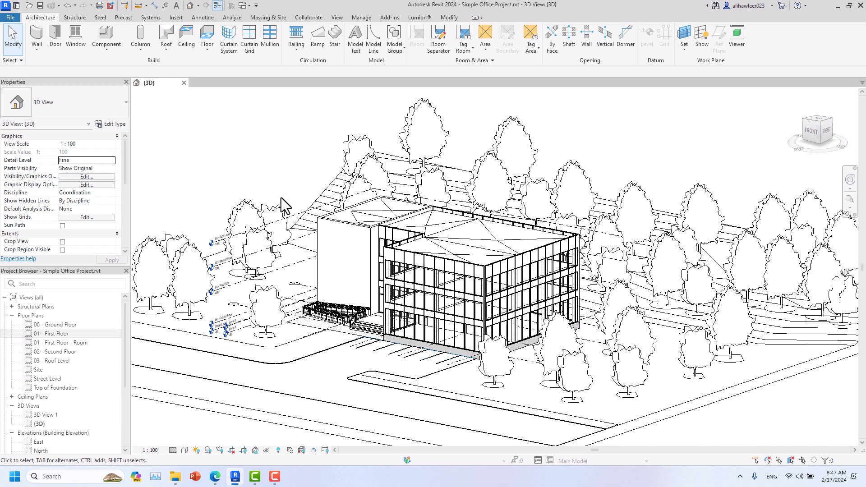
{"action": "scroll", "coordinate": [80, 334], "scroll_direction": "down", "scroll_amount": 4}
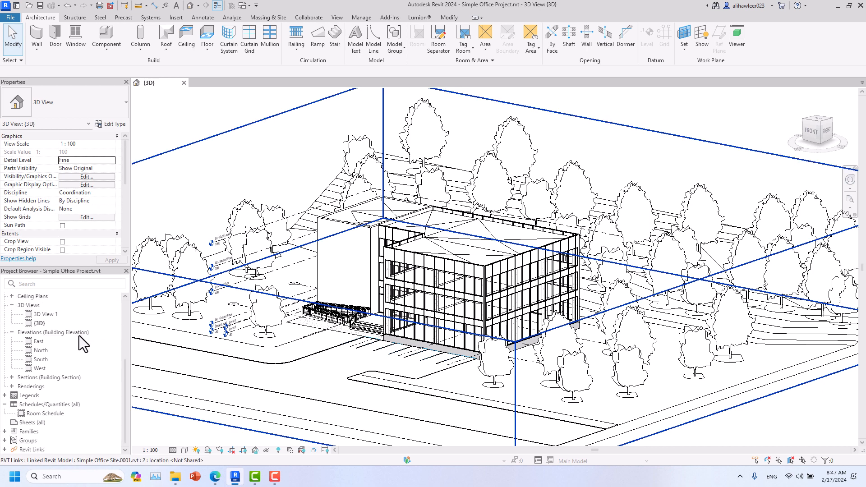
{"action": "left_click", "coordinate": [31, 424]}
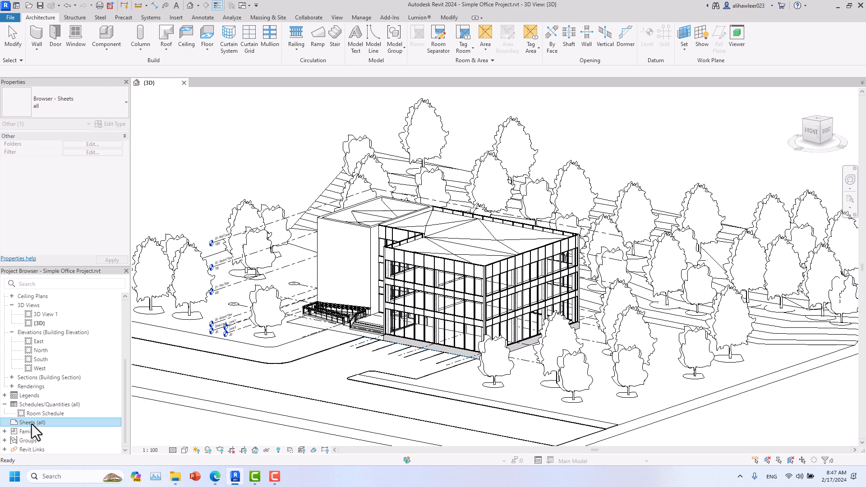
{"action": "right_click", "coordinate": [31, 425]}
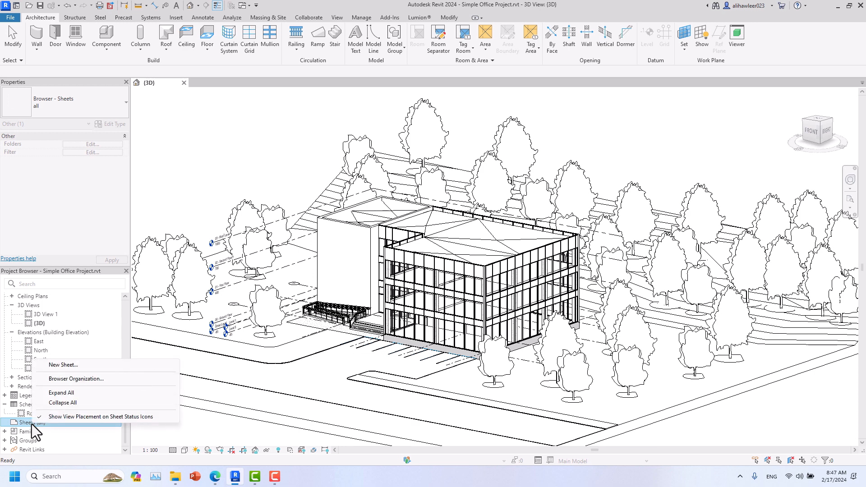
{"action": "left_click", "coordinate": [67, 369]}
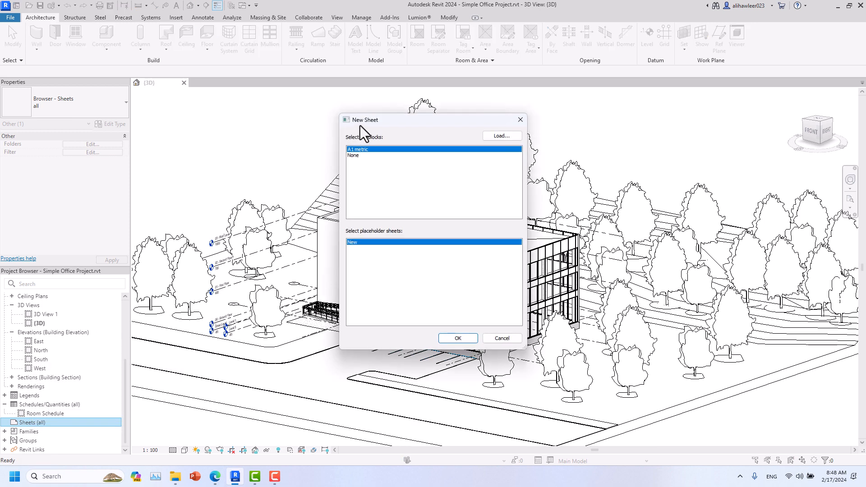
{"action": "left_click_drag", "start_coordinate": [360, 125], "coordinate": [311, 133]}
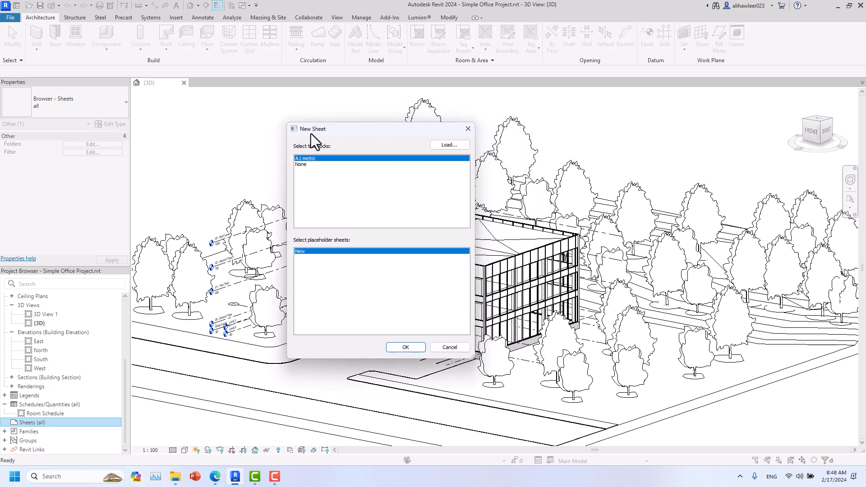
{"action": "left_click", "coordinate": [468, 128]}
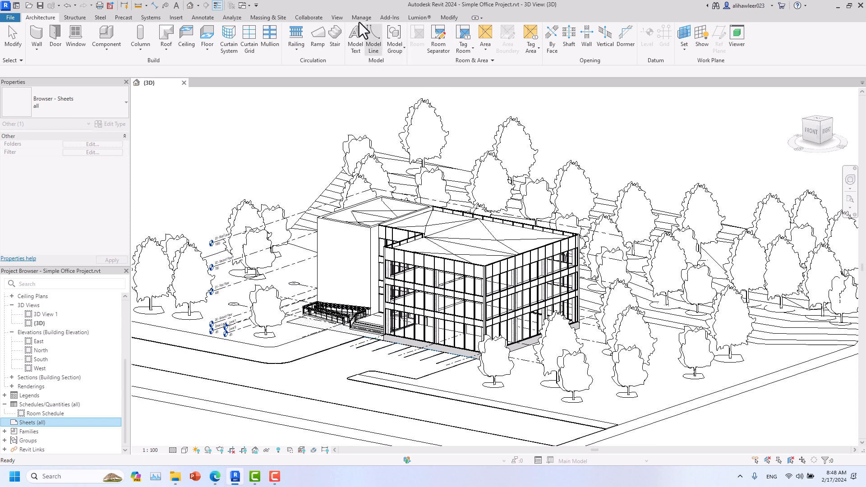
Start a new sheet and open the family browser for loading another titleblock
{"action": "left_click", "coordinate": [340, 18]}
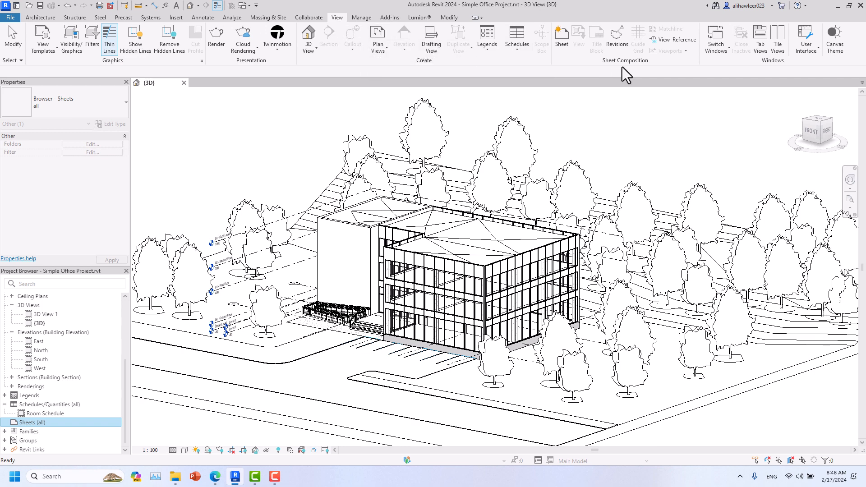
{"action": "left_click", "coordinate": [565, 45]}
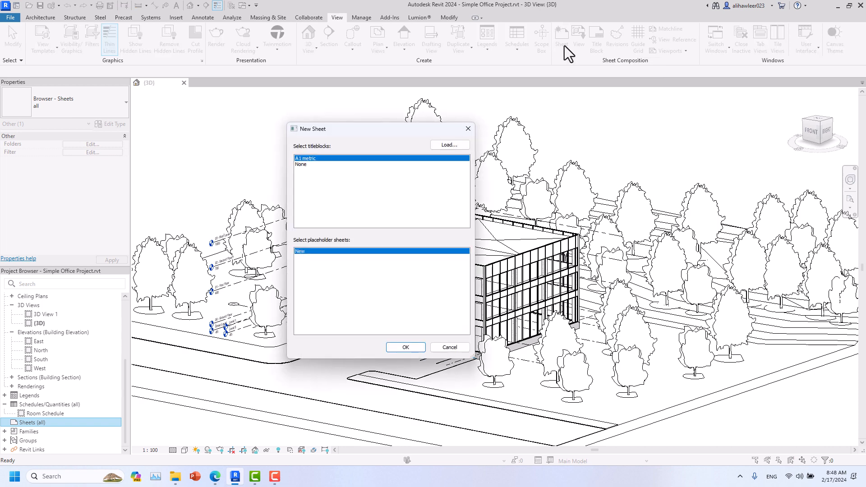
{"action": "left_click_drag", "start_coordinate": [334, 128], "coordinate": [372, 127]}
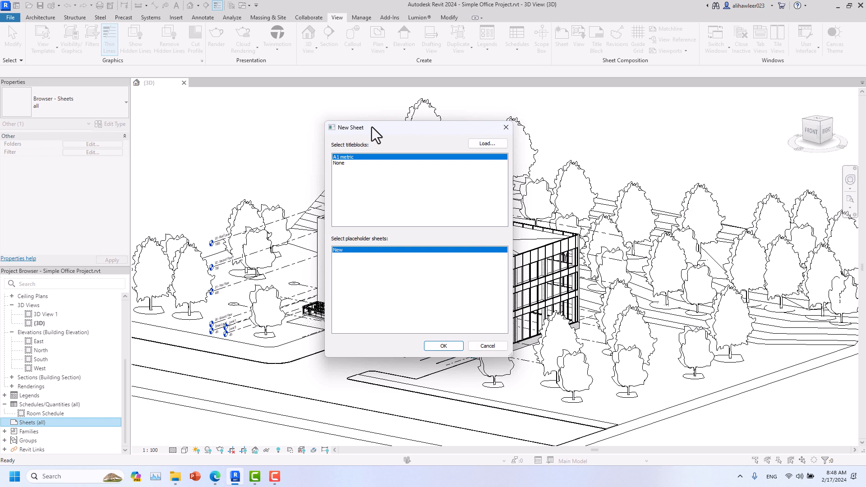
{"action": "left_click", "coordinate": [348, 164]}
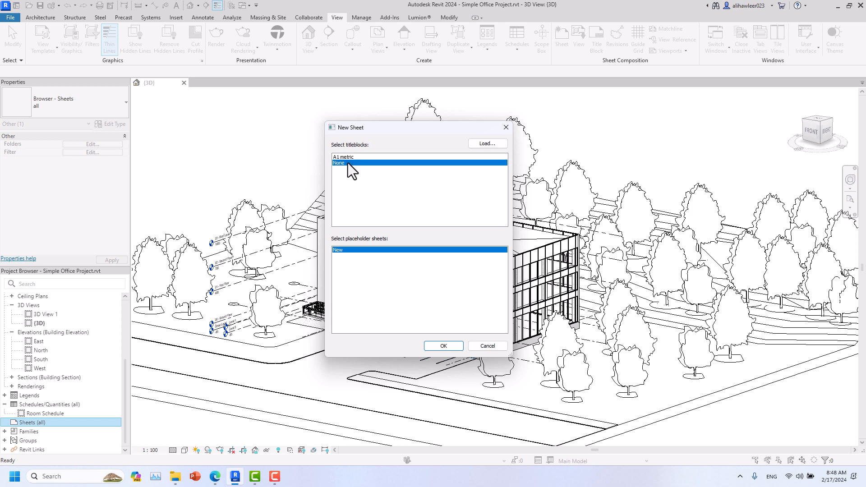
{"action": "left_click", "coordinate": [348, 158]}
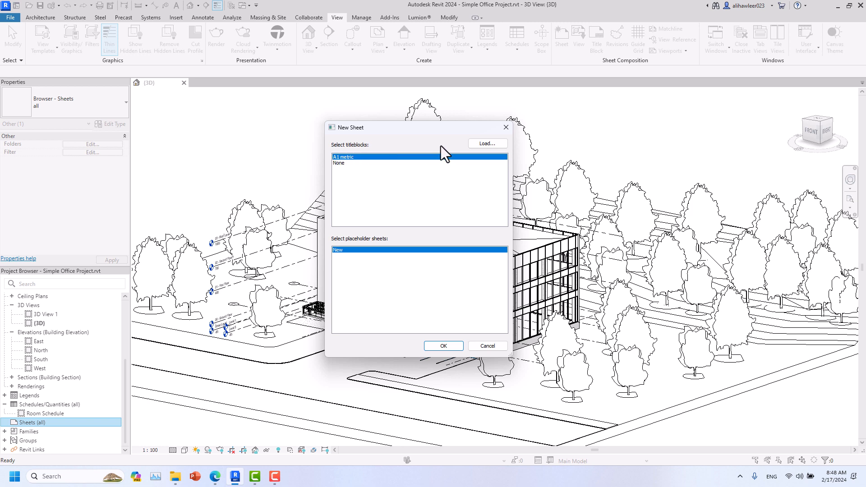
{"action": "left_click", "coordinate": [484, 143]}
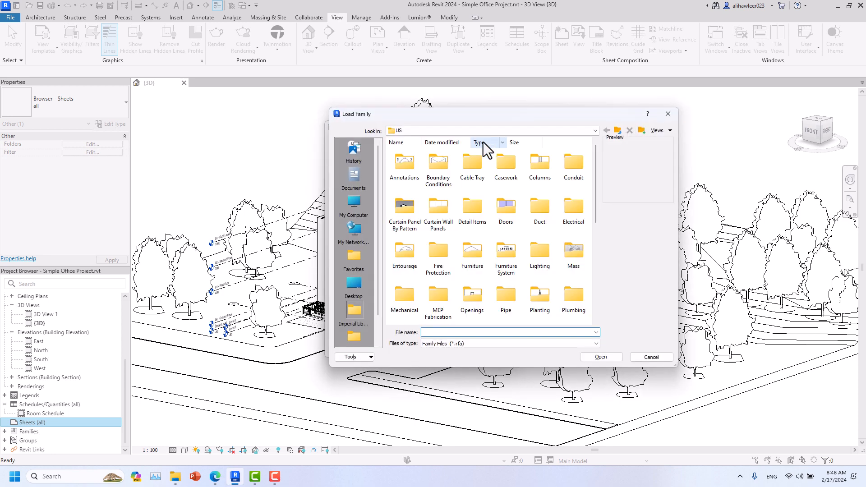
Browse the Titleblocks folders of the Metric Library and the Imperial Library to compare the available sheet sizes
{"action": "scroll", "coordinate": [346, 308], "scroll_direction": "down", "scroll_amount": 5}
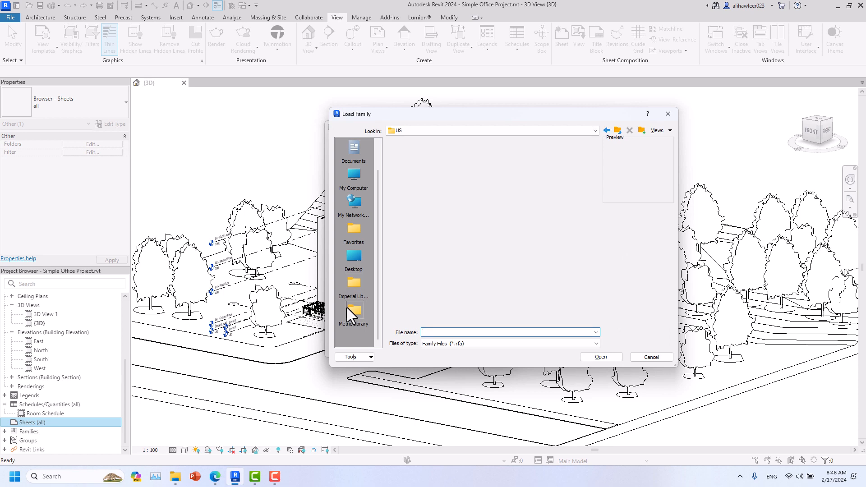
{"action": "scroll", "coordinate": [478, 257], "scroll_direction": "down", "scroll_amount": 2}
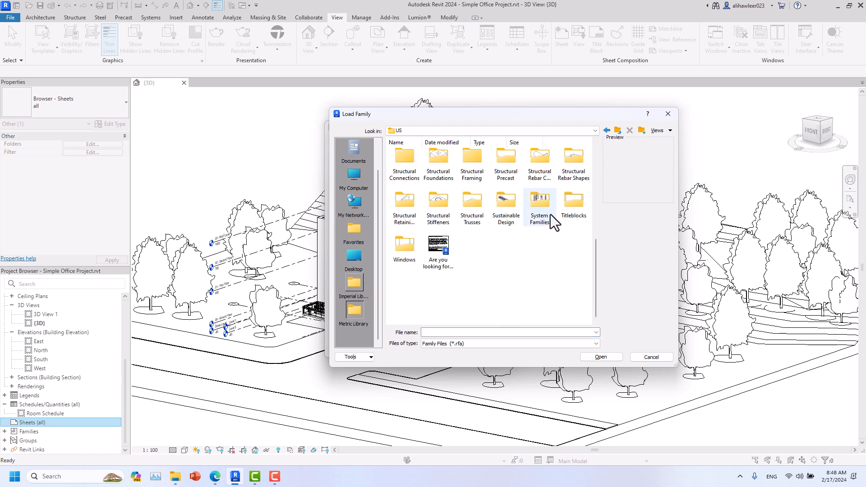
{"action": "double_click", "coordinate": [564, 210]}
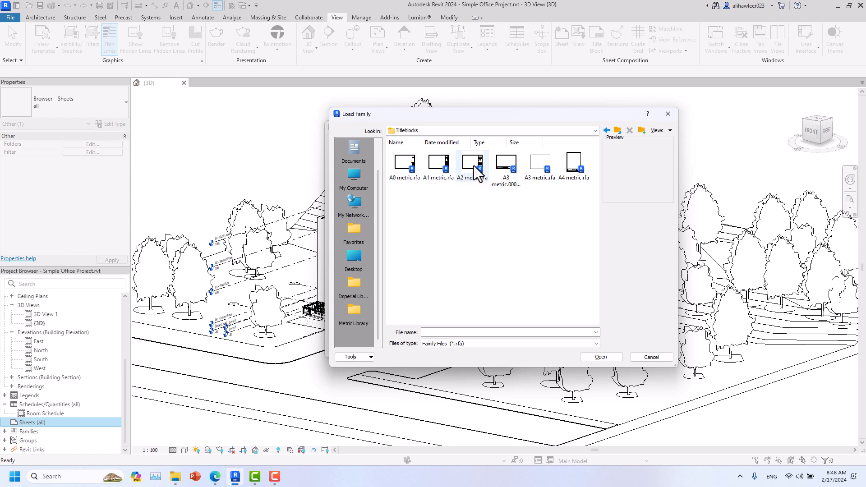
{"action": "left_click", "coordinate": [356, 289]}
{"action": "scroll", "coordinate": [499, 256], "scroll_direction": "down", "scroll_amount": 5}
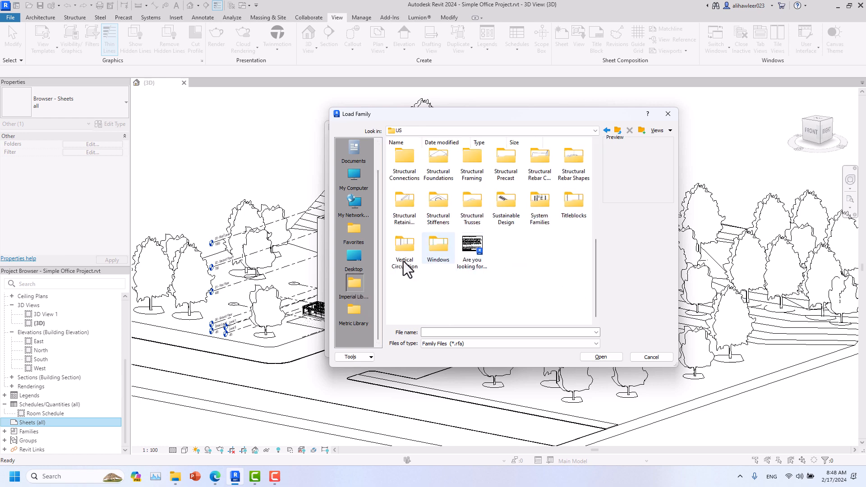
{"action": "double_click", "coordinate": [569, 197]}
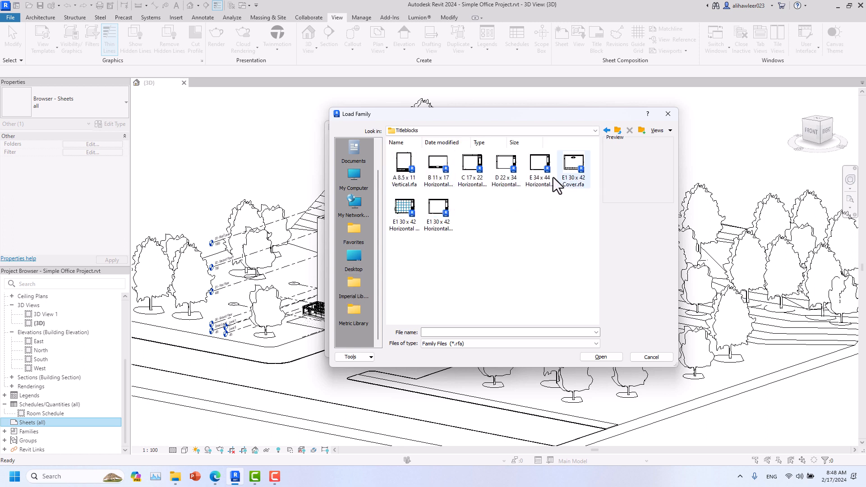
Load A2 metric.rfa from the Metric Library's Titleblocks folder and create the new sheet with it
{"action": "left_click", "coordinate": [365, 311]}
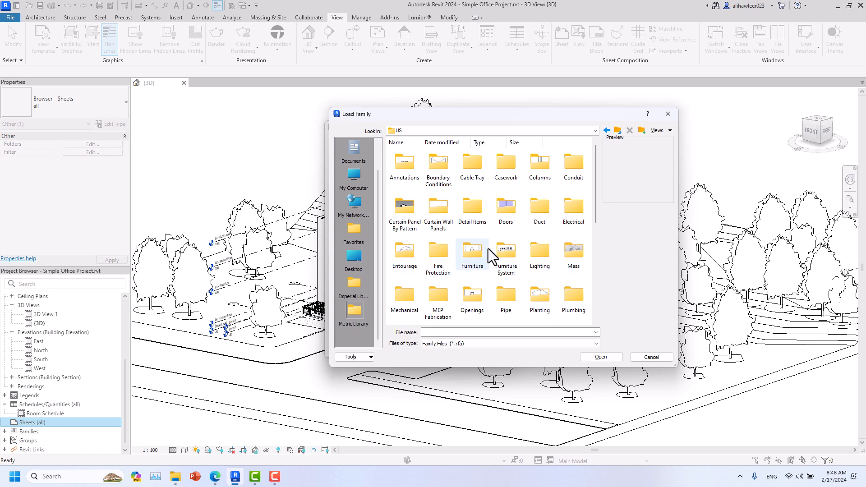
{"action": "scroll", "coordinate": [488, 249], "scroll_direction": "down", "scroll_amount": 5}
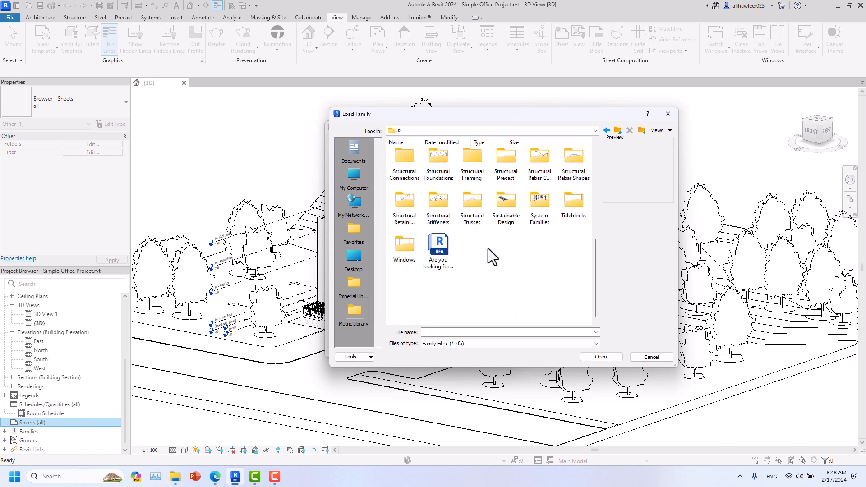
{"action": "double_click", "coordinate": [573, 210]}
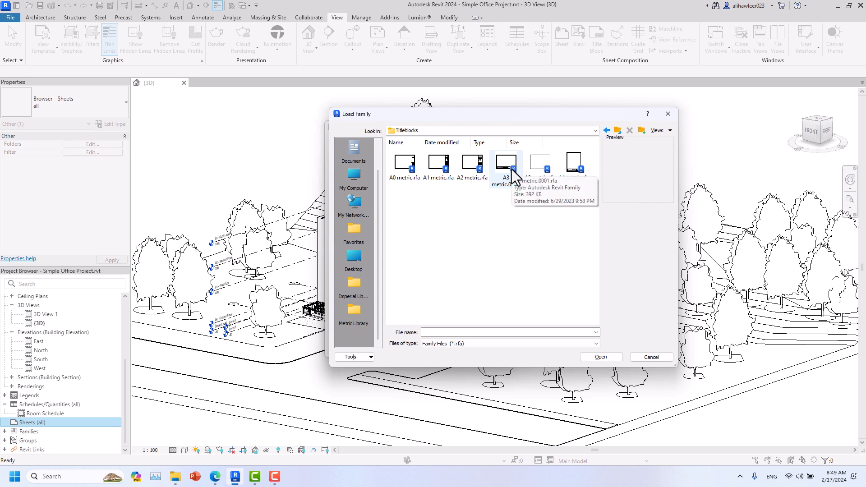
{"action": "left_click", "coordinate": [474, 166]}
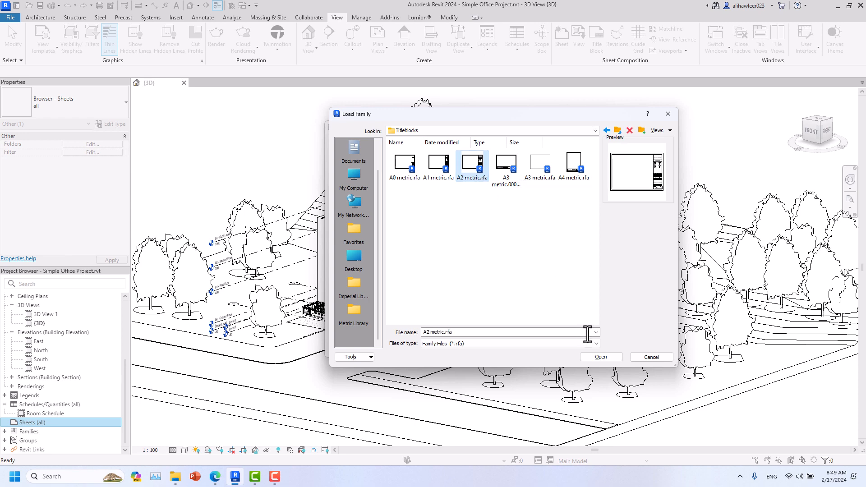
{"action": "left_click", "coordinate": [602, 357]}
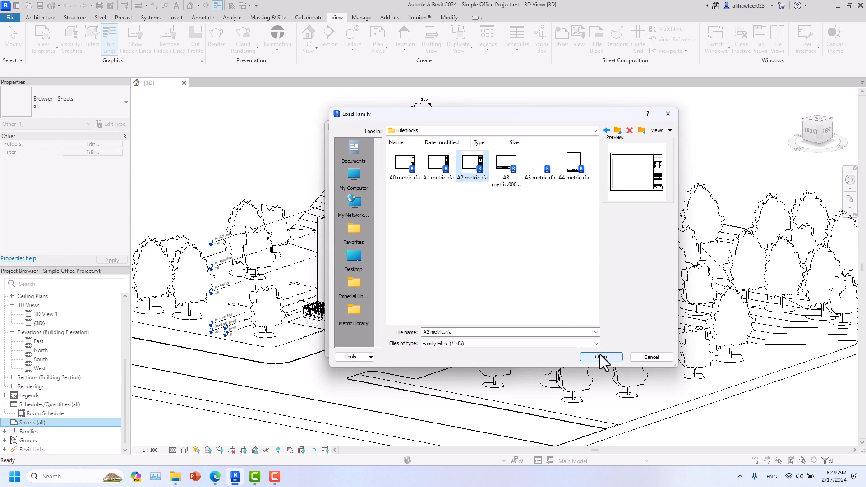
{"action": "left_click", "coordinate": [601, 358]}
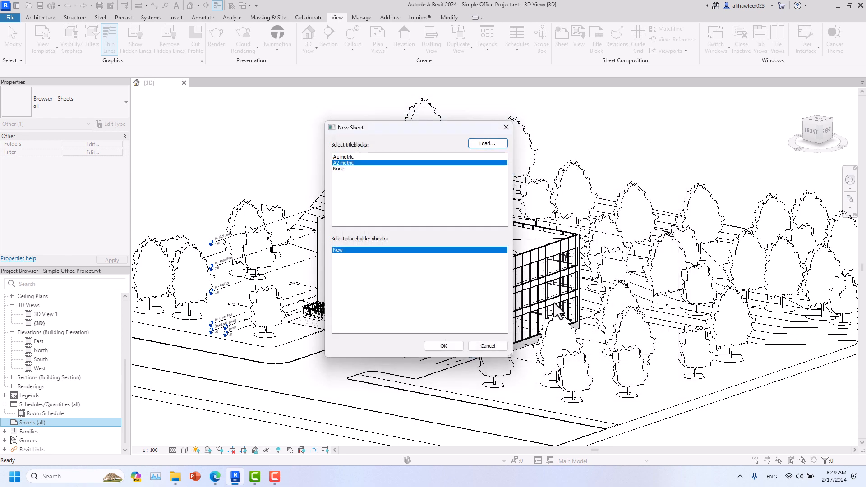
{"action": "left_click", "coordinate": [444, 346]}
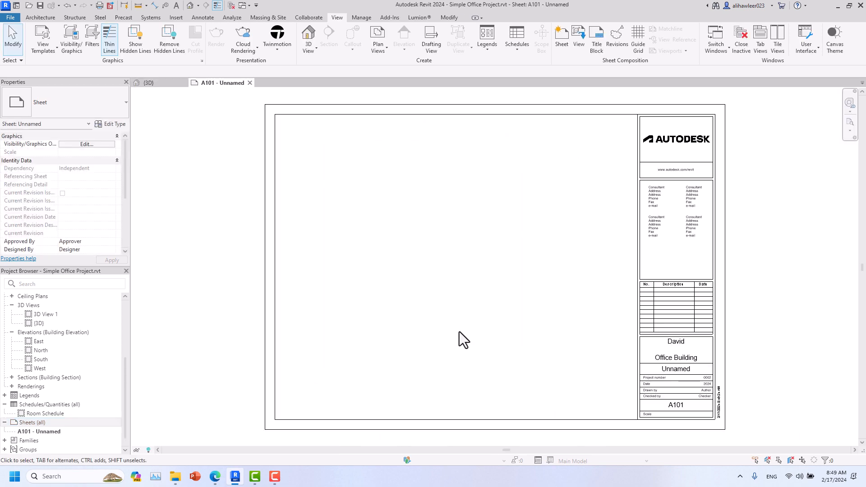
Examine the new sheet's title block, including its project name, sheet name, number, date and author fields
{"action": "middle_click_drag", "start_coordinate": [495, 325], "coordinate": [472, 321]}
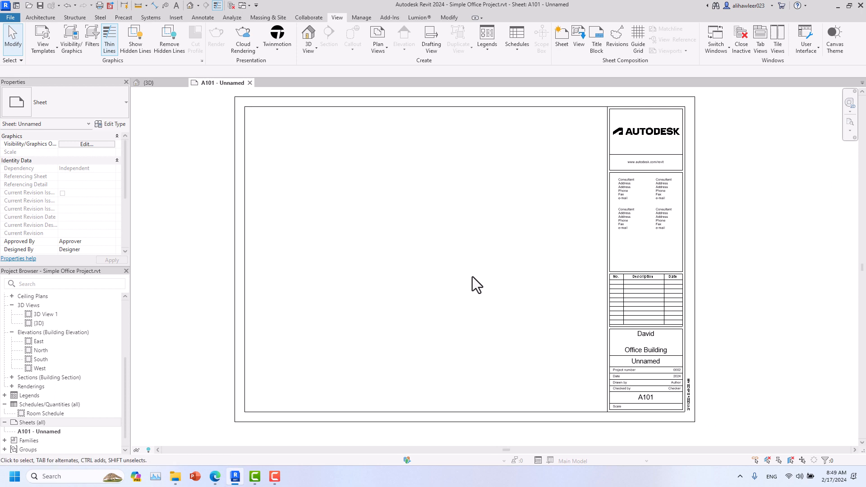
{"action": "scroll", "coordinate": [636, 343], "scroll_direction": "up", "scroll_amount": 5}
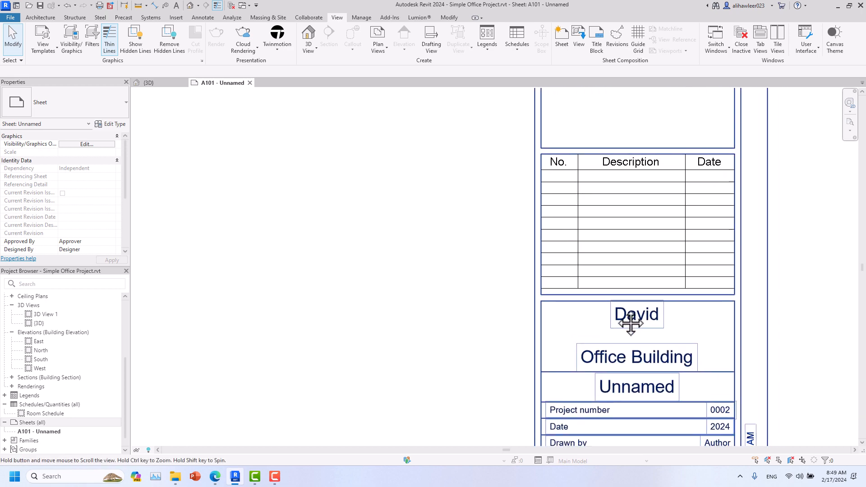
{"action": "scroll", "coordinate": [560, 314], "scroll_direction": "down", "scroll_amount": 2}
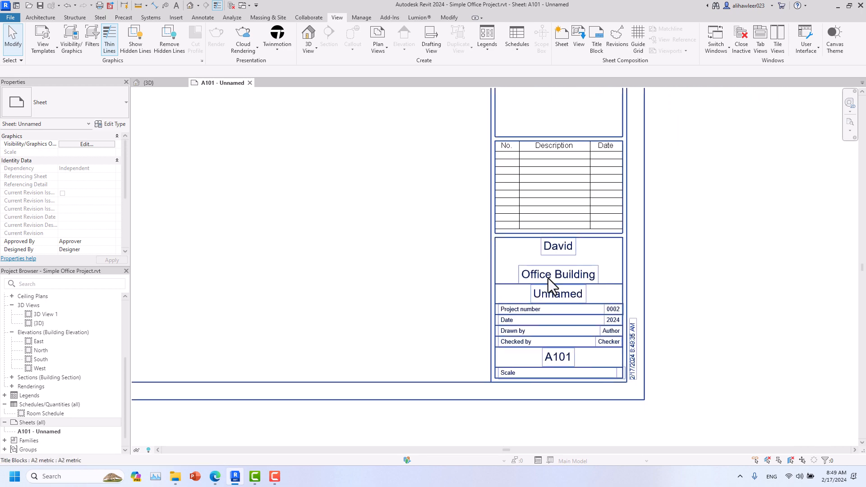
{"action": "scroll", "coordinate": [548, 278], "scroll_direction": "up", "scroll_amount": 1}
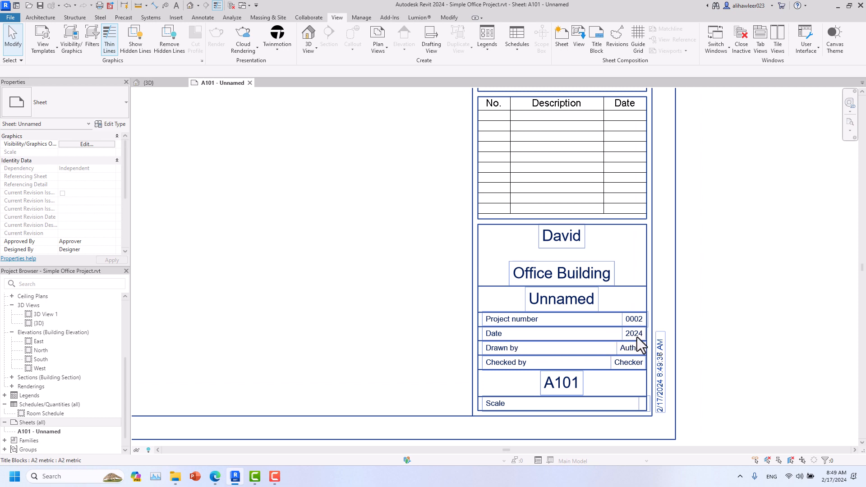
{"action": "scroll", "coordinate": [638, 337], "scroll_direction": "down", "scroll_amount": 3}
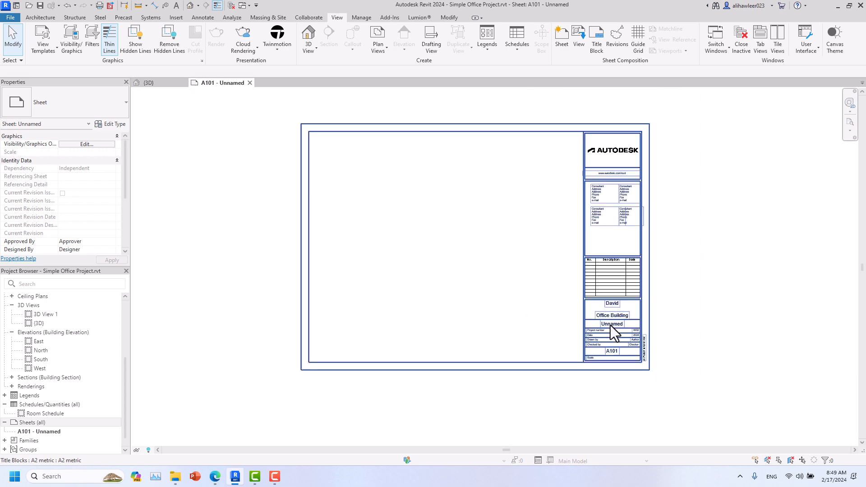
{"action": "scroll", "coordinate": [648, 358], "scroll_direction": "up", "scroll_amount": 4}
{"action": "scroll", "coordinate": [648, 358], "scroll_direction": "down", "scroll_amount": 5}
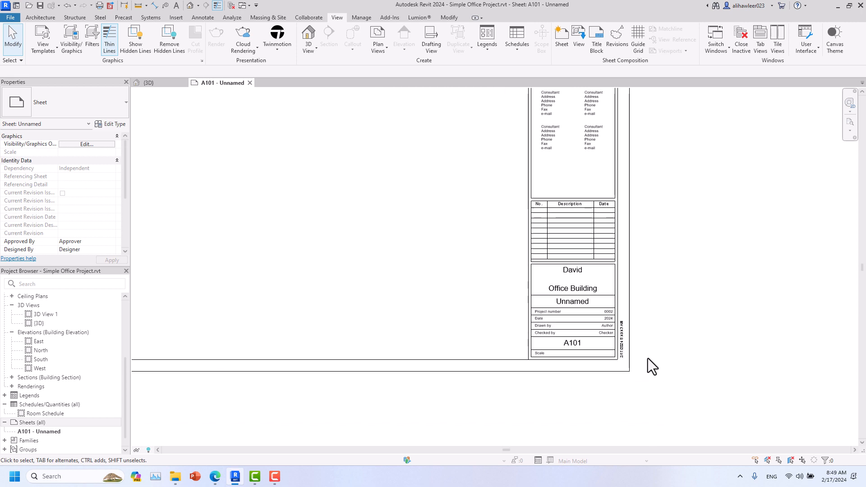
{"action": "scroll", "coordinate": [515, 305], "scroll_direction": "up", "scroll_amount": 3}
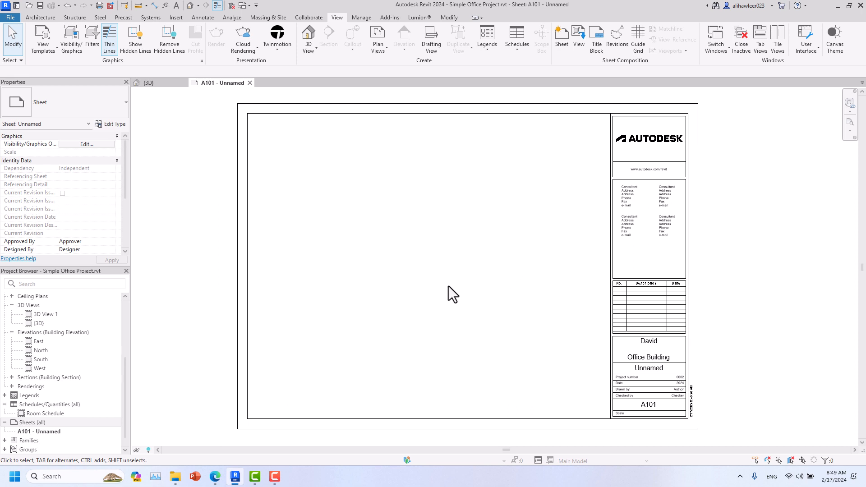
Change the sheet's title block type to A1 metric
{"action": "left_click", "coordinate": [250, 243]}
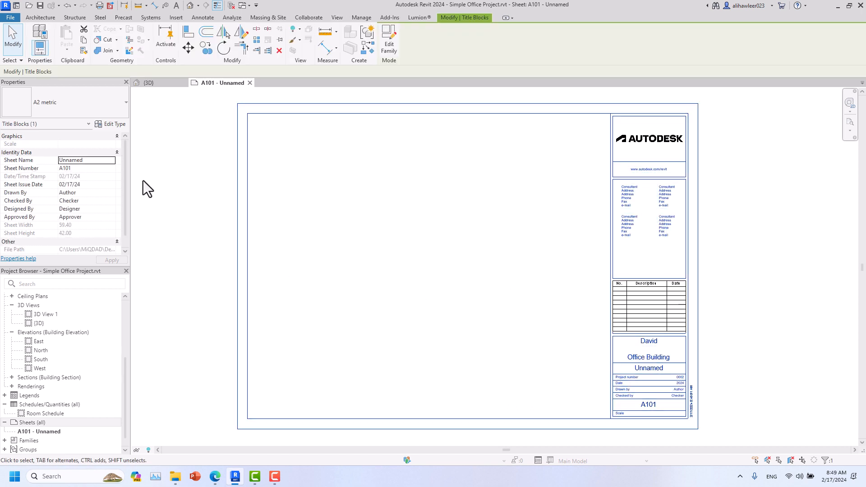
{"action": "left_click", "coordinate": [72, 115]}
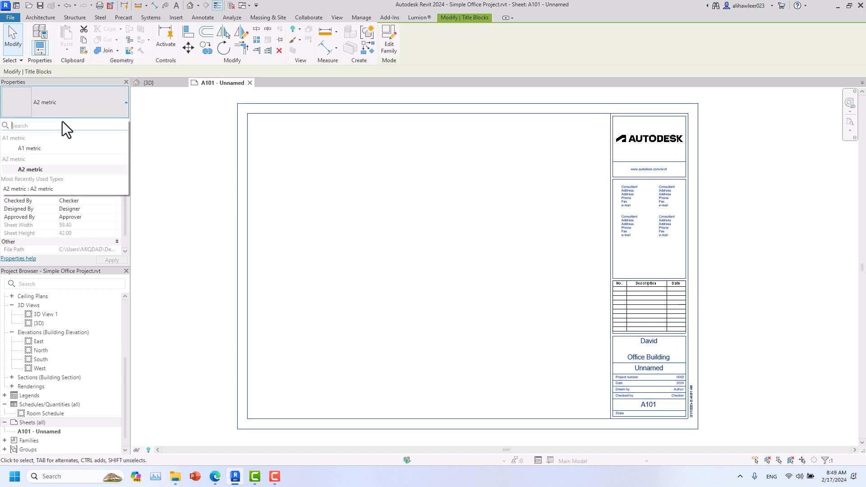
{"action": "left_click", "coordinate": [37, 149]}
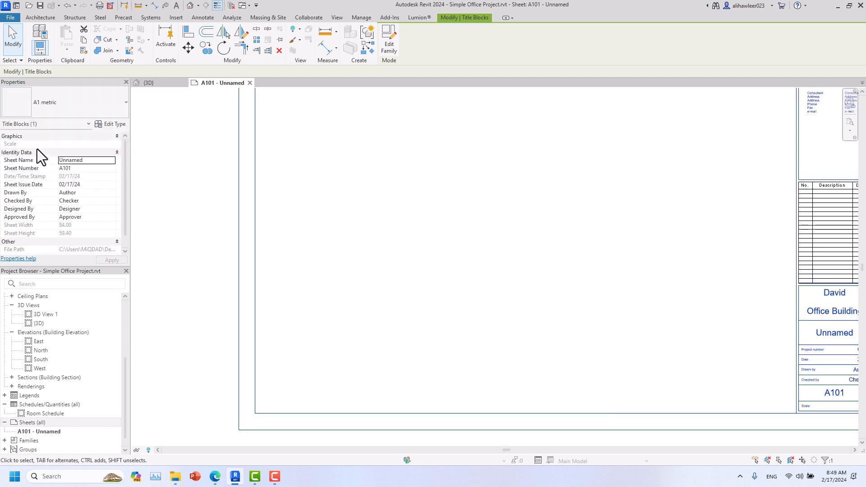
Load the A0 metric.rfa title block family from the Titleblocks folder into the project
{"action": "scroll", "coordinate": [329, 278], "scroll_direction": "down", "scroll_amount": 3}
{"action": "middle_click_drag", "start_coordinate": [377, 273], "coordinate": [341, 307]}
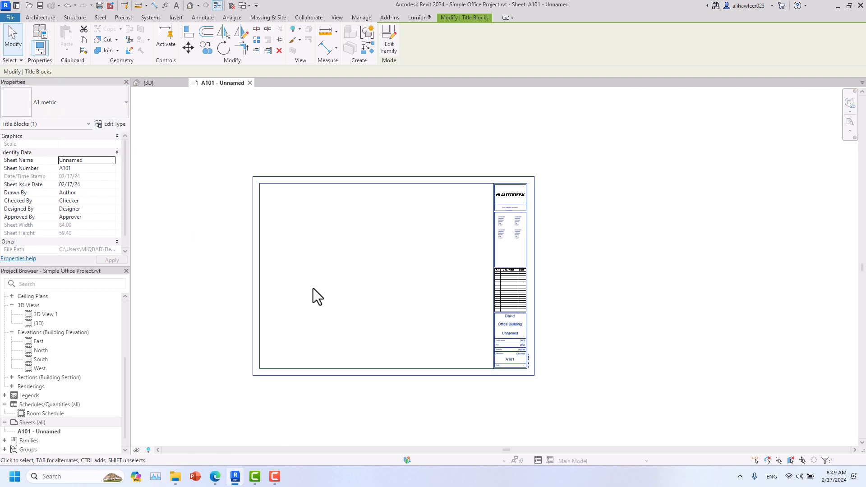
{"action": "left_click", "coordinate": [313, 288]}
{"action": "left_click", "coordinate": [256, 263]}
{"action": "left_click", "coordinate": [188, 139]}
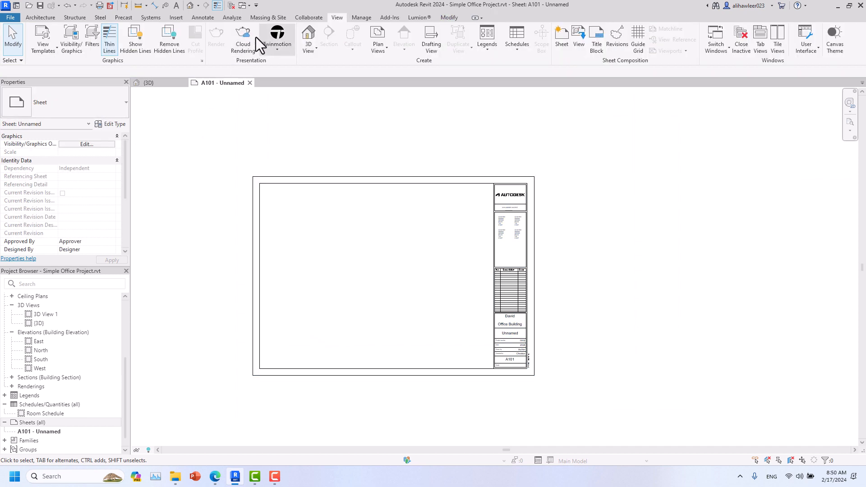
{"action": "left_click", "coordinate": [181, 20]}
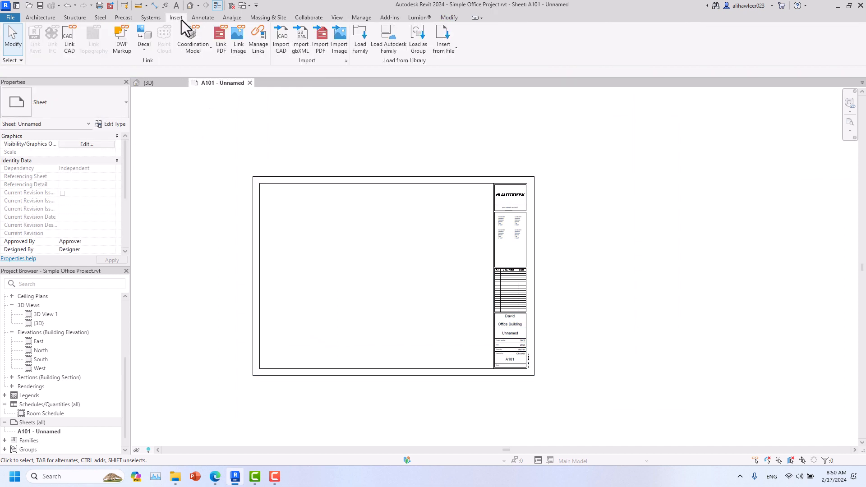
{"action": "left_click", "coordinate": [365, 49]}
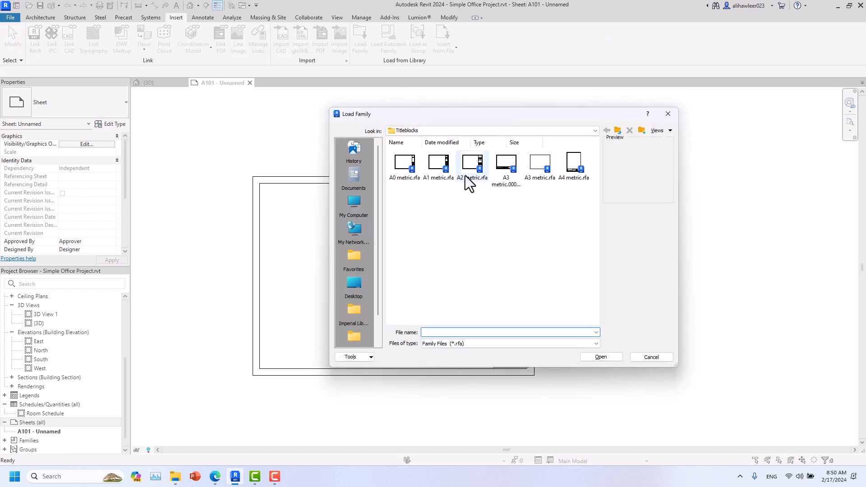
{"action": "left_click", "coordinate": [410, 175]}
{"action": "left_click", "coordinate": [616, 356]}
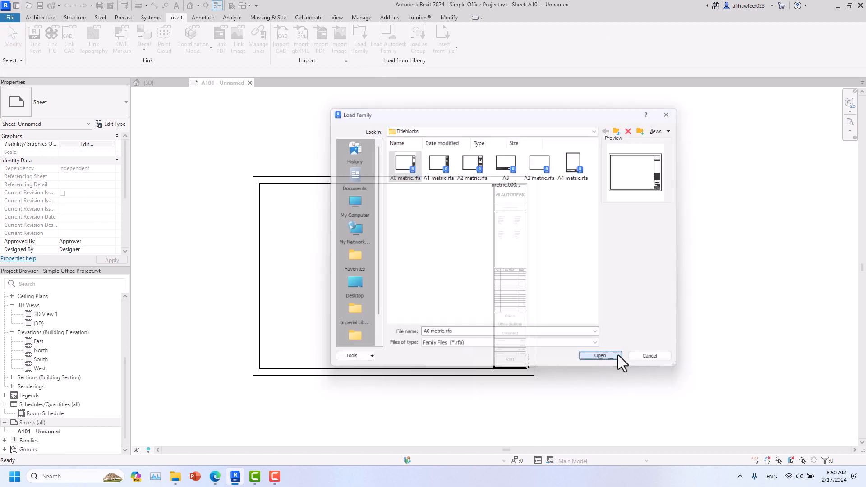
Switch the sheet's title block type to A0 metric and back to A1 metric
{"action": "left_click", "coordinate": [256, 184]}
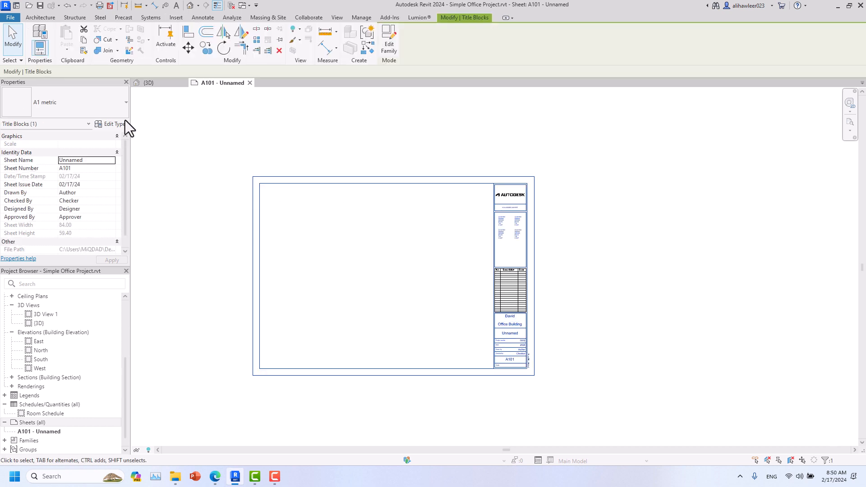
{"action": "left_click", "coordinate": [103, 108]}
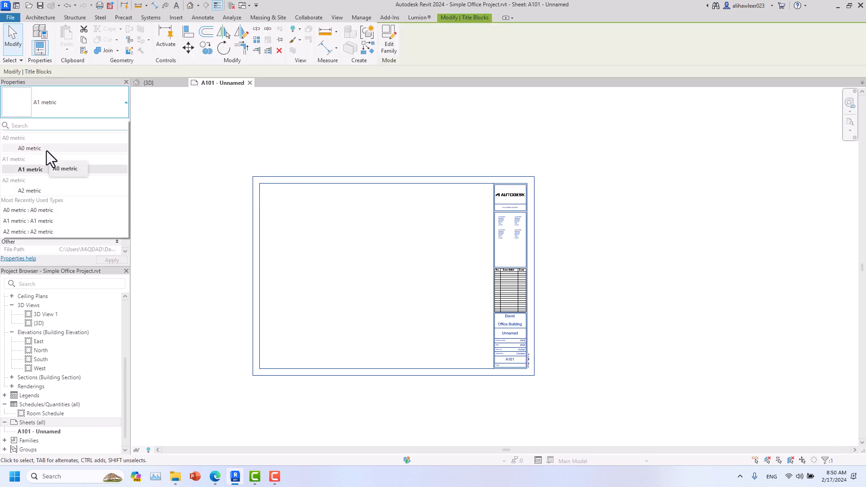
{"action": "left_click", "coordinate": [47, 151]}
{"action": "left_click", "coordinate": [64, 111]}
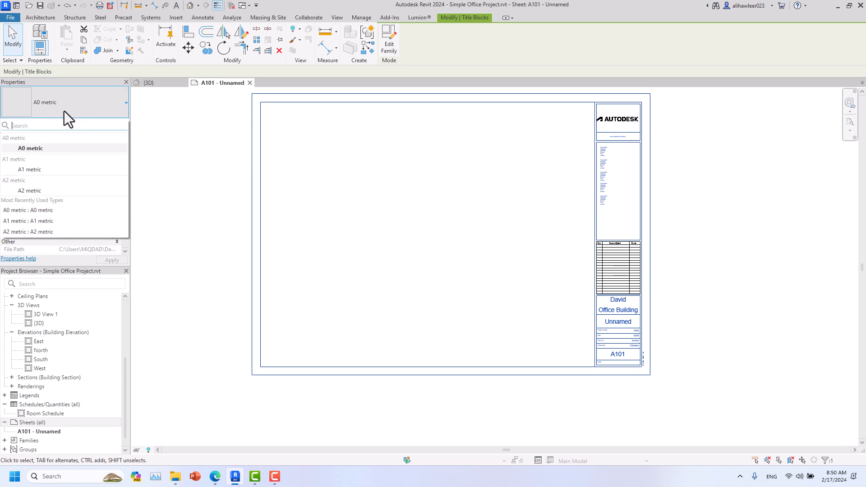
{"action": "left_click", "coordinate": [47, 170]}
Change the sheet's title block type to A2 metric
{"action": "left_click", "coordinate": [55, 115]}
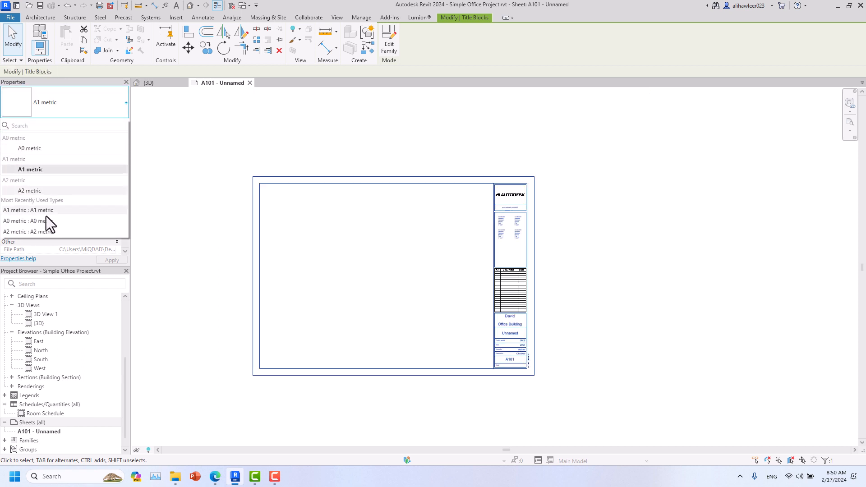
{"action": "left_click", "coordinate": [39, 190]}
{"action": "scroll", "coordinate": [305, 291], "scroll_direction": "up", "scroll_amount": 3}
{"action": "middle_click_drag", "start_coordinate": [343, 318], "coordinate": [387, 271]}
{"action": "left_click", "coordinate": [373, 257]}
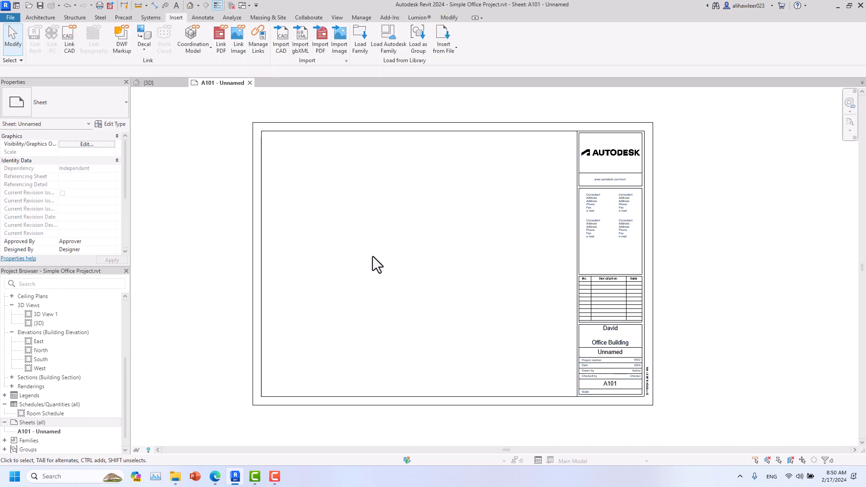
{"action": "middle_click_drag", "start_coordinate": [391, 263], "coordinate": [428, 270]}
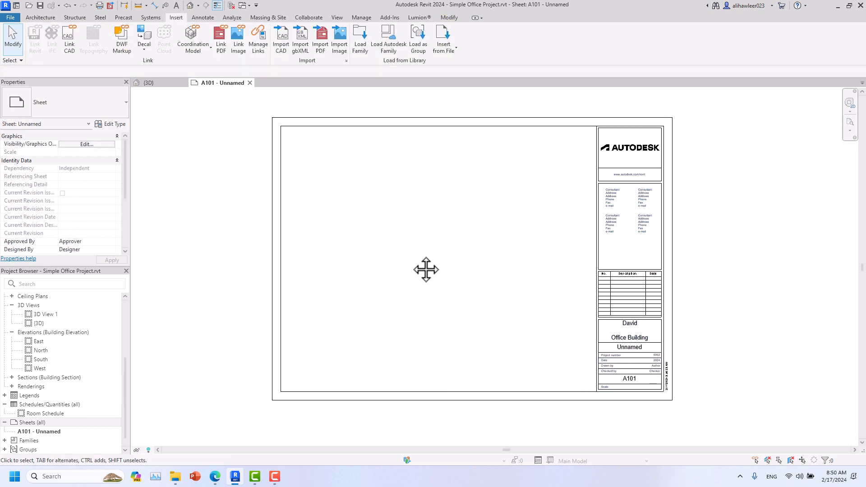
{"action": "left_click", "coordinate": [281, 219]}
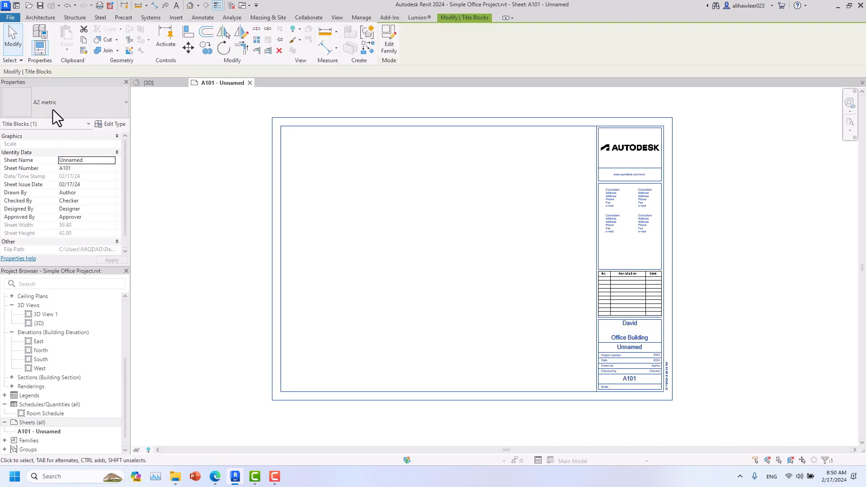
{"action": "left_click", "coordinate": [228, 240]}
{"action": "middle_click_drag", "start_coordinate": [228, 241], "coordinate": [242, 270]}
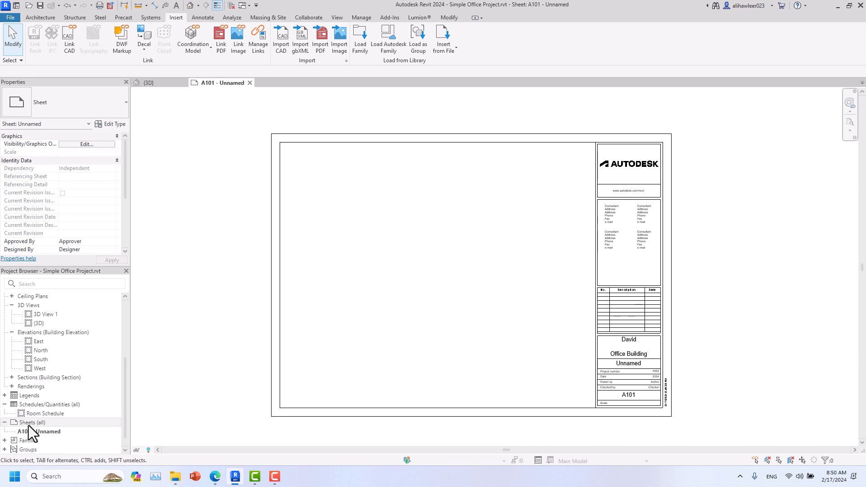
Rename sheet A101 from the Project Browser, giving it the name Drawing
{"action": "scroll", "coordinate": [84, 218], "scroll_direction": "down", "scroll_amount": 5}
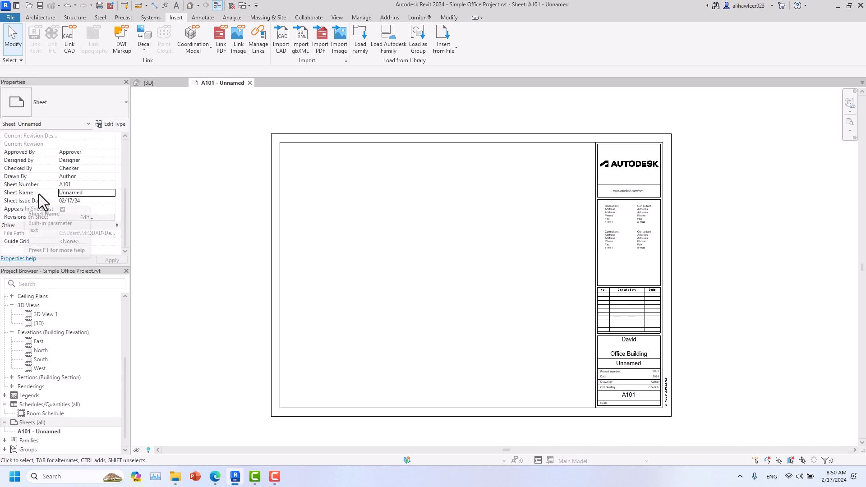
{"action": "left_click", "coordinate": [88, 194]}
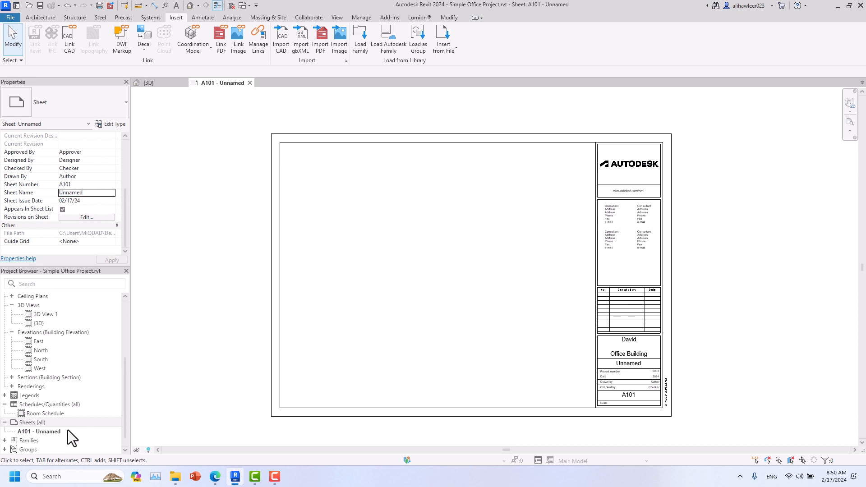
{"action": "left_click", "coordinate": [42, 434]}
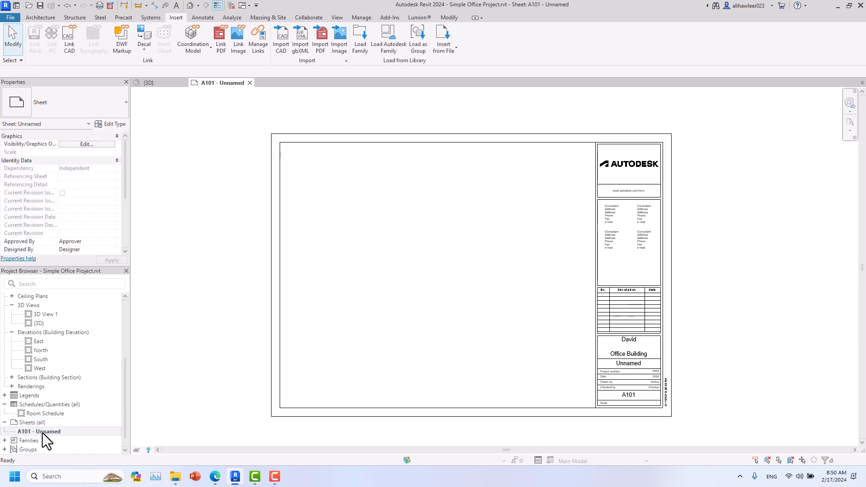
{"action": "double_click", "coordinate": [42, 433]}
{"action": "right_click", "coordinate": [43, 434]}
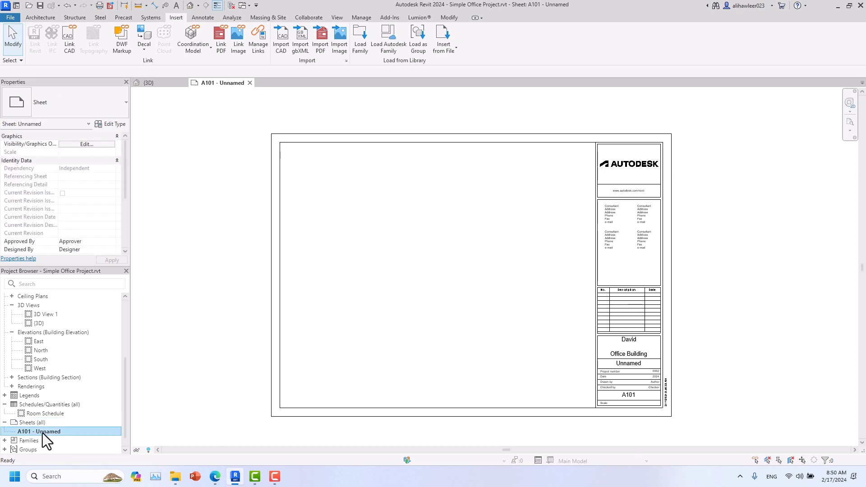
{"action": "left_click", "coordinate": [70, 351]}
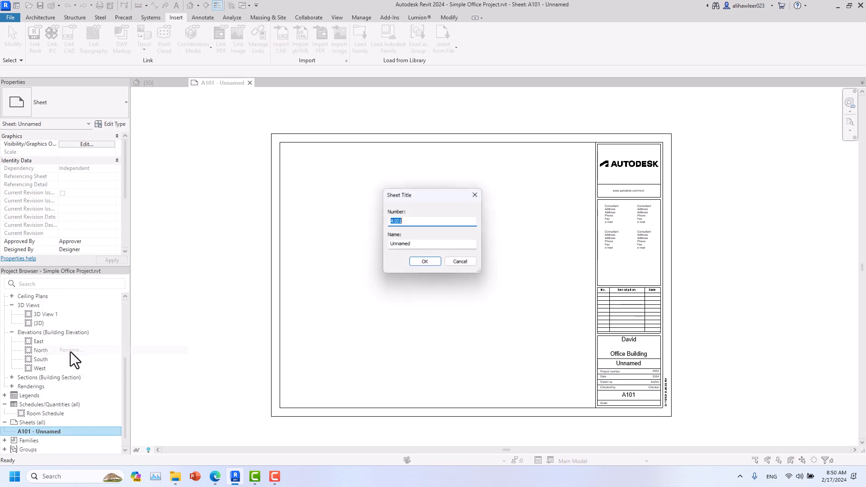
{"action": "left_click", "coordinate": [408, 223]}
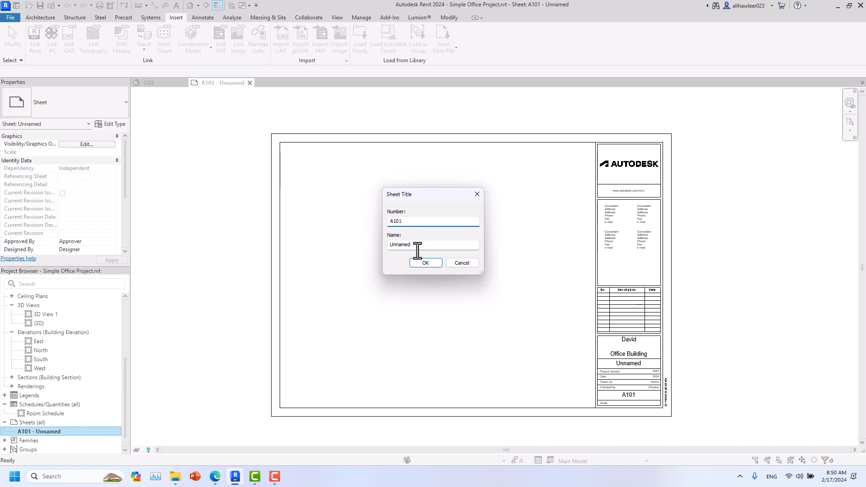
{"action": "left_click_drag", "start_coordinate": [417, 248], "coordinate": [390, 247]}
{"action": "key", "text": "Caps_Lock"}
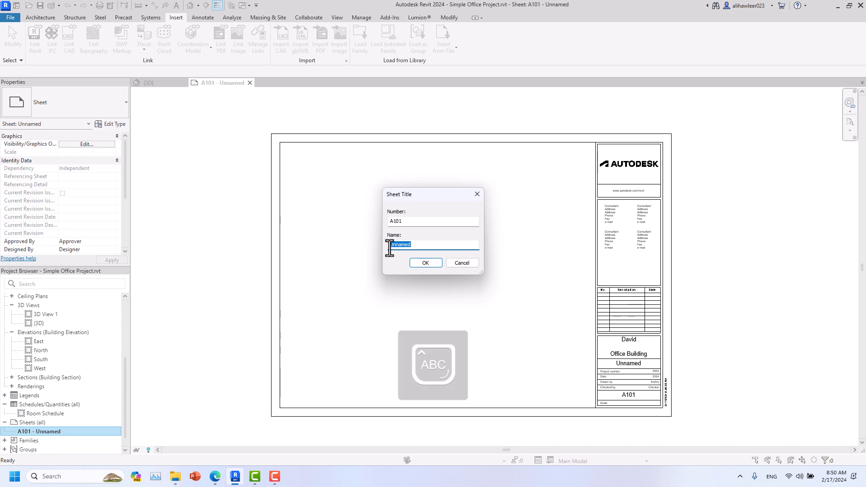
{"action": "type", "text": "D"}
{"action": "key", "text": "Caps_Lock"}
{"action": "type", "text": "rawing"}
{"action": "left_click", "coordinate": [426, 263]}
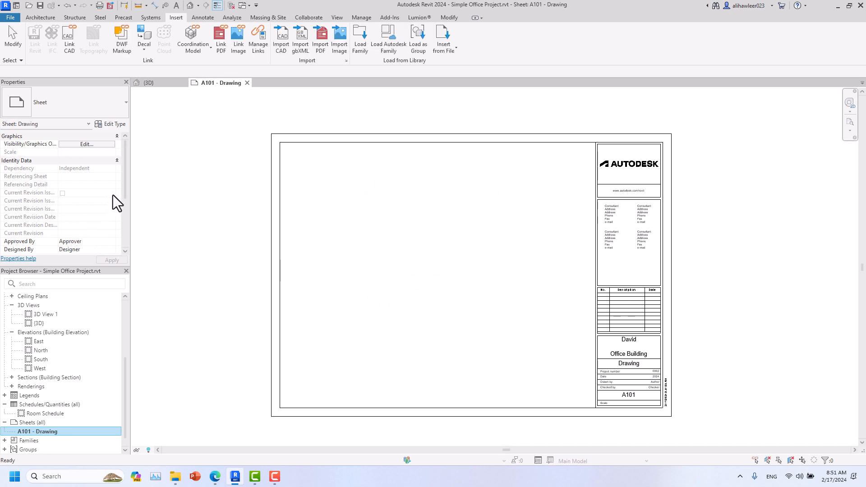
Set the Sheet Name property of sheet A101 to Drawing Plans
{"action": "scroll", "coordinate": [104, 180], "scroll_direction": "down", "scroll_amount": 4}
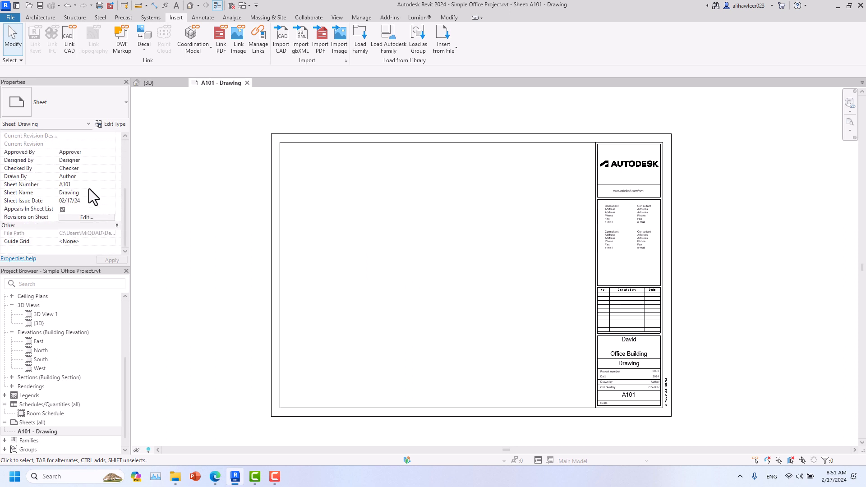
{"action": "left_click", "coordinate": [86, 193]}
{"action": "left_click_drag", "start_coordinate": [87, 193], "coordinate": [60, 193]}
{"action": "type", "text": "Dr"}
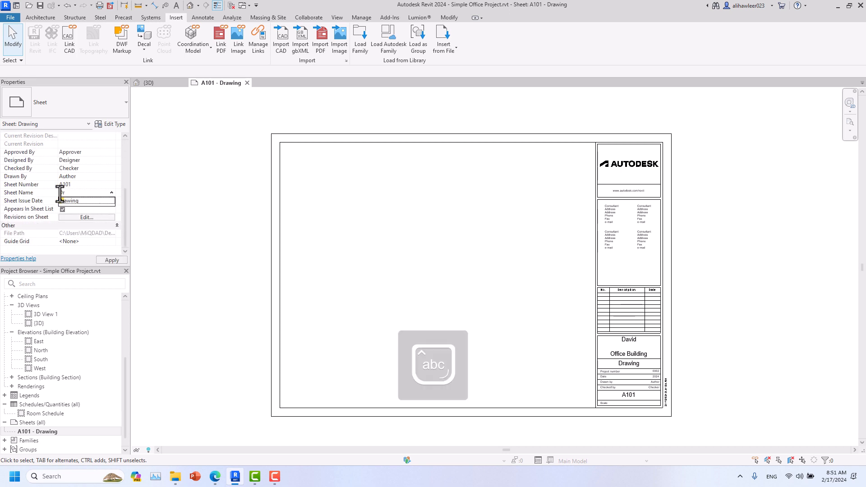
{"action": "type", "text": "awing Plans"}
{"action": "left_click", "coordinate": [112, 261]}
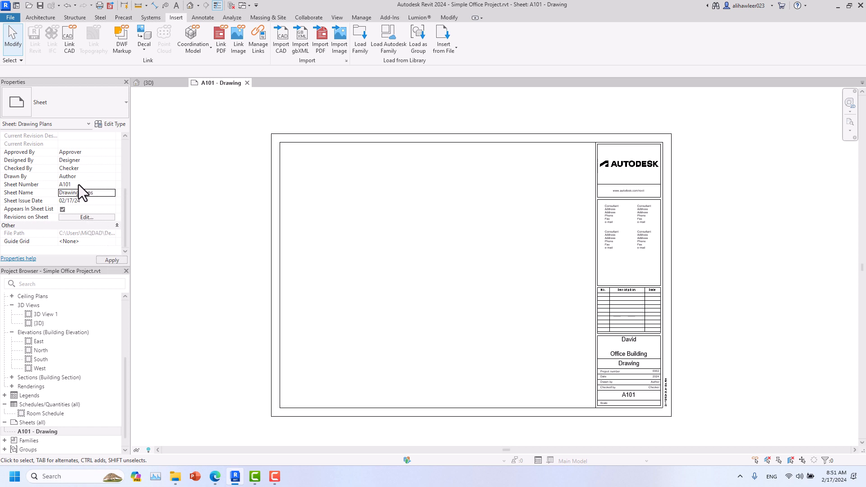
Enter the approver's and the designer's names in the sheet's Approved By and Designed By properties
{"action": "scroll", "coordinate": [78, 185], "scroll_direction": "up", "scroll_amount": 3}
{"action": "left_click", "coordinate": [89, 202]}
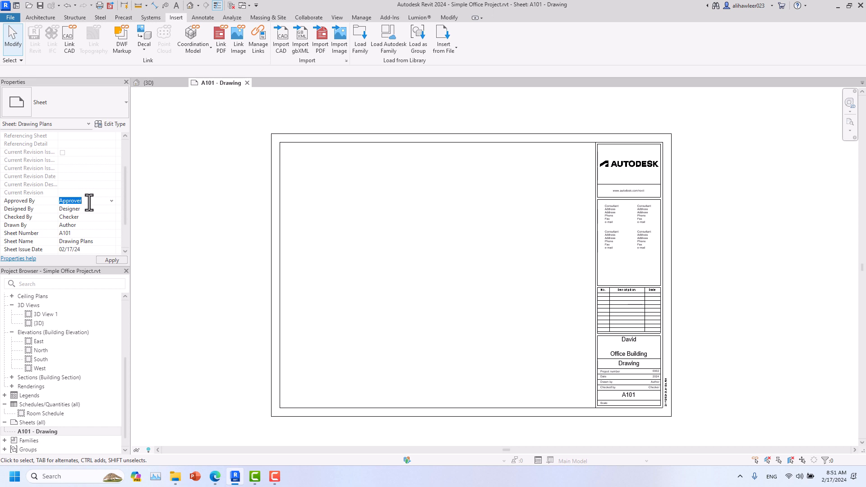
{"action": "type", "text": "Ali"}
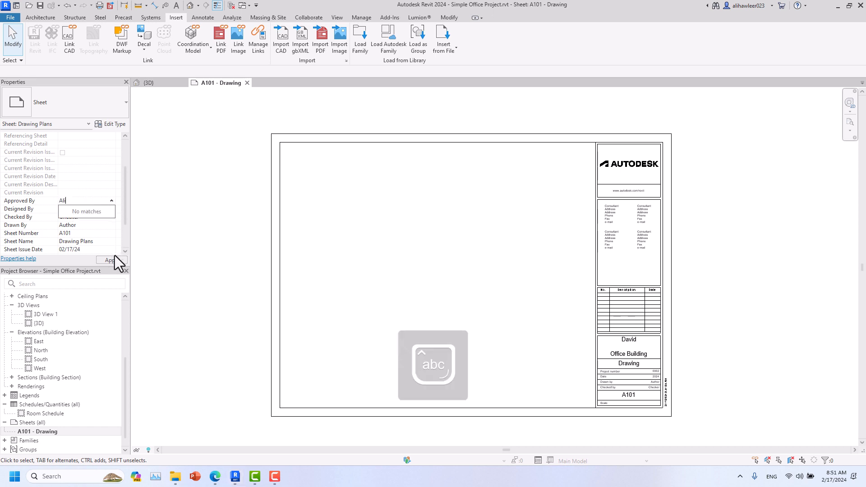
{"action": "left_click", "coordinate": [115, 256]}
{"action": "left_click_drag", "start_coordinate": [83, 210], "coordinate": [57, 208]}
{"action": "type", "text": "Ali"}
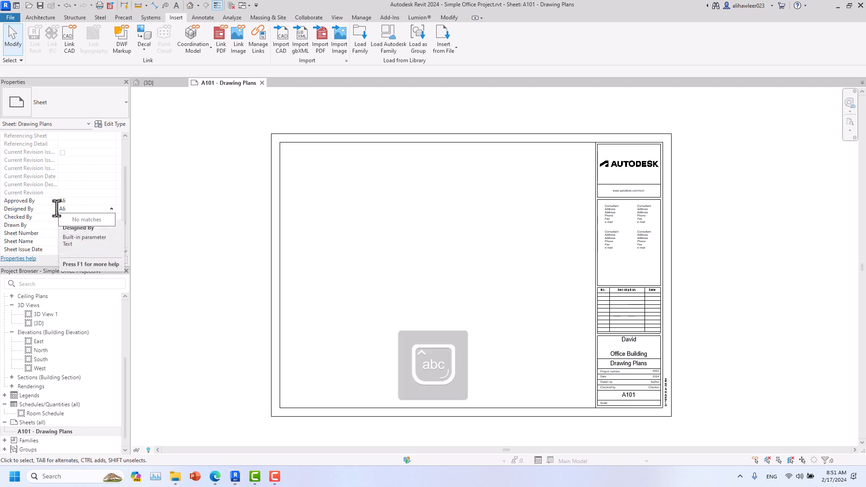
{"action": "left_click", "coordinate": [70, 201]}
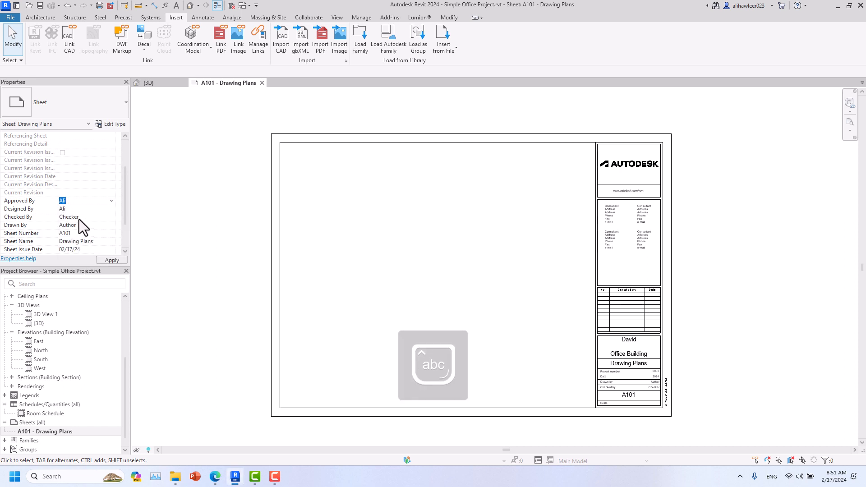
Set the sheet's Checked By property to WOW Architects and enter the drafter's name in Drawn By
{"action": "left_click", "coordinate": [84, 218]}
{"action": "type", "text": "WOW Arch"}
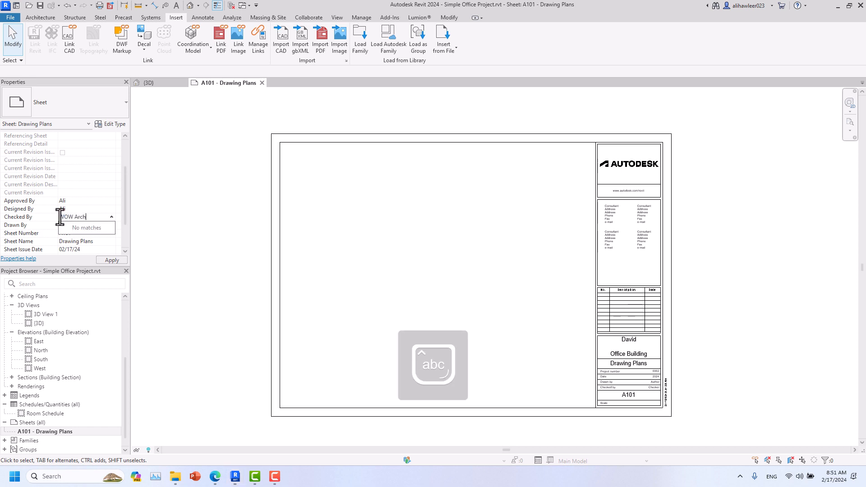
{"action": "type", "text": "itects"}
{"action": "left_click", "coordinate": [123, 265]}
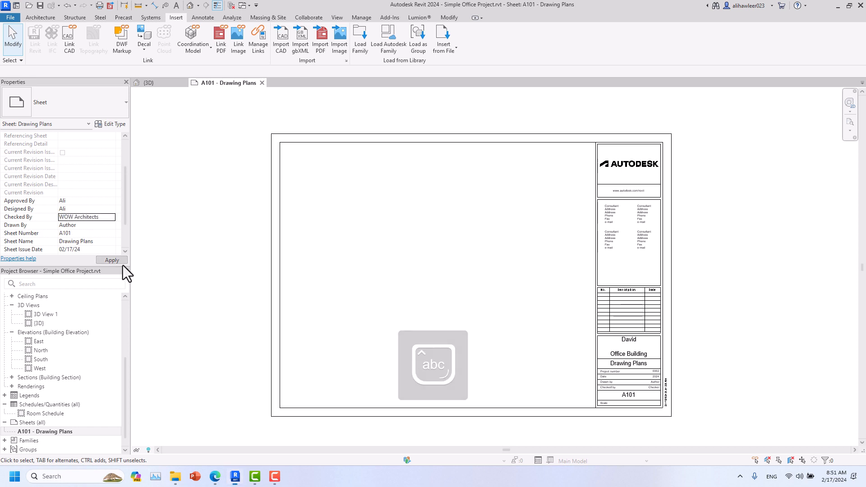
{"action": "left_click", "coordinate": [82, 227]}
{"action": "type", "text": "Ali"}
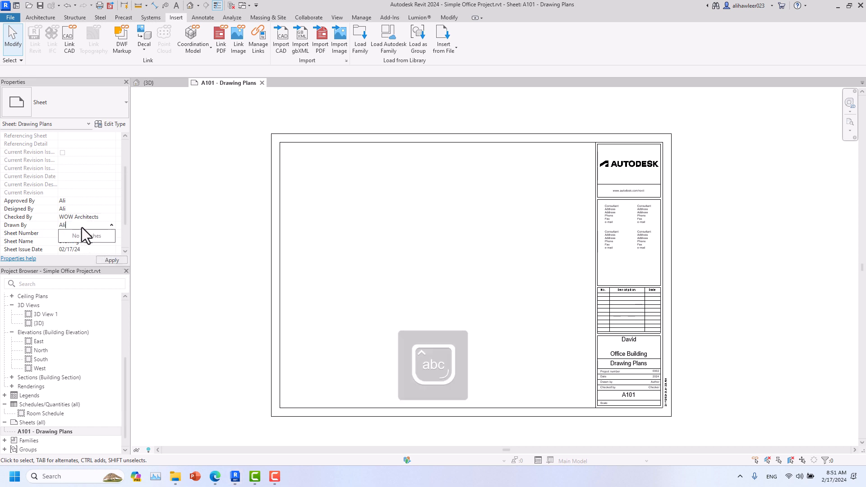
{"action": "left_click", "coordinate": [112, 260]}
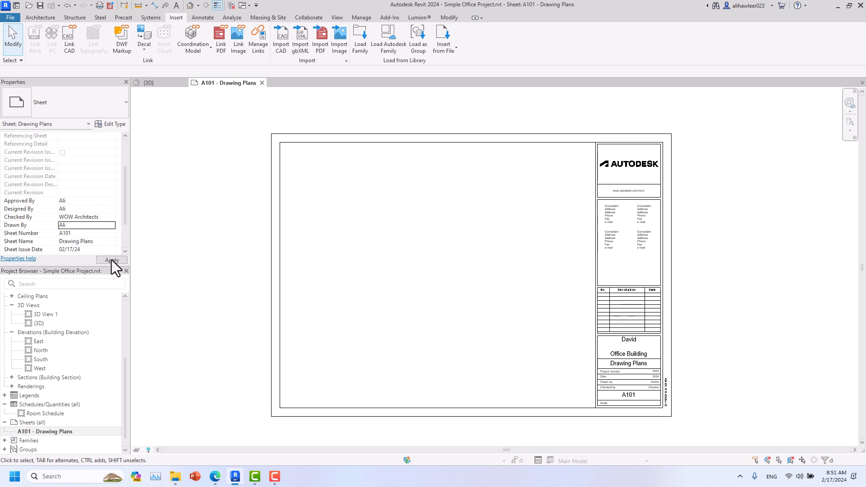
{"action": "scroll", "coordinate": [91, 211], "scroll_direction": "up", "scroll_amount": 2}
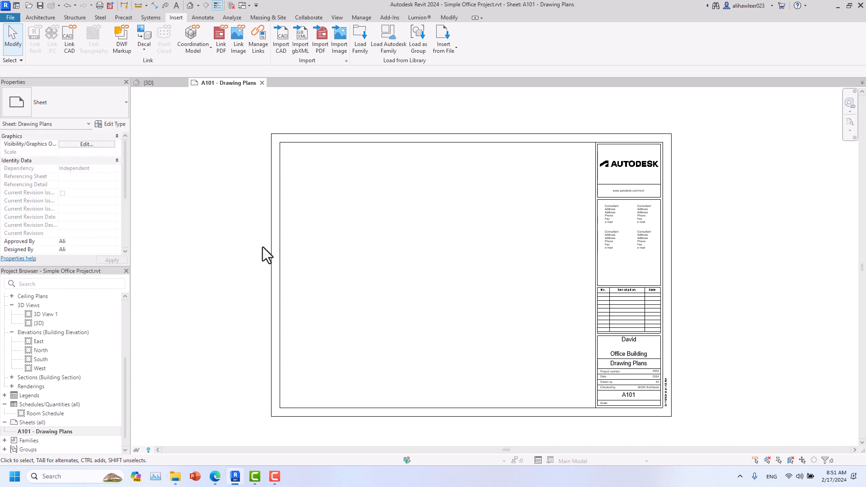
Check that the title block's Date, Drawn By, Checked By and sheet number fields can be edited directly on the sheet
{"action": "scroll", "coordinate": [451, 336], "scroll_direction": "up", "scroll_amount": 5}
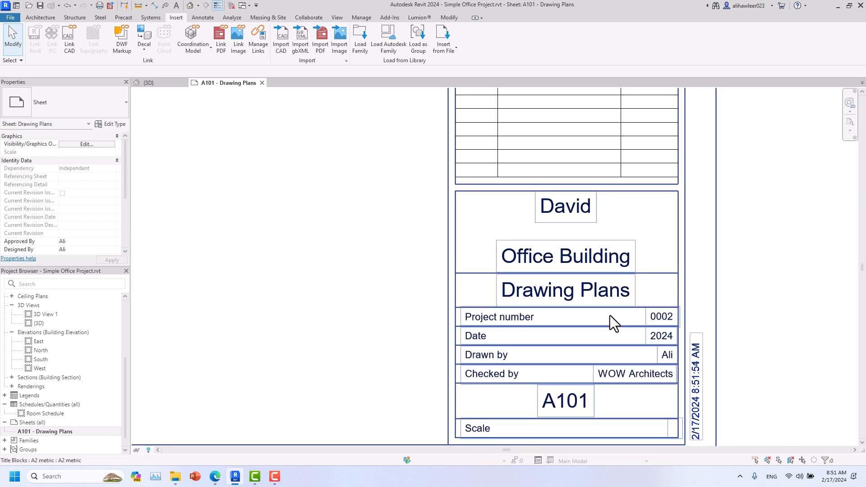
{"action": "left_click", "coordinate": [660, 337]}
{"action": "left_click", "coordinate": [661, 337]}
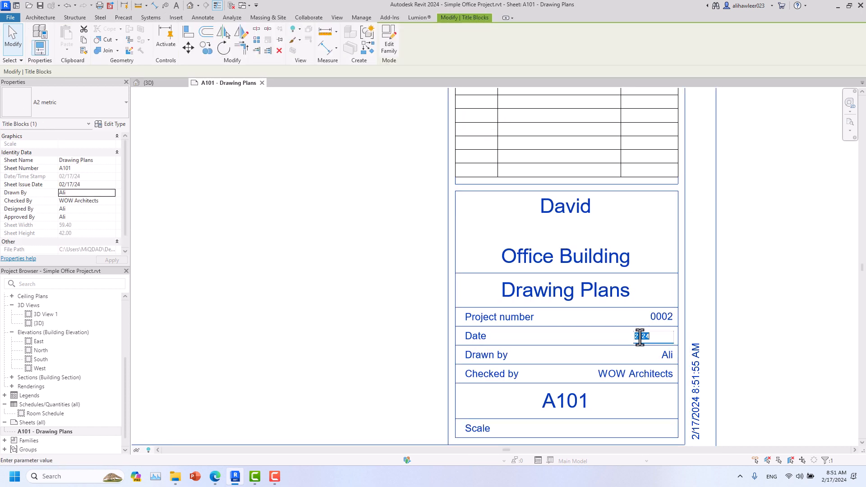
{"action": "left_click", "coordinate": [668, 361]}
{"action": "left_click", "coordinate": [668, 361]}
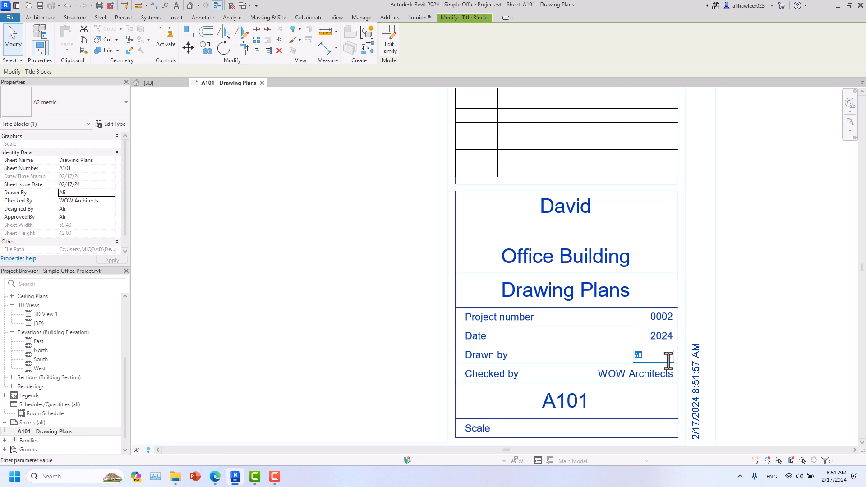
{"action": "left_click", "coordinate": [606, 358]}
{"action": "left_click", "coordinate": [656, 377]}
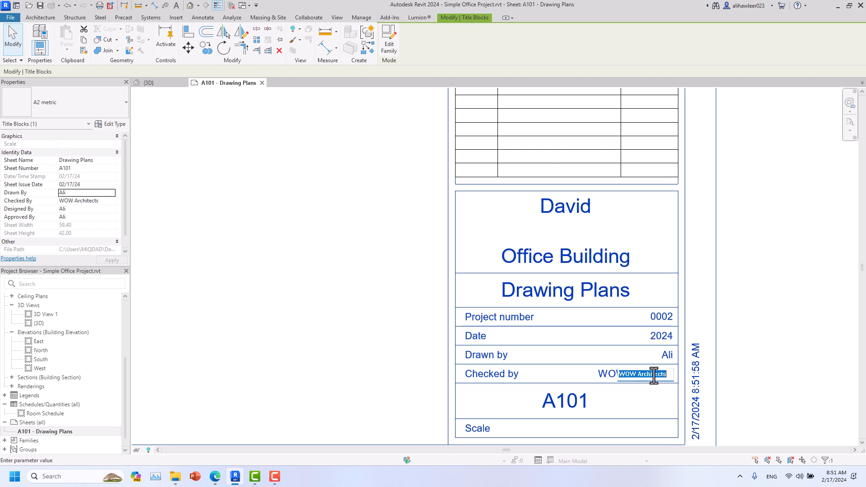
{"action": "left_click", "coordinate": [611, 356]}
{"action": "left_click", "coordinate": [582, 407]}
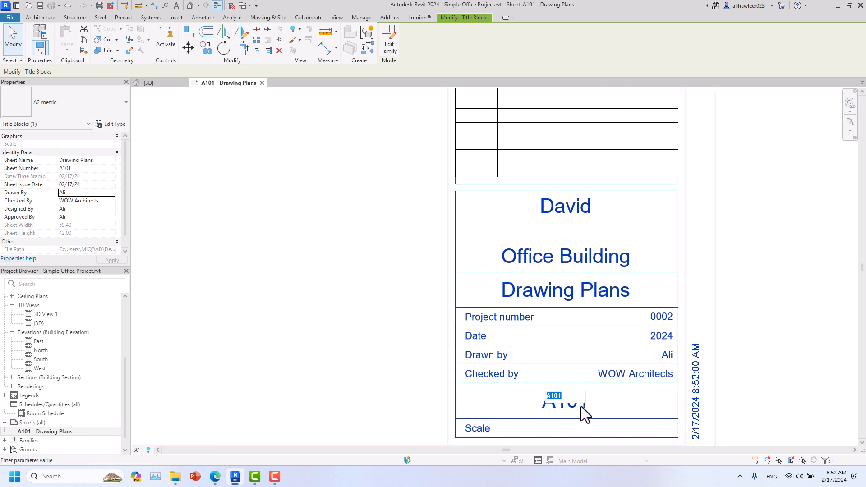
{"action": "left_click", "coordinate": [360, 338]}
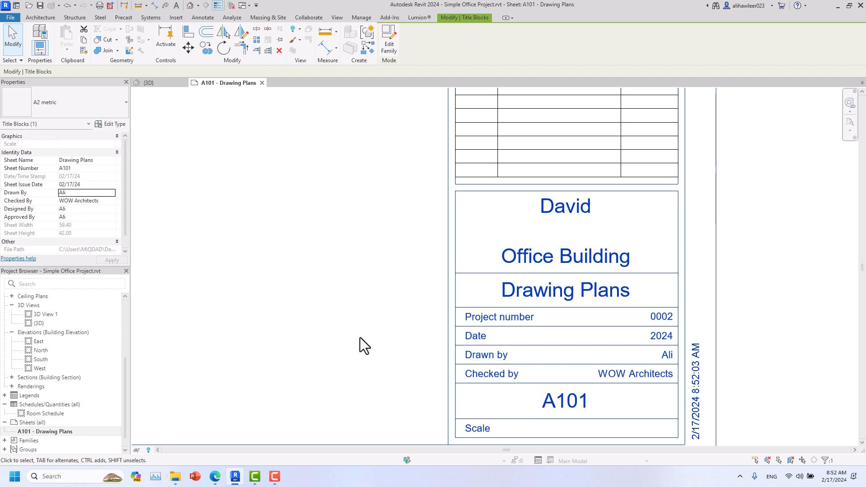
{"action": "scroll", "coordinate": [360, 337], "scroll_direction": "down", "scroll_amount": 3}
{"action": "left_click", "coordinate": [448, 355]}
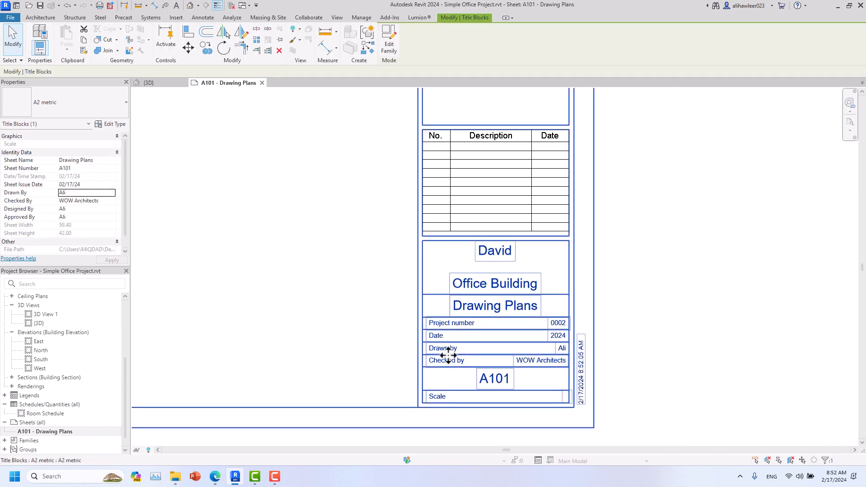
{"action": "left_click", "coordinate": [508, 383]}
{"action": "left_click", "coordinate": [378, 356]}
{"action": "scroll", "coordinate": [377, 354], "scroll_direction": "down", "scroll_amount": 2}
{"action": "middle_click_drag", "start_coordinate": [374, 351], "coordinate": [556, 386]}
{"action": "left_click", "coordinate": [491, 321]}
{"action": "middle_click_drag", "start_coordinate": [498, 294], "coordinate": [495, 299]}
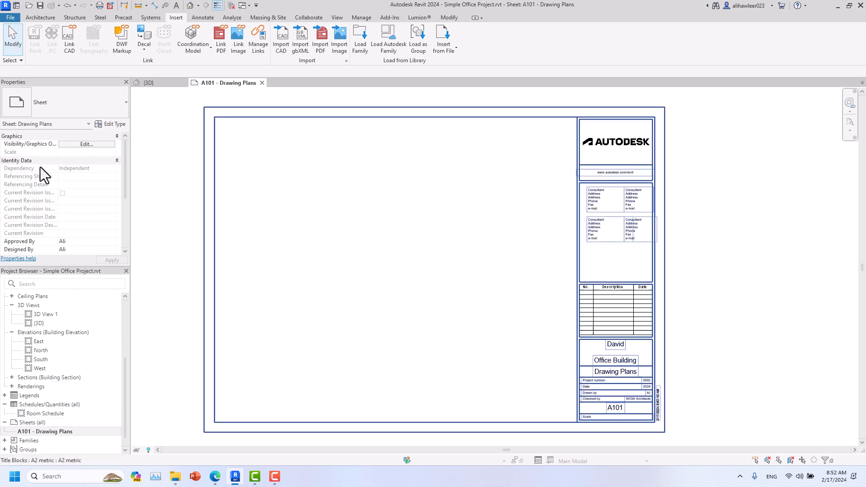
Show Seq. 1 - Revision 1 in the revision schedule of sheet A101 and inspect its row in the title block
{"action": "scroll", "coordinate": [64, 180], "scroll_direction": "down", "scroll_amount": 3}
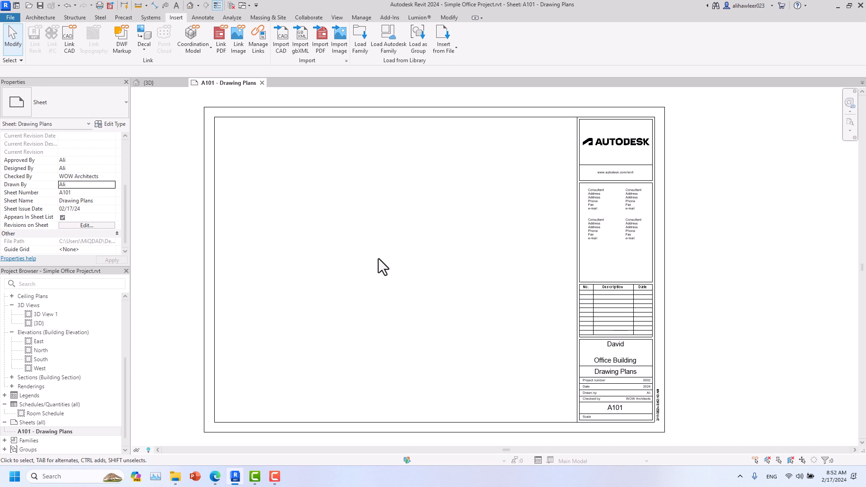
{"action": "scroll", "coordinate": [500, 300], "scroll_direction": "down", "scroll_amount": 1}
{"action": "middle_click_drag", "start_coordinate": [500, 301], "coordinate": [438, 288]}
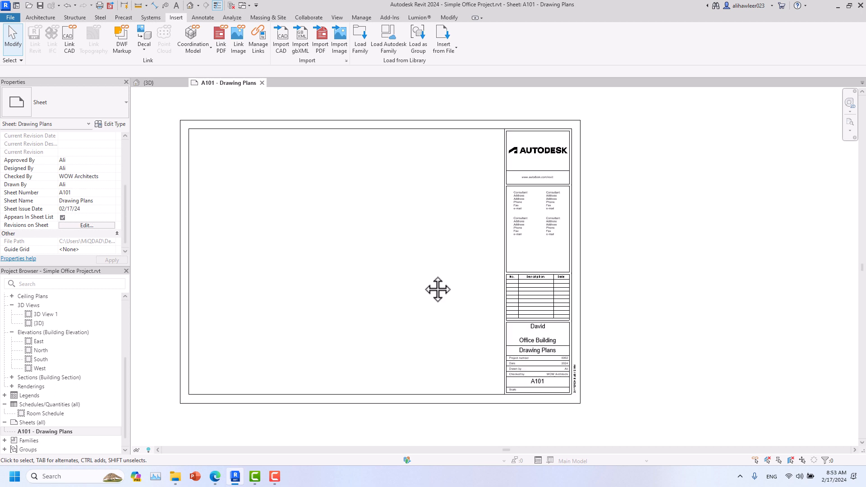
{"action": "left_click", "coordinate": [76, 226]}
{"action": "left_click", "coordinate": [505, 110]}
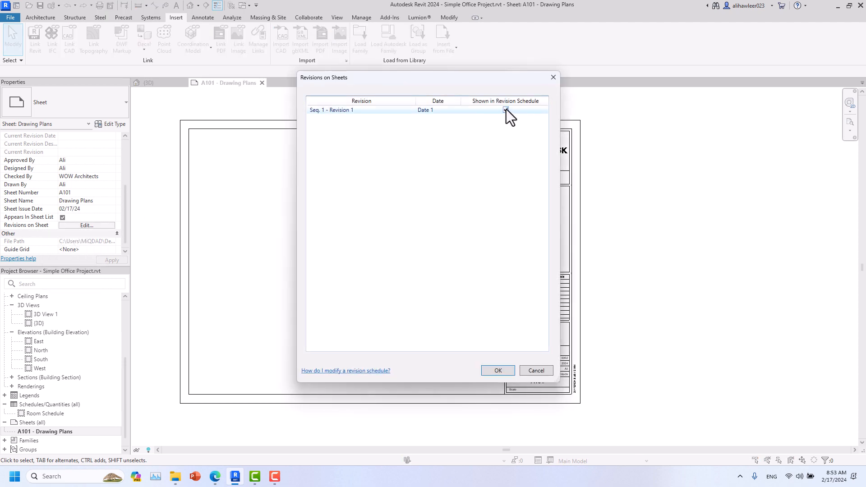
{"action": "left_click", "coordinate": [498, 370]}
{"action": "scroll", "coordinate": [537, 260], "scroll_direction": "up", "scroll_amount": 5}
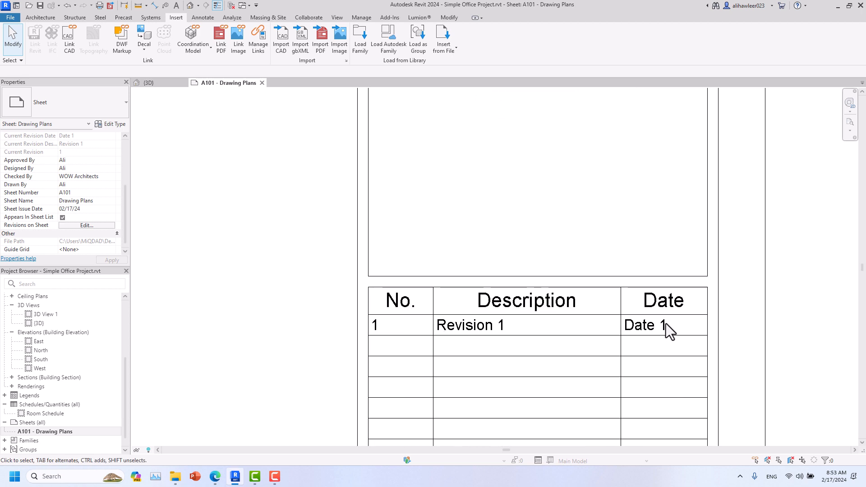
{"action": "scroll", "coordinate": [666, 323], "scroll_direction": "down", "scroll_amount": 3}
Remove Seq. 1 - Revision 1 from the sheet's revision schedule
{"action": "left_click", "coordinate": [95, 226]}
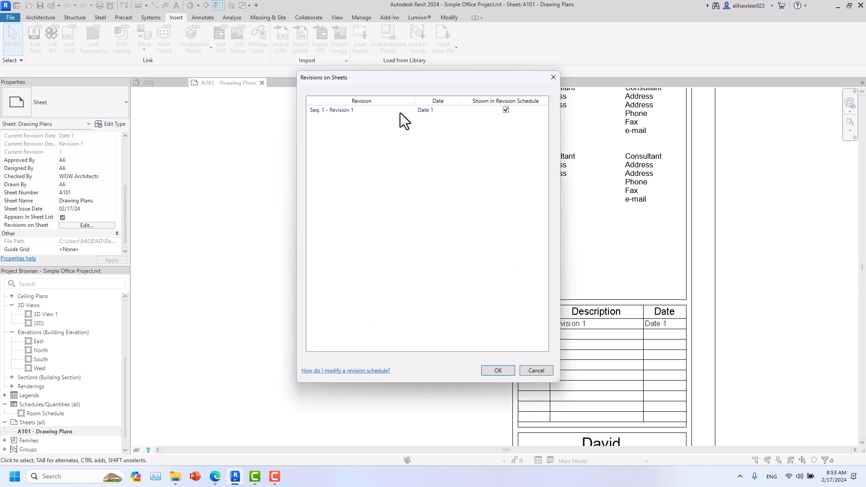
{"action": "left_click", "coordinate": [506, 109]}
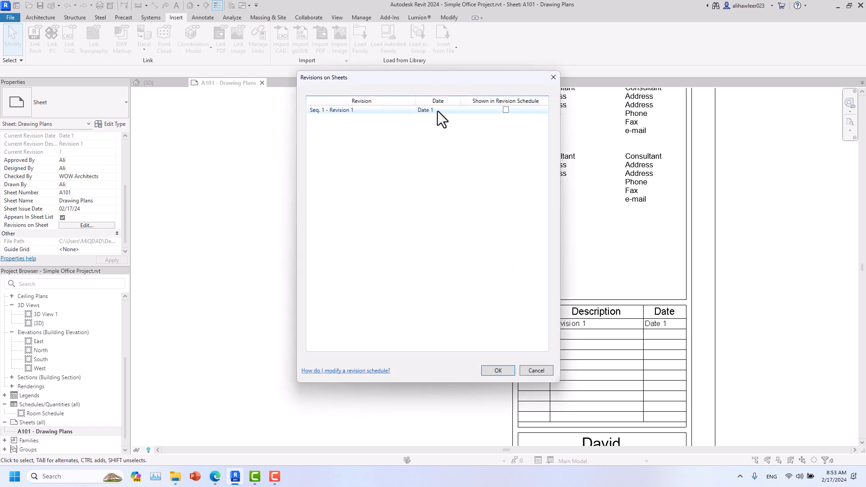
{"action": "left_click", "coordinate": [502, 373]}
Place the 00 - Ground Floor plan view on sheet A101
{"action": "scroll", "coordinate": [402, 308], "scroll_direction": "down", "scroll_amount": 3}
{"action": "middle_click_drag", "start_coordinate": [486, 315], "coordinate": [624, 288]}
{"action": "middle_click_drag", "start_coordinate": [548, 295], "coordinate": [528, 291]}
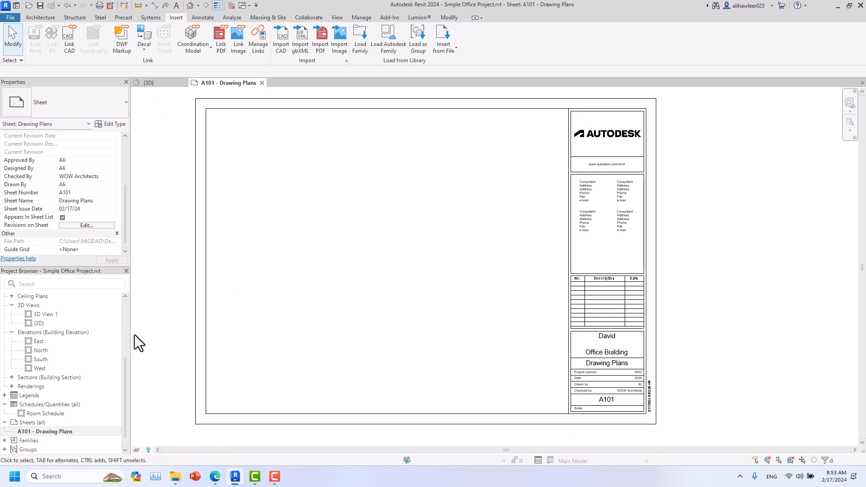
{"action": "scroll", "coordinate": [78, 363], "scroll_direction": "up", "scroll_amount": 4}
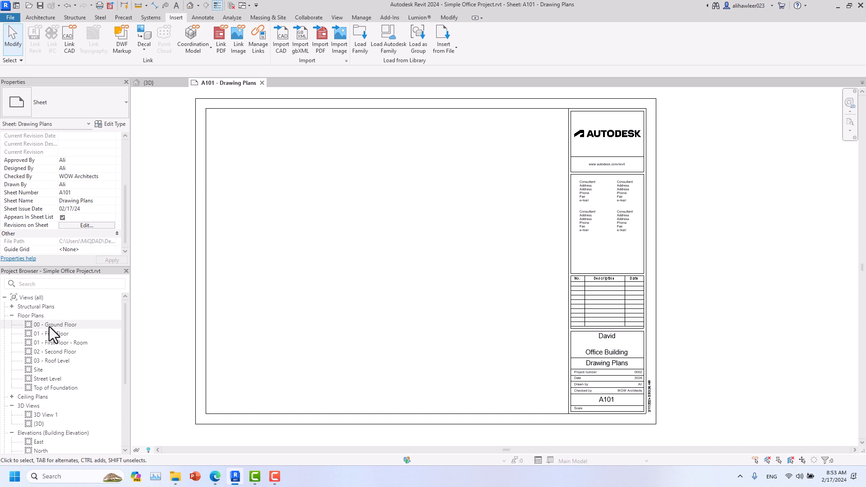
{"action": "left_click_drag", "start_coordinate": [50, 326], "coordinate": [357, 236]}
{"action": "scroll", "coordinate": [413, 233], "scroll_direction": "down", "scroll_amount": 2}
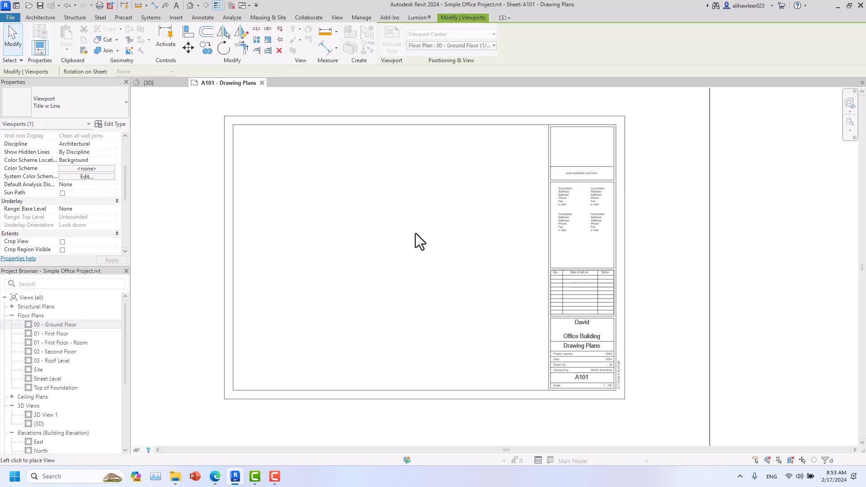
{"action": "left_click", "coordinate": [414, 256]}
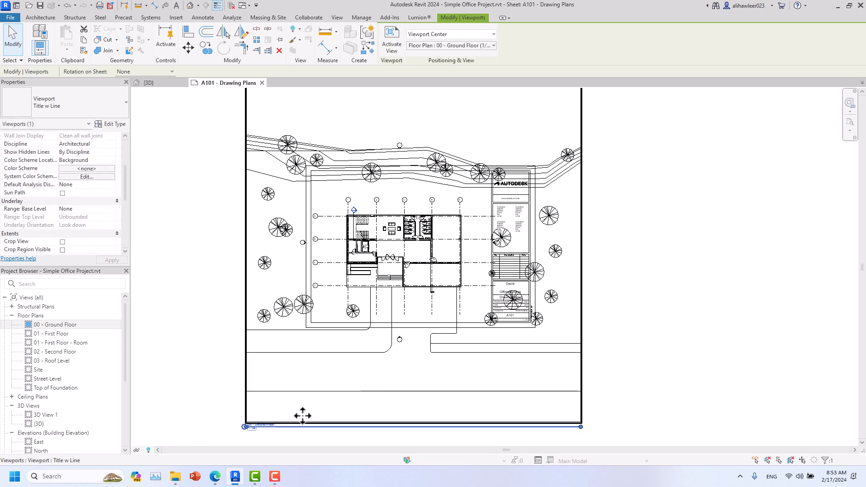
Check the scale in the Ground Floor viewport's title and set the viewport's View Scale to 1 : 200
{"action": "scroll", "coordinate": [253, 427], "scroll_direction": "up", "scroll_amount": 3}
{"action": "scroll", "coordinate": [253, 427], "scroll_direction": "up", "scroll_amount": 3}
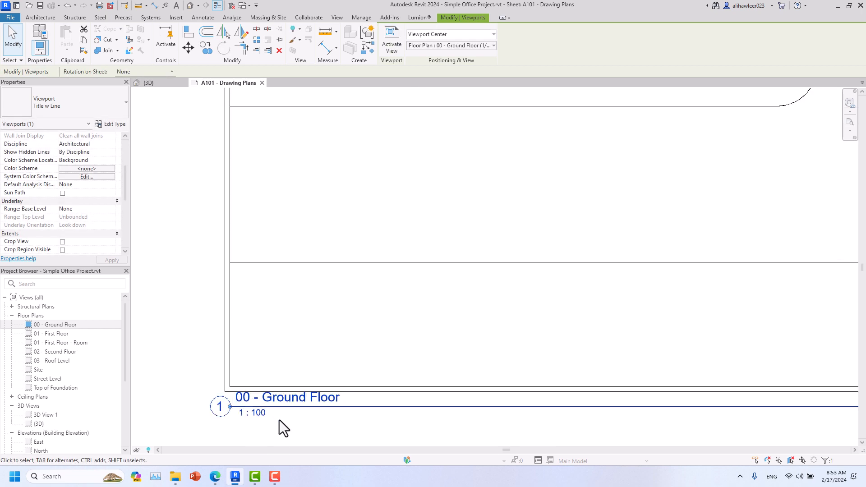
{"action": "scroll", "coordinate": [280, 421], "scroll_direction": "down", "scroll_amount": 2}
{"action": "scroll", "coordinate": [286, 364], "scroll_direction": "down", "scroll_amount": 3}
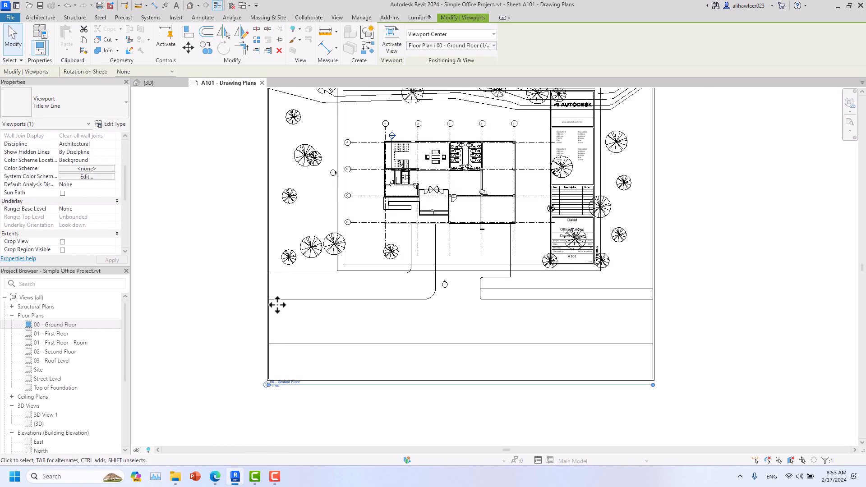
{"action": "scroll", "coordinate": [265, 296], "scroll_direction": "up", "scroll_amount": 1}
{"action": "left_click", "coordinate": [247, 293]}
{"action": "left_click", "coordinate": [272, 276]}
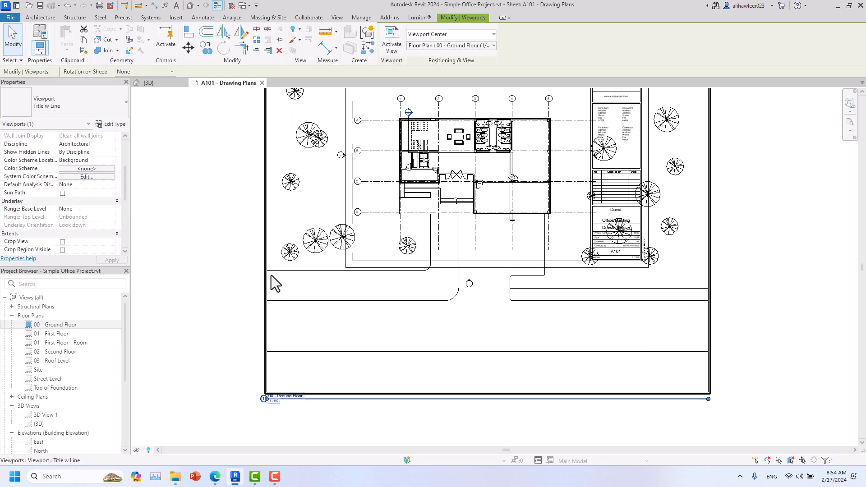
{"action": "scroll", "coordinate": [100, 183], "scroll_direction": "up", "scroll_amount": 3}
{"action": "left_click", "coordinate": [112, 144]}
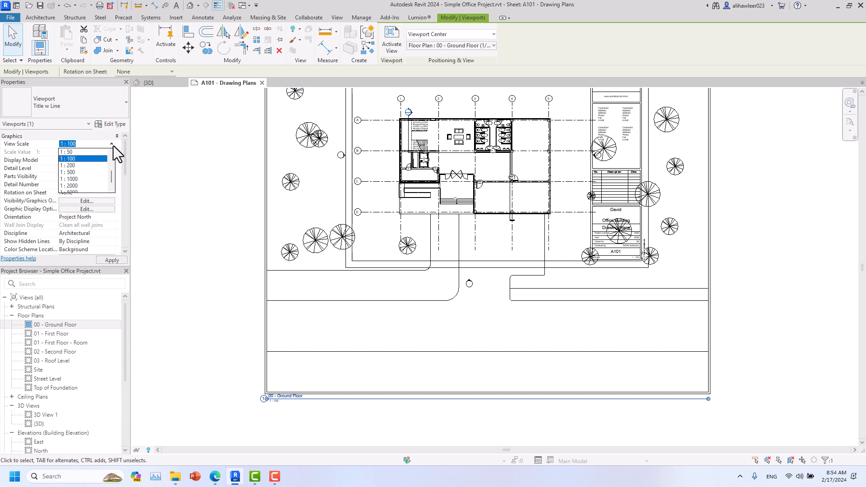
{"action": "left_click", "coordinate": [72, 166]}
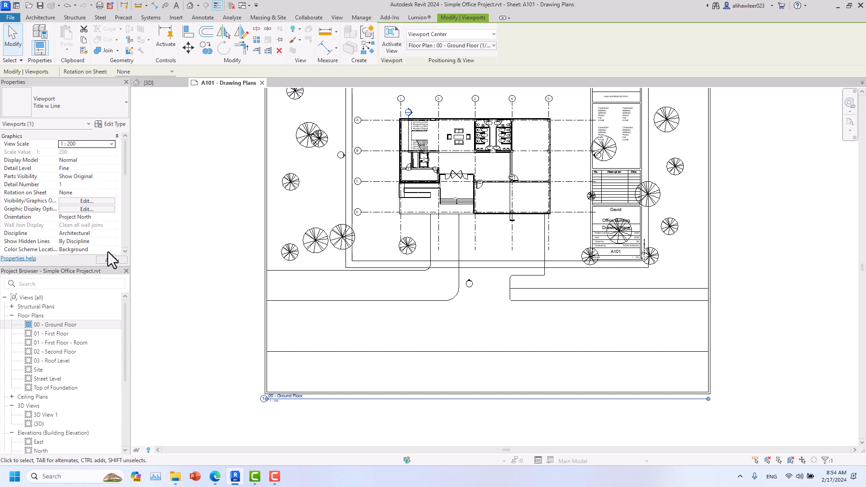
{"action": "left_click", "coordinate": [111, 260]}
Move the Ground Floor viewport so that the building sits within the sheet's drawing area
{"action": "scroll", "coordinate": [280, 253], "scroll_direction": "down", "scroll_amount": 3}
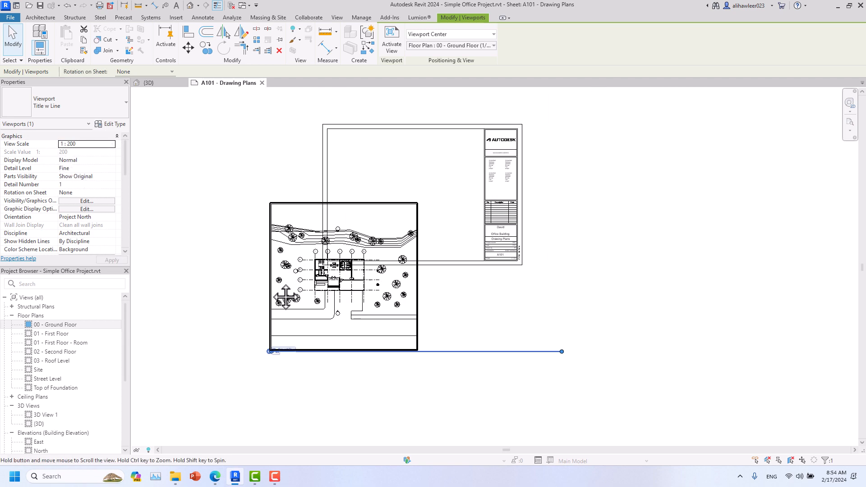
{"action": "left_click_drag", "start_coordinate": [319, 311], "coordinate": [367, 245]}
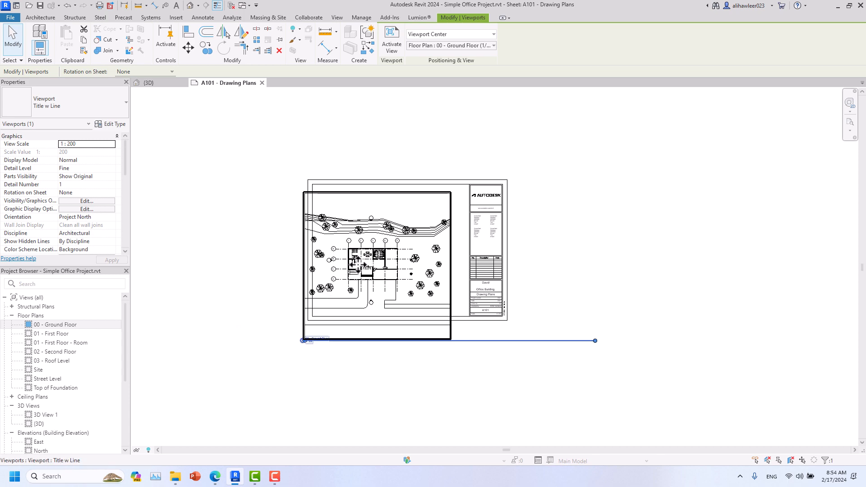
{"action": "mouse_move", "coordinate": [365, 263]}
{"action": "left_mouse_down"}
{"action": "mouse_move", "coordinate": [347, 260]}
{"action": "mouse_move", "coordinate": [354, 263]}
{"action": "left_mouse_up"}
Open the 00 - Ground Floor plan, review its available view scales and return to sheet A101
{"action": "double_click", "coordinate": [59, 326]}
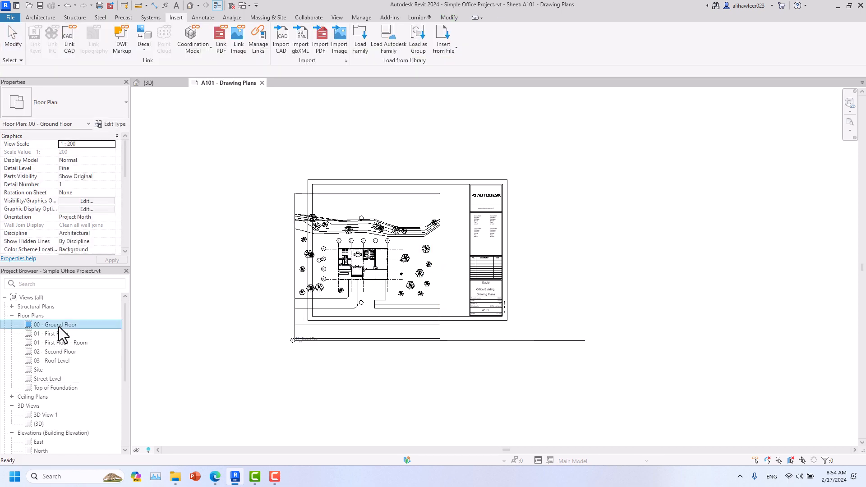
{"action": "left_click", "coordinate": [146, 447]}
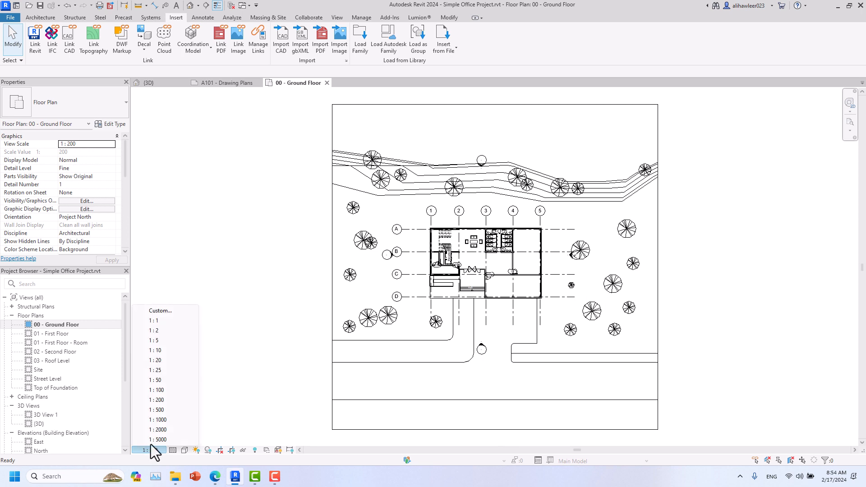
{"action": "left_click", "coordinate": [225, 85]}
Try to set the Ground Floor viewport's View Scale to 1 : 150 in its properties
{"action": "left_click", "coordinate": [361, 219]}
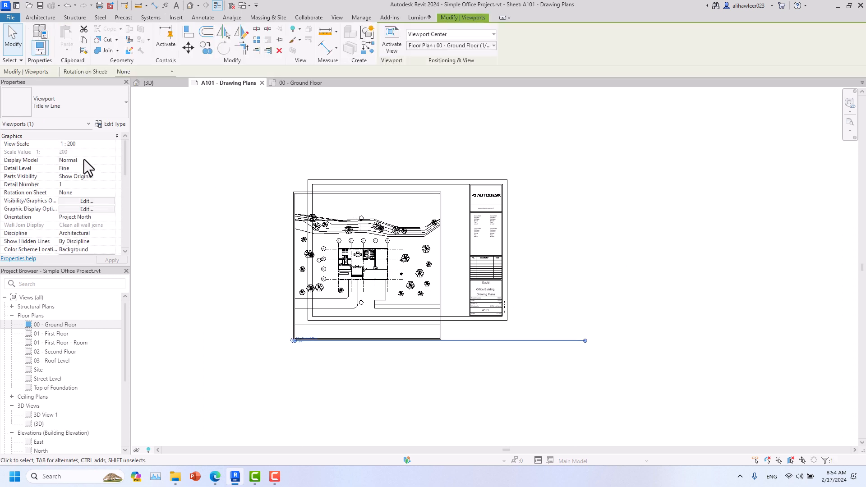
{"action": "left_click", "coordinate": [111, 145]}
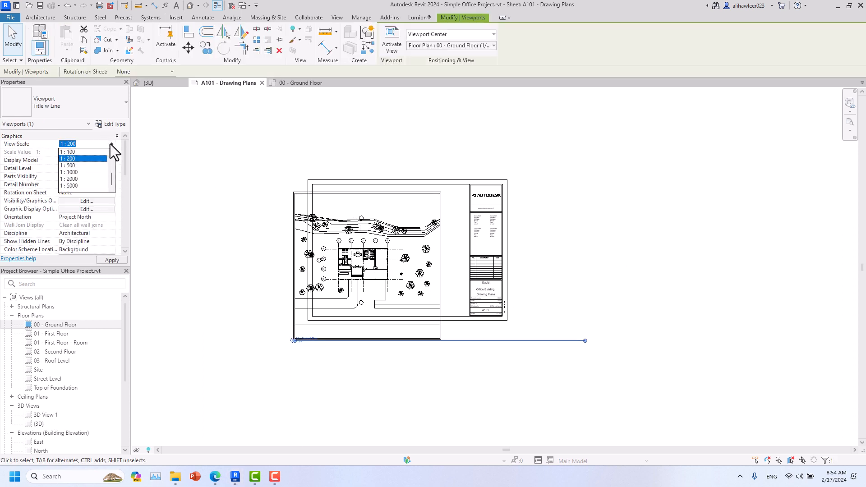
{"action": "left_click", "coordinate": [110, 144]}
{"action": "double_click", "coordinate": [67, 144]}
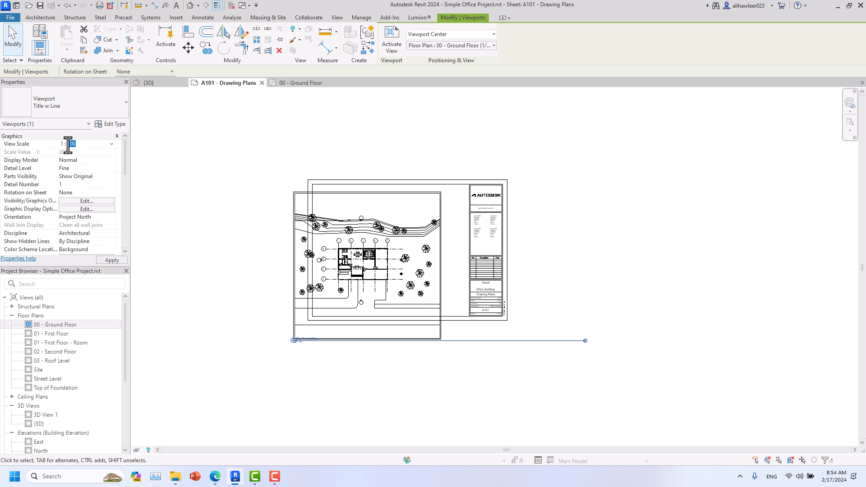
{"action": "type", "text": "150"}
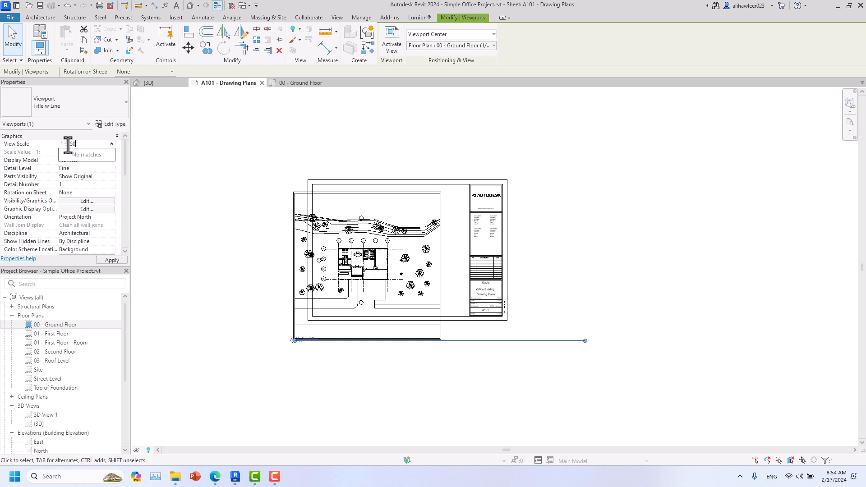
{"action": "left_click", "coordinate": [113, 260]}
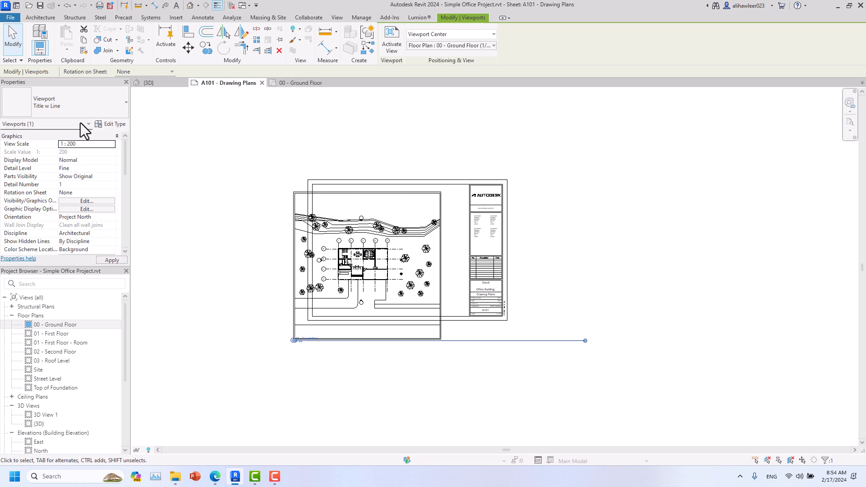
Give the 00 - Ground Floor plan view a custom scale with a ratio of 1 : 150
{"action": "left_click", "coordinate": [284, 83]}
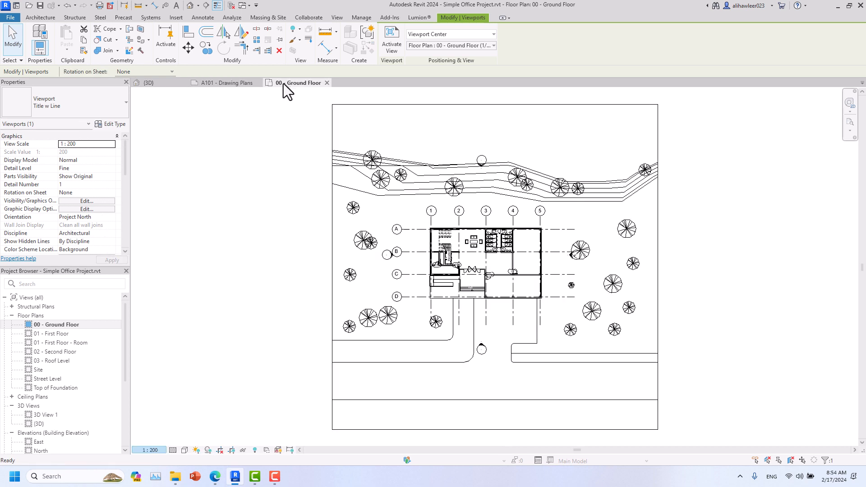
{"action": "left_click", "coordinate": [150, 450]}
{"action": "left_click", "coordinate": [171, 312]}
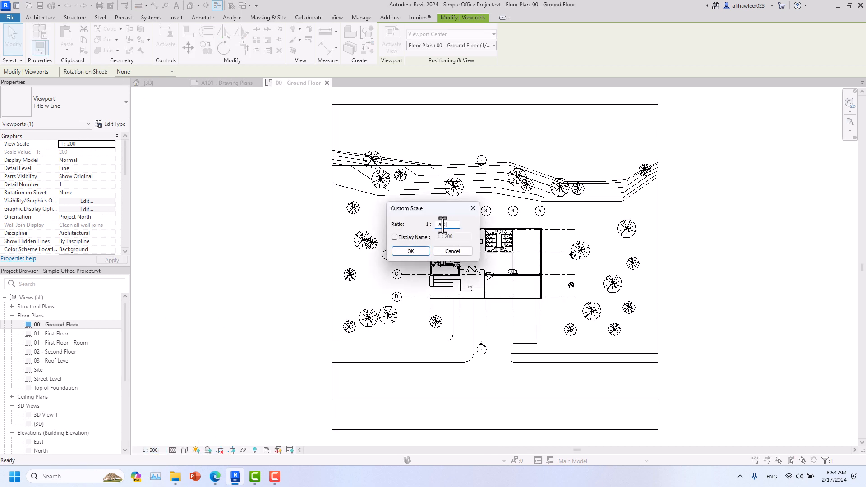
{"action": "type", "text": "2"}
{"action": "left_click", "coordinate": [411, 250]}
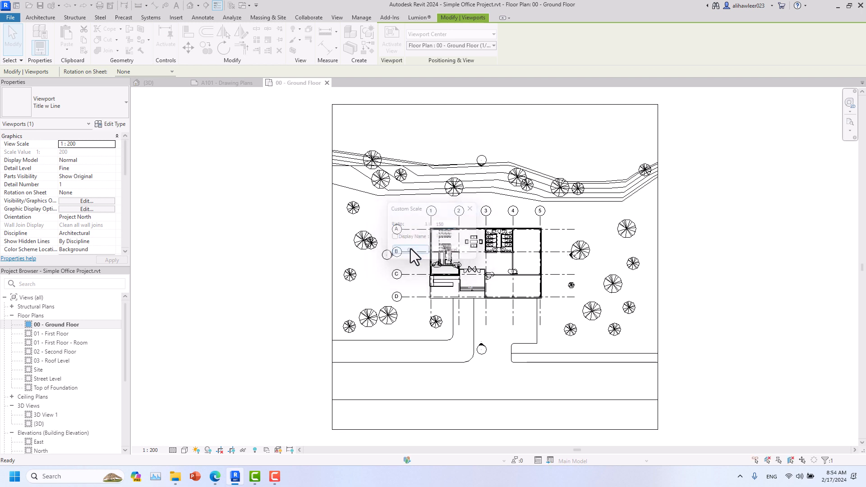
Check the rescaled plan's fit on sheet A101, and turn on Crop View and Crop Region Visible for the 00 - Ground Floor plan
{"action": "left_click", "coordinate": [232, 85]}
{"action": "scroll", "coordinate": [307, 343], "scroll_direction": "up", "scroll_amount": 4}
{"action": "scroll", "coordinate": [305, 359], "scroll_direction": "down", "scroll_amount": 4}
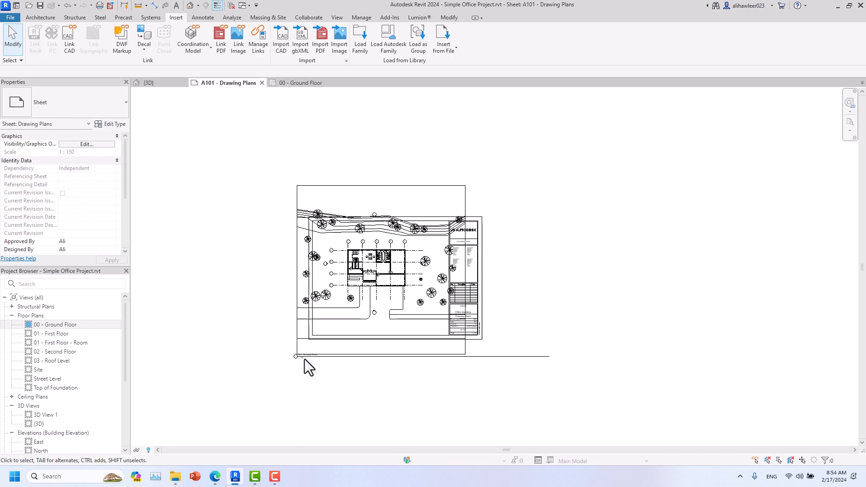
{"action": "left_click", "coordinate": [310, 83]}
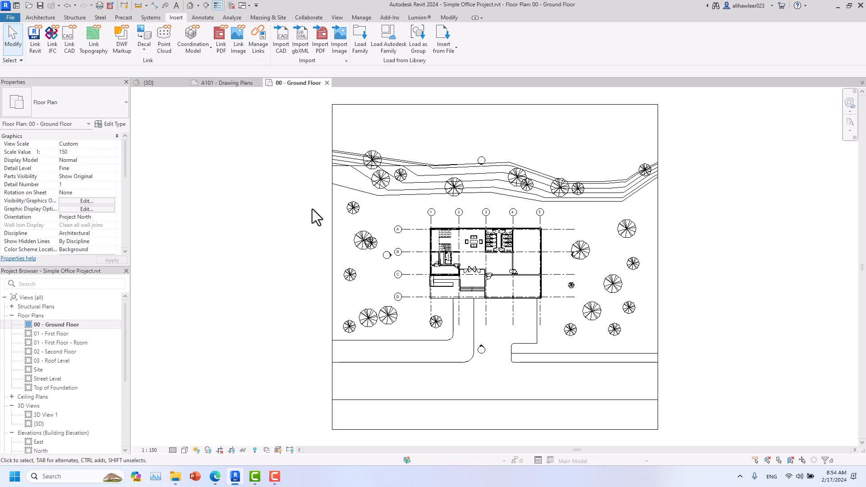
{"action": "scroll", "coordinate": [316, 217], "scroll_direction": "down", "scroll_amount": 3}
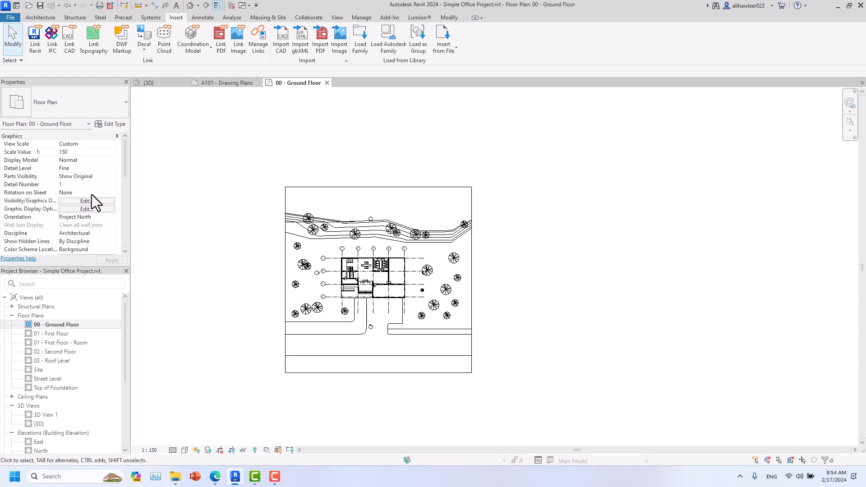
{"action": "scroll", "coordinate": [90, 195], "scroll_direction": "down", "scroll_amount": 5}
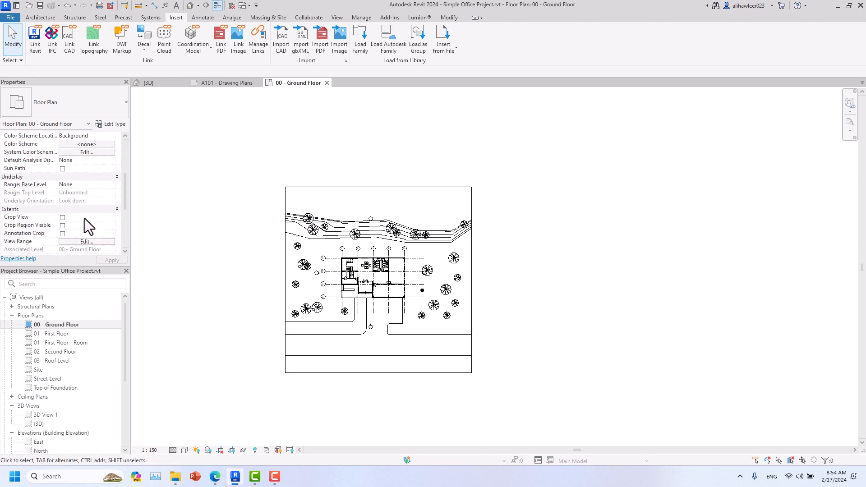
{"action": "left_click", "coordinate": [63, 218]}
{"action": "left_click", "coordinate": [62, 226]}
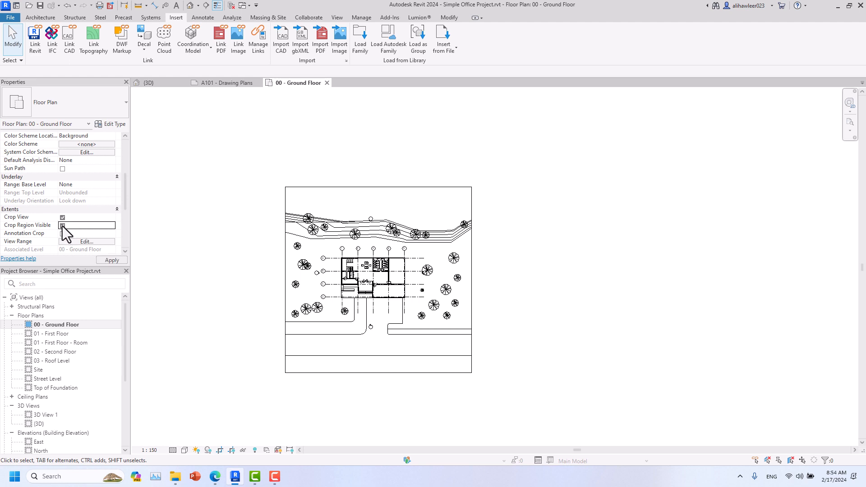
{"action": "left_click", "coordinate": [108, 261]}
Shrink the crop region of the Ground Floor plan so that it closely surrounds the building and leaves out the site and trees
{"action": "left_click", "coordinate": [266, 189]}
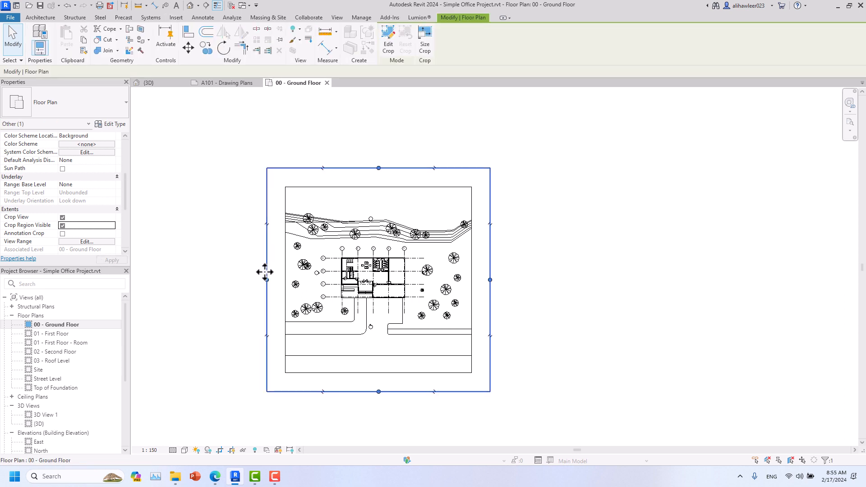
{"action": "left_click_drag", "start_coordinate": [266, 280], "coordinate": [339, 289]}
{"action": "left_click_drag", "start_coordinate": [411, 392], "coordinate": [403, 308]}
{"action": "left_click_drag", "start_coordinate": [490, 237], "coordinate": [384, 256]}
{"action": "scroll", "coordinate": [375, 263], "scroll_direction": "up", "scroll_amount": 4}
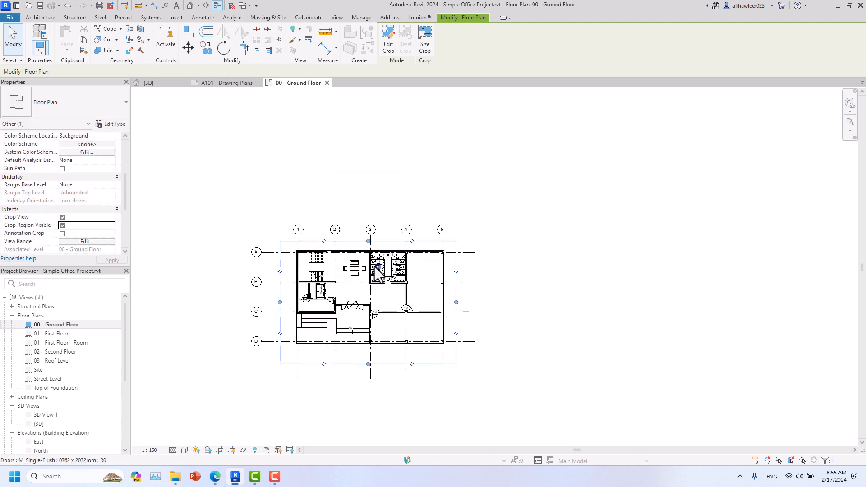
Shorten grid lines A to D so that their bubbles sit just outside the crop region beside the building
{"action": "middle_click_drag", "start_coordinate": [341, 282], "coordinate": [377, 260]}
{"action": "left_click", "coordinate": [228, 223]}
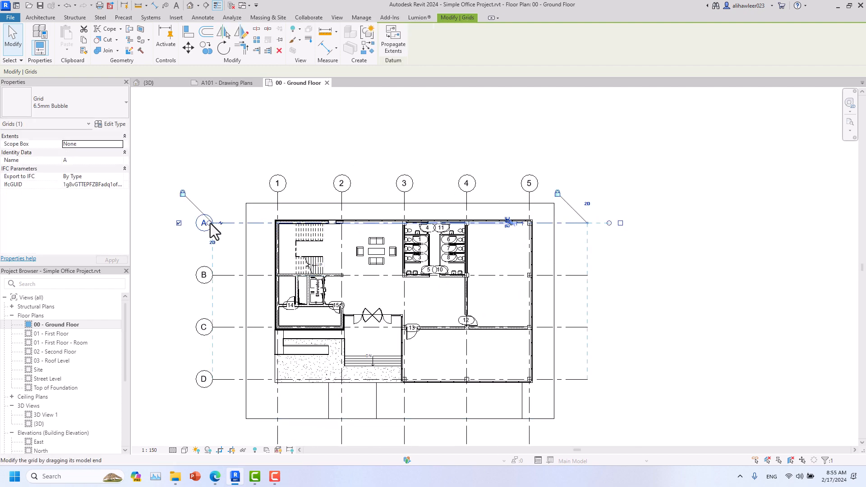
{"action": "left_click_drag", "start_coordinate": [209, 223], "coordinate": [246, 176]}
{"action": "left_click", "coordinate": [245, 175]}
{"action": "scroll", "coordinate": [249, 179], "scroll_direction": "down", "scroll_amount": 1}
{"action": "middle_click_drag", "start_coordinate": [264, 194], "coordinate": [263, 184]}
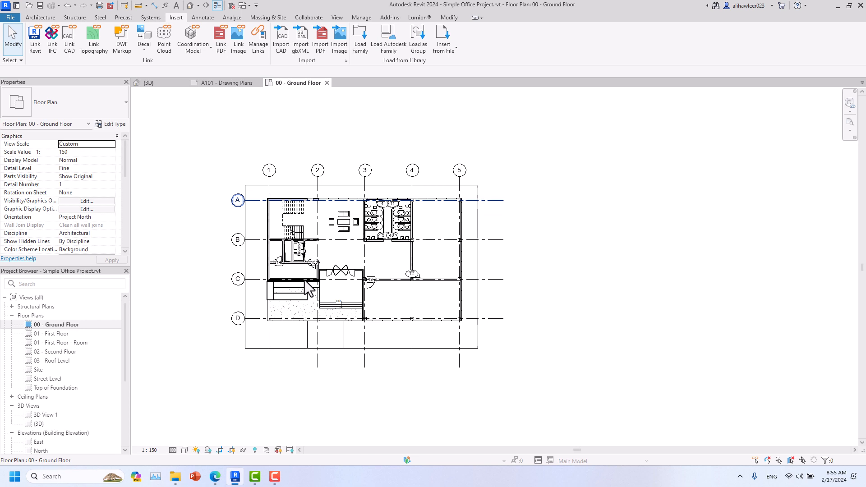
Pull the crop region's lower edge up closer to grid D and hide the crop region while keeping the view cropped
{"action": "left_click", "coordinate": [349, 348]}
{"action": "left_click_drag", "start_coordinate": [356, 347], "coordinate": [360, 332]}
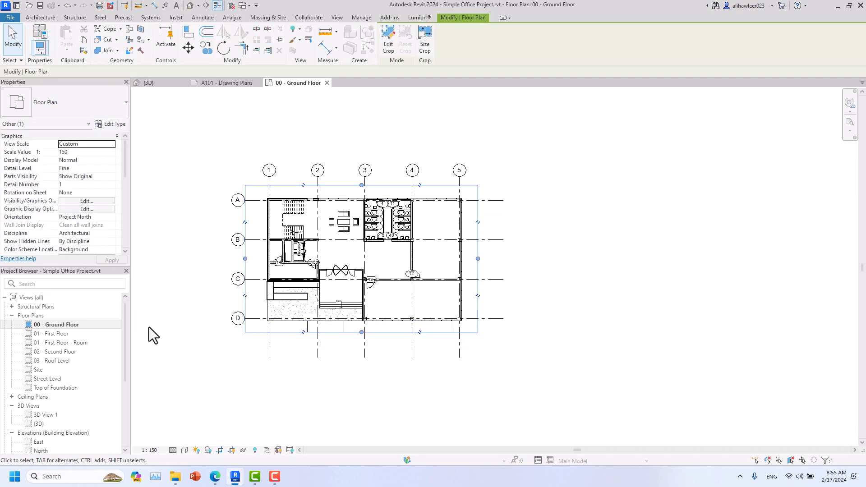
{"action": "scroll", "coordinate": [92, 220], "scroll_direction": "down", "scroll_amount": 5}
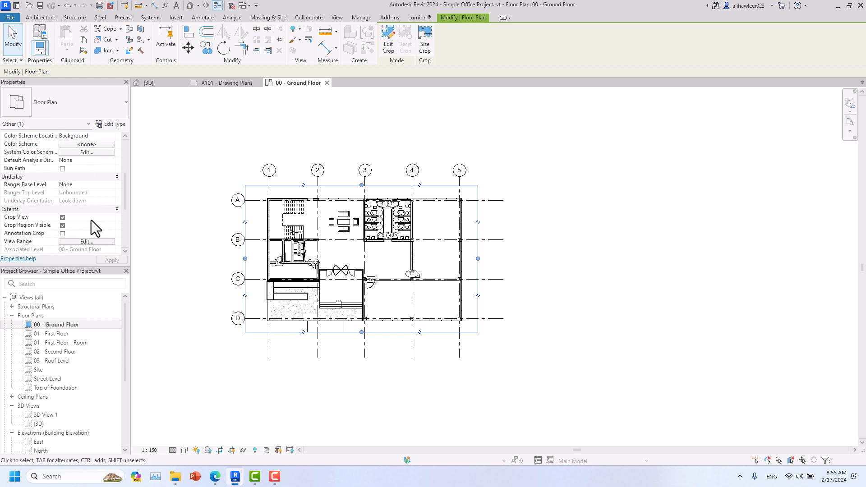
{"action": "left_click", "coordinate": [62, 226]}
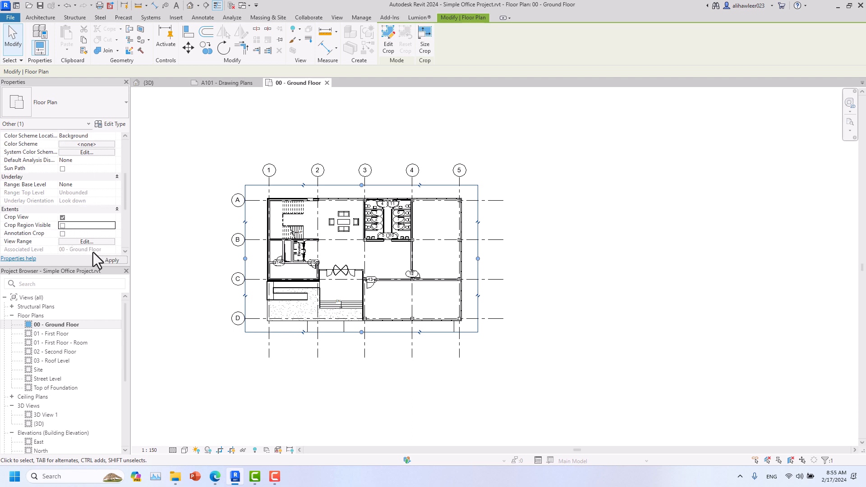
{"action": "left_click", "coordinate": [230, 450]}
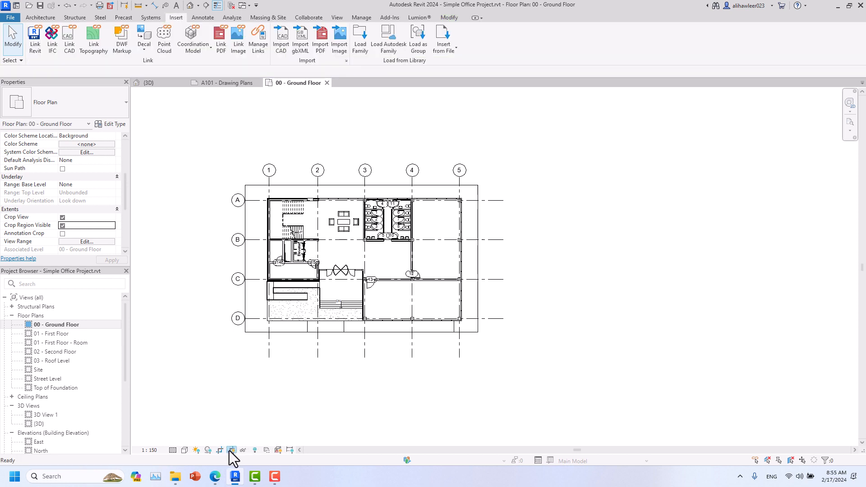
On sheet A101, move the 00 - Ground Floor view title up to just below the plan
{"action": "left_click", "coordinate": [228, 83]}
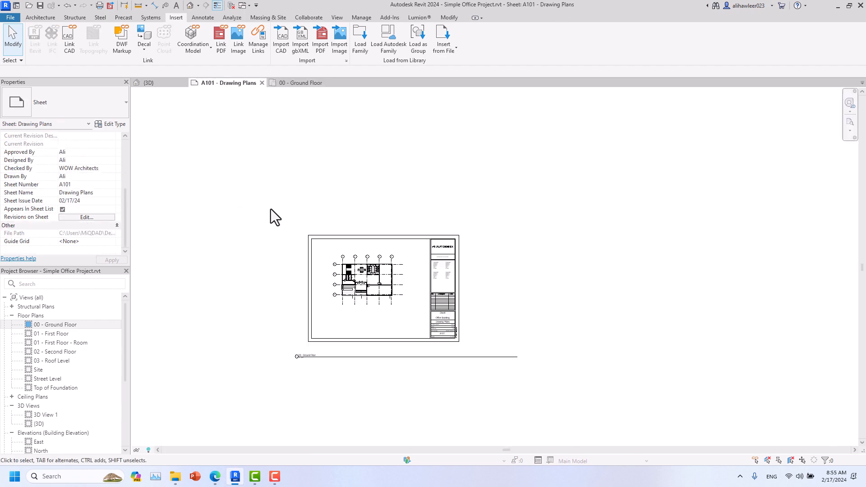
{"action": "scroll", "coordinate": [281, 361], "scroll_direction": "up", "scroll_amount": 5}
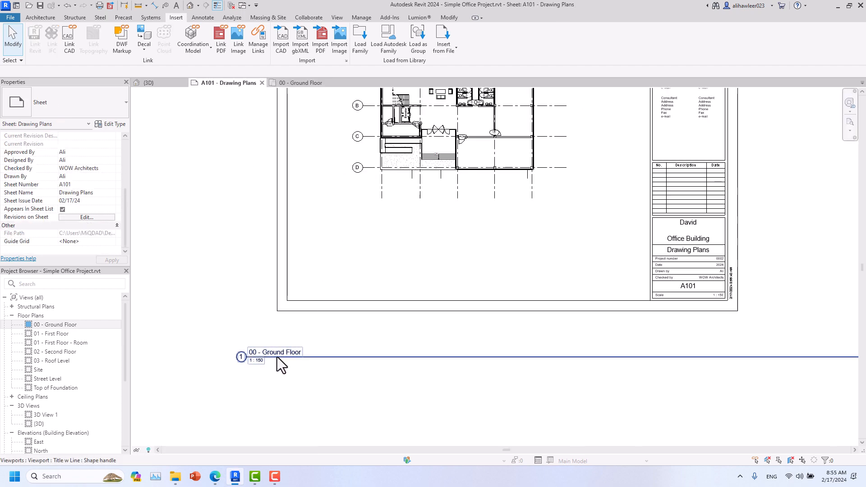
{"action": "left_click", "coordinate": [281, 359]}
{"action": "left_click_drag", "start_coordinate": [309, 357], "coordinate": [427, 194]}
{"action": "left_click", "coordinate": [420, 243]}
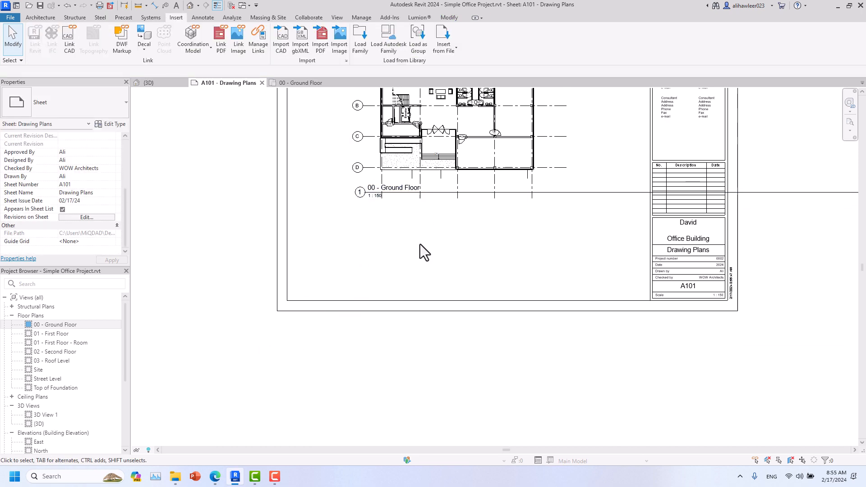
Shorten the Ground Floor view title's line so that it ends below grid 5 of the plan
{"action": "scroll", "coordinate": [379, 325], "scroll_direction": "down", "scroll_amount": 3}
{"action": "left_click", "coordinate": [372, 279]}
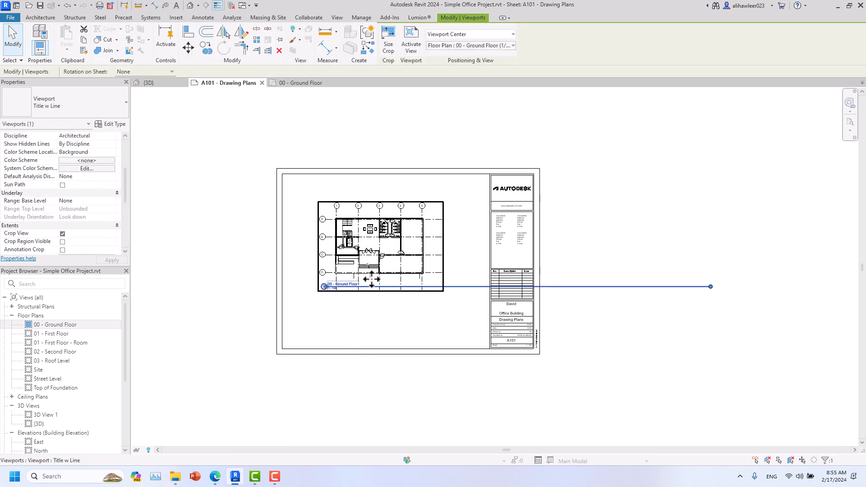
{"action": "scroll", "coordinate": [372, 280], "scroll_direction": "up", "scroll_amount": 3}
{"action": "scroll", "coordinate": [371, 279], "scroll_direction": "down", "scroll_amount": 3}
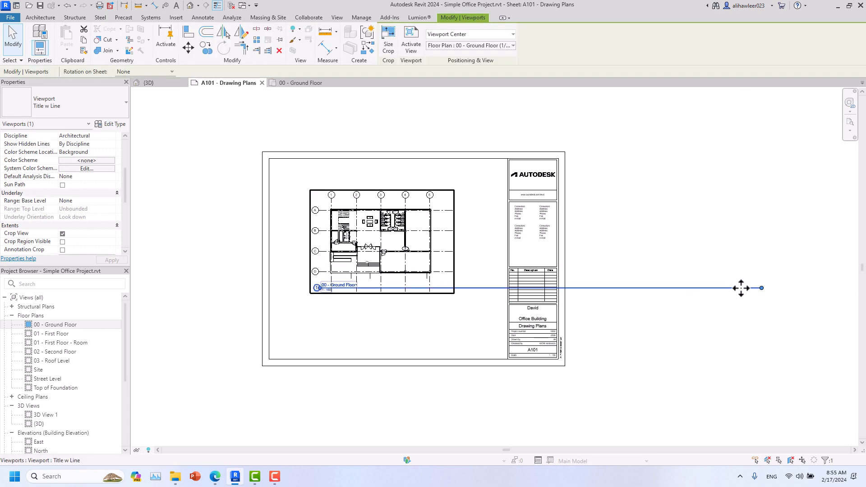
{"action": "left_click", "coordinate": [427, 310]}
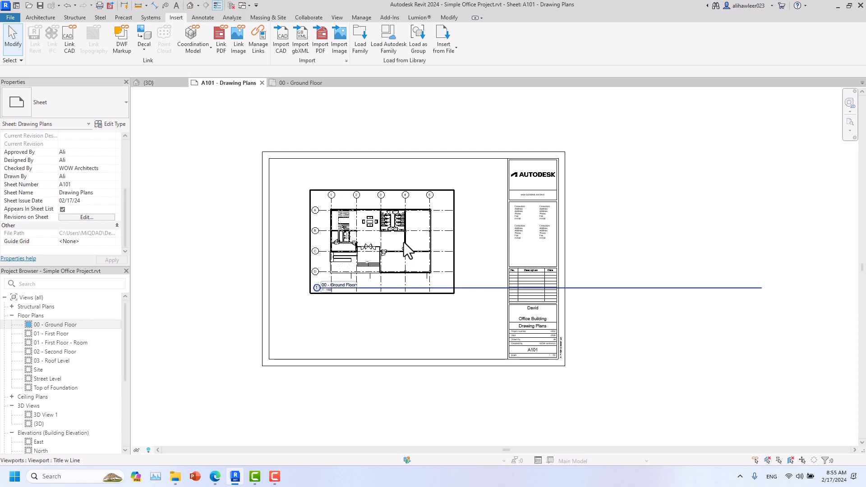
{"action": "left_click", "coordinate": [403, 244]}
{"action": "left_click_drag", "start_coordinate": [765, 287], "coordinate": [465, 290]}
{"action": "left_click", "coordinate": [422, 325]}
{"action": "scroll", "coordinate": [364, 286], "scroll_direction": "up", "scroll_amount": 2}
{"action": "left_click", "coordinate": [363, 286]}
{"action": "left_click", "coordinate": [434, 332]}
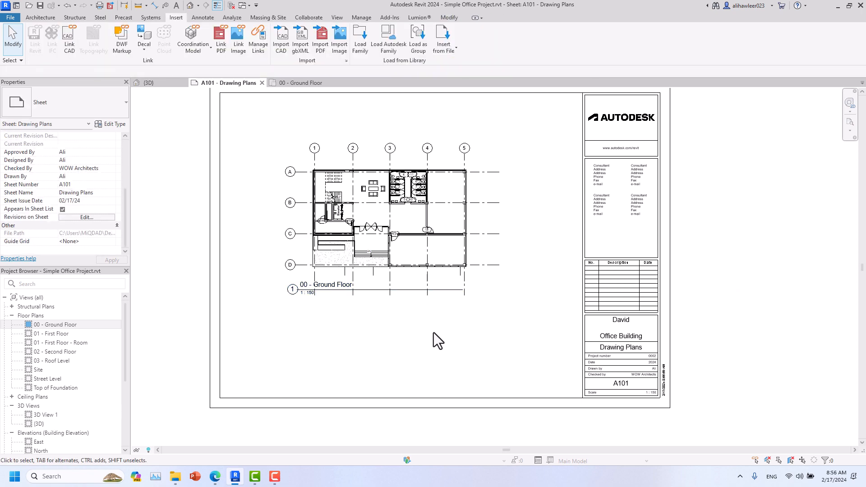
Try the No Title and Title No Line types on the Ground Floor viewport and set it back to Title w Line
{"action": "scroll", "coordinate": [434, 332], "scroll_direction": "down", "scroll_amount": 1}
{"action": "scroll", "coordinate": [434, 332], "scroll_direction": "down", "scroll_amount": 2}
{"action": "left_click", "coordinate": [422, 284]}
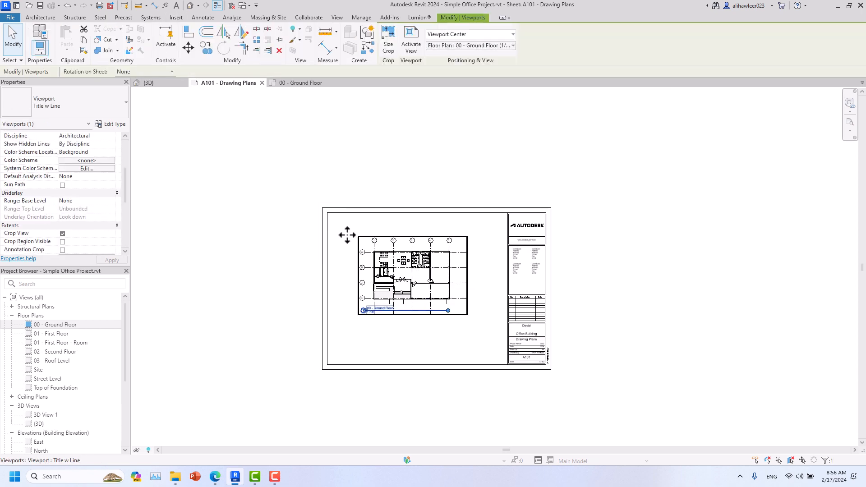
{"action": "left_click", "coordinate": [85, 105]}
{"action": "left_click", "coordinate": [58, 150]}
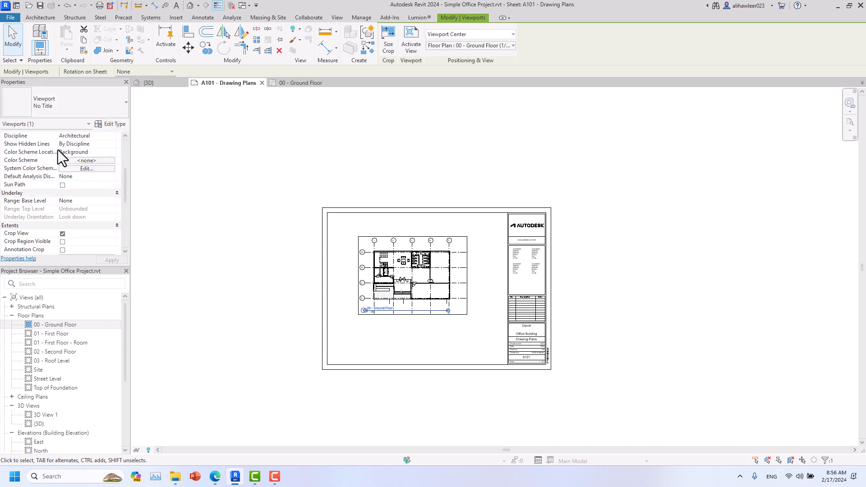
{"action": "left_click", "coordinate": [59, 113]}
{"action": "left_click", "coordinate": [56, 157]}
{"action": "scroll", "coordinate": [430, 354], "scroll_direction": "up", "scroll_amount": 2}
{"action": "left_click", "coordinate": [105, 110]}
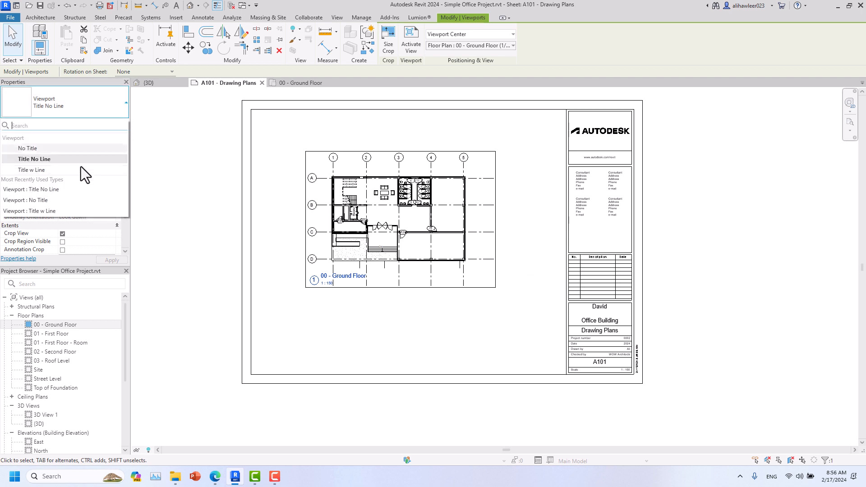
{"action": "left_click", "coordinate": [76, 171]}
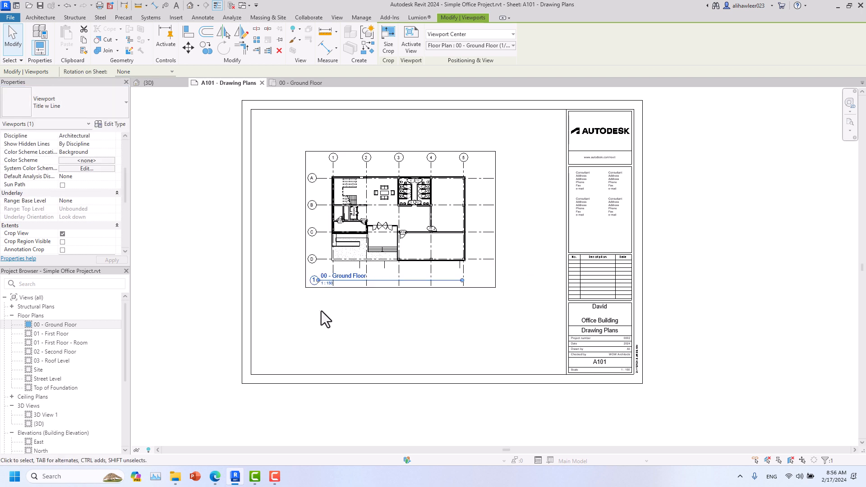
{"action": "left_click", "coordinate": [402, 329]}
Delete the Ground Floor viewport from sheet A101 and set the plan view's scale to 1 : 200
{"action": "left_click", "coordinate": [403, 251]}
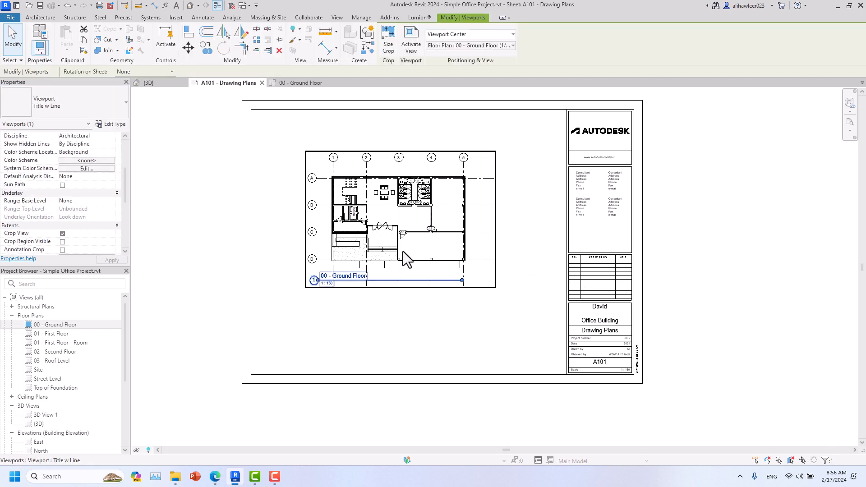
{"action": "key", "text": "Delete"}
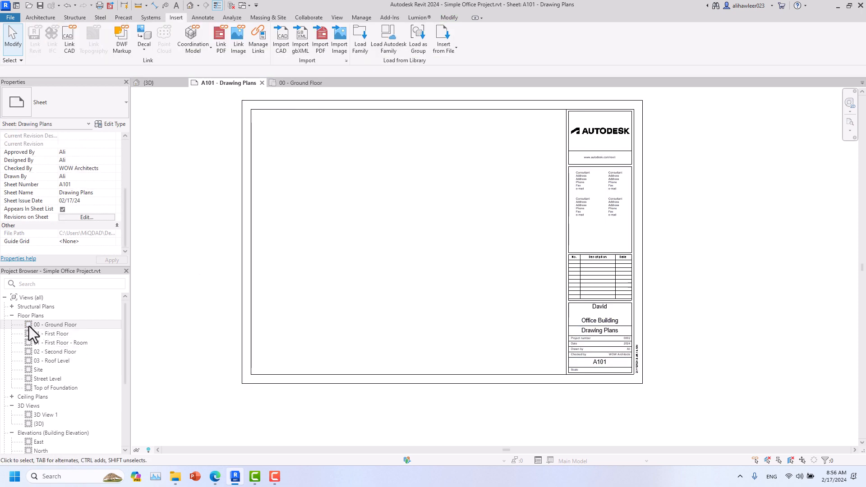
{"action": "left_click", "coordinate": [298, 84]}
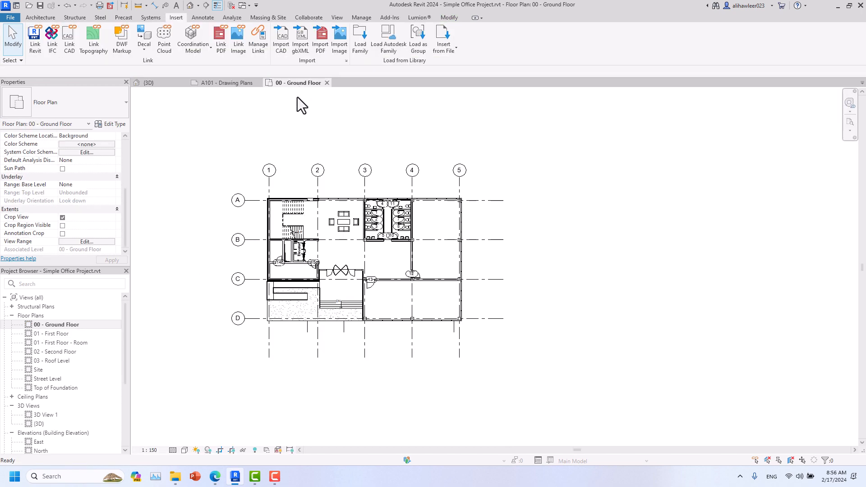
{"action": "left_click", "coordinate": [160, 453]}
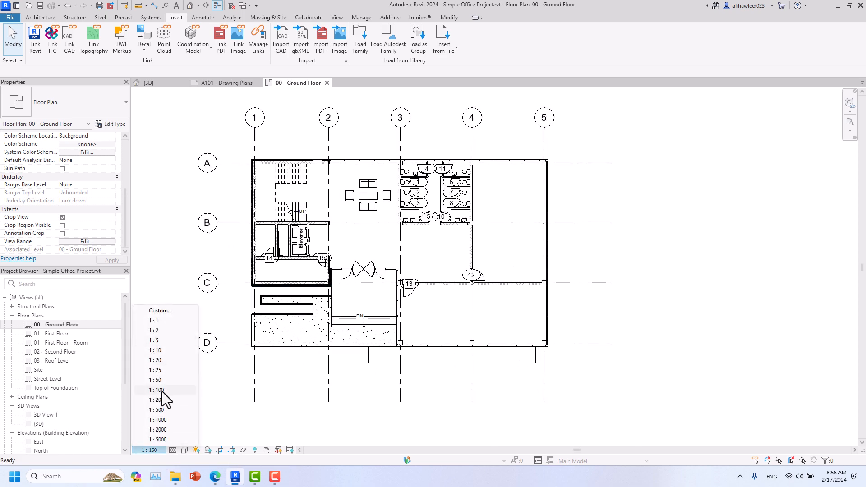
{"action": "left_click", "coordinate": [158, 400]}
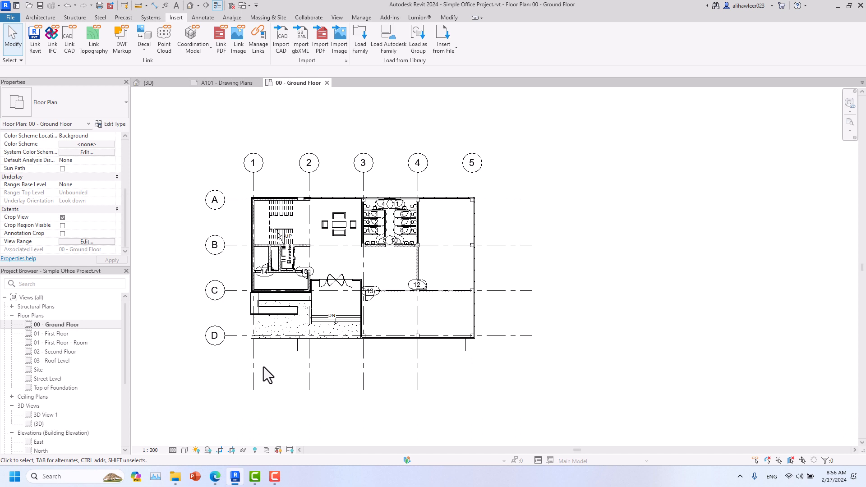
Place the 00 - Ground Floor plan on sheet A101 in the drawing area's upper corner beside the title block
{"action": "left_click", "coordinate": [221, 85]}
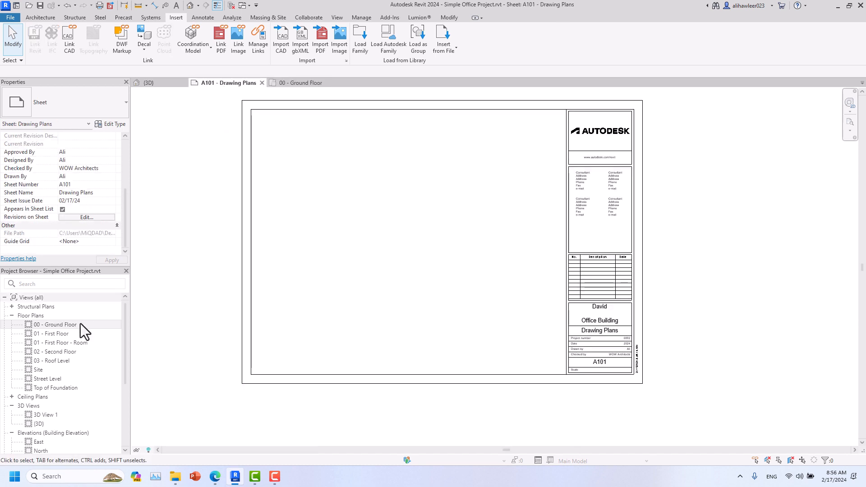
{"action": "left_click_drag", "start_coordinate": [58, 328], "coordinate": [88, 315]}
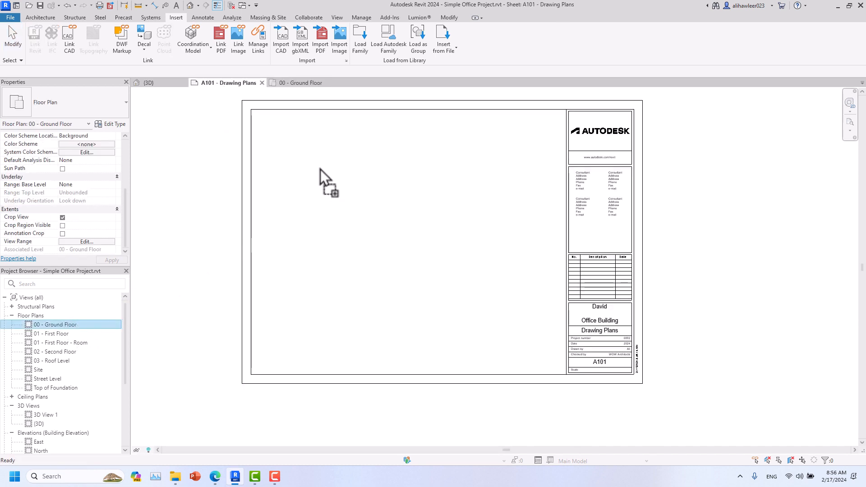
{"action": "left_click_drag", "start_coordinate": [321, 169], "coordinate": [322, 170]}
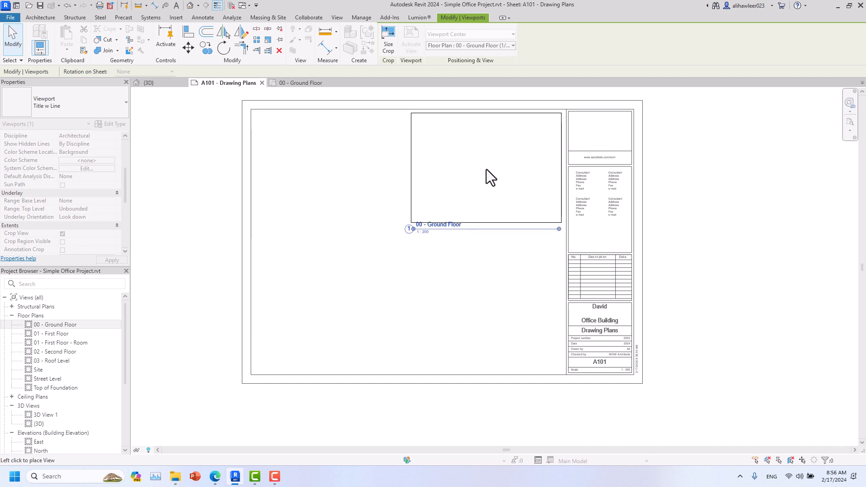
{"action": "left_click", "coordinate": [486, 170]}
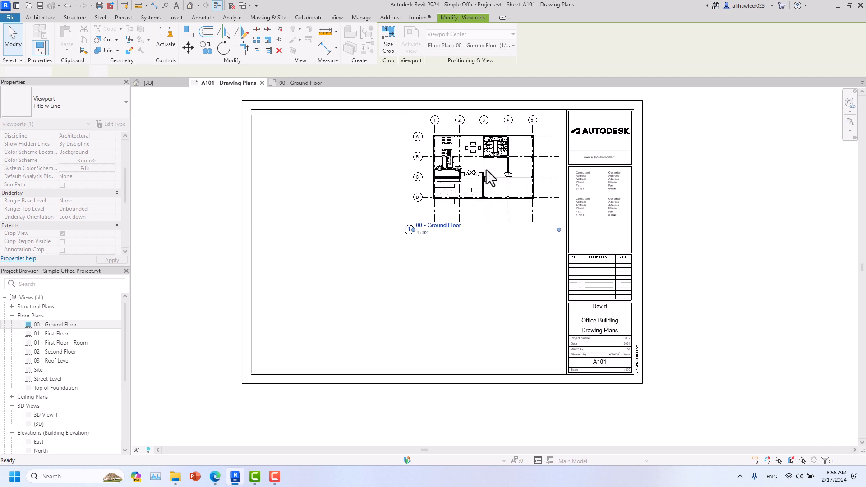
{"action": "key", "text": "Escape"}
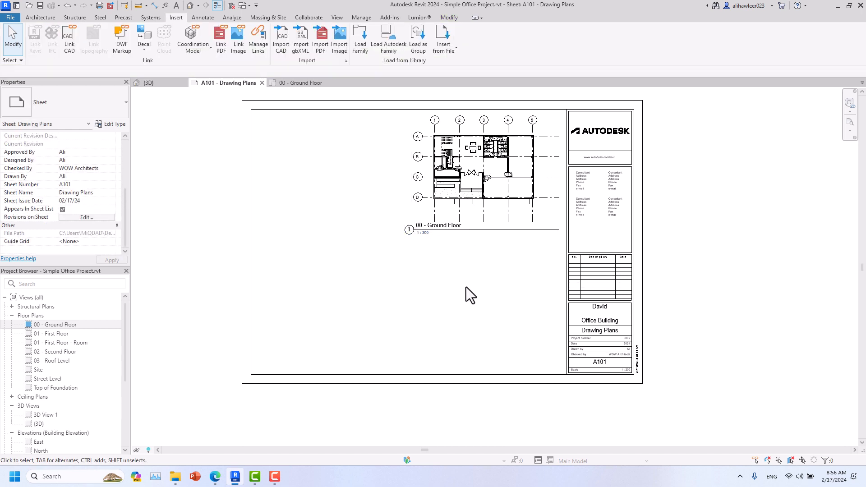
Try moving the Ground Floor view title closer to the plan on sheet A101 and undo the move
{"action": "left_click", "coordinate": [470, 230]}
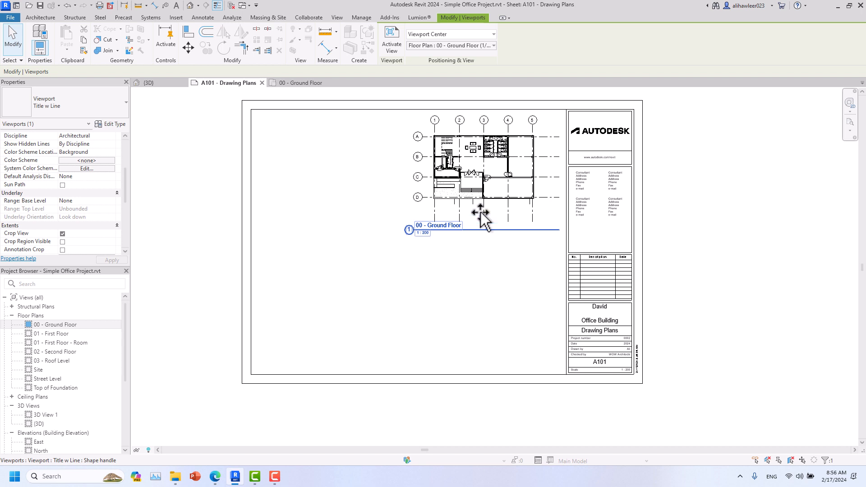
{"action": "left_click_drag", "start_coordinate": [481, 215], "coordinate": [482, 218]}
{"action": "left_click", "coordinate": [478, 254]}
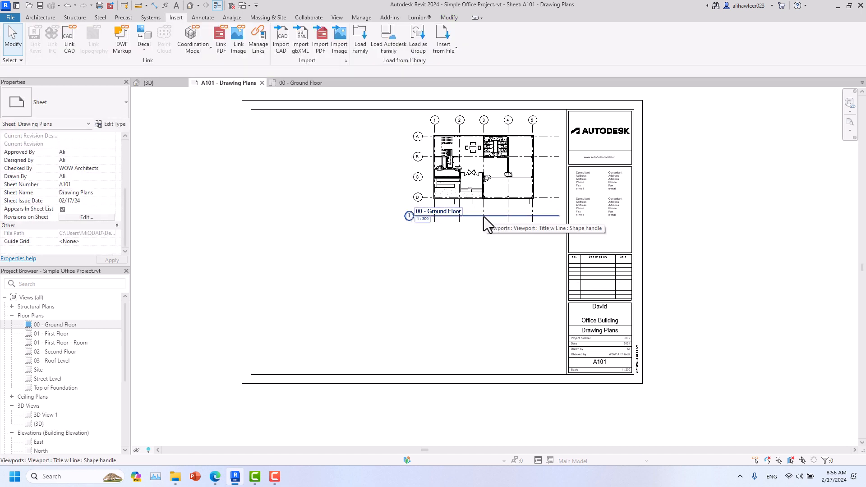
{"action": "key", "text": "ctrl+z"}
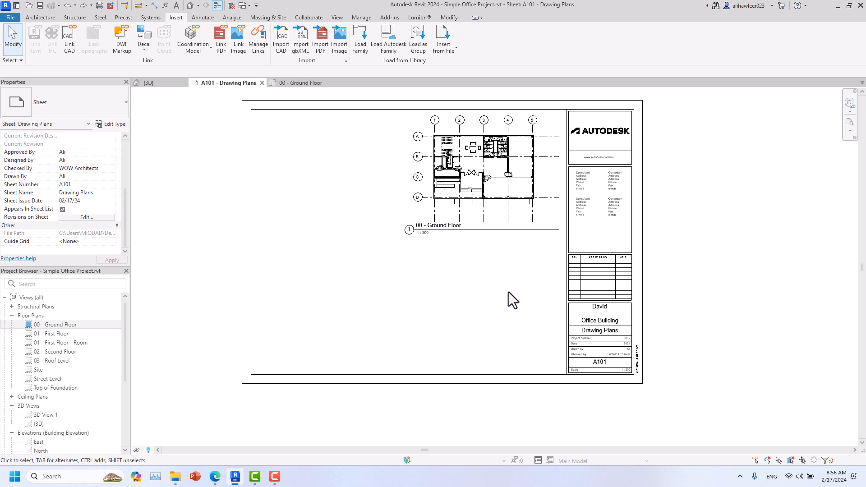
Shorten the Ground Floor view title's line on sheet A101 so that it ends below grid 5
{"action": "left_click", "coordinate": [541, 230]}
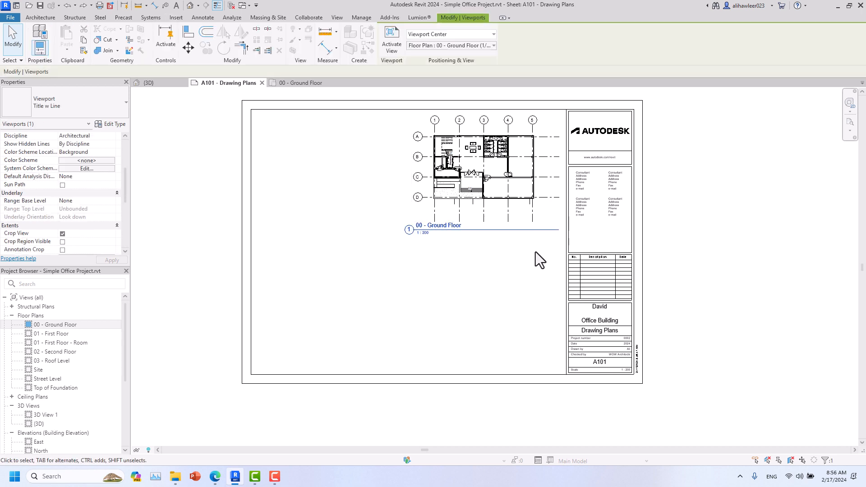
{"action": "left_click", "coordinate": [502, 208]}
{"action": "left_click_drag", "start_coordinate": [559, 230], "coordinate": [535, 231]}
{"action": "left_click", "coordinate": [529, 265]}
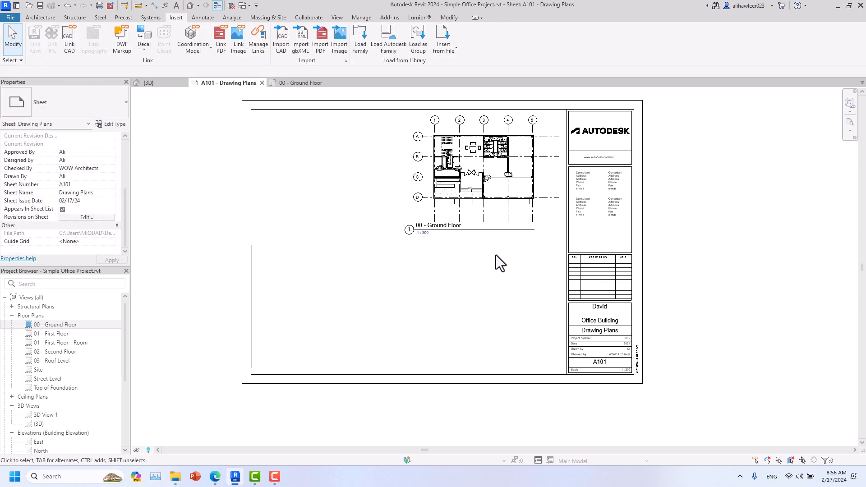
Show the crop region in the 00 - Ground Floor view and shorten the ends of grids A to D beyond grid 5
{"action": "left_click", "coordinate": [505, 215]}
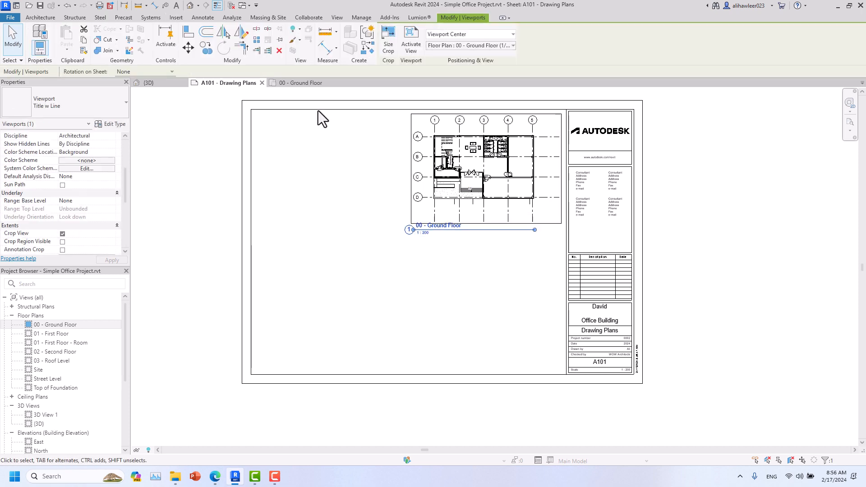
{"action": "left_click", "coordinate": [307, 83]}
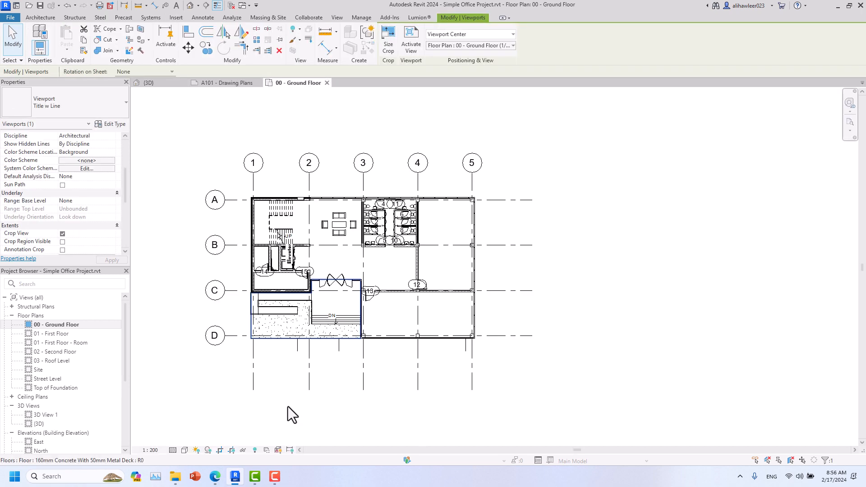
{"action": "left_click", "coordinate": [232, 451]}
{"action": "left_click", "coordinate": [521, 246]}
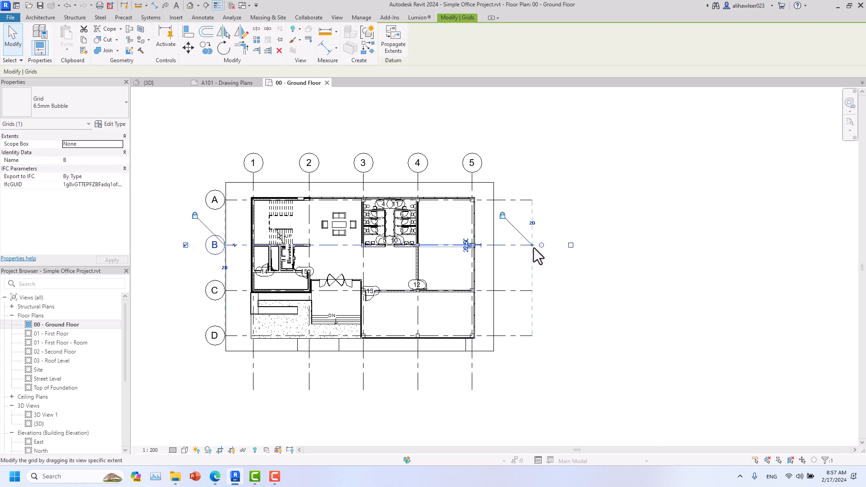
{"action": "left_click_drag", "start_coordinate": [542, 245], "coordinate": [504, 244]}
{"action": "left_click", "coordinate": [461, 163]}
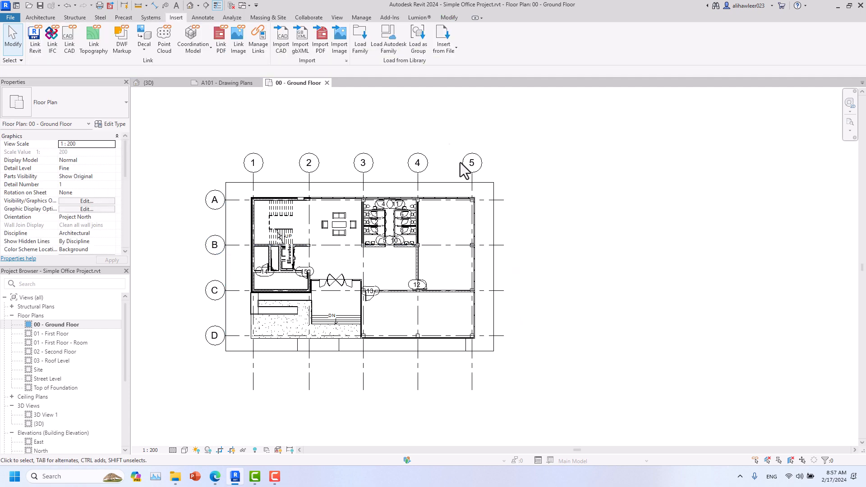
Activate the Ground Floor viewport on sheet A101 and pull the crop region's edge inward next to grid 1
{"action": "left_click", "coordinate": [227, 82]}
{"action": "left_click", "coordinate": [508, 188]}
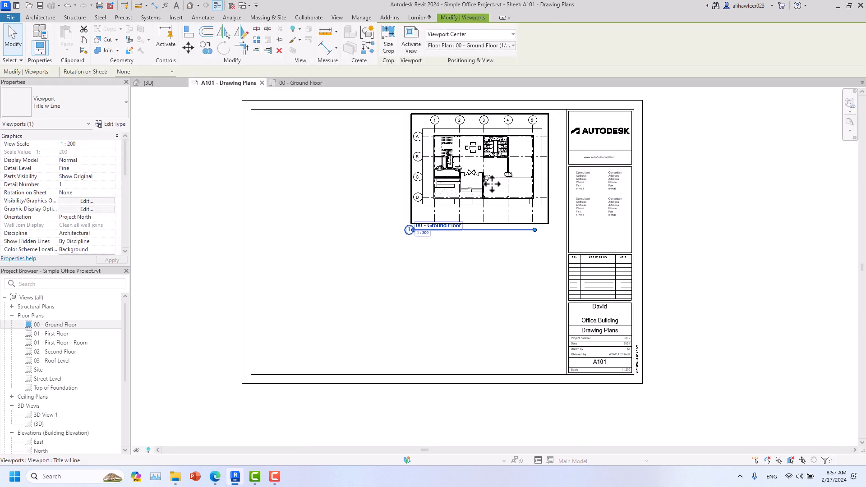
{"action": "left_click", "coordinate": [316, 84]}
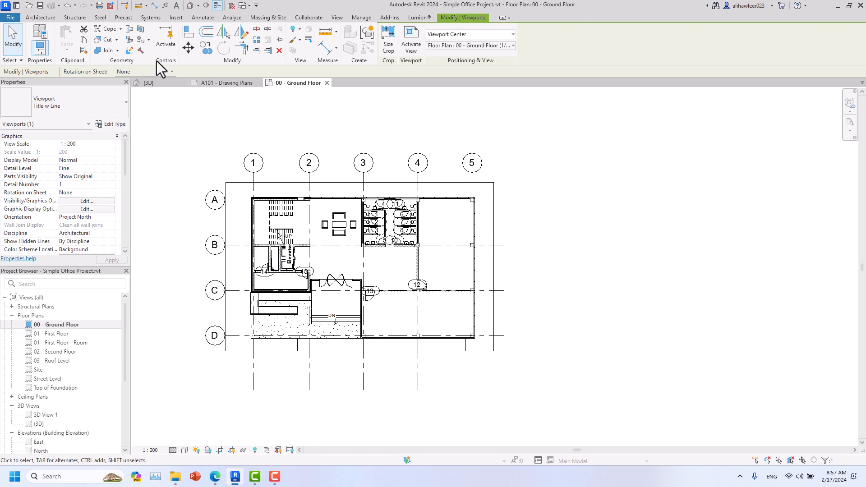
{"action": "left_click", "coordinate": [229, 83]}
{"action": "scroll", "coordinate": [436, 243], "scroll_direction": "up", "scroll_amount": 4}
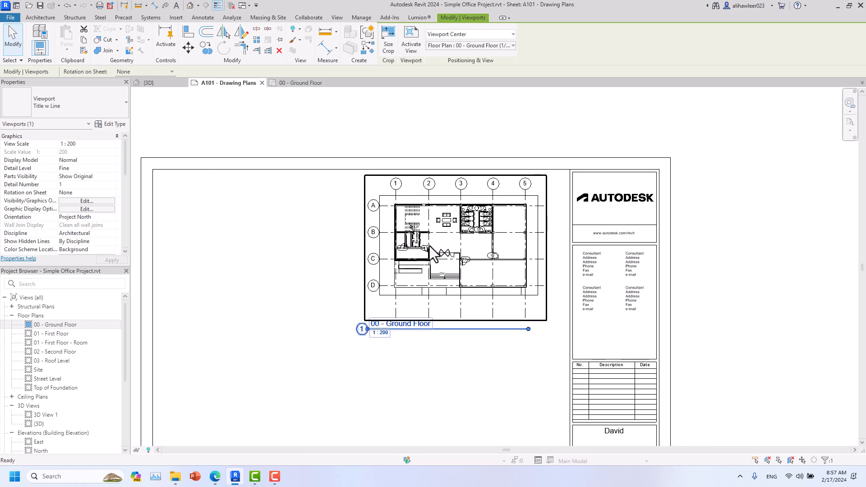
{"action": "double_click", "coordinate": [438, 249]}
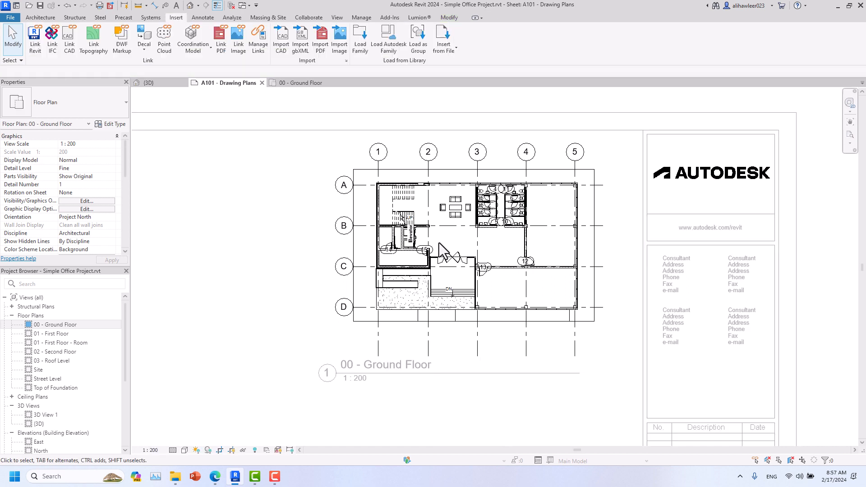
{"action": "left_click", "coordinate": [354, 224]}
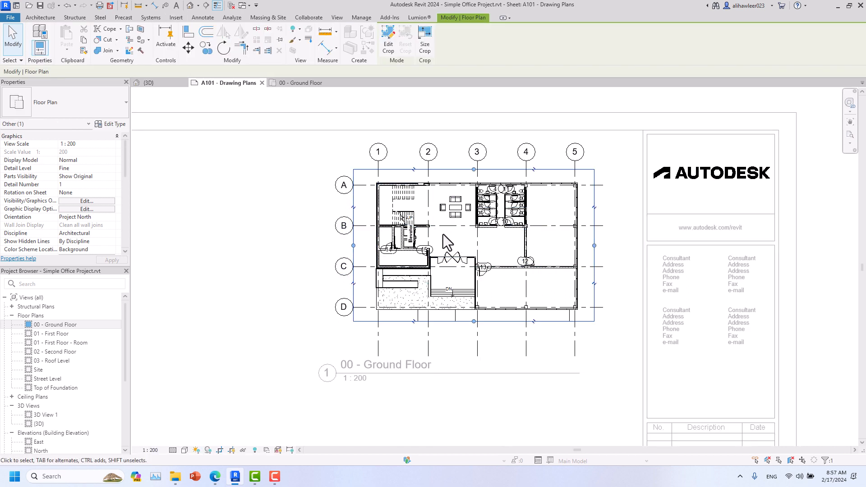
{"action": "left_click_drag", "start_coordinate": [353, 246], "coordinate": [366, 246]}
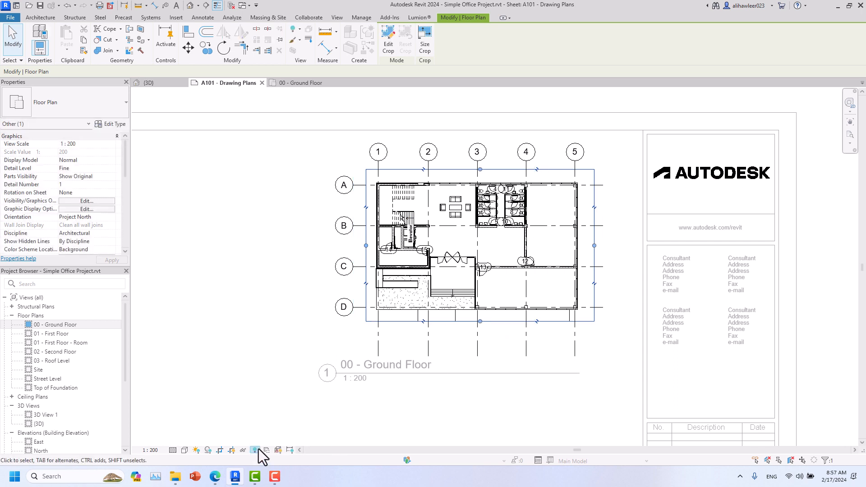
Hide the Ground Floor plan's crop region and deactivate the view on sheet A101
{"action": "left_click", "coordinate": [233, 451]}
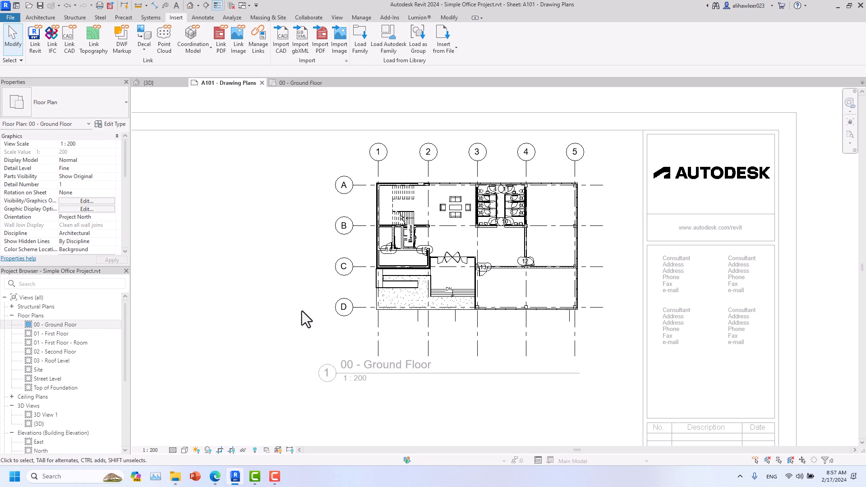
{"action": "scroll", "coordinate": [323, 300], "scroll_direction": "down", "scroll_amount": 3}
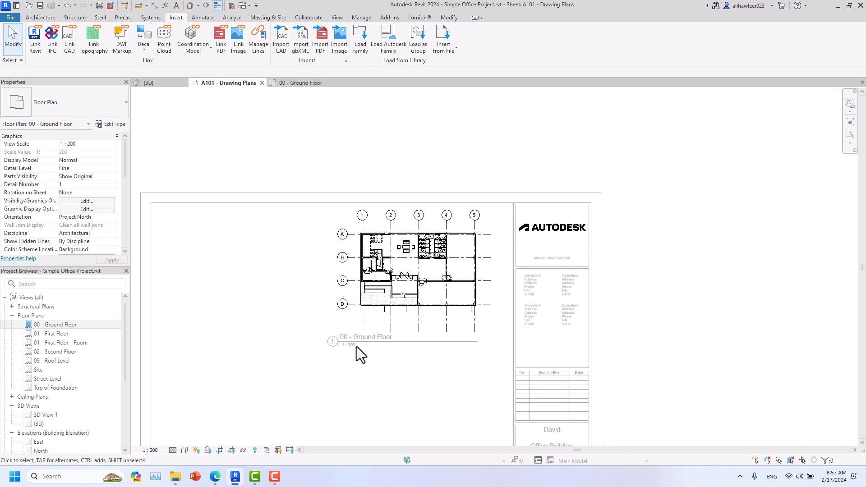
{"action": "left_click", "coordinate": [307, 151]}
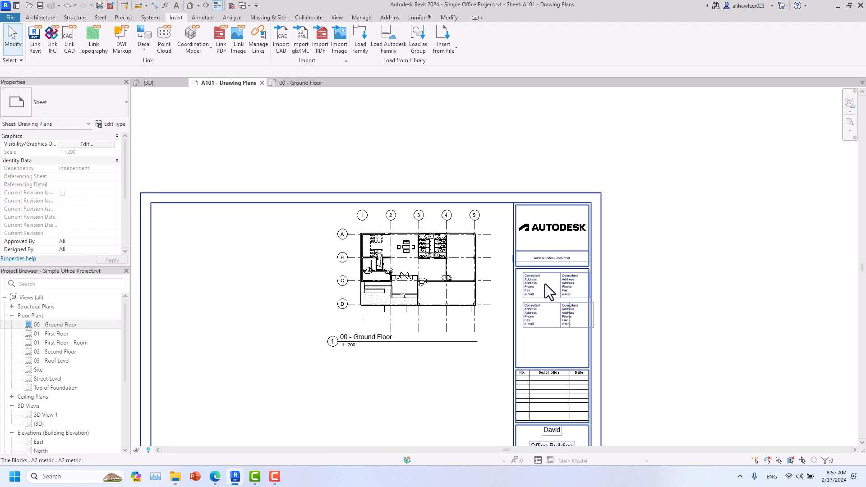
Move the Ground Floor viewport on sheet A101 horizontally closer to the title block
{"action": "middle_click_drag", "start_coordinate": [548, 301], "coordinate": [537, 265]}
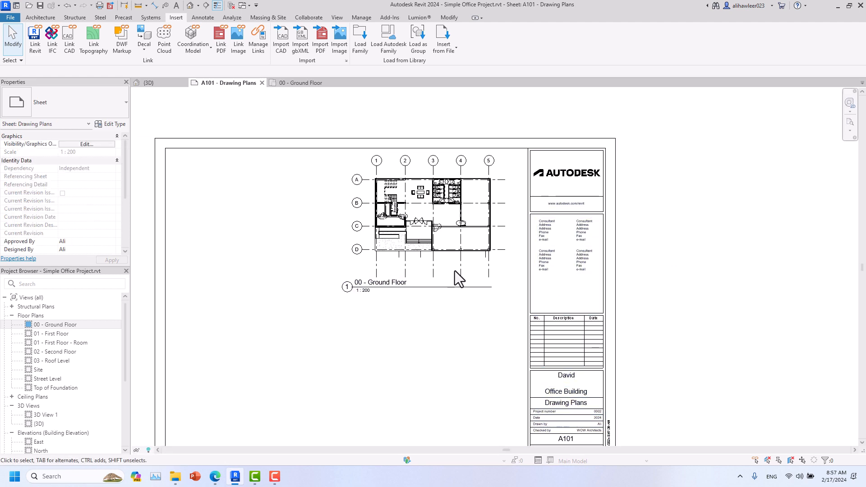
{"action": "left_click", "coordinate": [451, 253]}
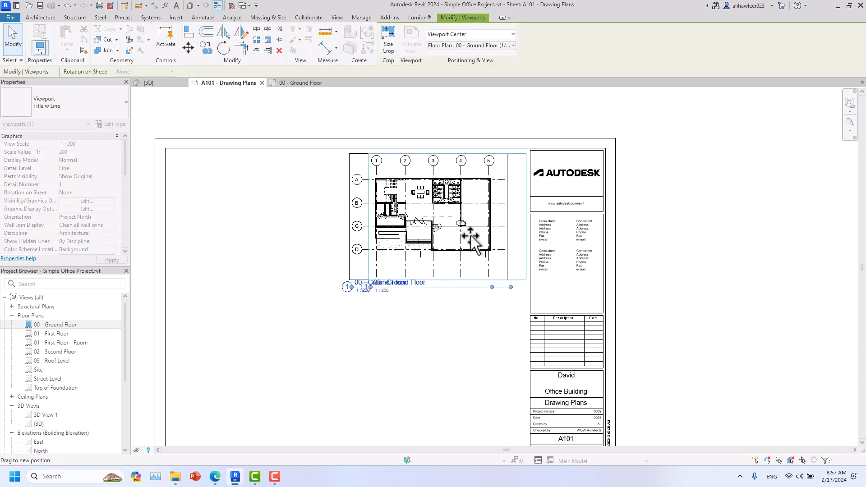
{"action": "left_click", "coordinate": [456, 316]}
Move the Elevator text note fully inside the elevator shaft in the 00 - Ground Floor view and check it on sheet A101
{"action": "scroll", "coordinate": [404, 203], "scroll_direction": "up", "scroll_amount": 3}
{"action": "scroll", "coordinate": [405, 203], "scroll_direction": "up", "scroll_amount": 2}
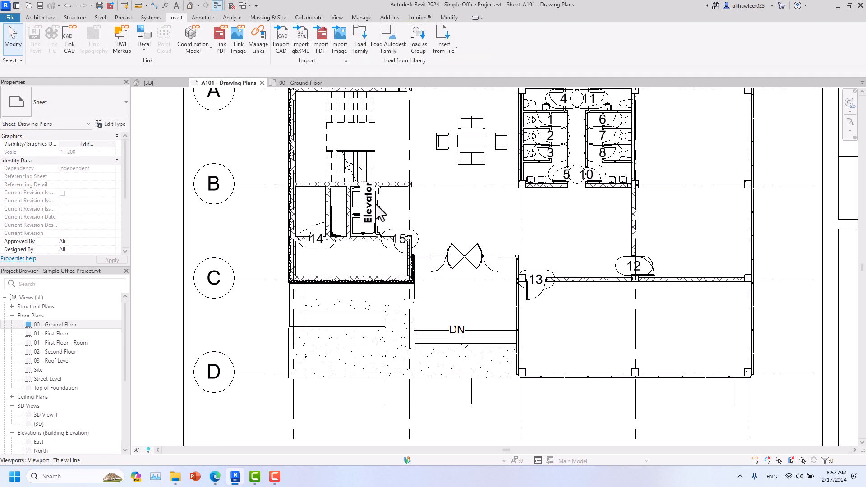
{"action": "left_click", "coordinate": [300, 82]}
{"action": "scroll", "coordinate": [282, 262], "scroll_direction": "up", "scroll_amount": 3}
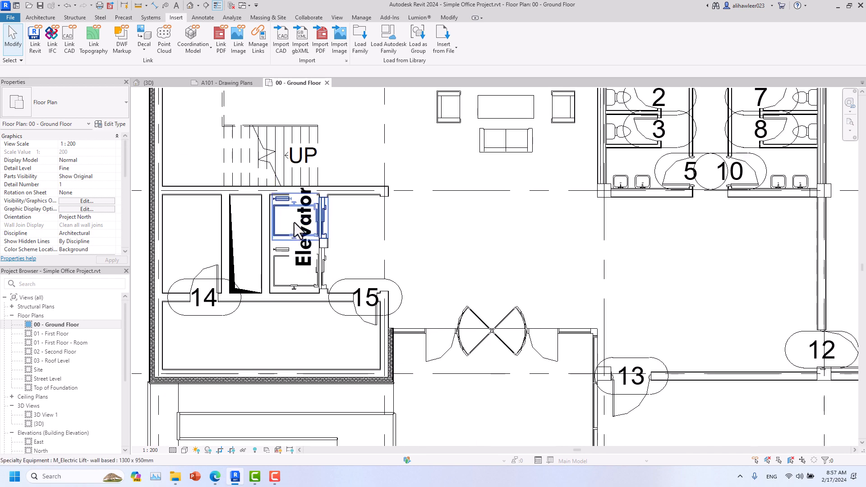
{"action": "scroll", "coordinate": [301, 273], "scroll_direction": "up", "scroll_amount": 1}
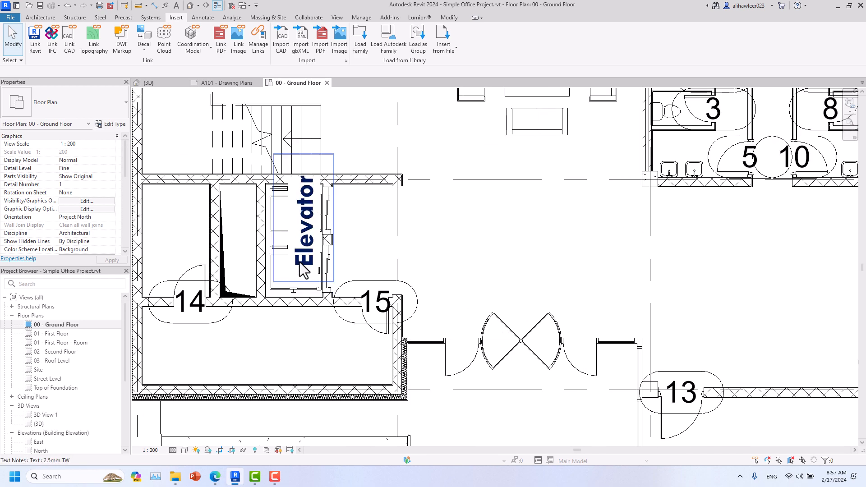
{"action": "left_click", "coordinate": [301, 270]}
{"action": "left_click_drag", "start_coordinate": [270, 287], "coordinate": [270, 309]}
{"action": "left_click", "coordinate": [455, 242]}
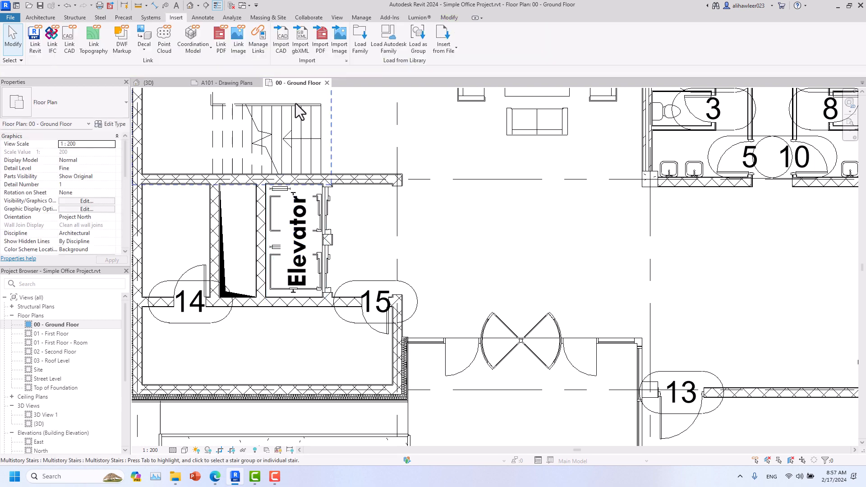
{"action": "left_click", "coordinate": [221, 83]}
{"action": "scroll", "coordinate": [363, 240], "scroll_direction": "down", "scroll_amount": 1}
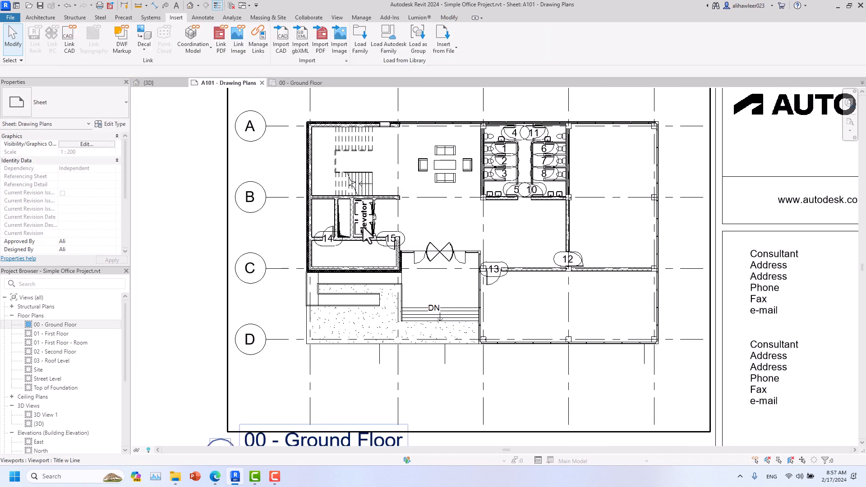
{"action": "scroll", "coordinate": [378, 223], "scroll_direction": "up", "scroll_amount": 3}
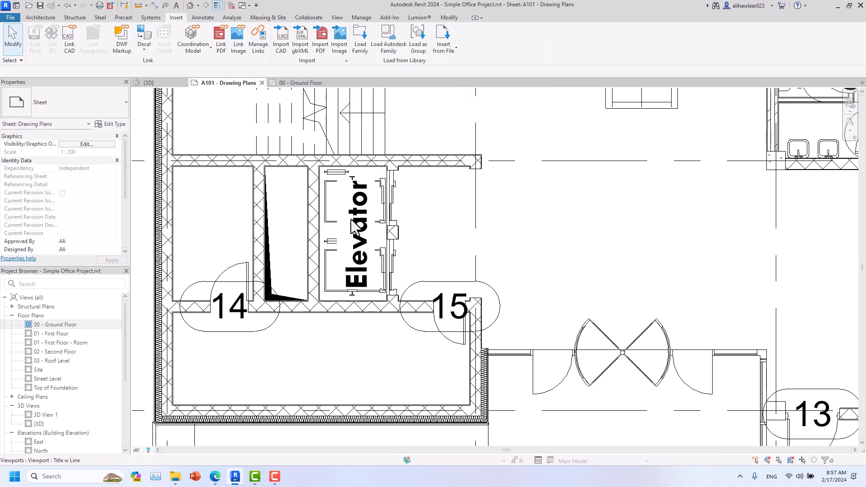
Try to place the Site plan on sheet A101 beside the Ground Floor plan
{"action": "scroll", "coordinate": [356, 252], "scroll_direction": "down", "scroll_amount": 5}
{"action": "scroll", "coordinate": [349, 254], "scroll_direction": "down", "scroll_amount": 1}
{"action": "middle_click_drag", "start_coordinate": [305, 280], "coordinate": [405, 277]}
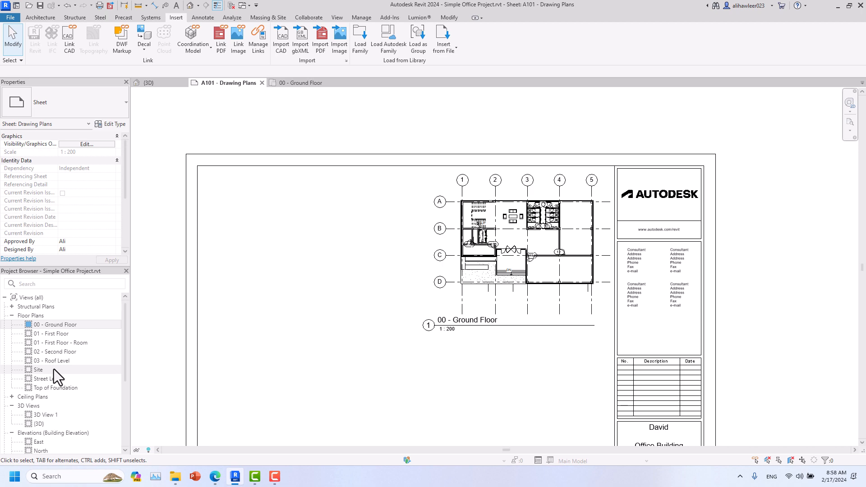
{"action": "left_click_drag", "start_coordinate": [53, 370], "coordinate": [300, 275]}
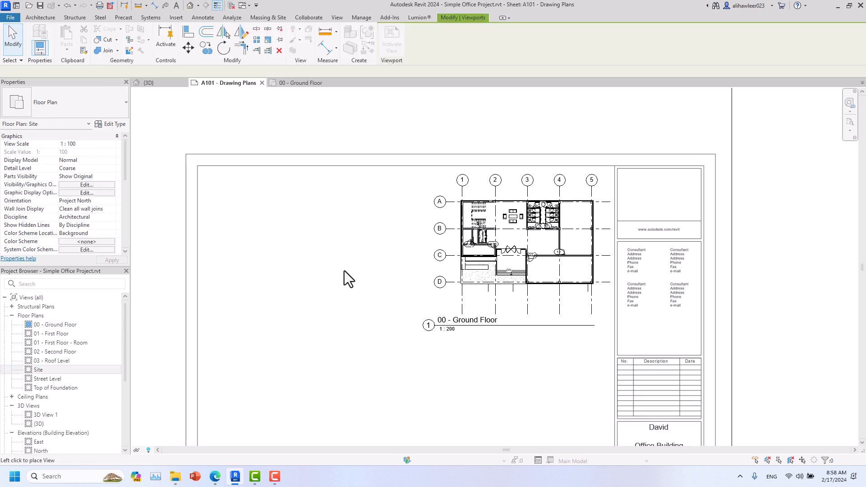
{"action": "scroll", "coordinate": [361, 273], "scroll_direction": "down", "scroll_amount": 3}
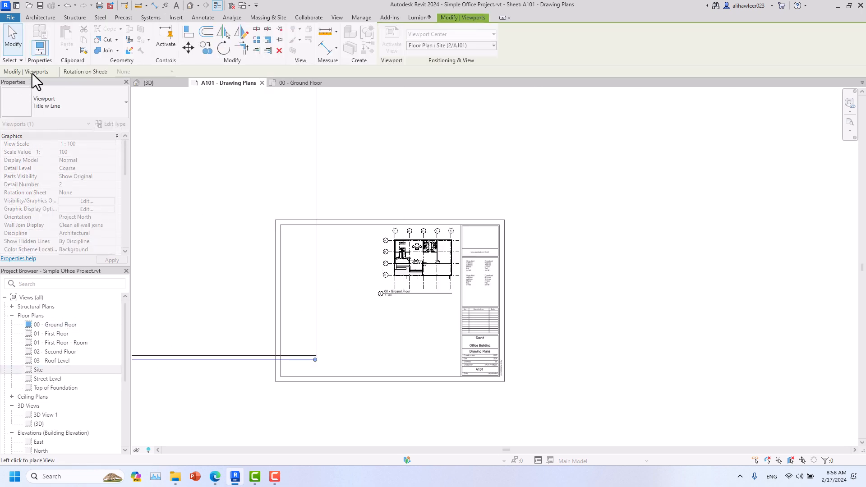
{"action": "left_click", "coordinate": [17, 48]}
Open the Site floor plan and set its view scale to 1 : 500
{"action": "double_click", "coordinate": [44, 370]}
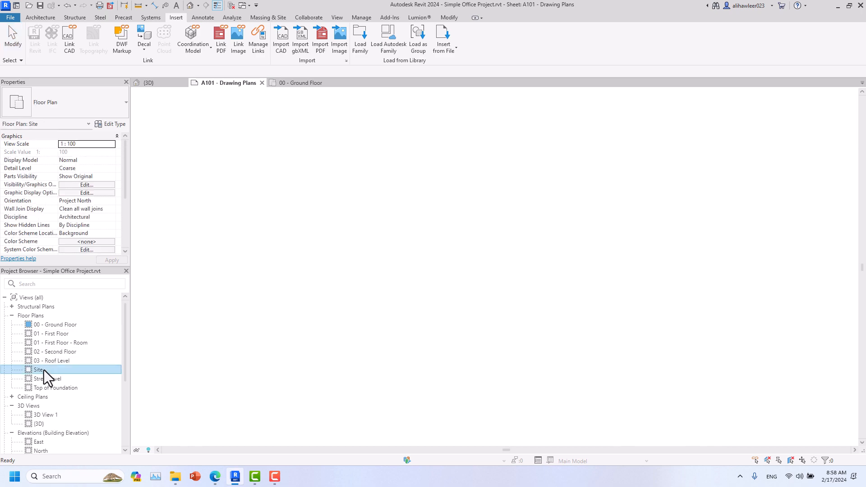
{"action": "left_click", "coordinate": [152, 450]}
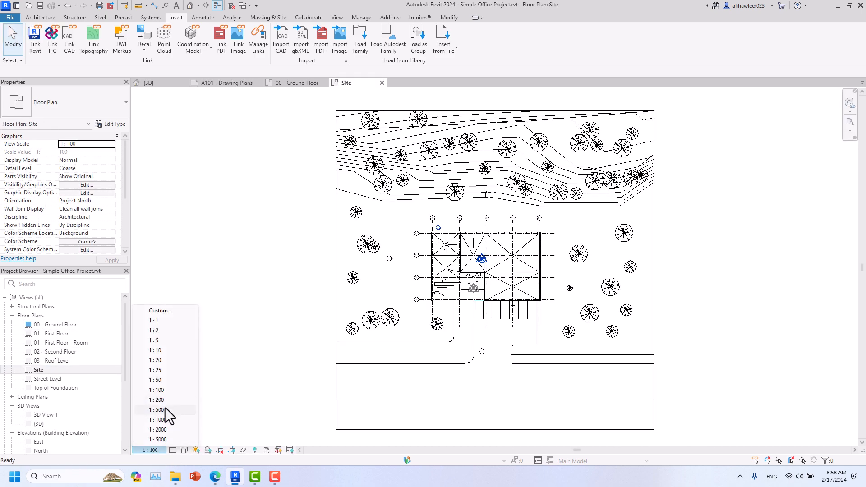
{"action": "left_click", "coordinate": [165, 409]}
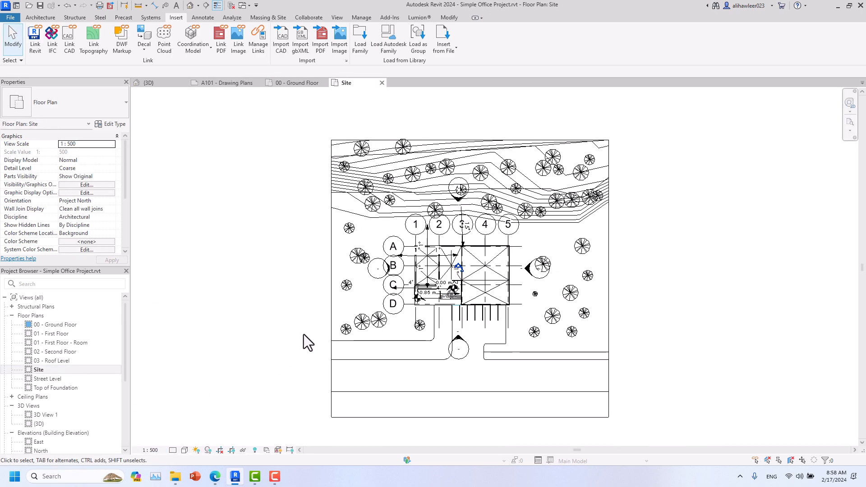
Turn off the Grids annotation category in the Site plan's visibility/graphic overrides and apply the change
{"action": "scroll", "coordinate": [516, 259], "scroll_direction": "up", "scroll_amount": 3}
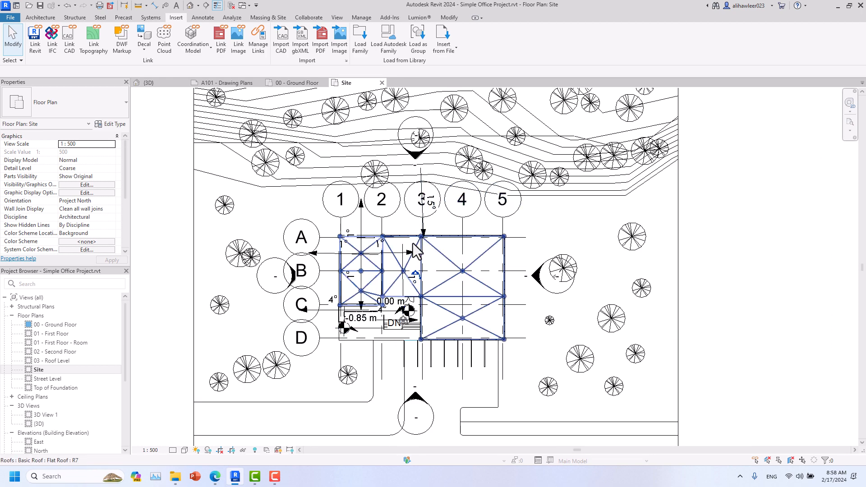
{"action": "key", "text": "v"}
{"action": "key", "text": "v"}
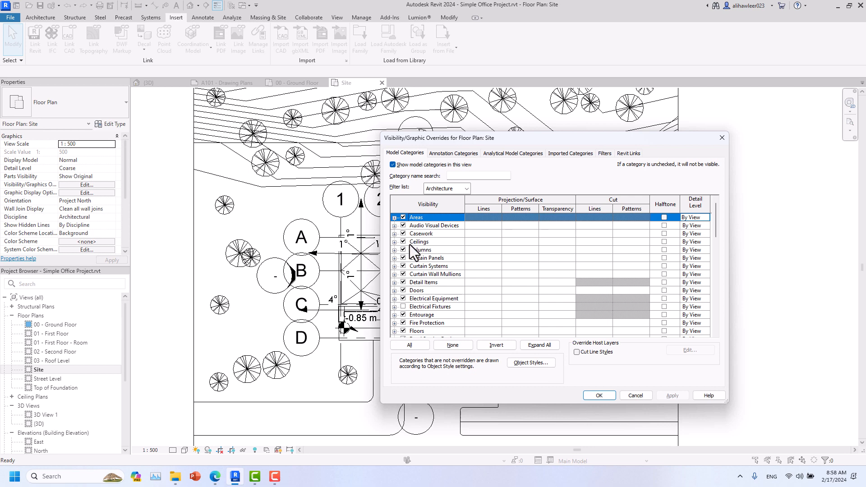
{"action": "left_click", "coordinate": [449, 154]}
{"action": "left_click", "coordinate": [450, 250]}
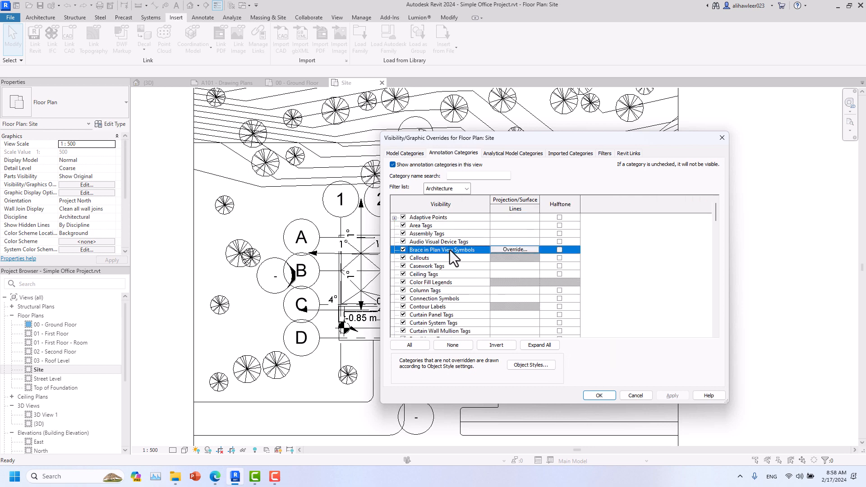
{"action": "key", "text": "g"}
{"action": "scroll", "coordinate": [445, 271], "scroll_direction": "down", "scroll_amount": 1}
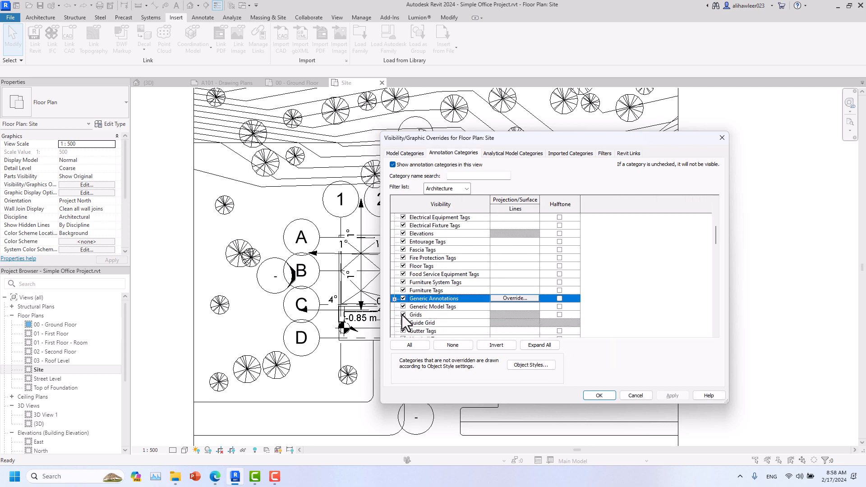
{"action": "left_click", "coordinate": [403, 315]}
{"action": "left_click", "coordinate": [667, 394]}
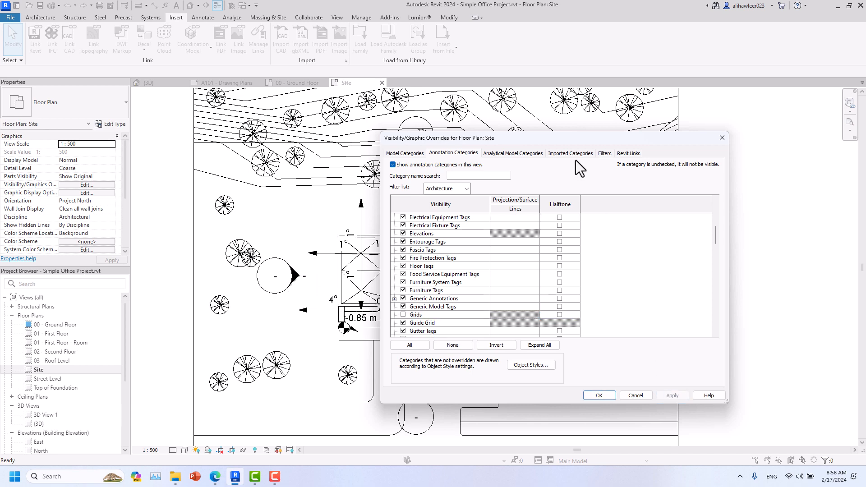
Turn off the Elevations and Levels annotation categories for the Site plan and apply the changes
{"action": "left_click_drag", "start_coordinate": [548, 139], "coordinate": [652, 184]}
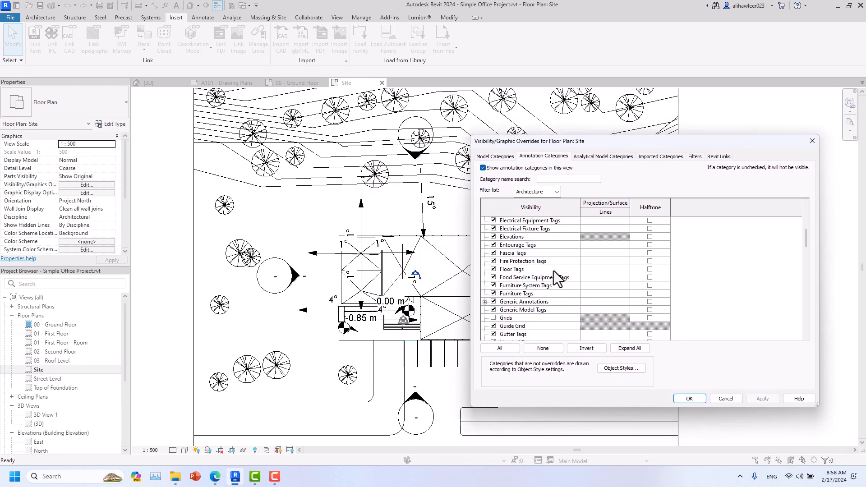
{"action": "left_click", "coordinate": [494, 236]}
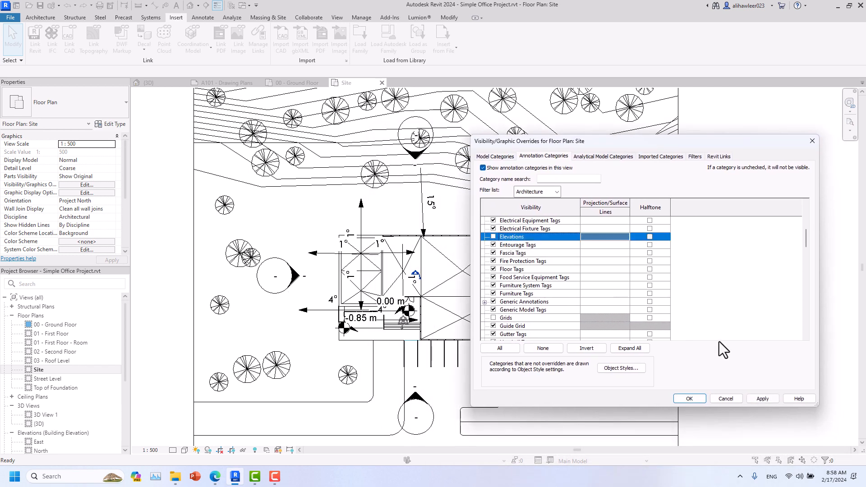
{"action": "left_click", "coordinate": [760, 398]}
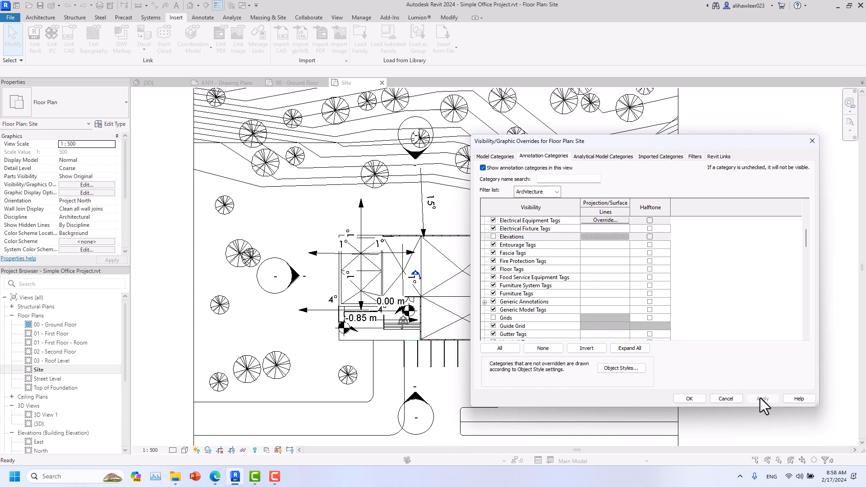
{"action": "left_click", "coordinate": [527, 264]}
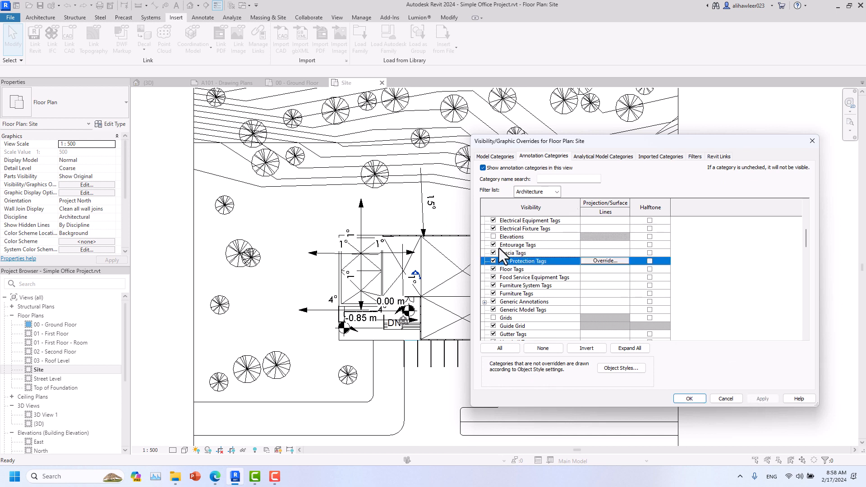
{"action": "scroll", "coordinate": [511, 280], "scroll_direction": "down", "scroll_amount": 3}
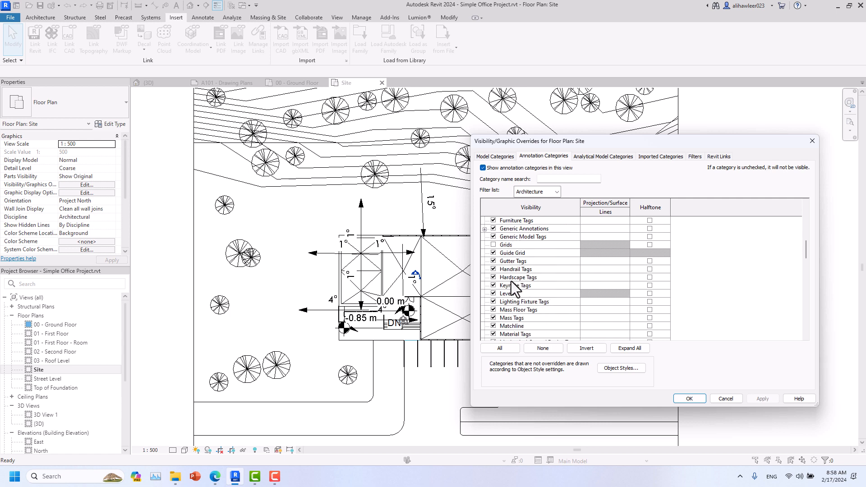
{"action": "scroll", "coordinate": [511, 281], "scroll_direction": "down", "scroll_amount": 1}
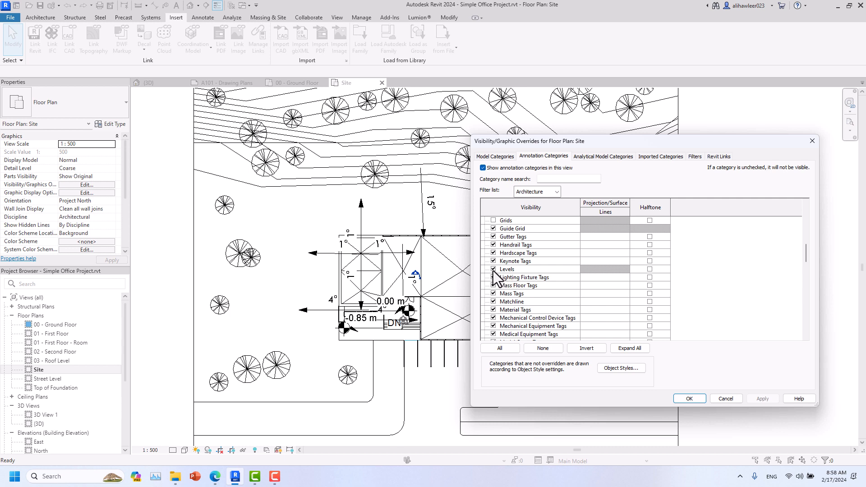
{"action": "left_click_drag", "start_coordinate": [550, 141], "coordinate": [578, 161]}
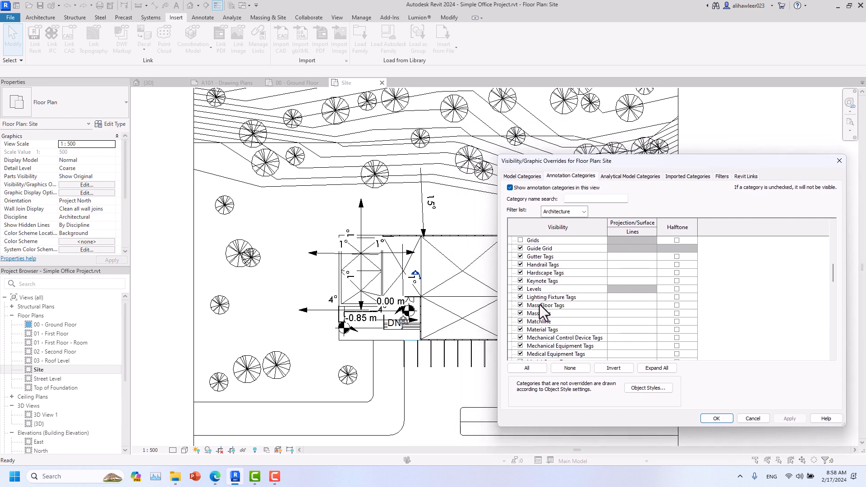
{"action": "left_click", "coordinate": [520, 289]}
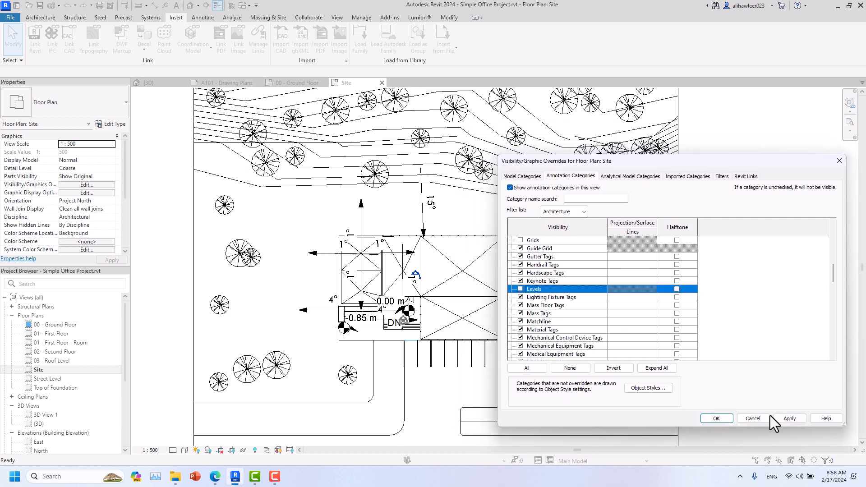
{"action": "left_click", "coordinate": [784, 418]}
Turn off the Spot Slopes and Spot Elevations annotation categories for the Site plan, apply the changes and accept the overrides
{"action": "scroll", "coordinate": [556, 318], "scroll_direction": "down", "scroll_amount": 2}
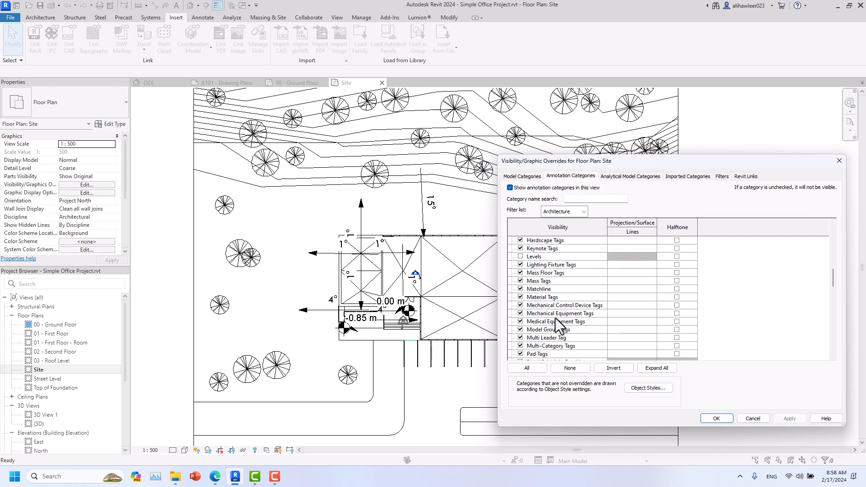
{"action": "scroll", "coordinate": [556, 318], "scroll_direction": "down", "scroll_amount": 2}
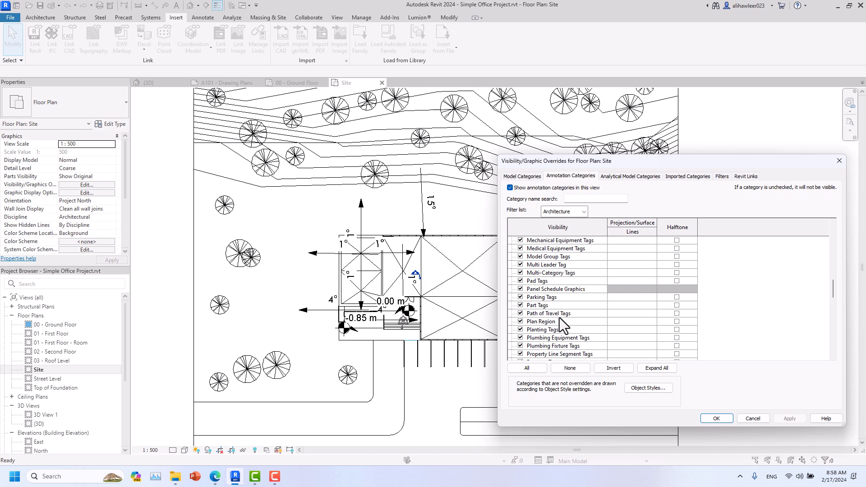
{"action": "scroll", "coordinate": [562, 320], "scroll_direction": "down", "scroll_amount": 2}
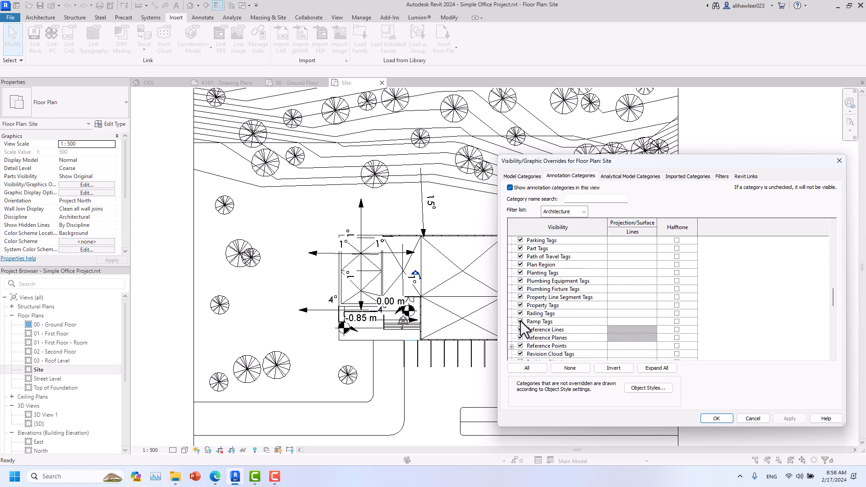
{"action": "scroll", "coordinate": [532, 321], "scroll_direction": "down", "scroll_amount": 2}
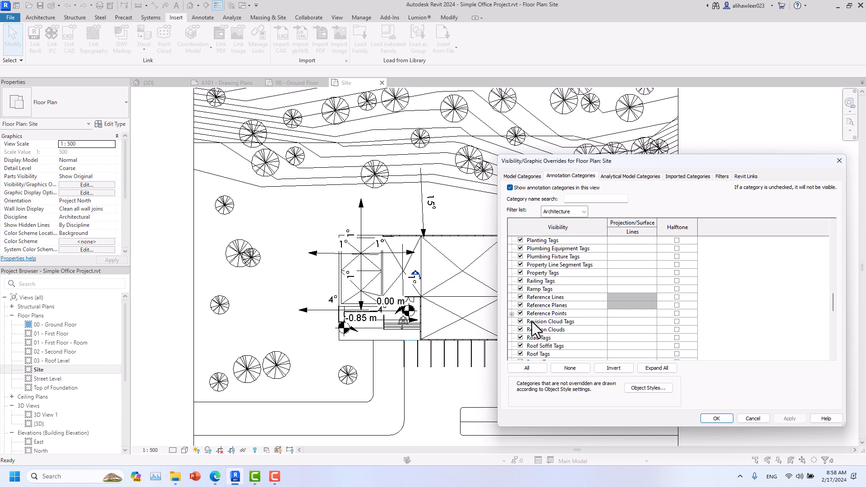
{"action": "scroll", "coordinate": [532, 321], "scroll_direction": "down", "scroll_amount": 3}
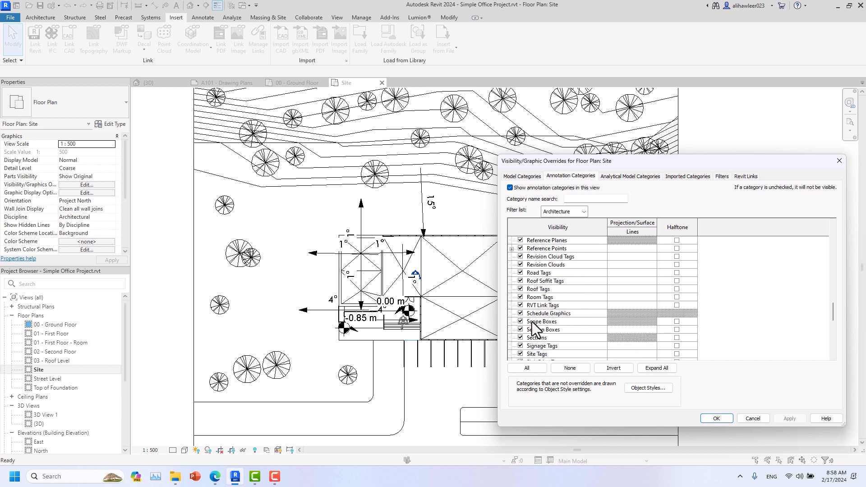
{"action": "scroll", "coordinate": [532, 321], "scroll_direction": "down", "scroll_amount": 2}
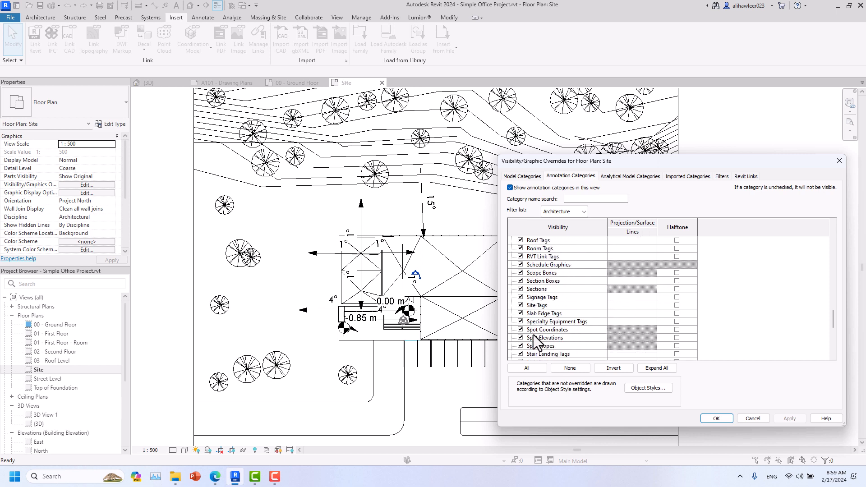
{"action": "left_click", "coordinate": [521, 347]}
{"action": "left_click", "coordinate": [520, 339]}
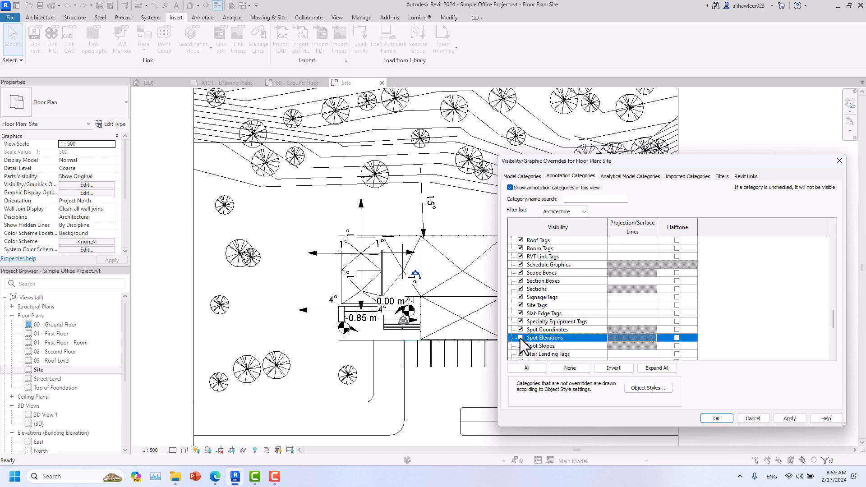
{"action": "left_click", "coordinate": [786, 421]}
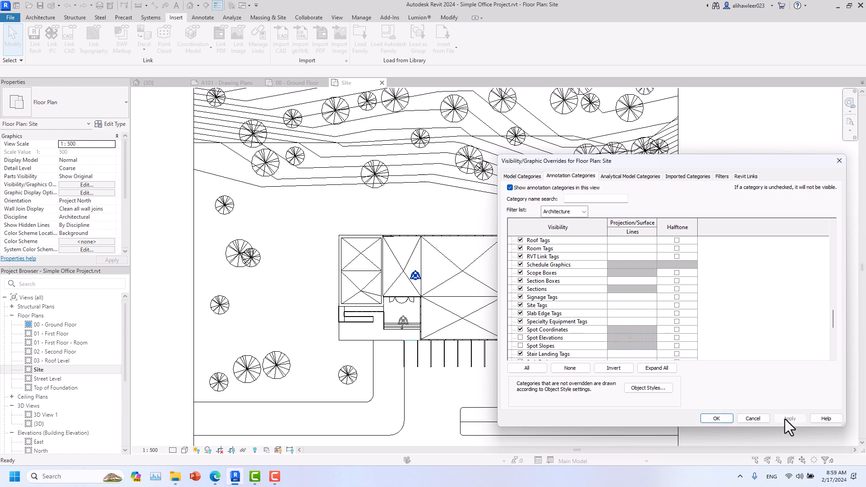
{"action": "scroll", "coordinate": [572, 338], "scroll_direction": "down", "scroll_amount": 6}
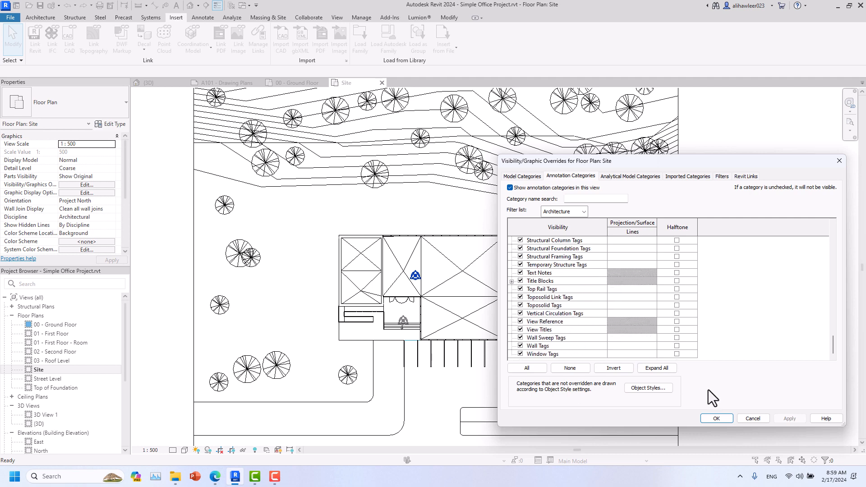
{"action": "left_click", "coordinate": [727, 419]}
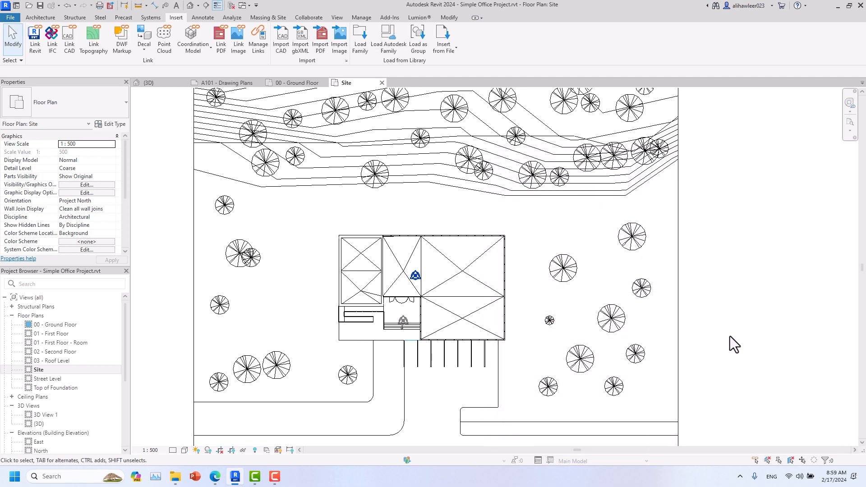
Inspect the symbols remaining on the Site plan's building by selecting the project base point and the DN stair path label
{"action": "scroll", "coordinate": [730, 337], "scroll_direction": "down", "scroll_amount": 3}
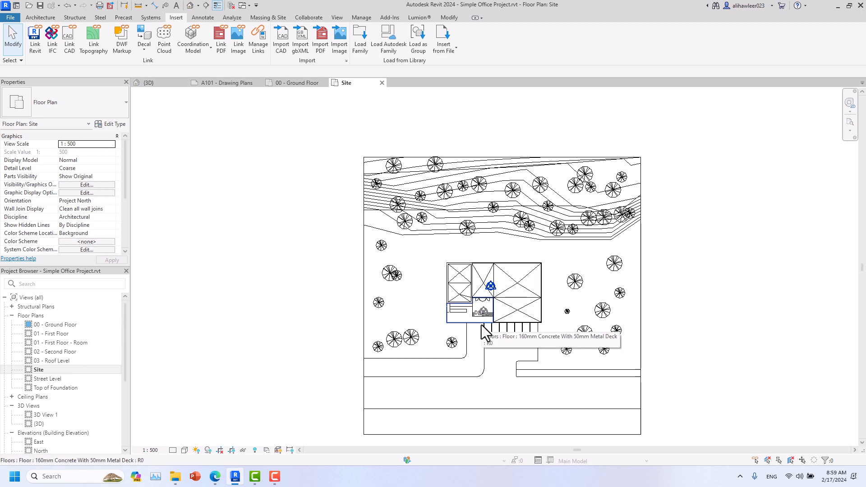
{"action": "scroll", "coordinate": [482, 312], "scroll_direction": "up", "scroll_amount": 5}
{"action": "left_click", "coordinate": [513, 253]}
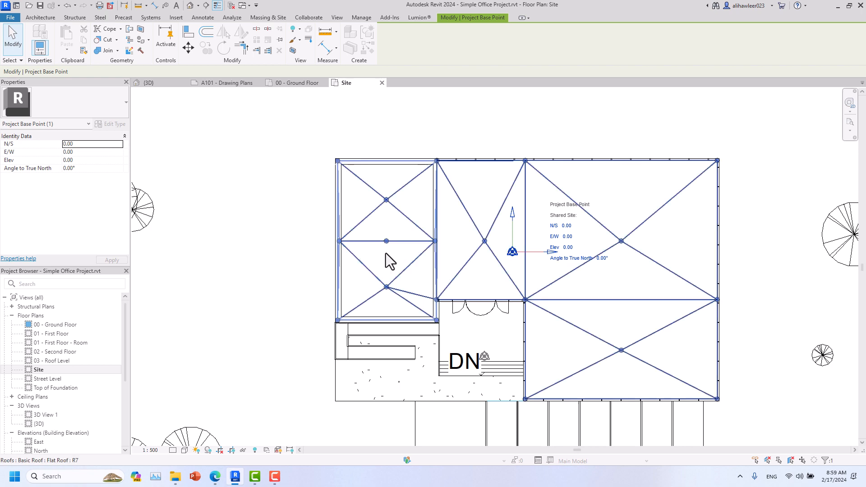
{"action": "left_click", "coordinate": [296, 244]}
{"action": "scroll", "coordinate": [296, 244], "scroll_direction": "down", "scroll_amount": 3}
{"action": "middle_click_drag", "start_coordinate": [340, 256], "coordinate": [361, 256]}
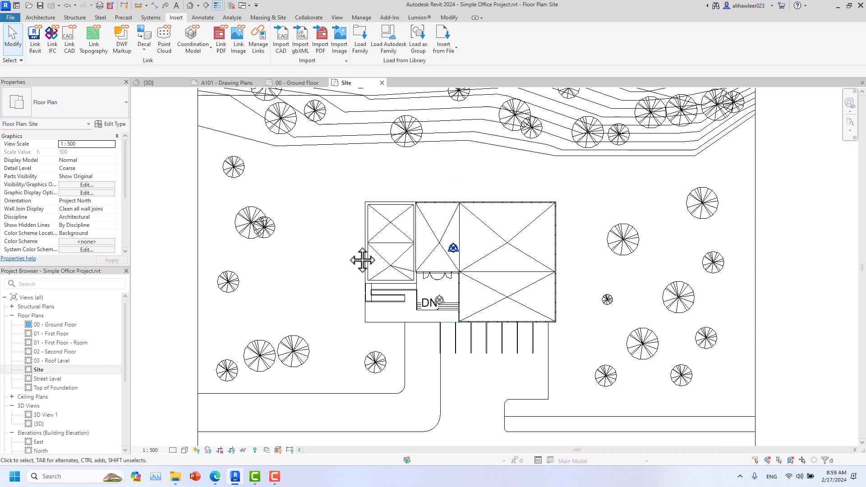
{"action": "scroll", "coordinate": [431, 308], "scroll_direction": "up", "scroll_amount": 5}
{"action": "left_click", "coordinate": [431, 303]}
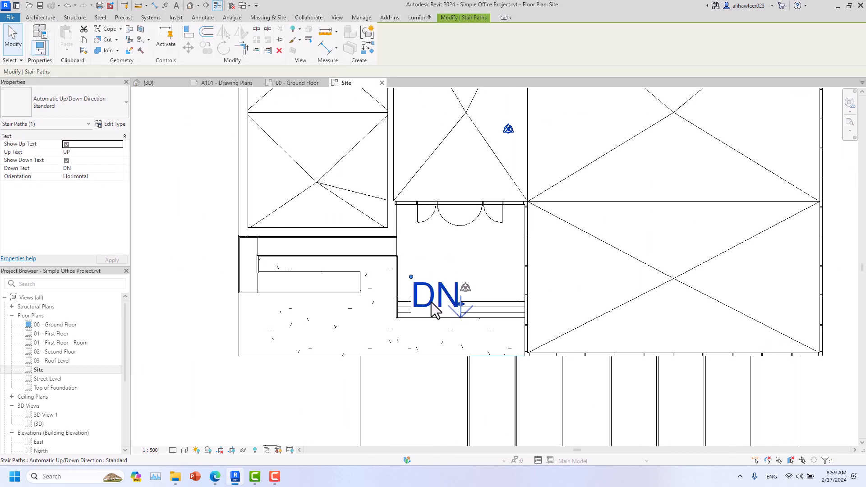
{"action": "key", "text": "Escape"}
{"action": "scroll", "coordinate": [432, 302], "scroll_direction": "down", "scroll_amount": 5}
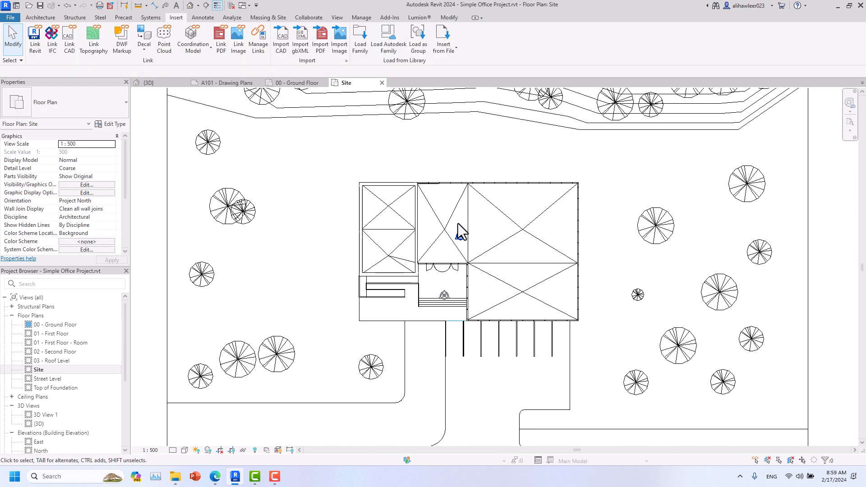
Turn off the Project Base Point subcategory of the Site model category in the Site plan's visibility/graphic overrides and apply it
{"action": "key", "text": "v"}
{"action": "key", "text": "v"}
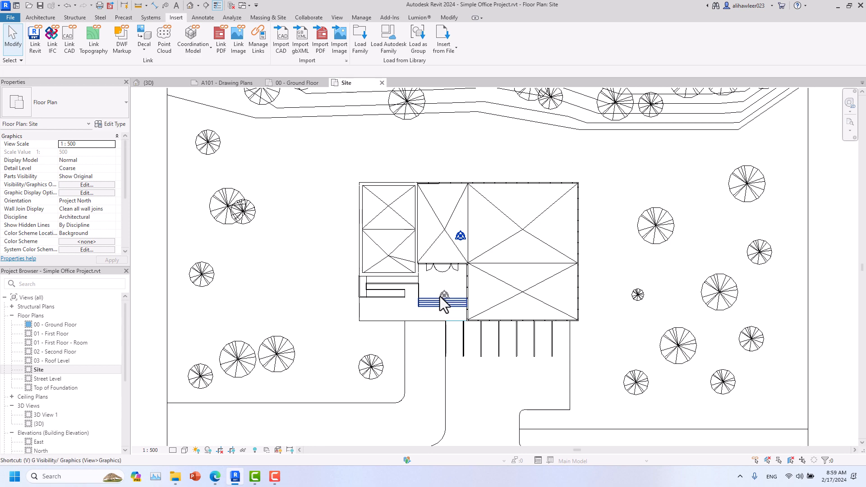
{"action": "scroll", "coordinate": [537, 271], "scroll_direction": "down", "scroll_amount": 2}
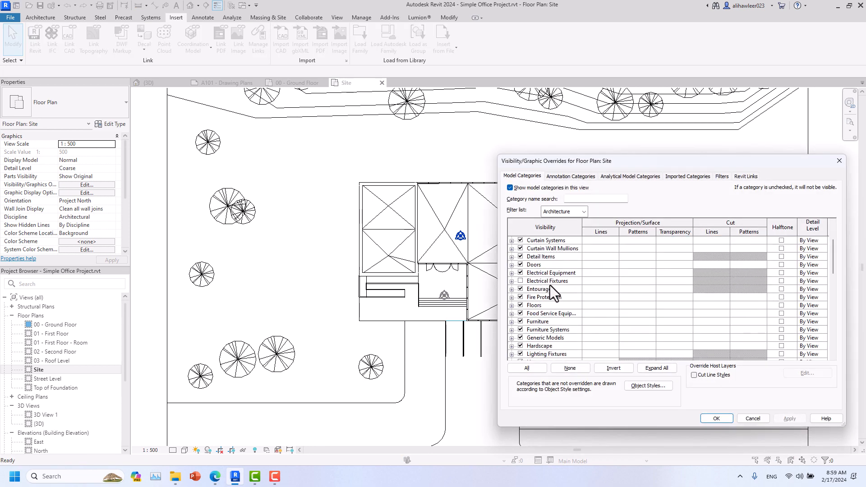
{"action": "left_click", "coordinate": [551, 284]}
{"action": "key", "text": "s"}
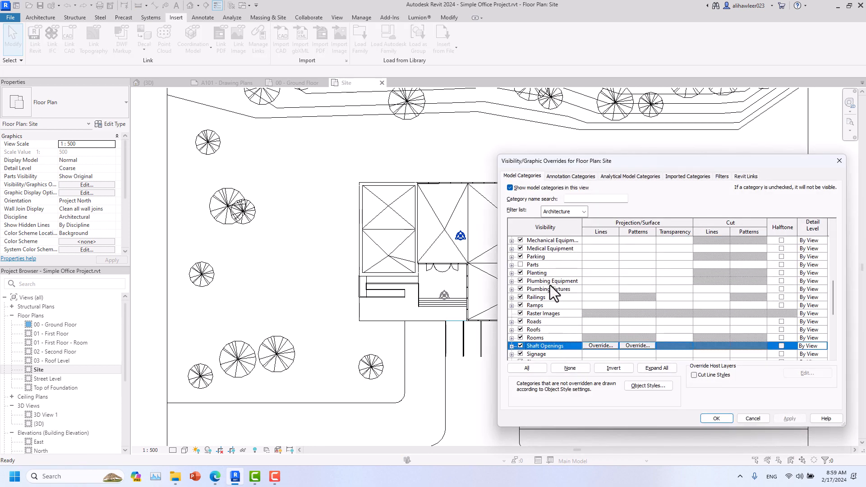
{"action": "scroll", "coordinate": [546, 303], "scroll_direction": "down", "scroll_amount": 3}
{"action": "scroll", "coordinate": [543, 316], "scroll_direction": "down", "scroll_amount": 3}
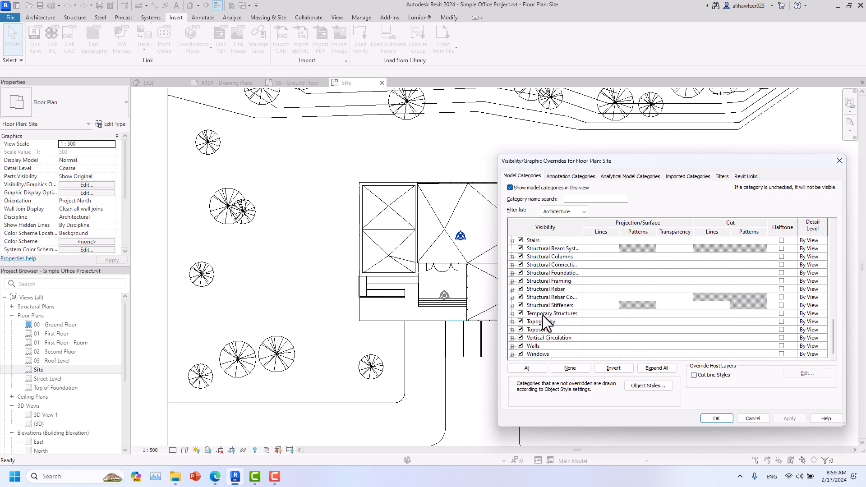
{"action": "scroll", "coordinate": [543, 316], "scroll_direction": "up", "scroll_amount": 2}
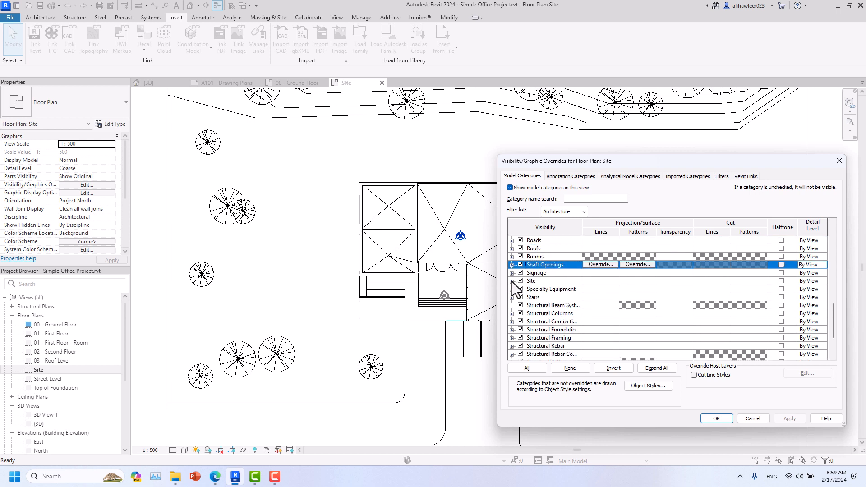
{"action": "left_click", "coordinate": [512, 281]}
{"action": "scroll", "coordinate": [541, 310], "scroll_direction": "down", "scroll_amount": 1}
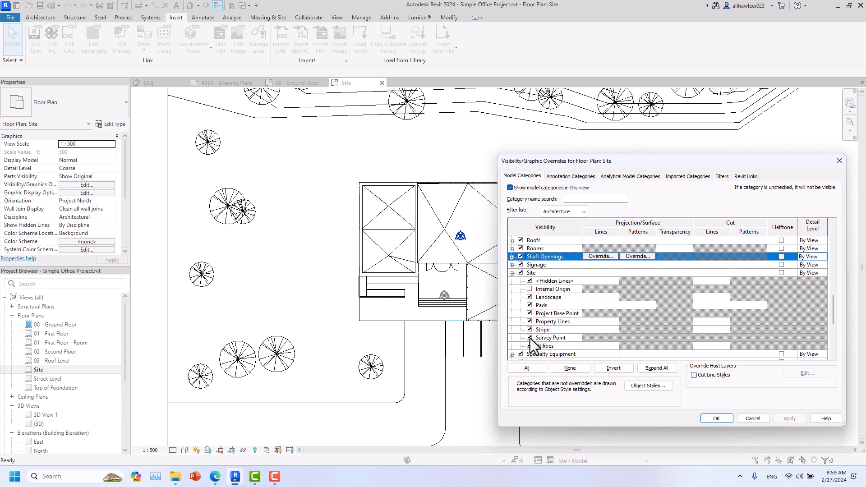
{"action": "left_click", "coordinate": [531, 314]}
{"action": "left_click", "coordinate": [789, 419]}
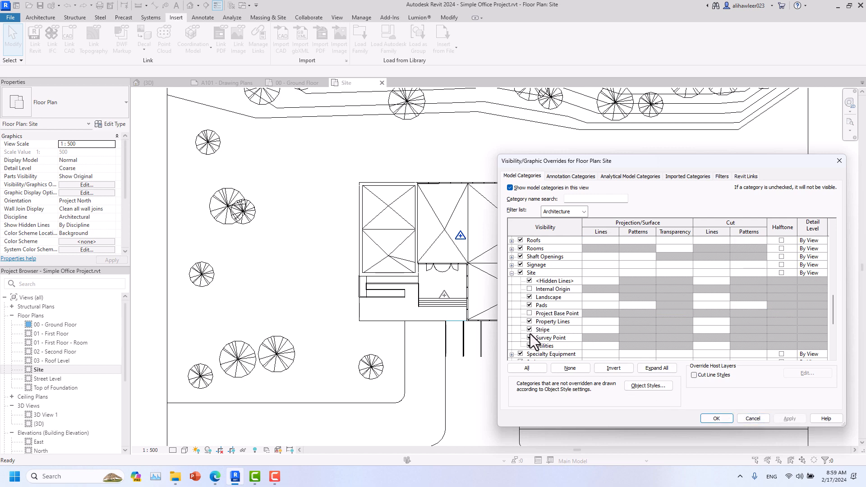
Accept the Site plan's visibility overrides and select the survey point symbol remaining on the building
{"action": "left_click", "coordinate": [717, 416]}
{"action": "scroll", "coordinate": [460, 242], "scroll_direction": "up", "scroll_amount": 5}
{"action": "left_click", "coordinate": [461, 244]}
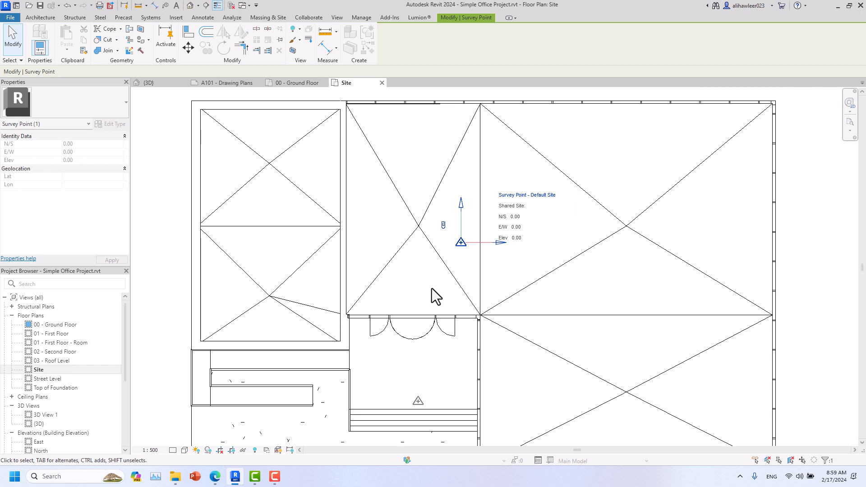
Turn off the Survey Point subcategory of the Site model category in the Site plan's visibility/graphic overrides, apply it and accept
{"action": "key", "text": "v"}
{"action": "key", "text": "g"}
{"action": "left_click", "coordinate": [559, 331]}
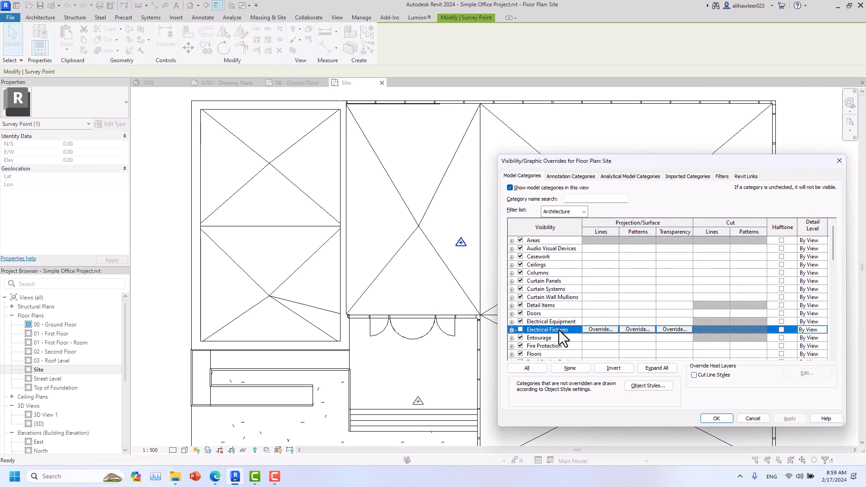
{"action": "key", "text": "s"}
{"action": "scroll", "coordinate": [559, 330], "scroll_direction": "down", "scroll_amount": 3}
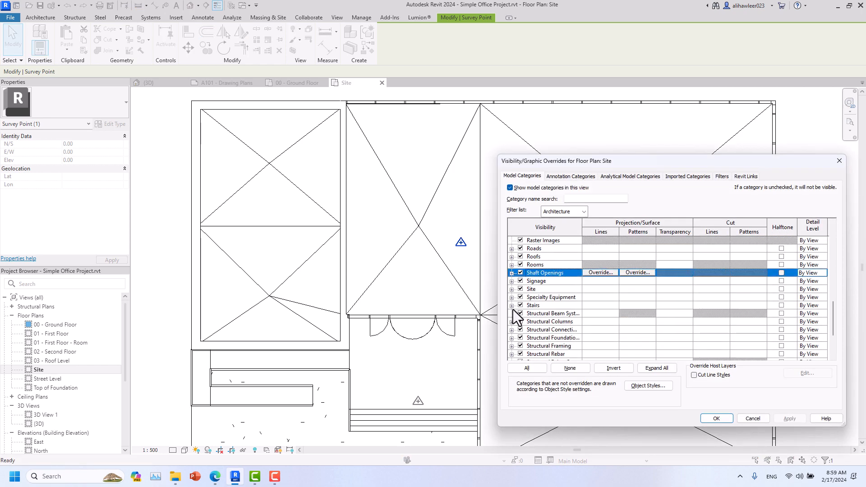
{"action": "scroll", "coordinate": [515, 316], "scroll_direction": "down", "scroll_amount": 3}
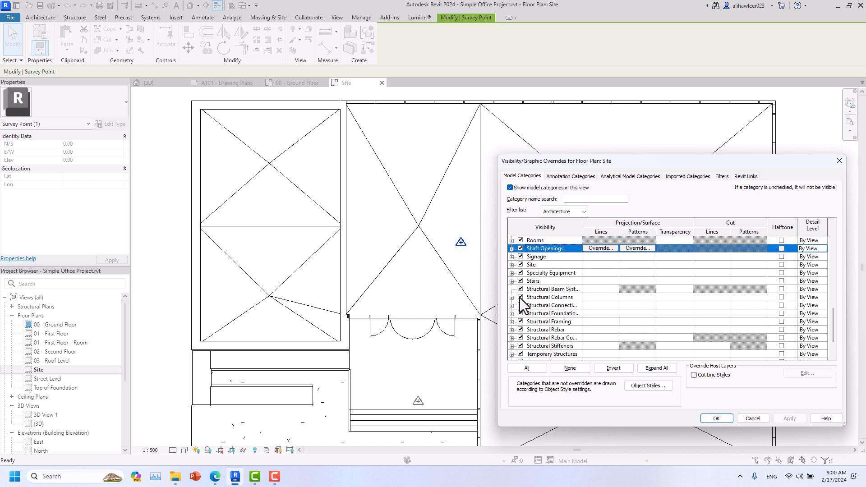
{"action": "left_click", "coordinate": [512, 265]}
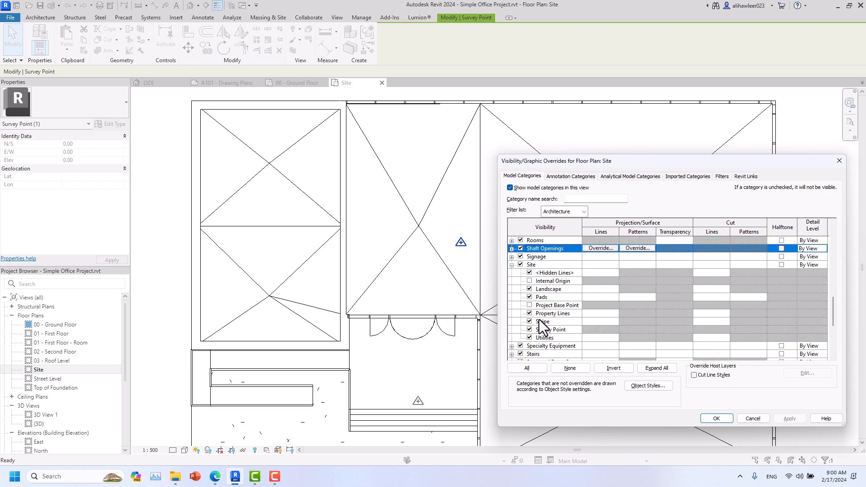
{"action": "left_click", "coordinate": [531, 331]}
{"action": "left_click", "coordinate": [790, 419]}
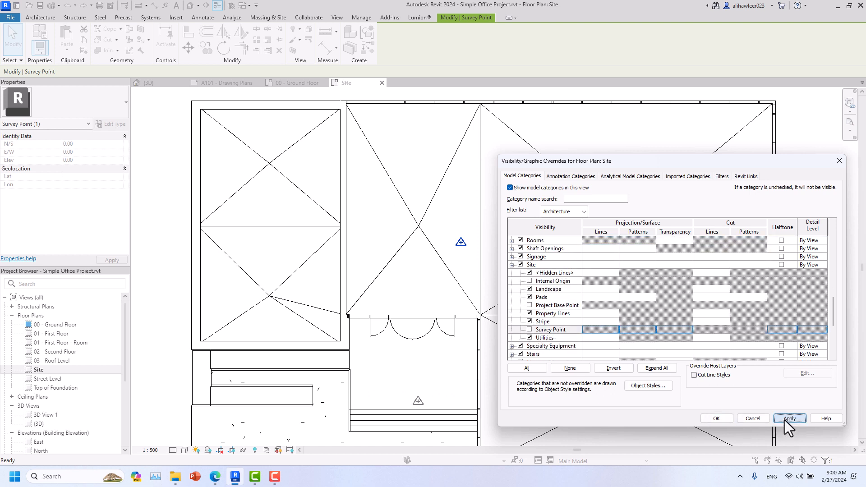
{"action": "left_click", "coordinate": [717, 418]}
Show the Site plan's crop region and tighten all four of its sides to the edges of the site
{"action": "scroll", "coordinate": [529, 356], "scroll_direction": "down", "scroll_amount": 8}
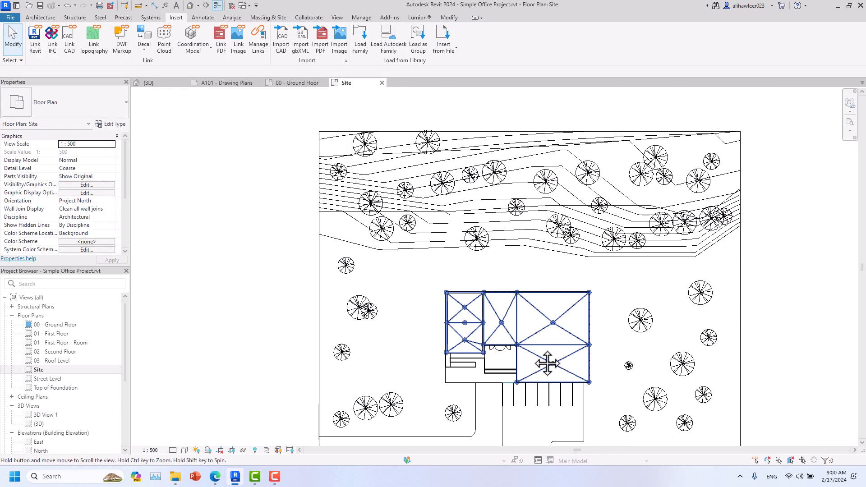
{"action": "scroll", "coordinate": [491, 325], "scroll_direction": "down", "scroll_amount": 5}
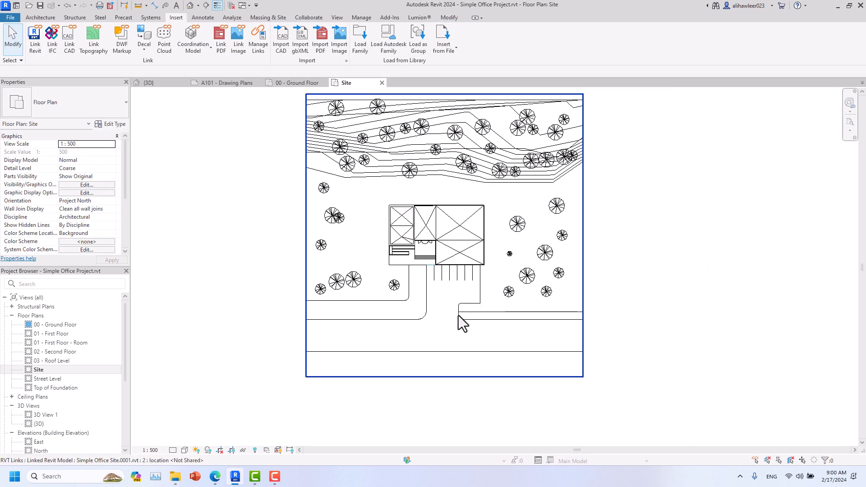
{"action": "middle_click_drag", "start_coordinate": [458, 323], "coordinate": [467, 368]}
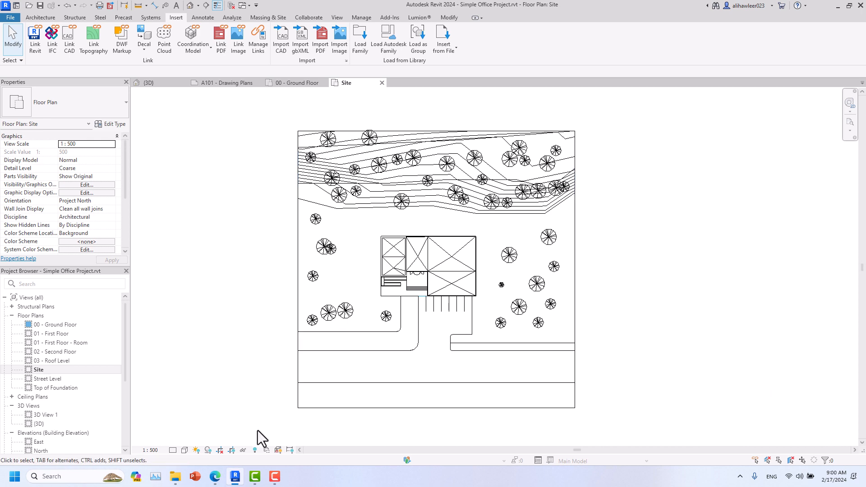
{"action": "left_click", "coordinate": [233, 450]}
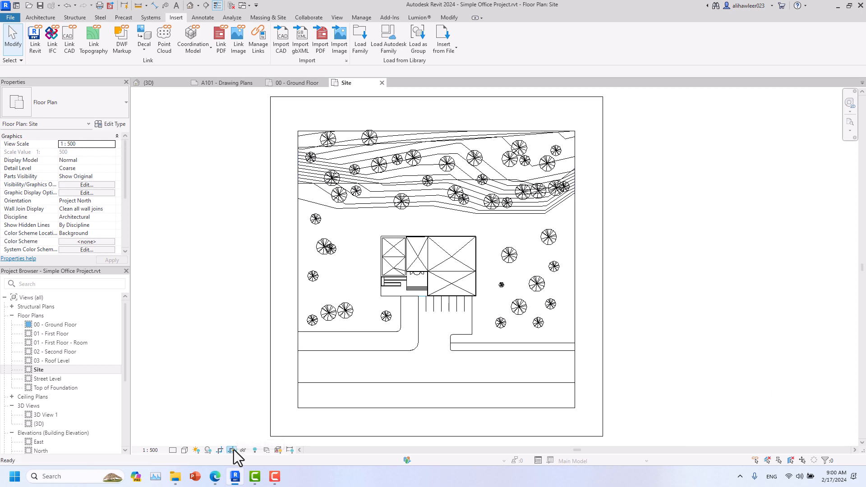
{"action": "left_click", "coordinate": [371, 437]}
{"action": "left_click_drag", "start_coordinate": [433, 436], "coordinate": [436, 408]}
{"action": "left_click_drag", "start_coordinate": [272, 254], "coordinate": [298, 252]}
{"action": "left_click_drag", "start_coordinate": [450, 98], "coordinate": [459, 132]}
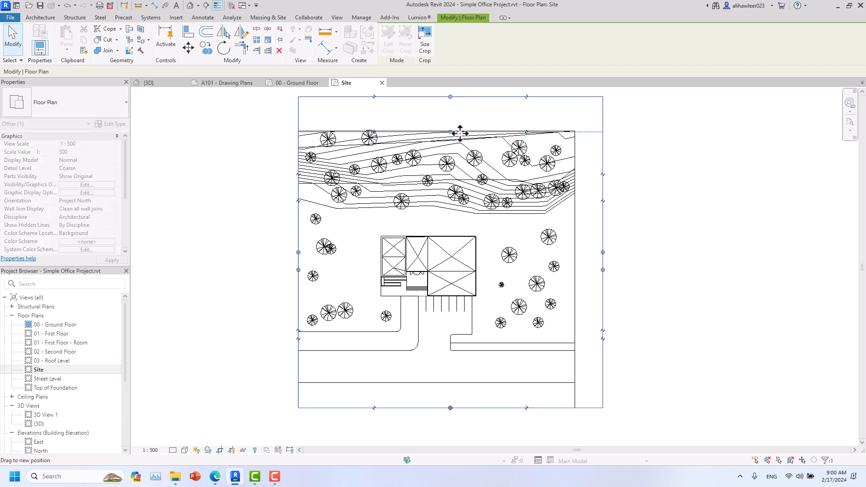
{"action": "left_click_drag", "start_coordinate": [603, 270], "coordinate": [574, 269]}
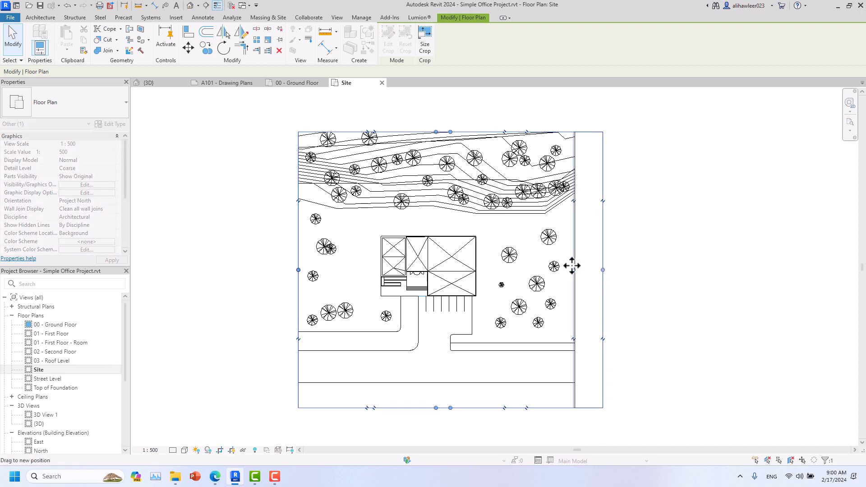
{"action": "left_click", "coordinate": [646, 267]}
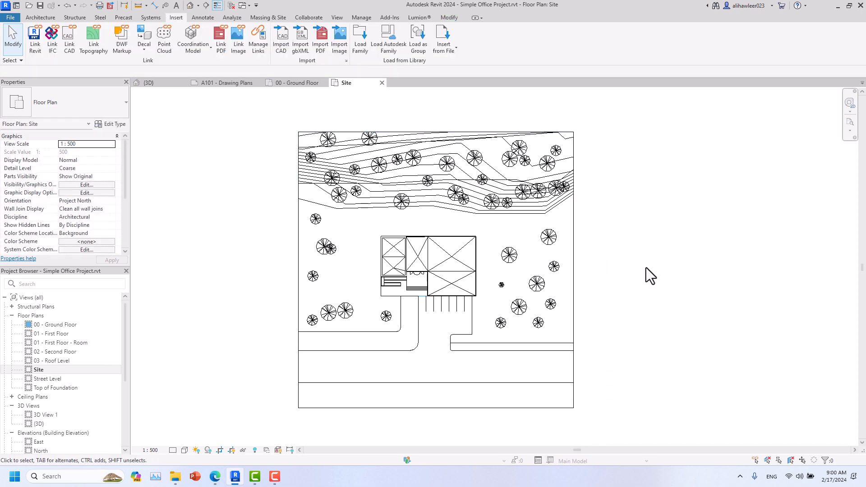
Place the Site plan on sheet A101 - Drawing Plans, beside the ground floor plan
{"action": "left_click", "coordinate": [233, 85]}
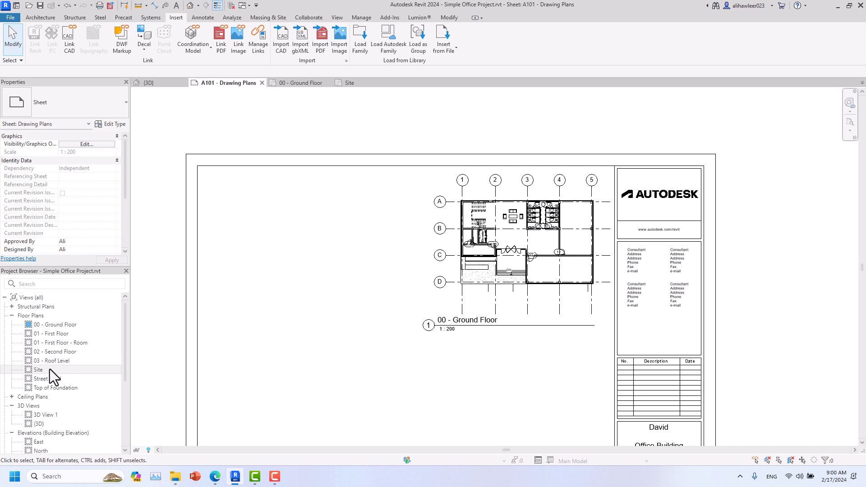
{"action": "left_click_drag", "start_coordinate": [50, 369], "coordinate": [314, 246]}
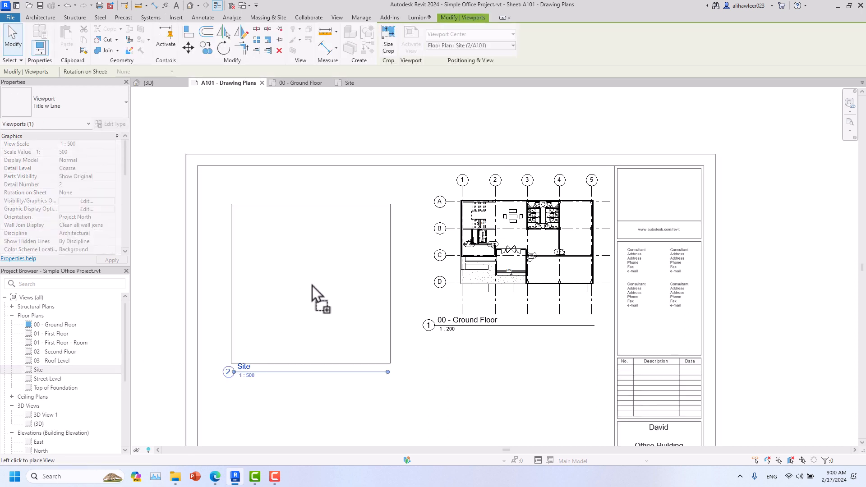
{"action": "left_click", "coordinate": [305, 253]}
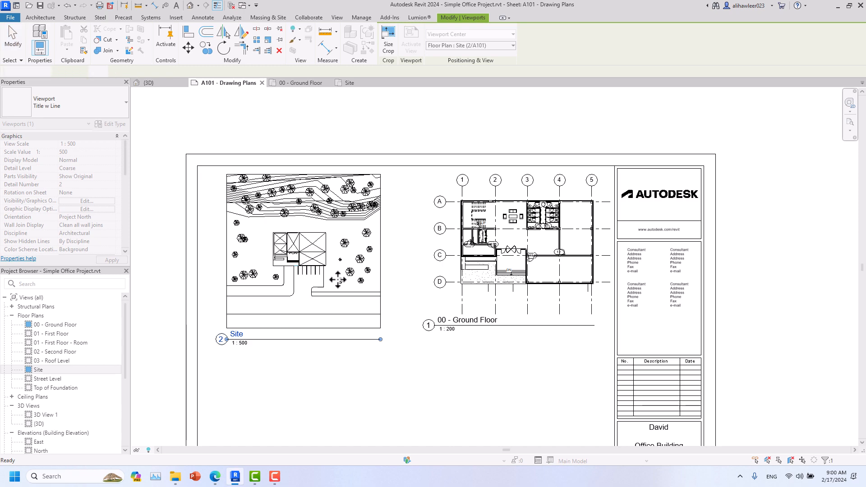
Move the 00 - Ground Floor viewport down on the sheet so its title lines up with the Site viewport's title
{"action": "left_click", "coordinate": [456, 262]}
{"action": "left_click_drag", "start_coordinate": [479, 253], "coordinate": [478, 267]}
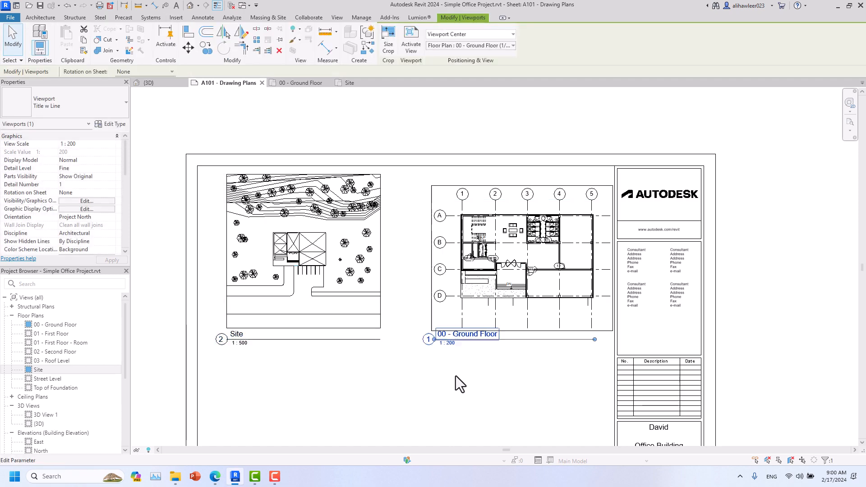
{"action": "left_click", "coordinate": [450, 390]}
Lengthen the title line of the 00 - Ground Floor viewport slightly and deselect the viewport
{"action": "scroll", "coordinate": [450, 390], "scroll_direction": "down", "scroll_amount": 3}
{"action": "left_click", "coordinate": [470, 265]}
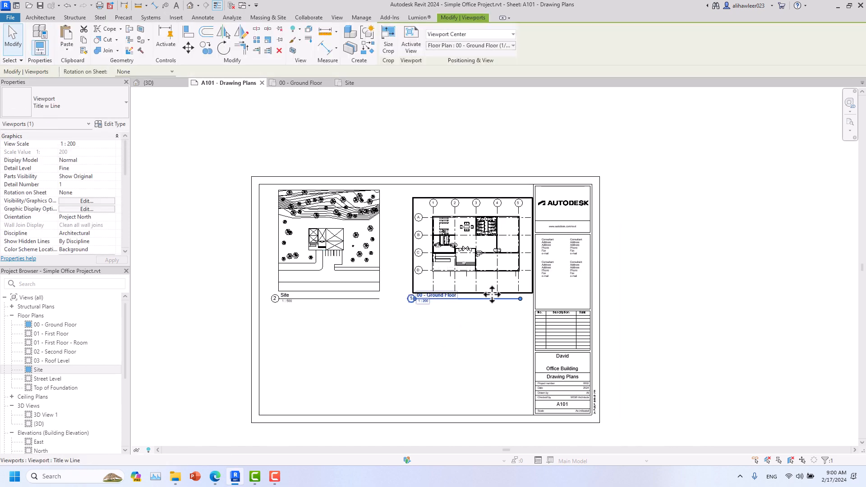
{"action": "left_click_drag", "start_coordinate": [520, 300], "coordinate": [527, 299]}
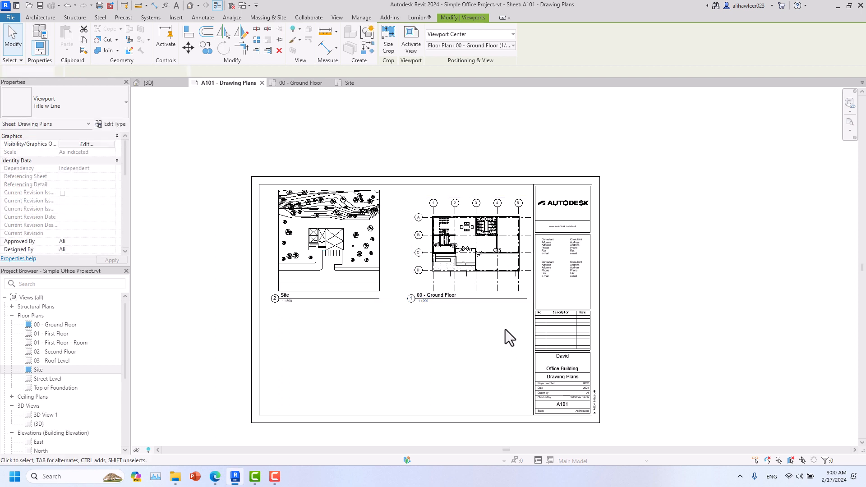
{"action": "left_click", "coordinate": [345, 335]}
{"action": "middle_click_drag", "start_coordinate": [371, 351], "coordinate": [352, 345]}
Turn on shadows in the Site plan and check the result on sheet A101
{"action": "left_click", "coordinate": [351, 84]}
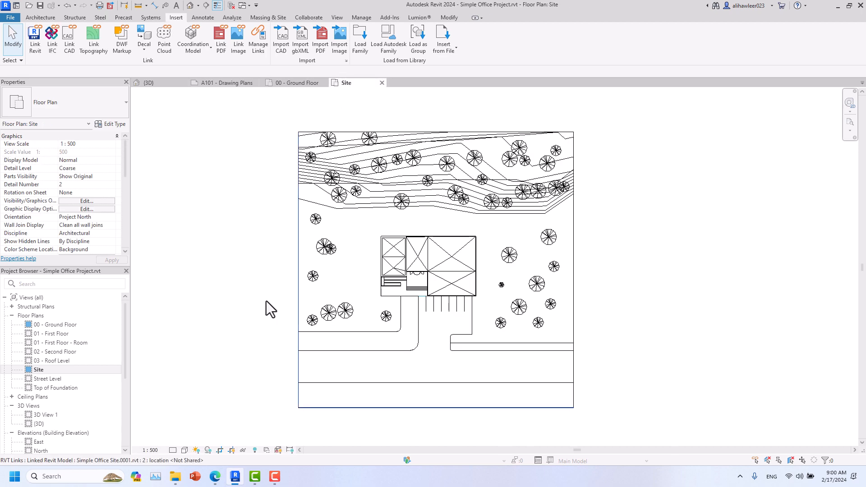
{"action": "left_click", "coordinate": [208, 450]}
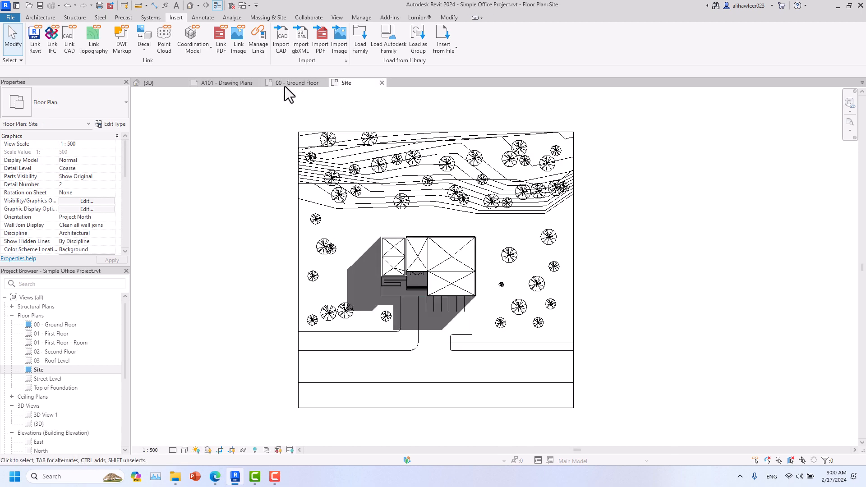
{"action": "left_click", "coordinate": [230, 86]}
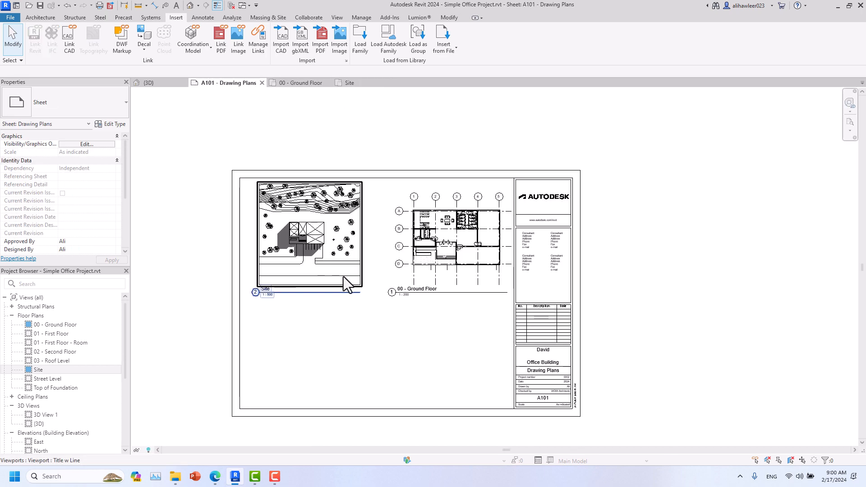
{"action": "scroll", "coordinate": [400, 311], "scroll_direction": "up", "scroll_amount": 2}
{"action": "middle_click_drag", "start_coordinate": [401, 311], "coordinate": [402, 321]}
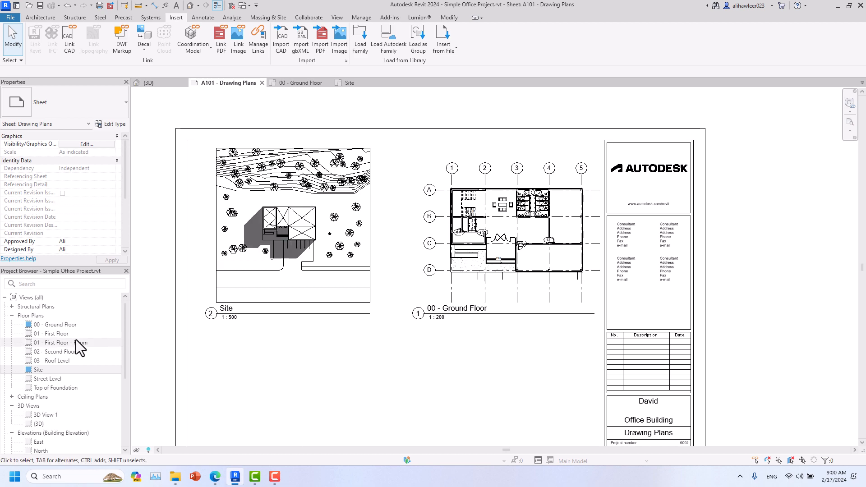
Open the 01 - First Floor plan and set its view scale to 1 : 200
{"action": "scroll", "coordinate": [180, 356], "scroll_direction": "down", "scroll_amount": 2}
{"action": "middle_click_drag", "start_coordinate": [269, 367], "coordinate": [256, 337]}
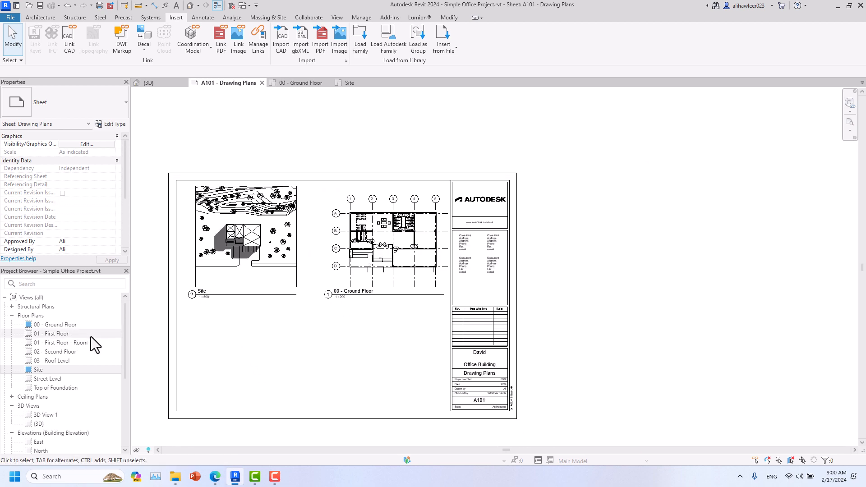
{"action": "double_click", "coordinate": [64, 335]}
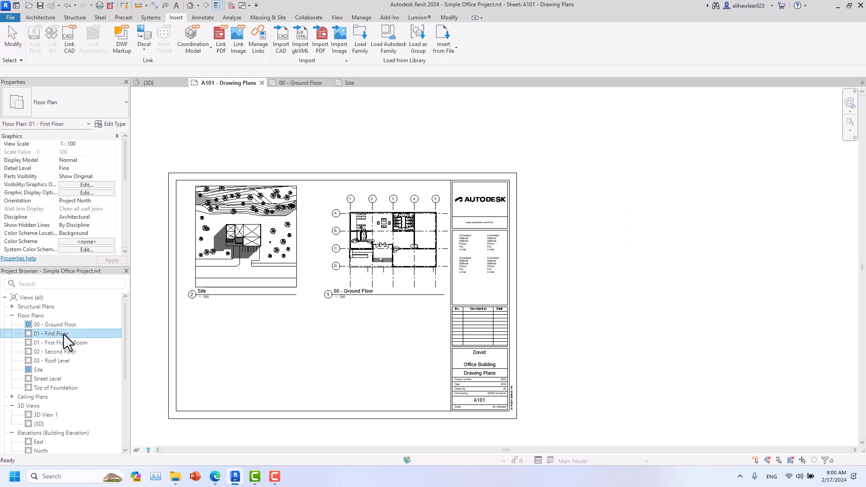
{"action": "left_click", "coordinate": [152, 449]}
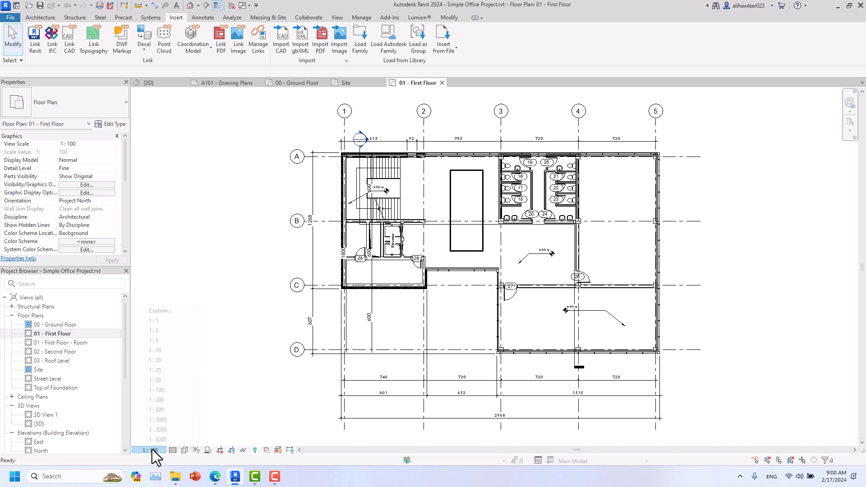
{"action": "left_click", "coordinate": [166, 400]}
Show the first floor plan's crop region and pull all four sides in close around the plan's dimensions
{"action": "left_click", "coordinate": [231, 450]}
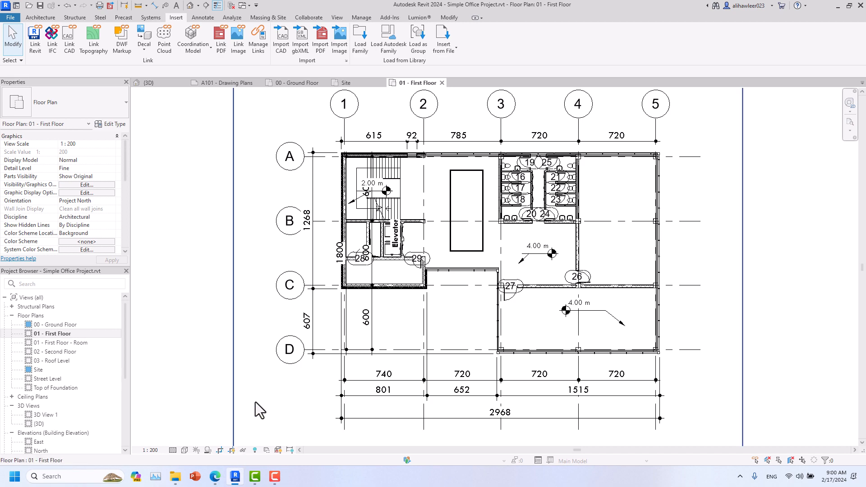
{"action": "scroll", "coordinate": [281, 353], "scroll_direction": "down", "scroll_amount": 4}
{"action": "left_click", "coordinate": [340, 394]}
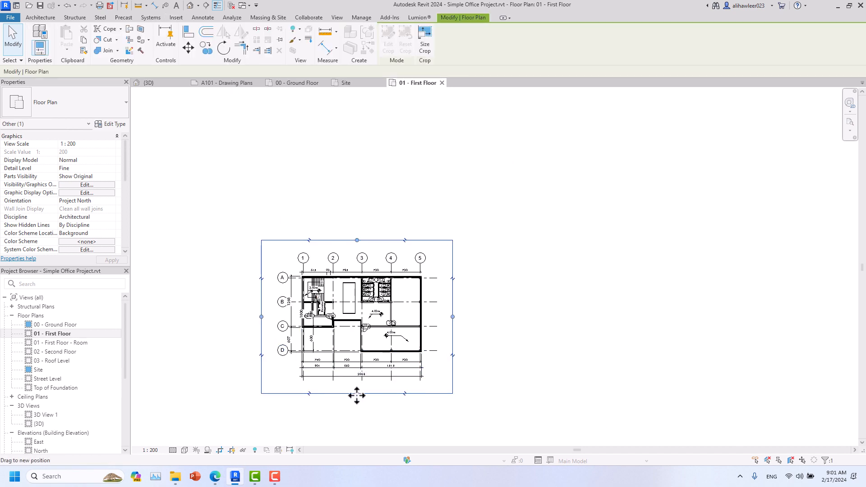
{"action": "left_click_drag", "start_coordinate": [356, 394], "coordinate": [357, 380]}
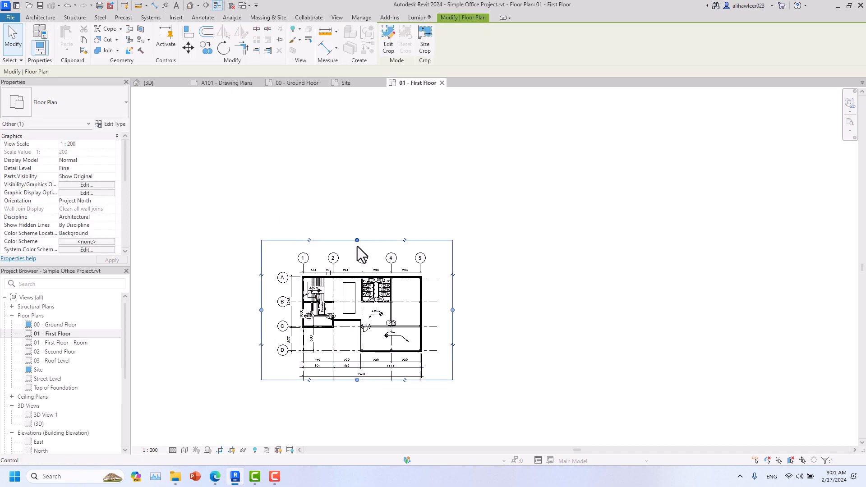
{"action": "left_click_drag", "start_coordinate": [357, 242], "coordinate": [362, 265]}
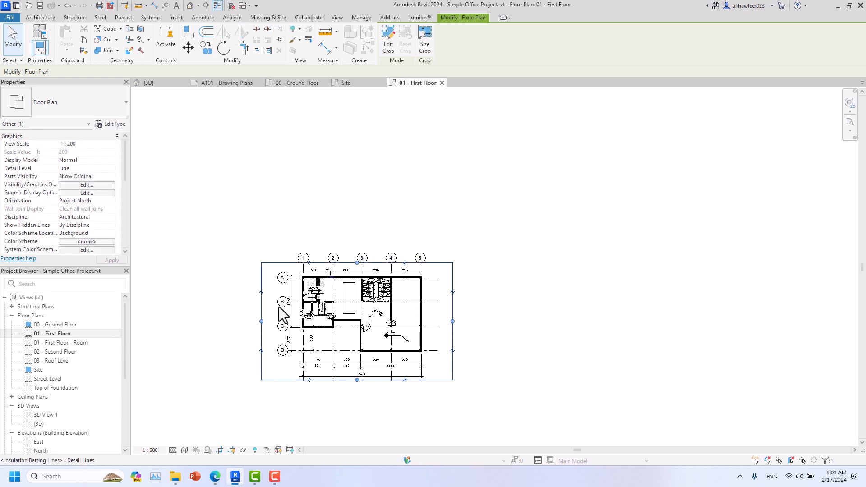
{"action": "left_click_drag", "start_coordinate": [263, 318], "coordinate": [286, 318]}
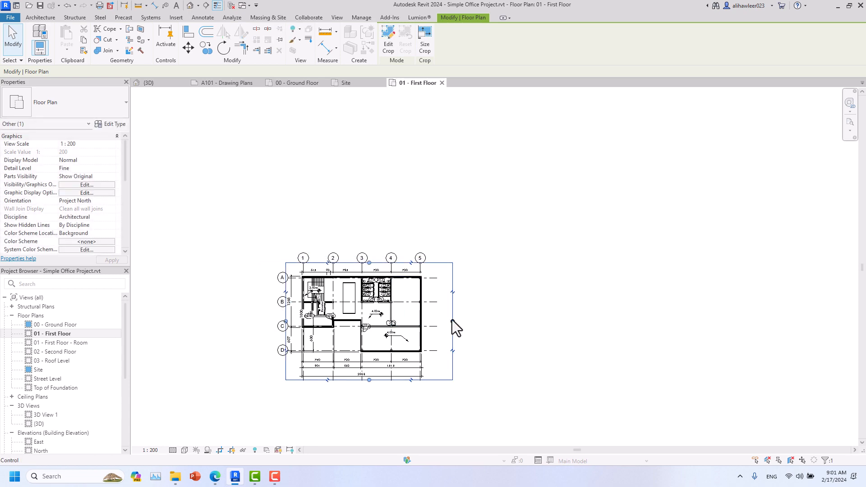
{"action": "left_click_drag", "start_coordinate": [453, 322], "coordinate": [429, 322]}
Move the Elevator text note on the first floor plan so it sits inside the elevator shaft
{"action": "scroll", "coordinate": [354, 316], "scroll_direction": "up", "scroll_amount": 1}
{"action": "scroll", "coordinate": [355, 315], "scroll_direction": "up", "scroll_amount": 2}
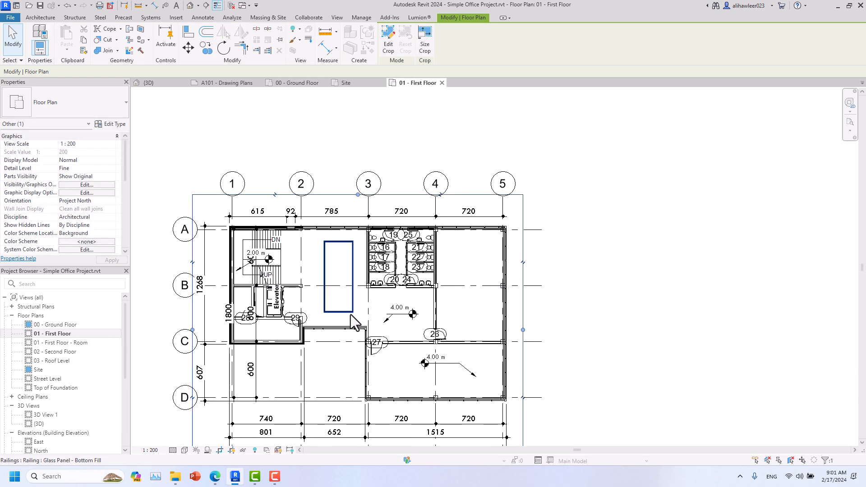
{"action": "scroll", "coordinate": [246, 317], "scroll_direction": "up", "scroll_amount": 2}
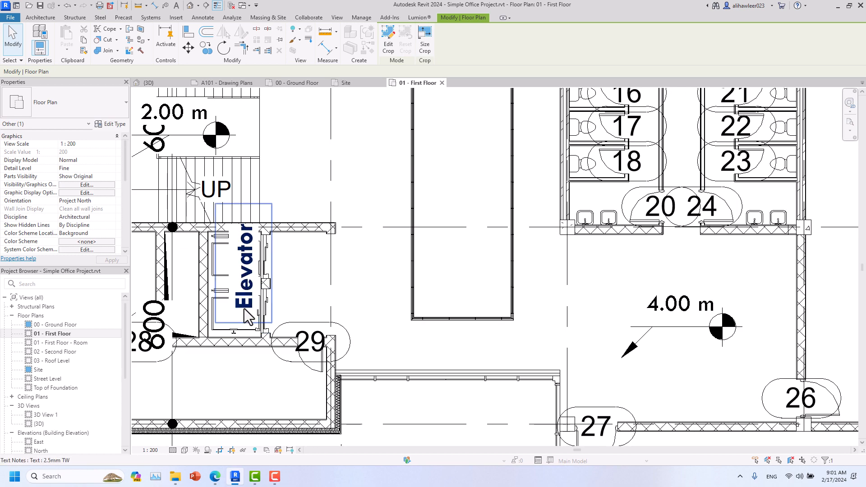
{"action": "left_click", "coordinate": [246, 311]}
{"action": "left_click_drag", "start_coordinate": [217, 324], "coordinate": [209, 336]}
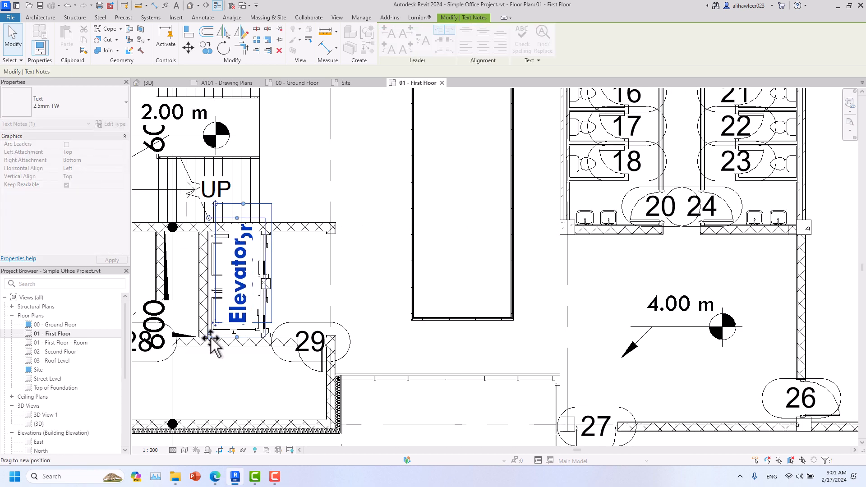
{"action": "left_click", "coordinate": [356, 304]}
{"action": "scroll", "coordinate": [359, 297], "scroll_direction": "down", "scroll_amount": 3}
{"action": "scroll", "coordinate": [359, 296], "scroll_direction": "down", "scroll_amount": 2}
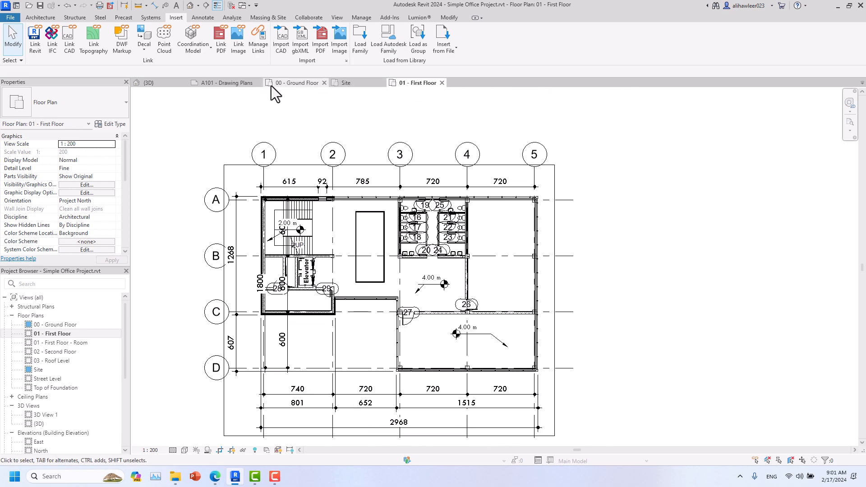
Place the 01 - First Floor plan on sheet A101 below the site plan and check the layout
{"action": "left_click", "coordinate": [222, 85]}
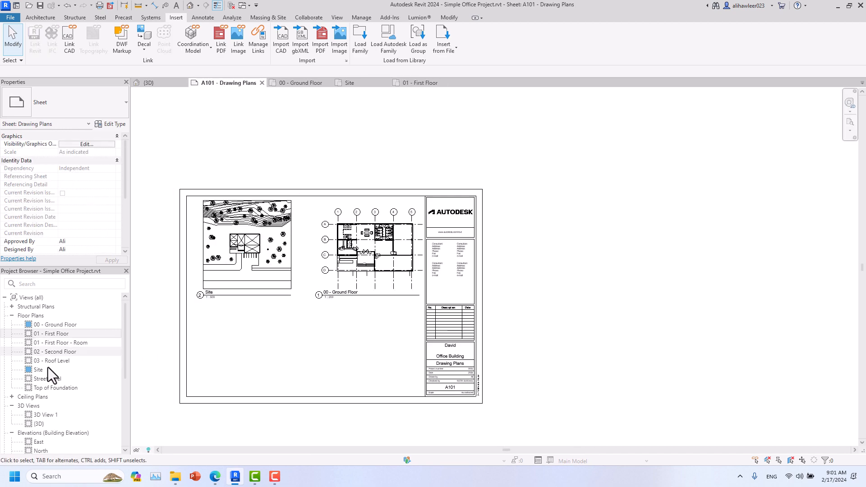
{"action": "left_click_drag", "start_coordinate": [51, 334], "coordinate": [238, 346]}
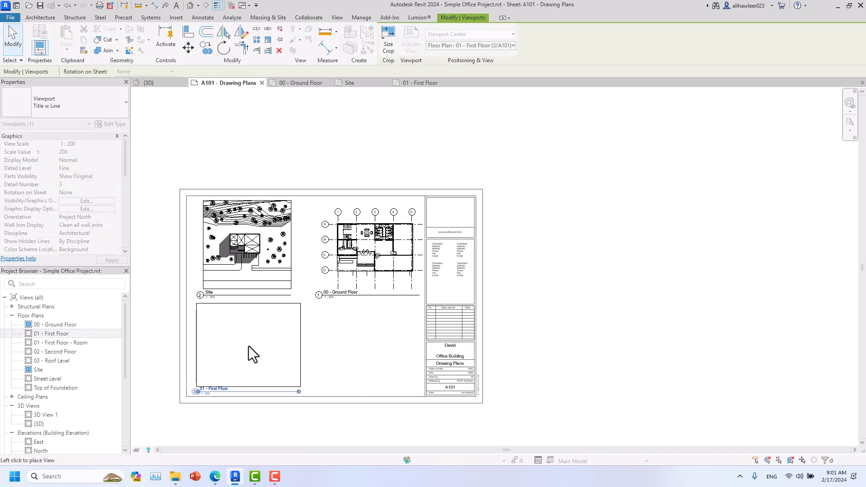
{"action": "left_click", "coordinate": [251, 346]}
{"action": "left_click", "coordinate": [320, 356]}
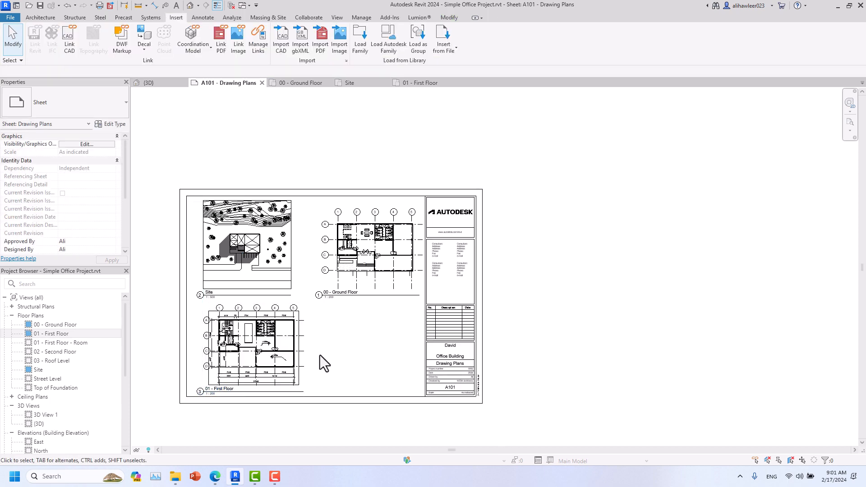
{"action": "scroll", "coordinate": [320, 355], "scroll_direction": "up", "scroll_amount": 3}
{"action": "middle_click_drag", "start_coordinate": [320, 355], "coordinate": [416, 348]}
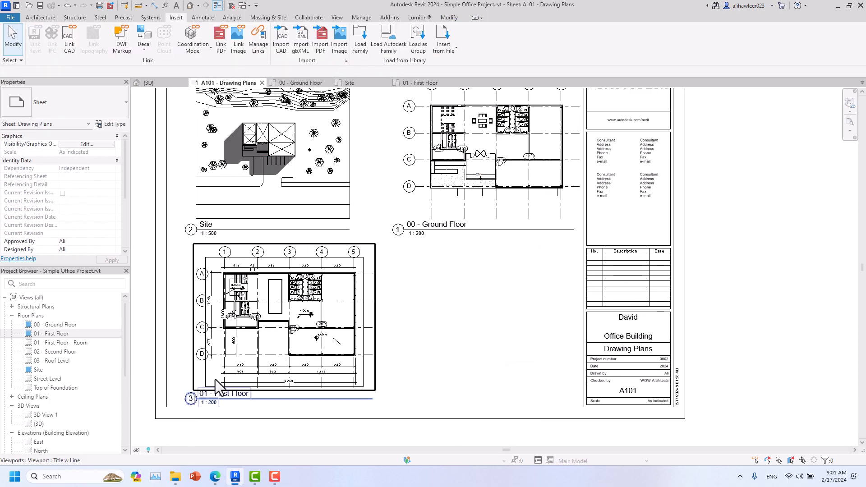
{"action": "scroll", "coordinate": [215, 380], "scroll_direction": "up", "scroll_amount": 3}
{"action": "scroll", "coordinate": [216, 380], "scroll_direction": "down", "scroll_amount": 3}
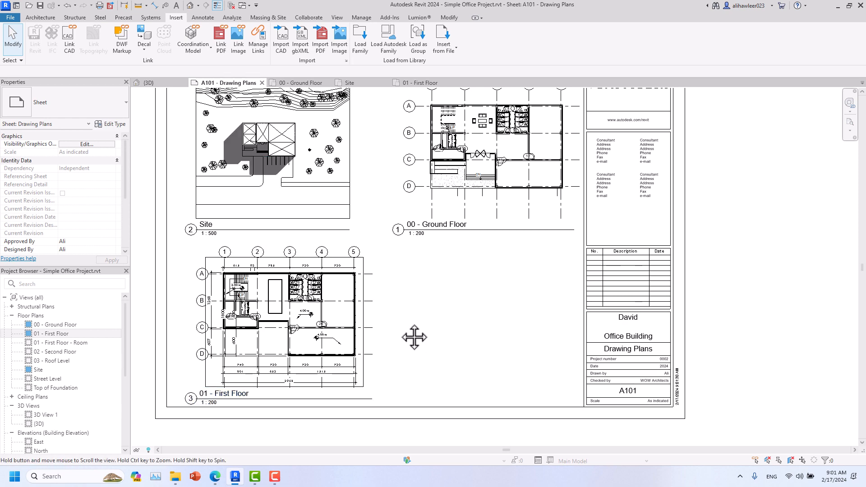
{"action": "middle_click_drag", "start_coordinate": [413, 332], "coordinate": [412, 352]}
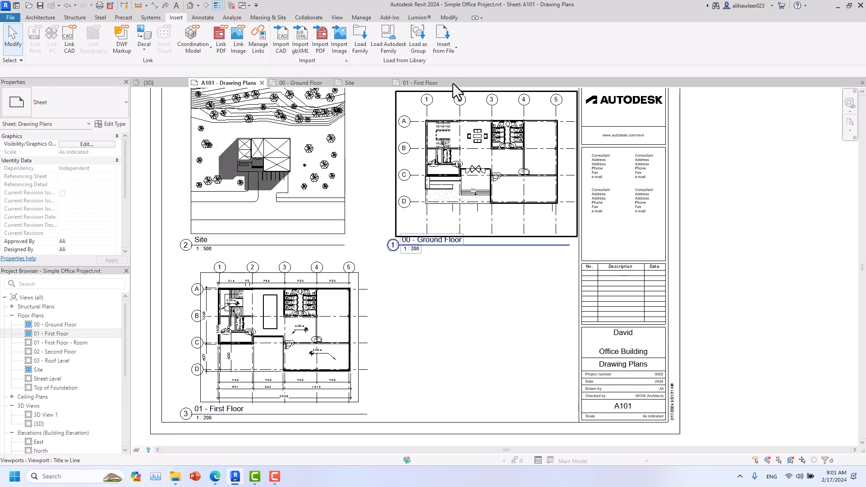
Close the 01 - First Floor, Site and 00 - Ground Floor views, leaving sheet A101 open
{"action": "left_click", "coordinate": [440, 82]}
{"action": "left_click", "coordinate": [386, 82]}
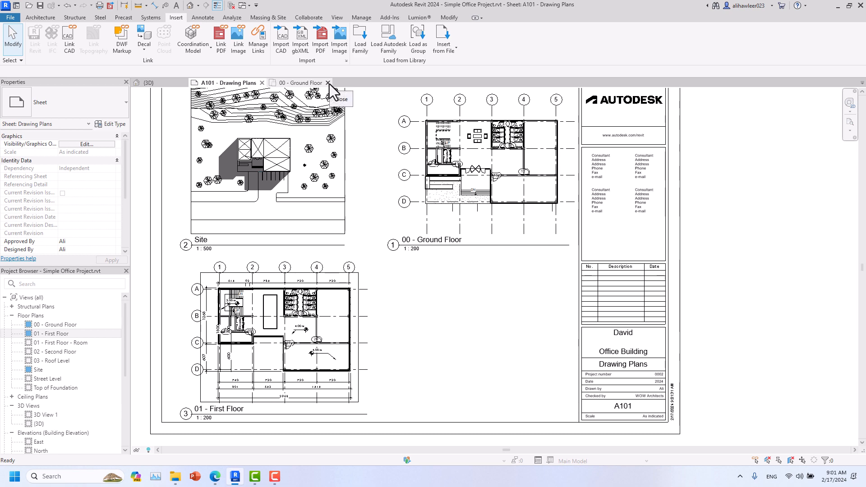
{"action": "left_click", "coordinate": [328, 83]}
{"action": "scroll", "coordinate": [386, 299], "scroll_direction": "down", "scroll_amount": 2}
{"action": "middle_click_drag", "start_coordinate": [419, 291], "coordinate": [429, 315]}
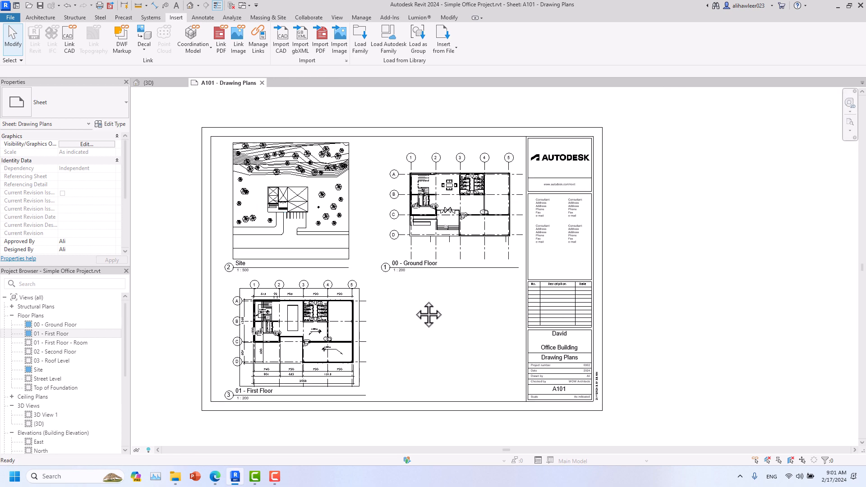
Open the 02 - Second Floor plan, pull its crop region in close around the building's grid, and hide the crop boundary
{"action": "left_click", "coordinate": [51, 355]}
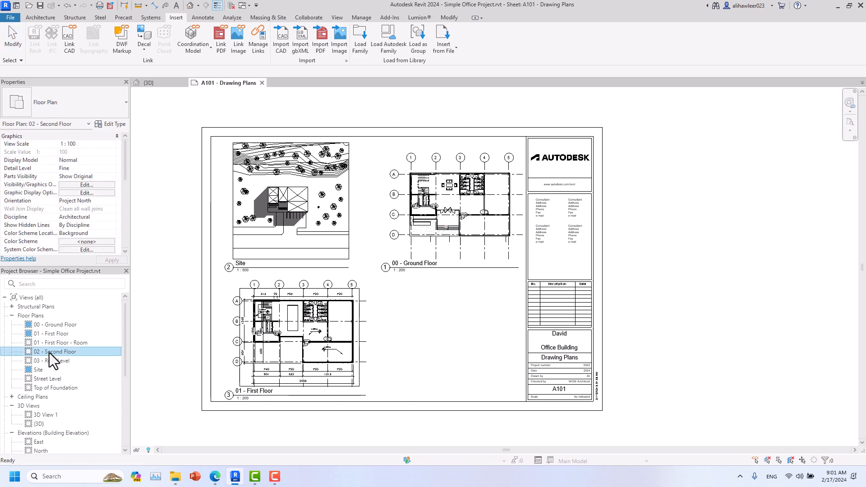
{"action": "double_click", "coordinate": [50, 353]}
{"action": "scroll", "coordinate": [298, 299], "scroll_direction": "down", "scroll_amount": 3}
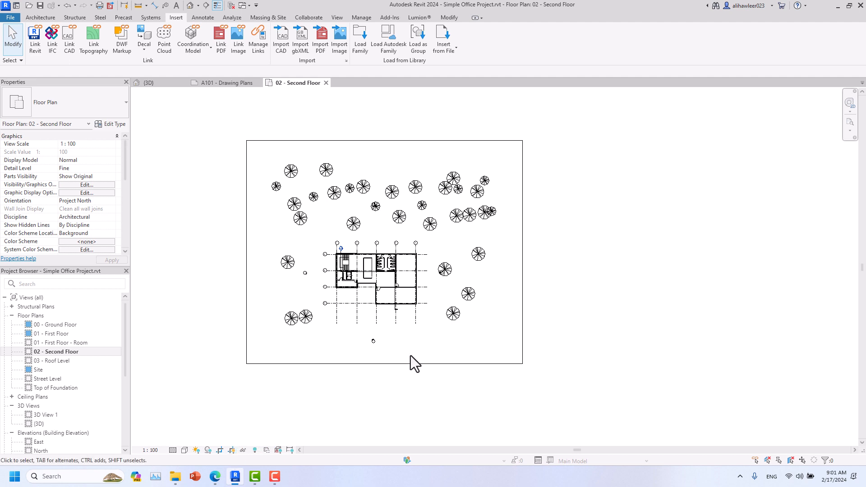
{"action": "left_click", "coordinate": [384, 364]}
{"action": "left_click_drag", "start_coordinate": [385, 364], "coordinate": [386, 305]}
{"action": "left_click_drag", "start_coordinate": [522, 225], "coordinate": [421, 235]}
{"action": "left_click_drag", "start_coordinate": [333, 141], "coordinate": [267, 271]}
{"action": "left_click_drag", "start_coordinate": [330, 276], "coordinate": [330, 276]}
{"action": "scroll", "coordinate": [345, 337], "scroll_direction": "up", "scroll_amount": 4}
{"action": "scroll", "coordinate": [370, 334], "scroll_direction": "up", "scroll_amount": 3}
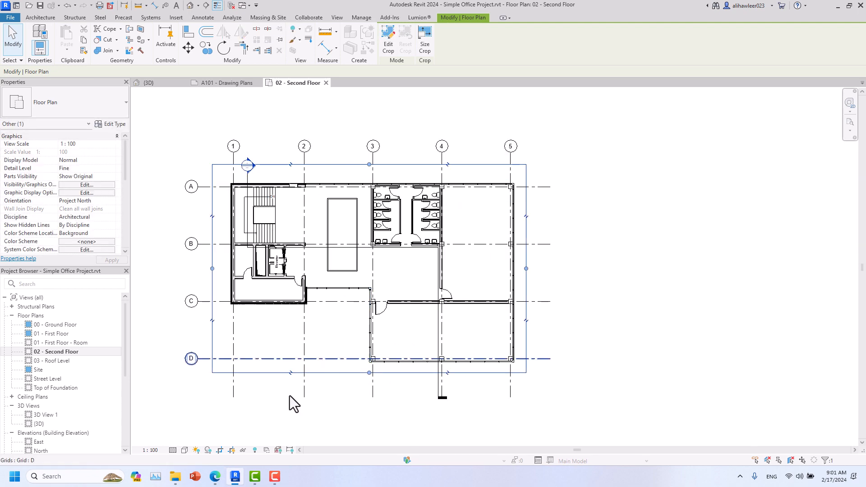
{"action": "left_click", "coordinate": [232, 450]}
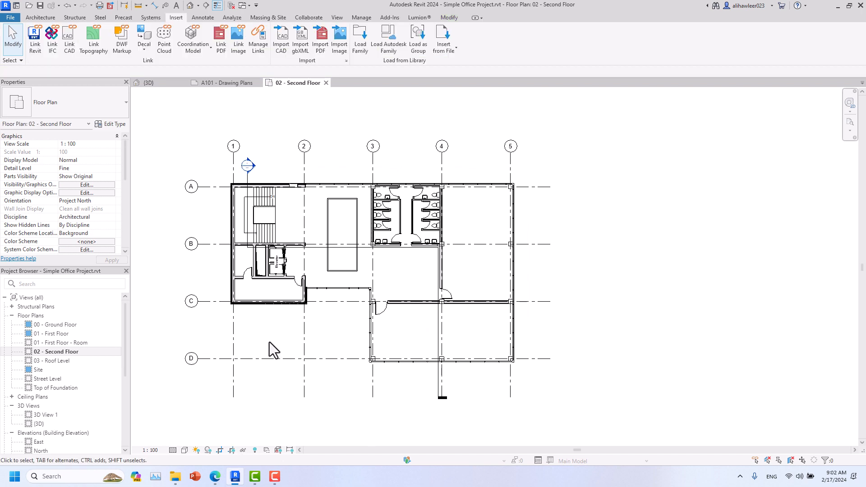
{"action": "middle_click_drag", "start_coordinate": [295, 339], "coordinate": [291, 365]}
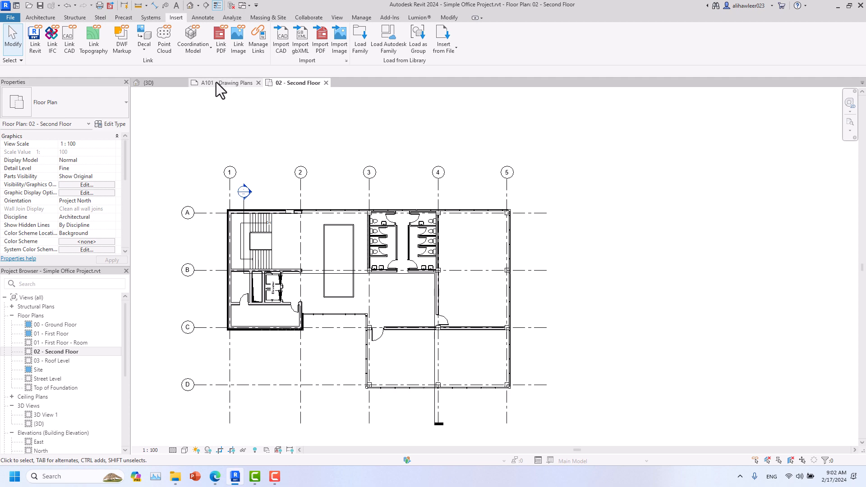
Set the second floor plan's view scale to 1:200 and reposition the Elevator text inside the elevator shafts
{"action": "left_click", "coordinate": [150, 450]}
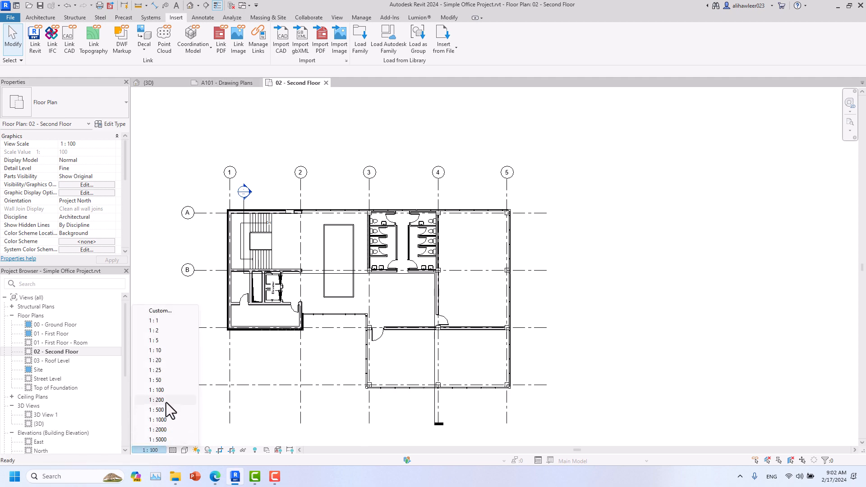
{"action": "left_click", "coordinate": [166, 401]}
{"action": "scroll", "coordinate": [276, 307], "scroll_direction": "up", "scroll_amount": 3}
{"action": "scroll", "coordinate": [275, 311], "scroll_direction": "up", "scroll_amount": 2}
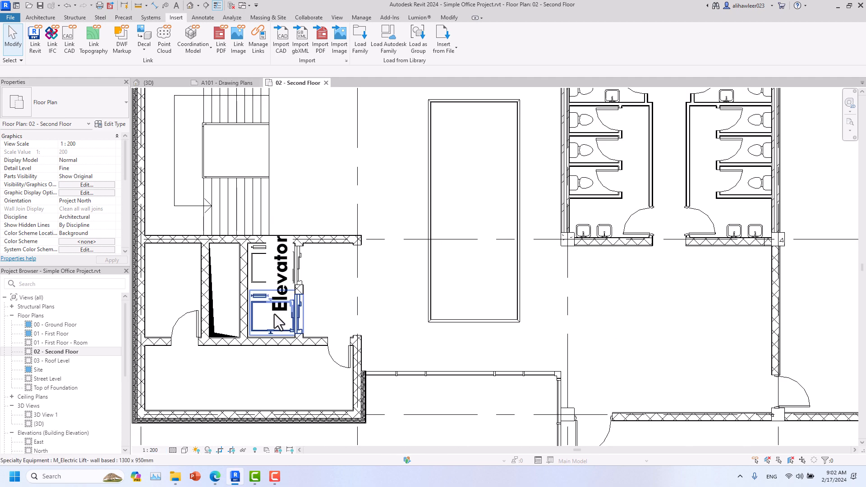
{"action": "left_click", "coordinate": [279, 312]}
{"action": "left_click_drag", "start_coordinate": [258, 333], "coordinate": [254, 348]}
{"action": "left_click", "coordinate": [397, 294]}
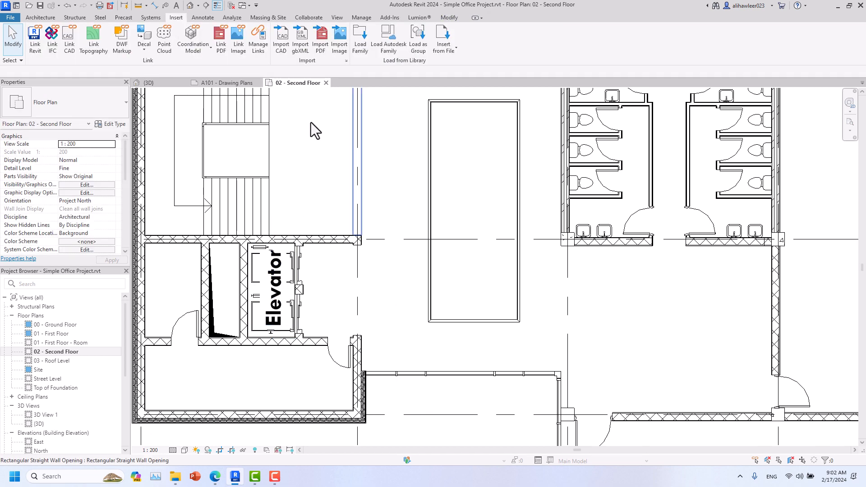
Place the 02 - Second Floor plan on sheet A101 beneath the 00 - Ground Floor plan
{"action": "left_click", "coordinate": [212, 85]}
{"action": "left_click_drag", "start_coordinate": [56, 352], "coordinate": [424, 351]}
{"action": "left_click", "coordinate": [454, 337]}
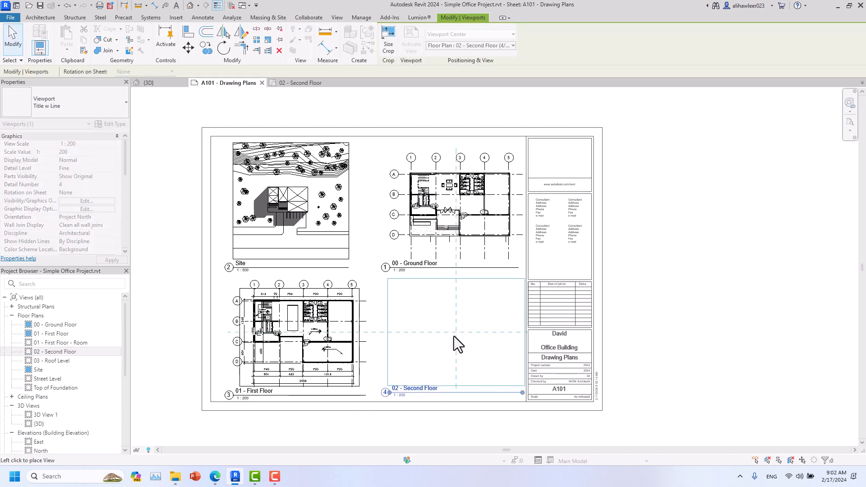
{"action": "left_click", "coordinate": [635, 308]}
{"action": "scroll", "coordinate": [635, 308], "scroll_direction": "down", "scroll_amount": 2}
{"action": "middle_click_drag", "start_coordinate": [635, 308], "coordinate": [599, 328]}
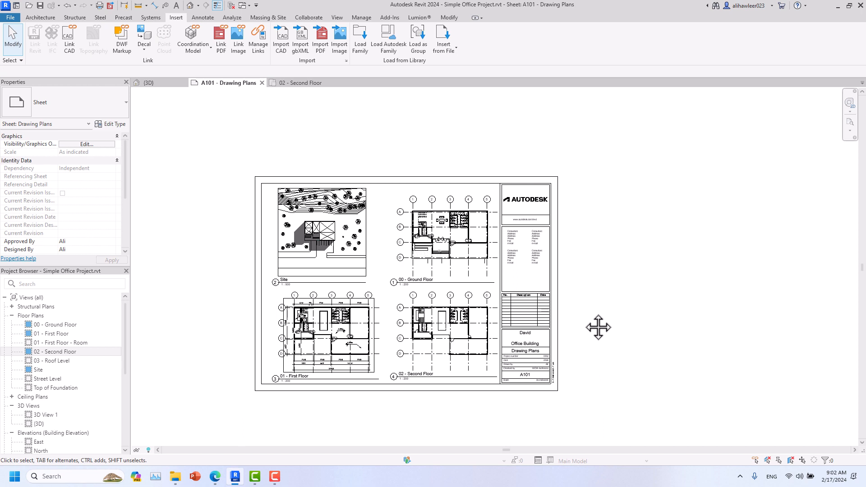
{"action": "scroll", "coordinate": [68, 415], "scroll_direction": "down", "scroll_amount": 5}
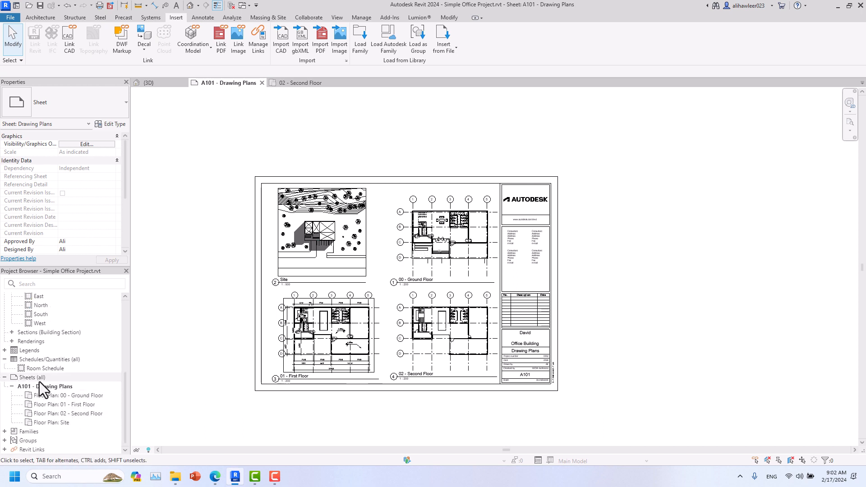
{"action": "right_click", "coordinate": [34, 378]}
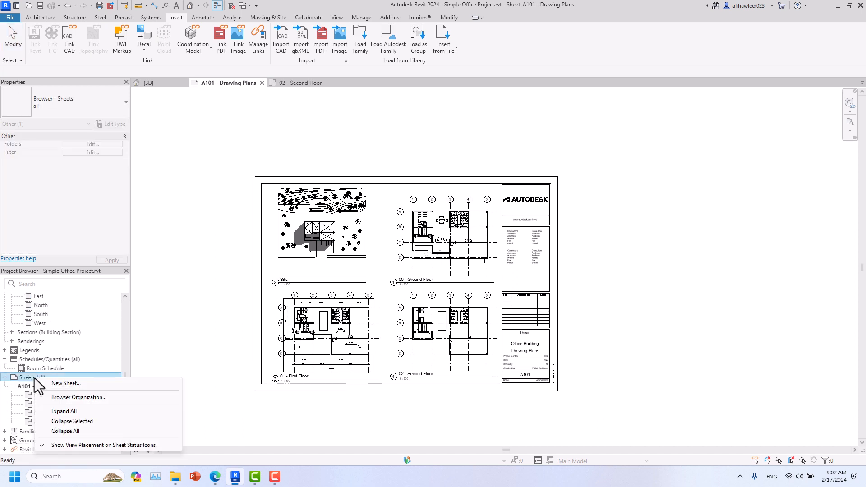
{"action": "left_click", "coordinate": [10, 387]}
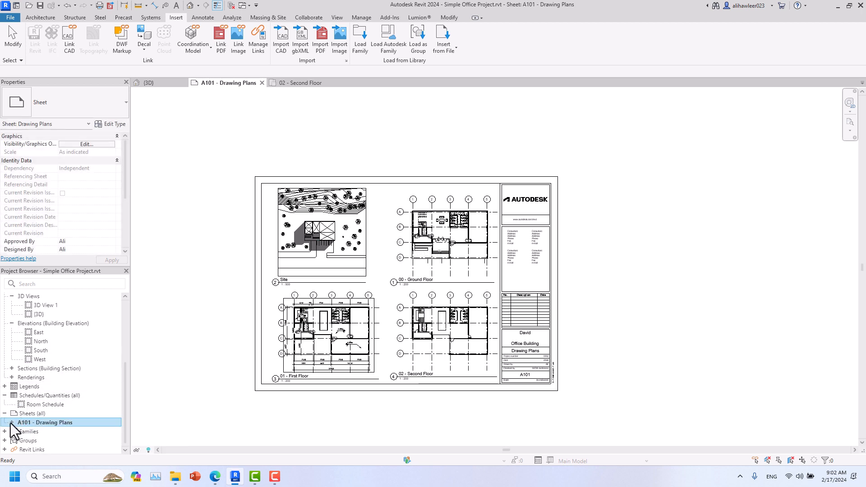
{"action": "scroll", "coordinate": [10, 424], "scroll_direction": "down", "scroll_amount": 2}
{"action": "scroll", "coordinate": [47, 406], "scroll_direction": "up", "scroll_amount": 5}
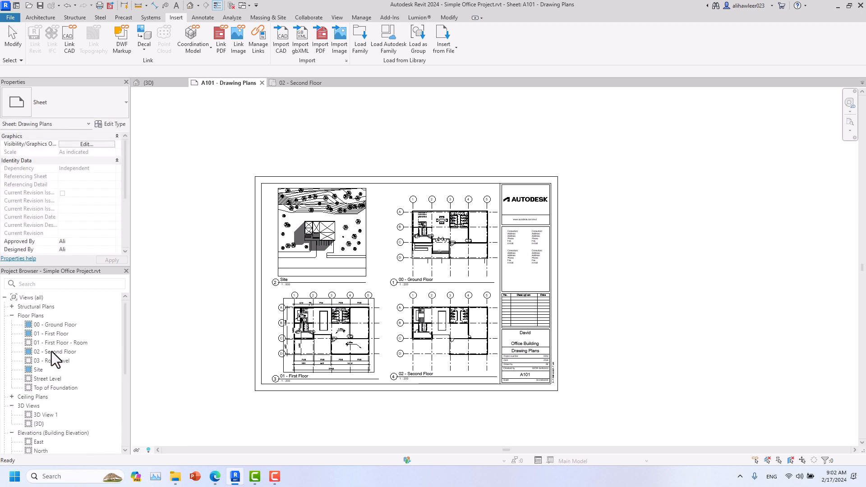
Collapse sheet A101 in the project browser and create a new sheet with the A2 metric titleblock
{"action": "scroll", "coordinate": [45, 336], "scroll_direction": "down", "scroll_amount": 5}
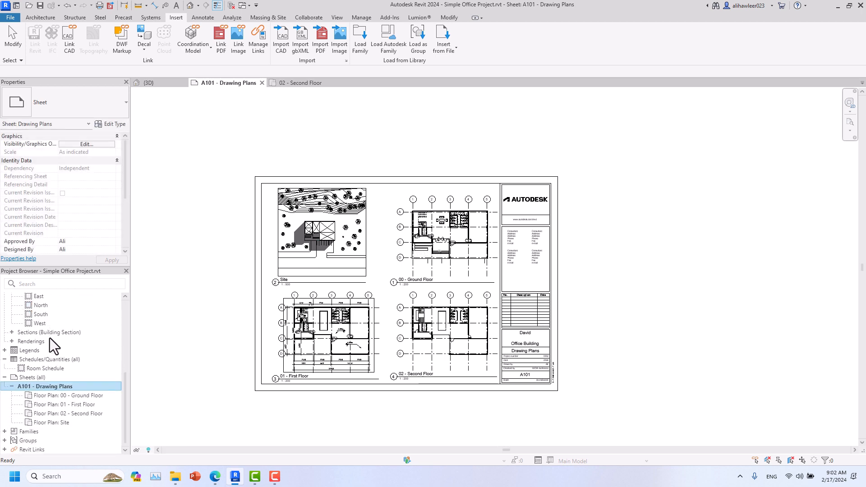
{"action": "left_click", "coordinate": [12, 386]}
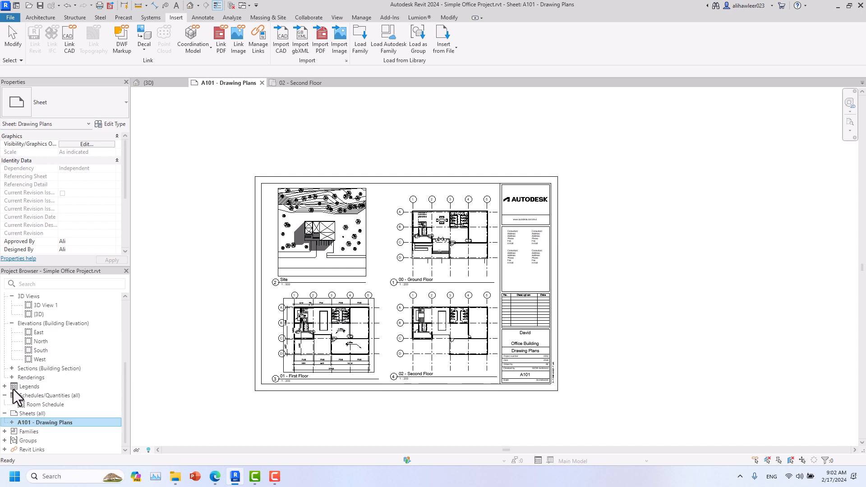
{"action": "right_click", "coordinate": [29, 413]}
{"action": "left_click", "coordinate": [59, 335]}
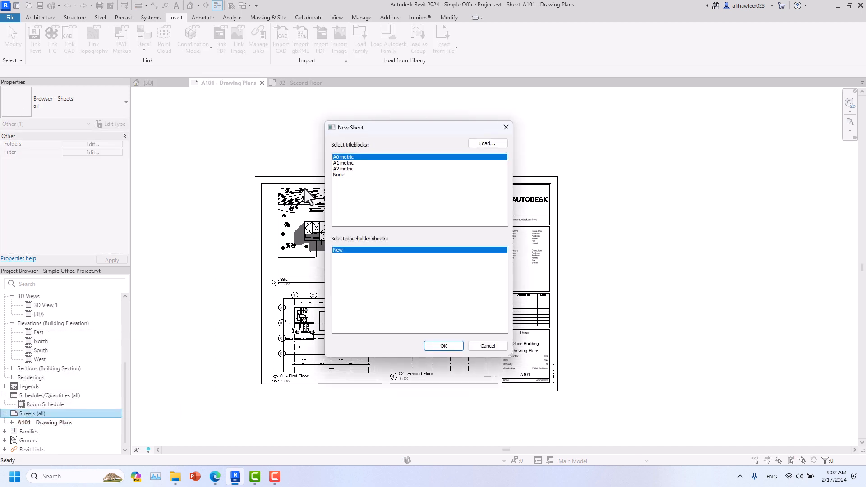
{"action": "left_click", "coordinate": [348, 168]}
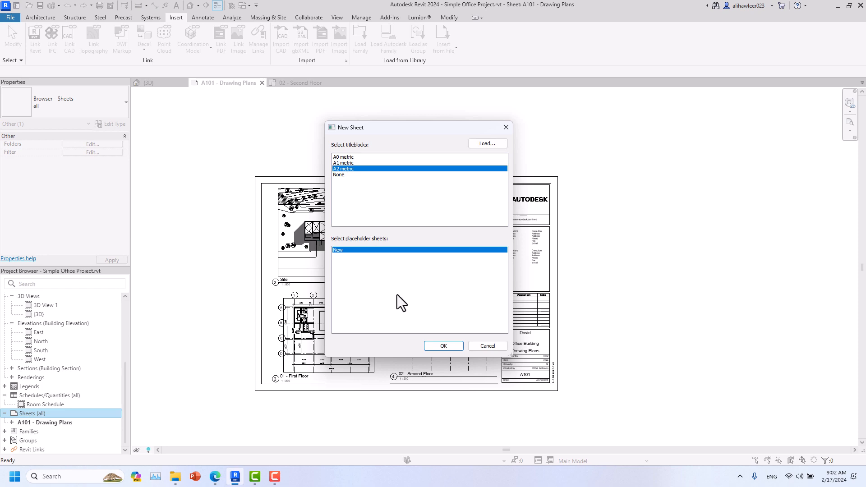
{"action": "left_click", "coordinate": [444, 346]}
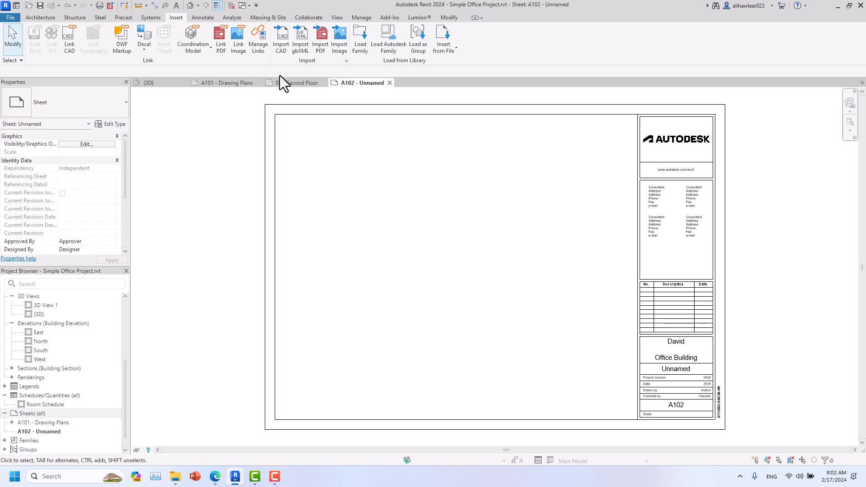
Compare the title block properties of sheet A101 with those of the new sheet A102
{"action": "left_click", "coordinate": [221, 83]}
{"action": "left_click", "coordinate": [313, 178]}
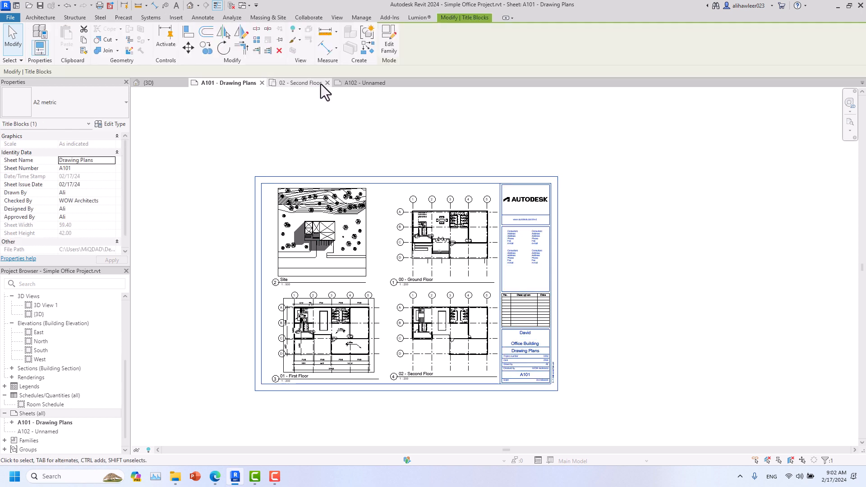
{"action": "left_click", "coordinate": [351, 83]}
{"action": "left_click", "coordinate": [278, 117]}
{"action": "scroll", "coordinate": [282, 115], "scroll_direction": "down", "scroll_amount": 3}
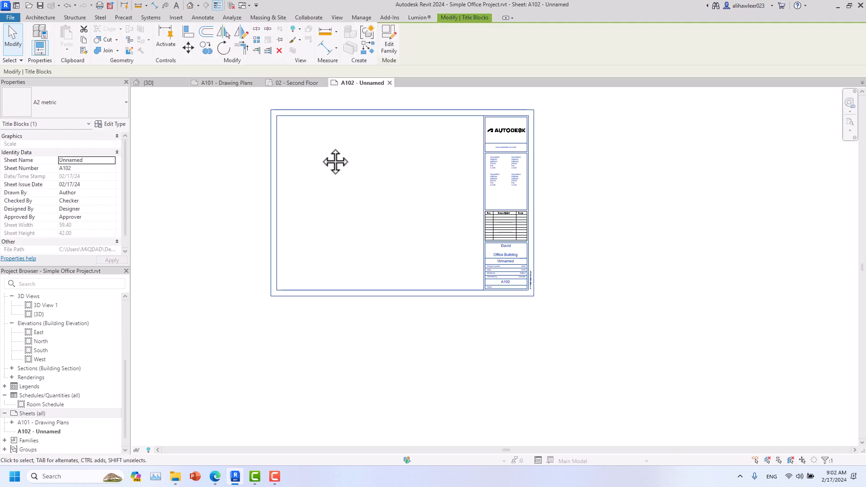
{"action": "middle_click_drag", "start_coordinate": [335, 161], "coordinate": [289, 187]}
{"action": "left_click", "coordinate": [309, 206]}
{"action": "middle_click_drag", "start_coordinate": [342, 228], "coordinate": [397, 265]}
{"action": "scroll", "coordinate": [330, 273], "scroll_direction": "up", "scroll_amount": 2}
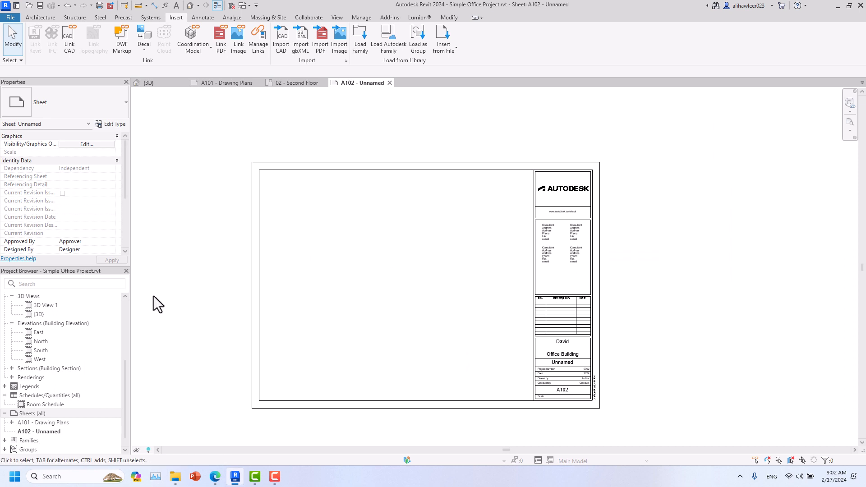
Rename sheet A102 as Presentation, keeping its sheet number
{"action": "scroll", "coordinate": [86, 363], "scroll_direction": "up", "scroll_amount": 4}
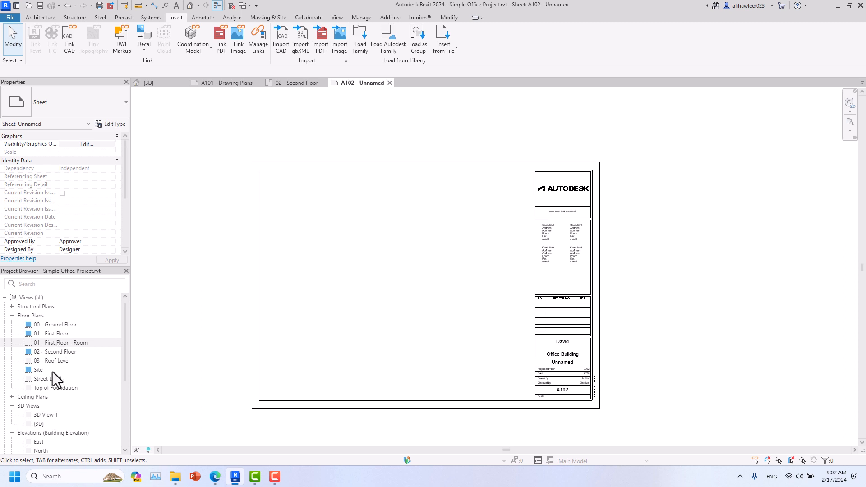
{"action": "scroll", "coordinate": [66, 367], "scroll_direction": "down", "scroll_amount": 4}
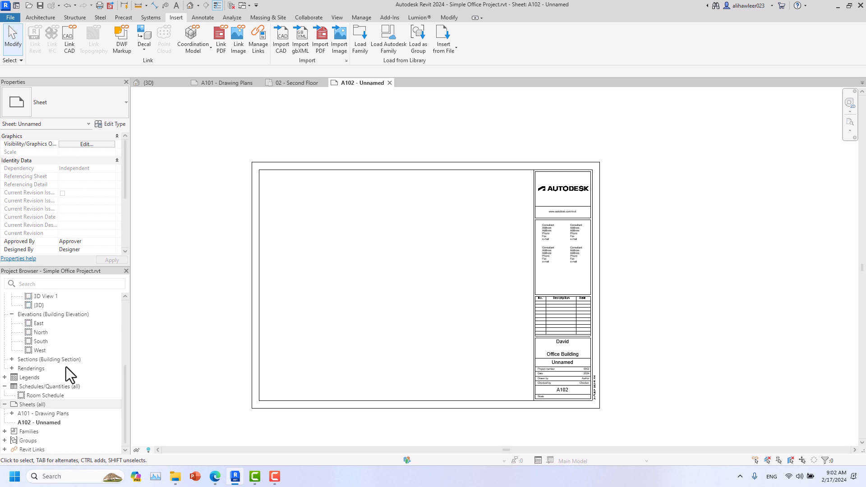
{"action": "left_click", "coordinate": [53, 421]}
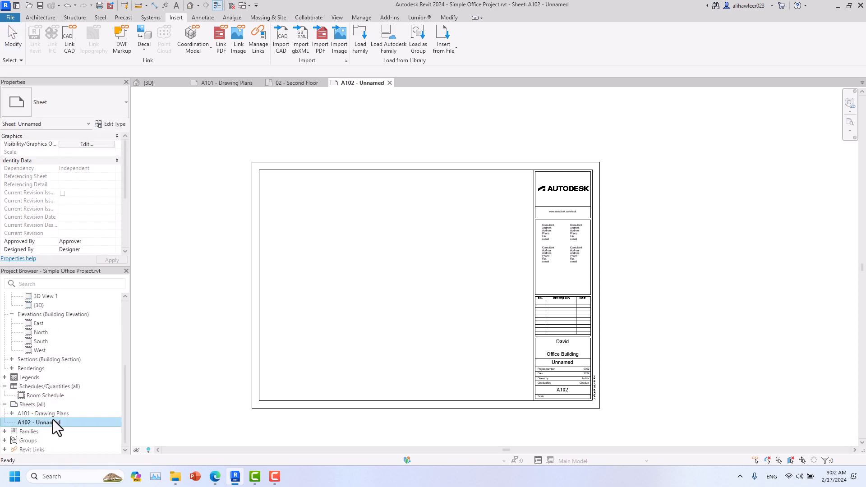
{"action": "right_click", "coordinate": [53, 421]}
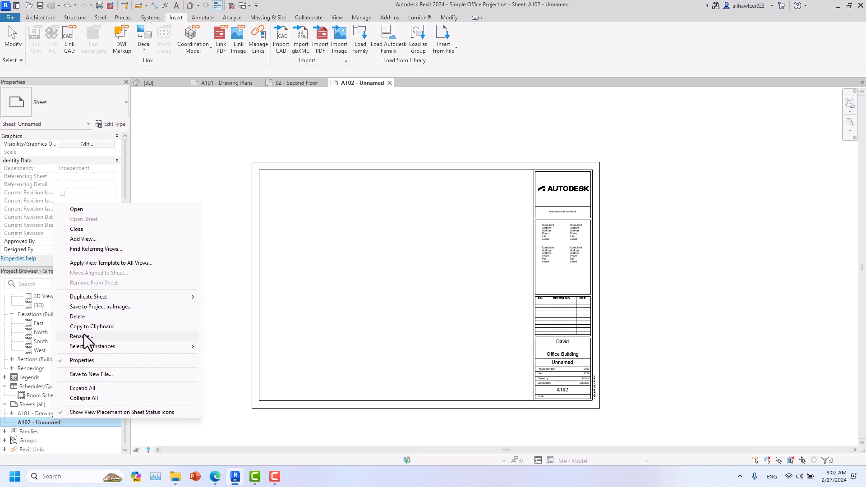
{"action": "left_click", "coordinate": [84, 337]}
{"action": "left_click_drag", "start_coordinate": [416, 248], "coordinate": [389, 247]}
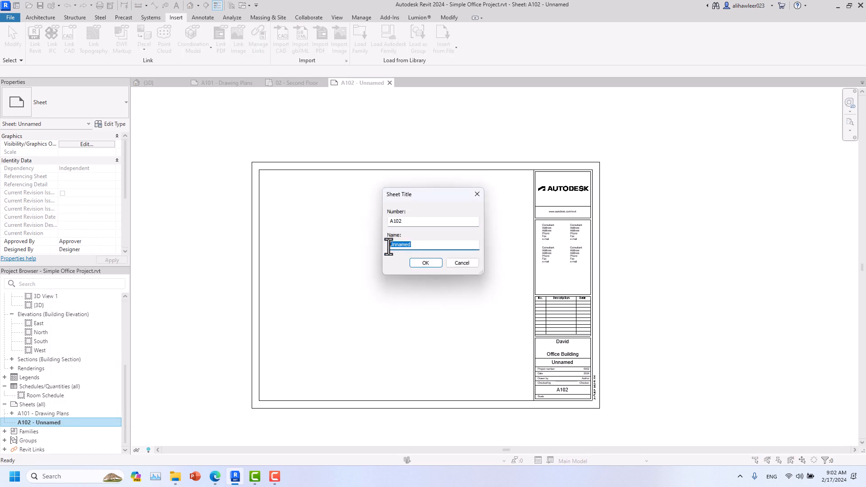
{"action": "key", "text": "Caps_Lock"}
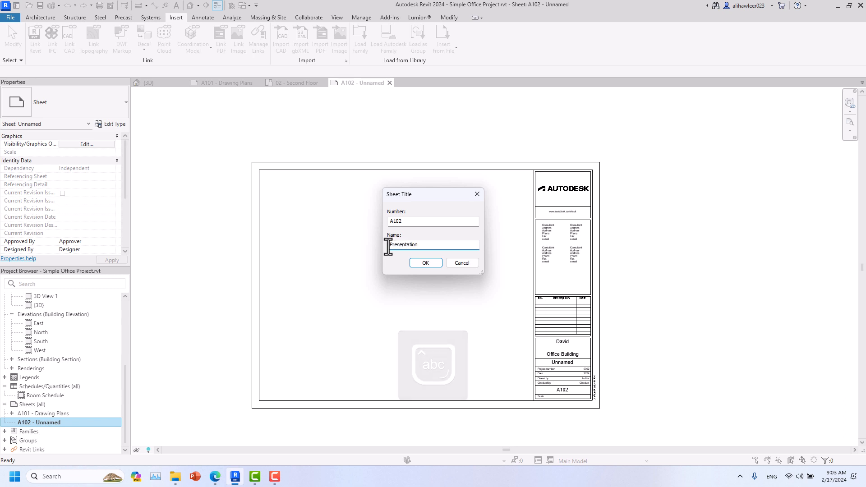
{"action": "left_click", "coordinate": [416, 264]}
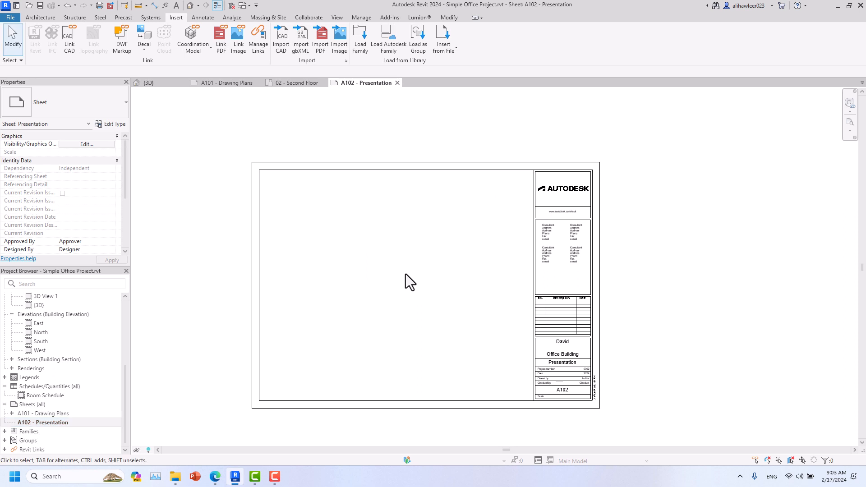
Open the 01 - First Floor - Room plan and crop the view, showing its crop region briefly before hiding it
{"action": "scroll", "coordinate": [44, 323], "scroll_direction": "up", "scroll_amount": 5}
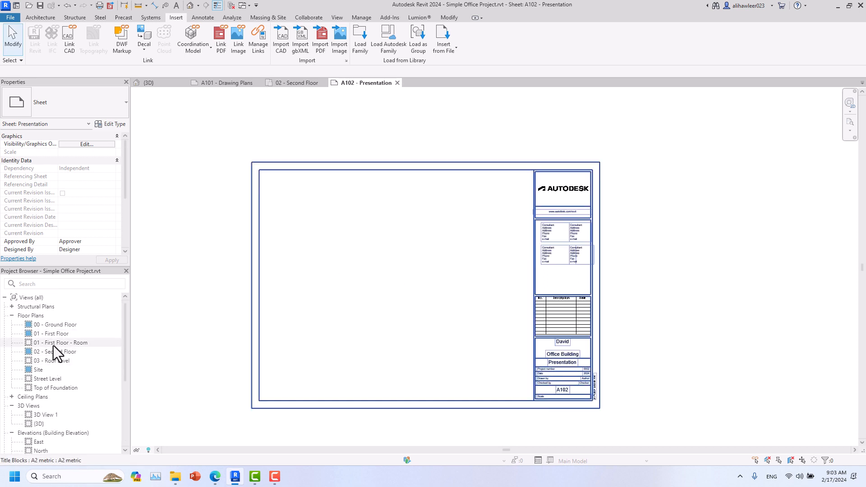
{"action": "double_click", "coordinate": [53, 346]}
{"action": "scroll", "coordinate": [253, 338], "scroll_direction": "down", "scroll_amount": 3}
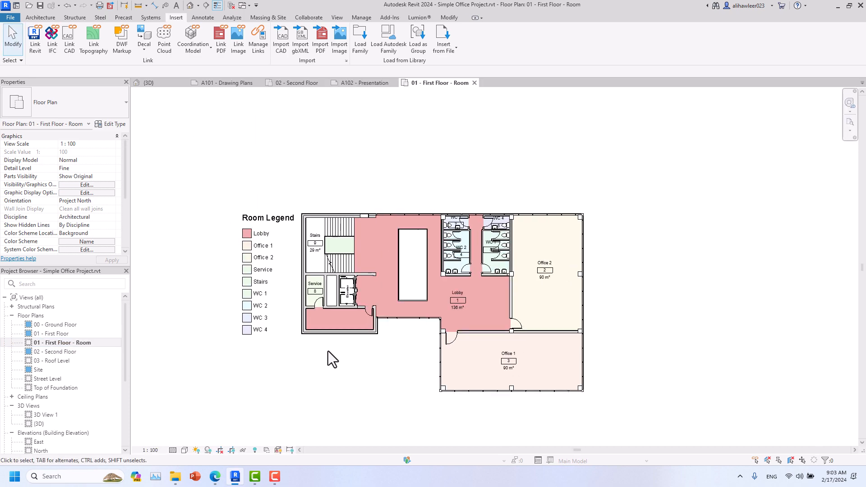
{"action": "left_click", "coordinate": [221, 450]}
{"action": "left_click", "coordinate": [231, 450]}
{"action": "scroll", "coordinate": [323, 367], "scroll_direction": "down", "scroll_amount": 3}
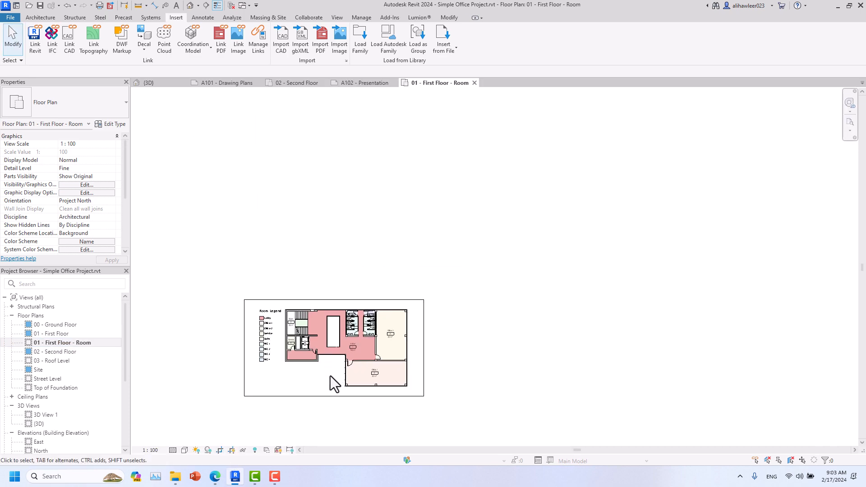
{"action": "left_click", "coordinate": [230, 450]}
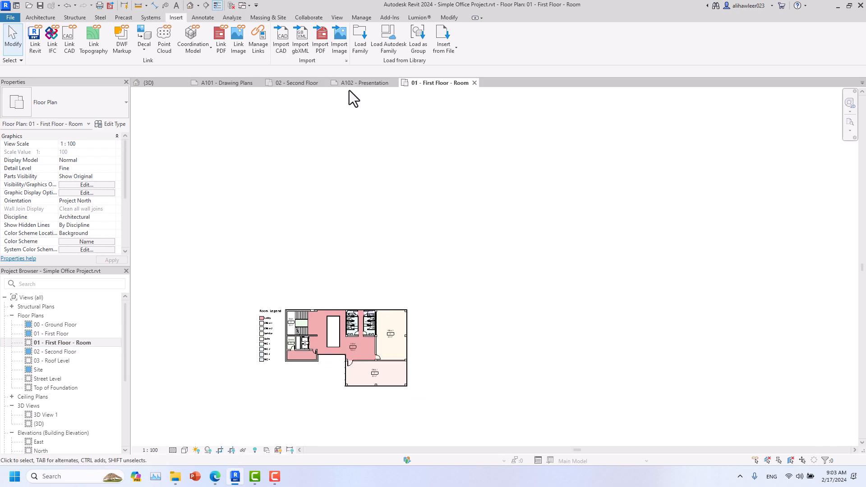
Try a 1:200 scale on the first floor room plan, then restore the scale to 1:100
{"action": "left_click", "coordinate": [151, 451]}
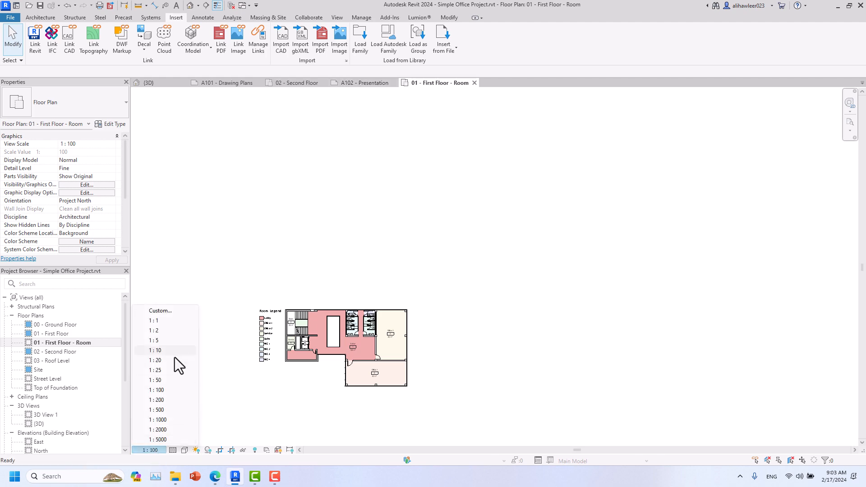
{"action": "left_click", "coordinate": [158, 400]}
{"action": "scroll", "coordinate": [348, 338], "scroll_direction": "up", "scroll_amount": 5}
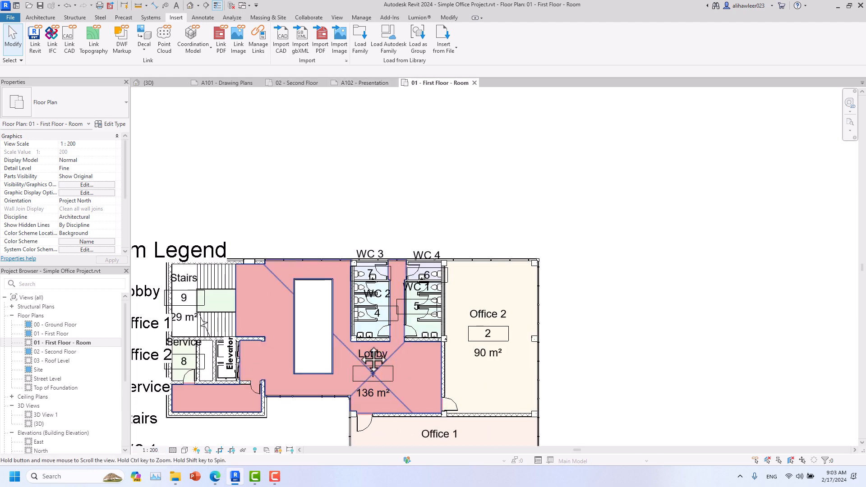
{"action": "middle_click_drag", "start_coordinate": [373, 358], "coordinate": [452, 276]}
{"action": "left_click", "coordinate": [150, 450]}
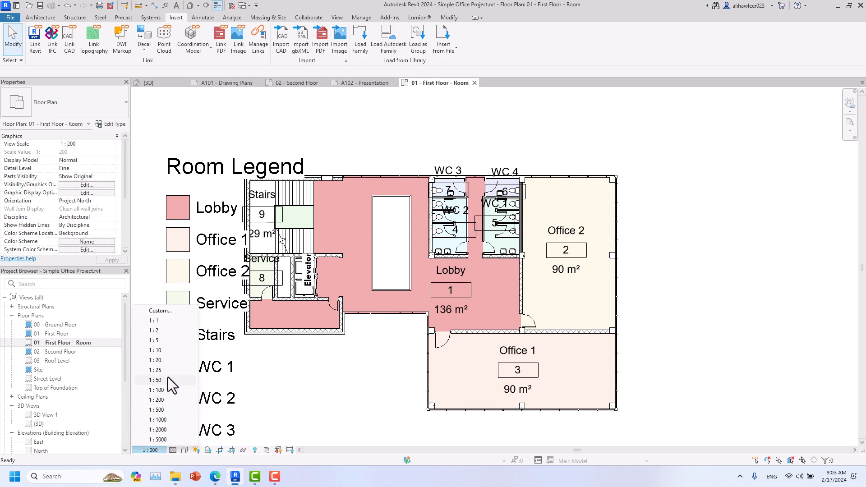
{"action": "left_click", "coordinate": [160, 390]}
{"action": "scroll", "coordinate": [248, 371], "scroll_direction": "down", "scroll_amount": 4}
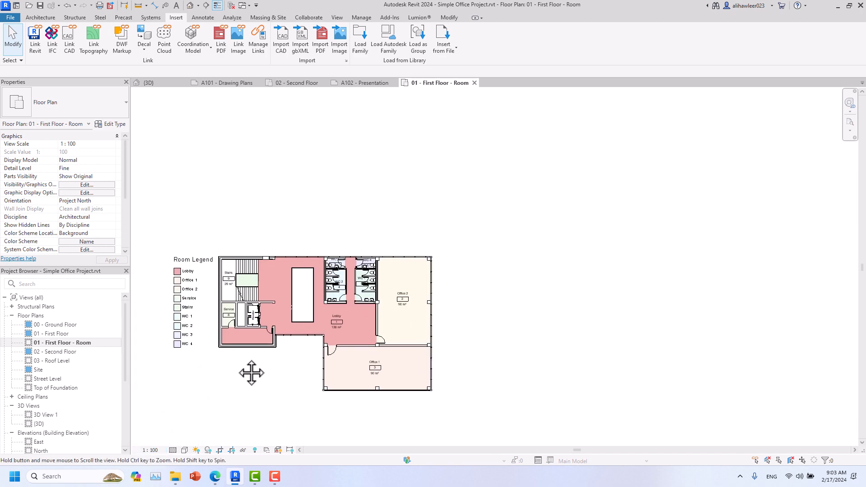
{"action": "left_click", "coordinate": [151, 451]}
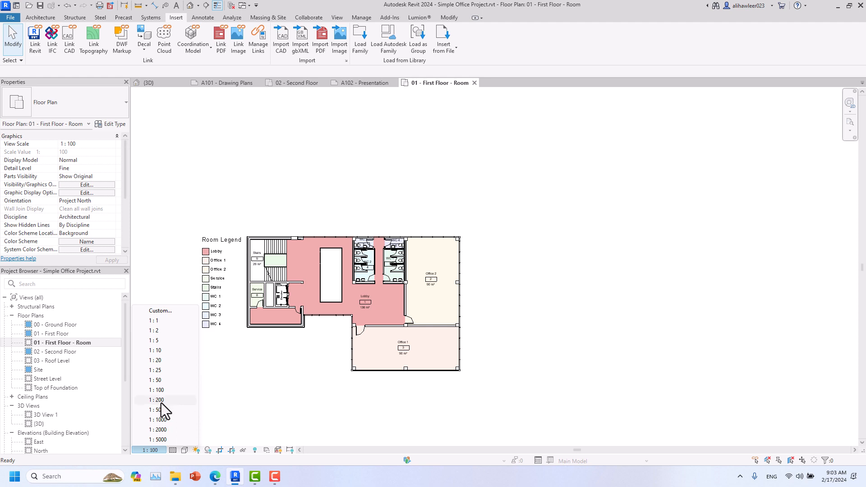
{"action": "left_click", "coordinate": [251, 386]}
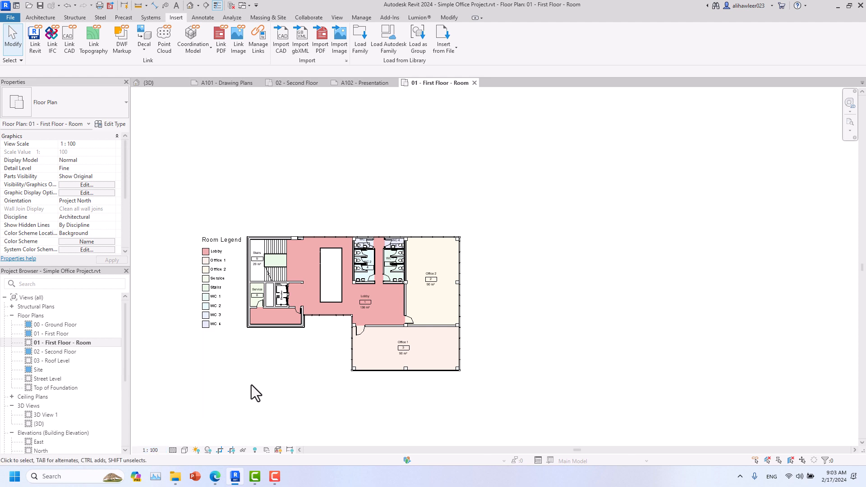
Place the 01 - First Floor - Room plan on the A102 - Presentation sheet, within the drawing area
{"action": "left_click", "coordinate": [348, 81]}
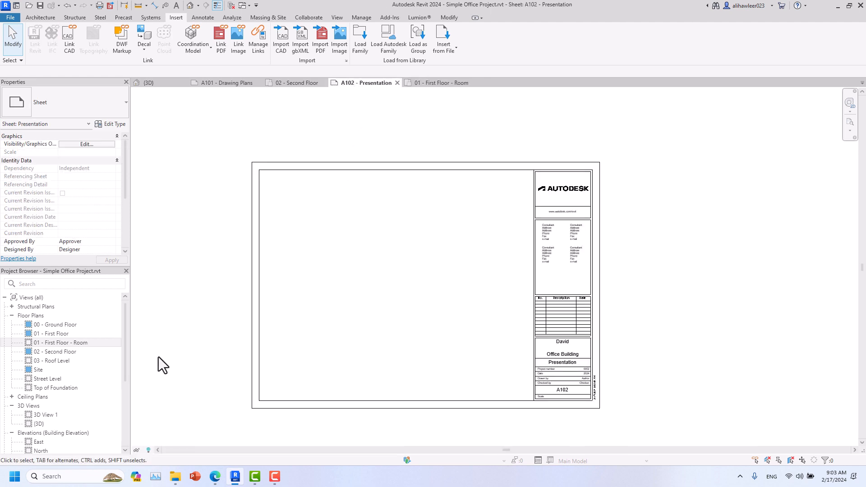
{"action": "left_click_drag", "start_coordinate": [64, 344], "coordinate": [344, 242]}
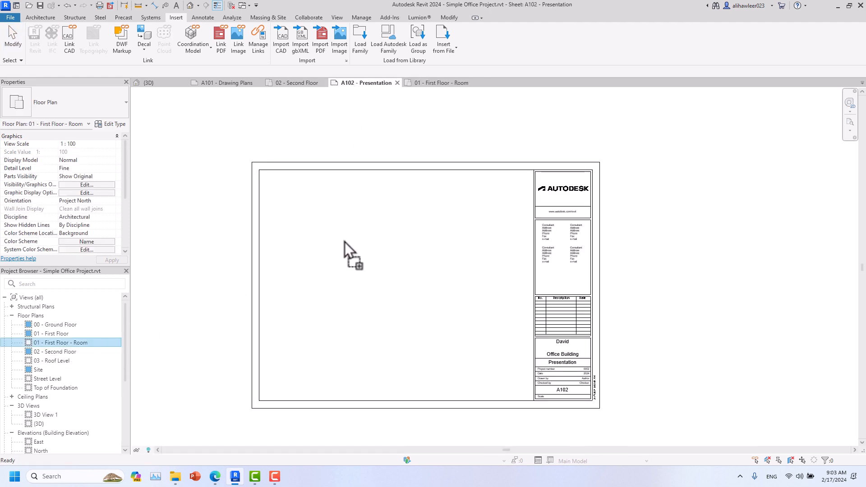
{"action": "left_click", "coordinate": [398, 244]}
{"action": "left_click", "coordinate": [387, 364]}
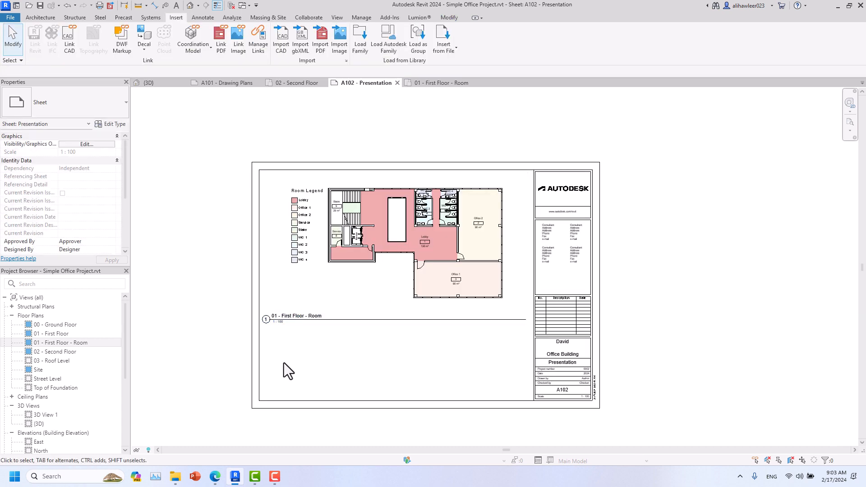
Set the first floor room plan's view scale to 1:200 and move the room legend left, clear of the building
{"action": "left_click", "coordinate": [472, 226]}
{"action": "left_click", "coordinate": [438, 85]}
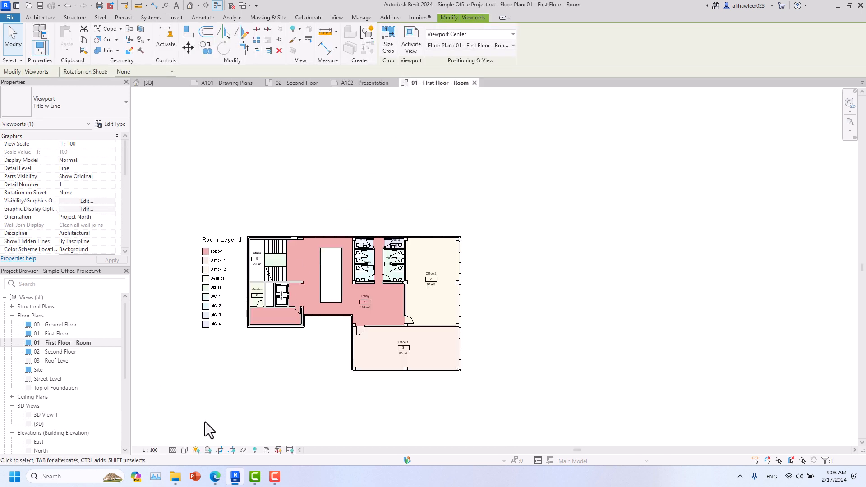
{"action": "left_click", "coordinate": [152, 450]}
{"action": "left_click", "coordinate": [159, 400]}
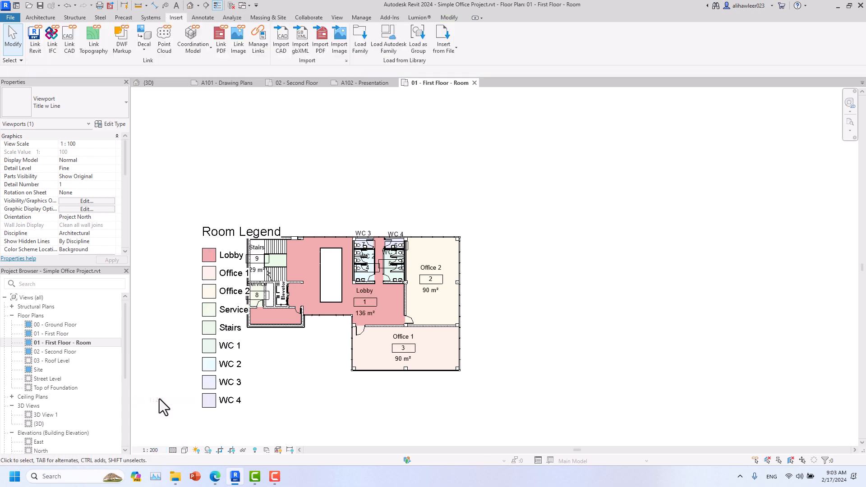
{"action": "left_click", "coordinate": [221, 272]}
{"action": "left_click_drag", "start_coordinate": [221, 272], "coordinate": [177, 271]}
{"action": "left_click", "coordinate": [300, 341]}
Reposition the Elevator text note so it fits inside the elevator shaft
{"action": "scroll", "coordinate": [279, 295], "scroll_direction": "up", "scroll_amount": 4}
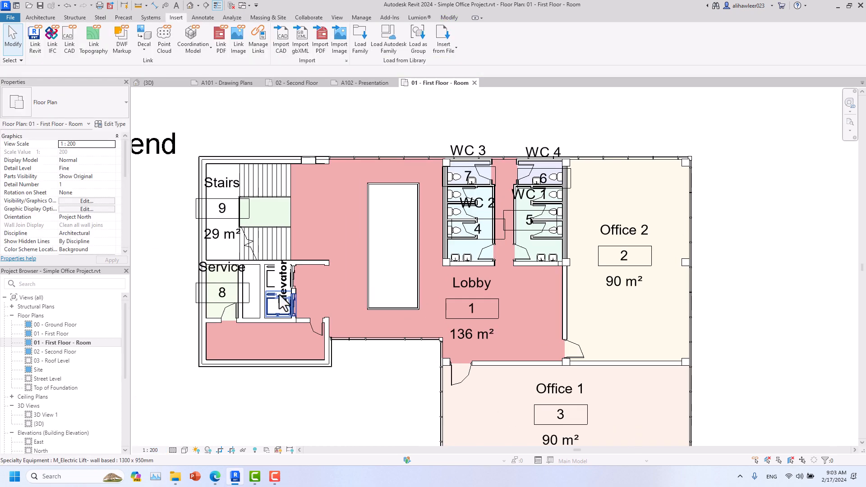
{"action": "scroll", "coordinate": [277, 311], "scroll_direction": "up", "scroll_amount": 4}
{"action": "left_click", "coordinate": [283, 309]}
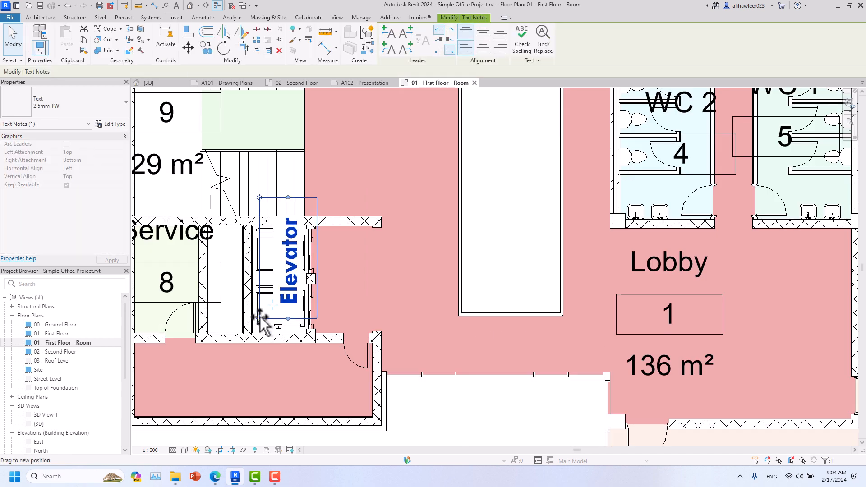
{"action": "left_click_drag", "start_coordinate": [255, 334], "coordinate": [252, 333]}
{"action": "scroll", "coordinate": [332, 359], "scroll_direction": "down", "scroll_amount": 3}
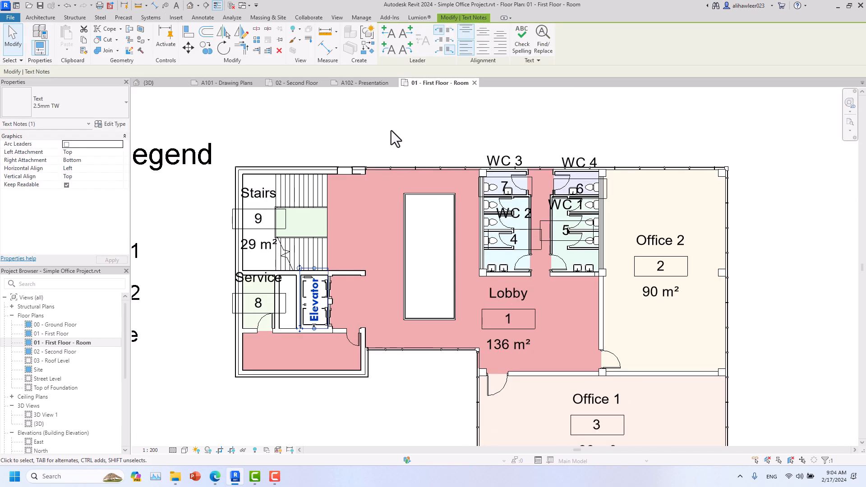
On sheet A102, shorten the first floor room viewport's title line to about the width of the plan
{"action": "left_click", "coordinate": [373, 83]}
{"action": "left_click", "coordinate": [392, 318]}
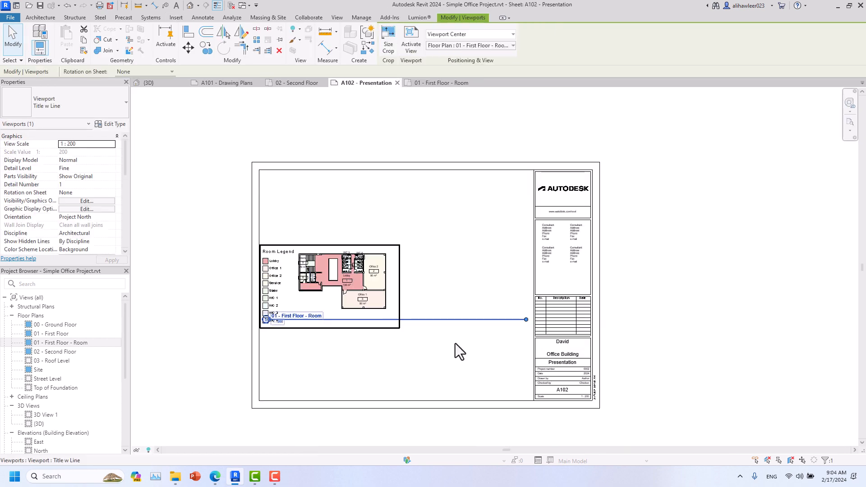
{"action": "left_click_drag", "start_coordinate": [525, 321], "coordinate": [387, 320]}
{"action": "left_click", "coordinate": [366, 347]}
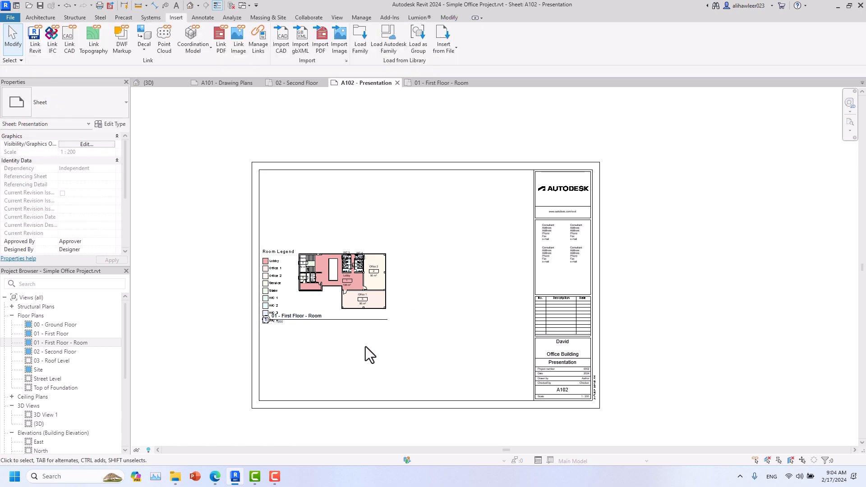
Place the view title below the room legend and move the viewport into the sheet's upper-left corner
{"action": "left_click", "coordinate": [351, 279]}
{"action": "scroll", "coordinate": [293, 321], "scroll_direction": "up", "scroll_amount": 2}
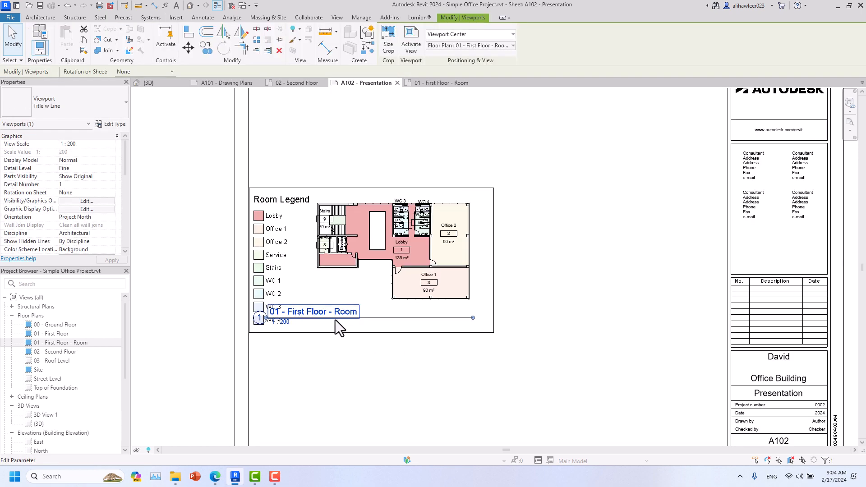
{"action": "left_click_drag", "start_coordinate": [377, 323], "coordinate": [378, 340]}
{"action": "left_click", "coordinate": [389, 380]}
{"action": "left_click", "coordinate": [389, 339]}
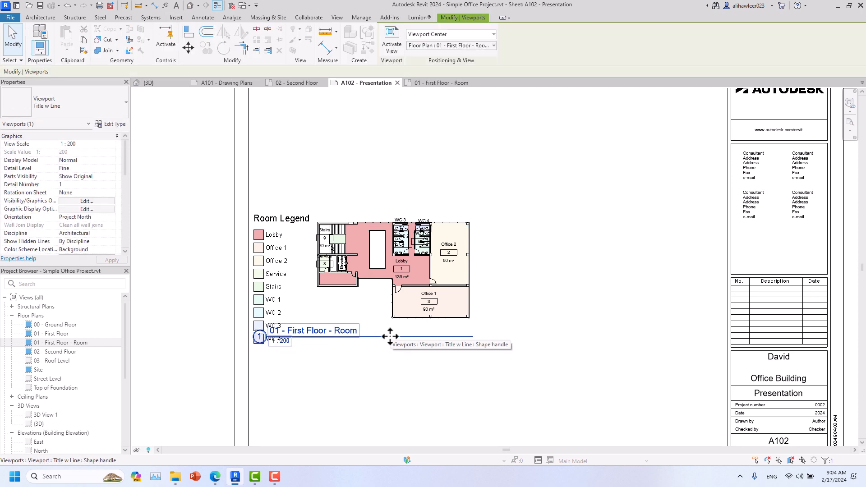
{"action": "scroll", "coordinate": [386, 357], "scroll_direction": "down", "scroll_amount": 4}
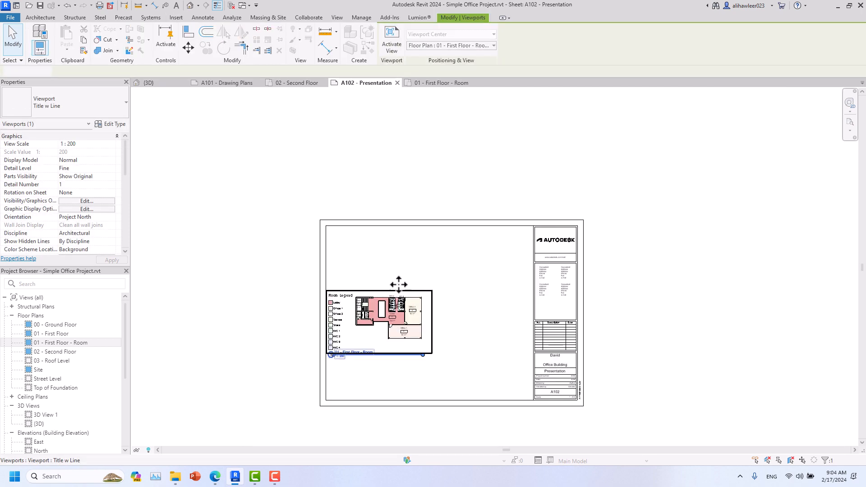
{"action": "left_click_drag", "start_coordinate": [399, 284], "coordinate": [398, 261]}
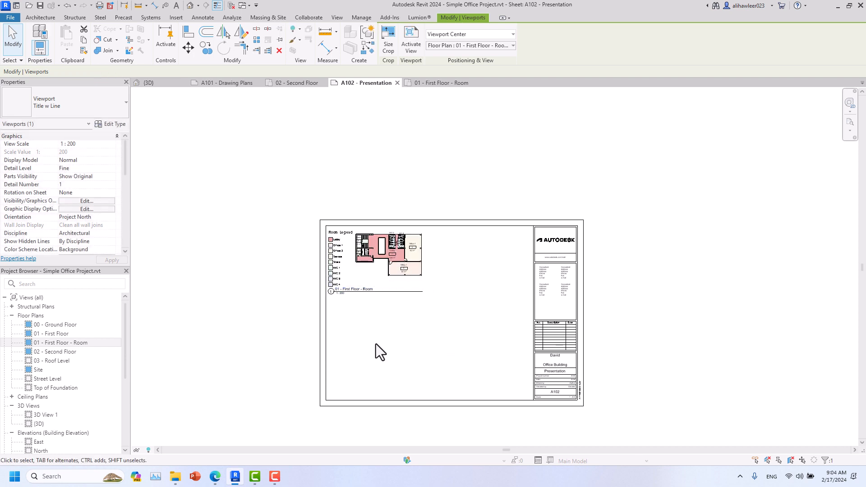
{"action": "left_click", "coordinate": [379, 347]}
{"action": "scroll", "coordinate": [361, 343], "scroll_direction": "up", "scroll_amount": 4}
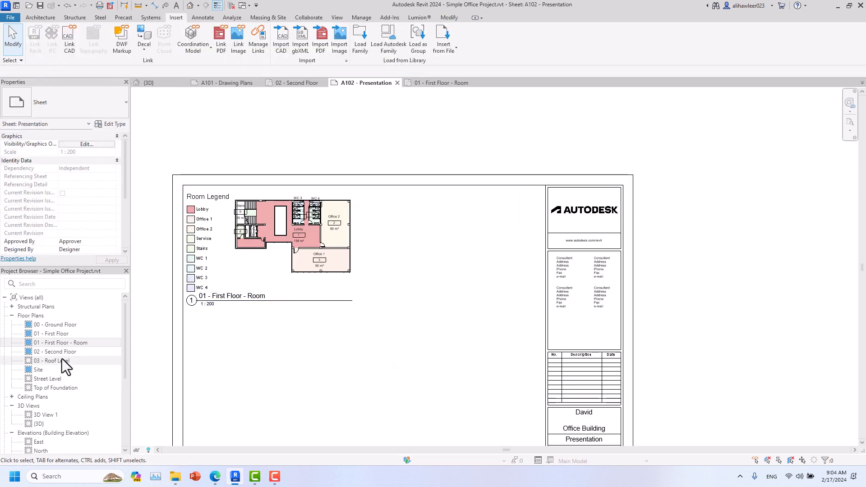
{"action": "scroll", "coordinate": [57, 357], "scroll_direction": "down", "scroll_amount": 3}
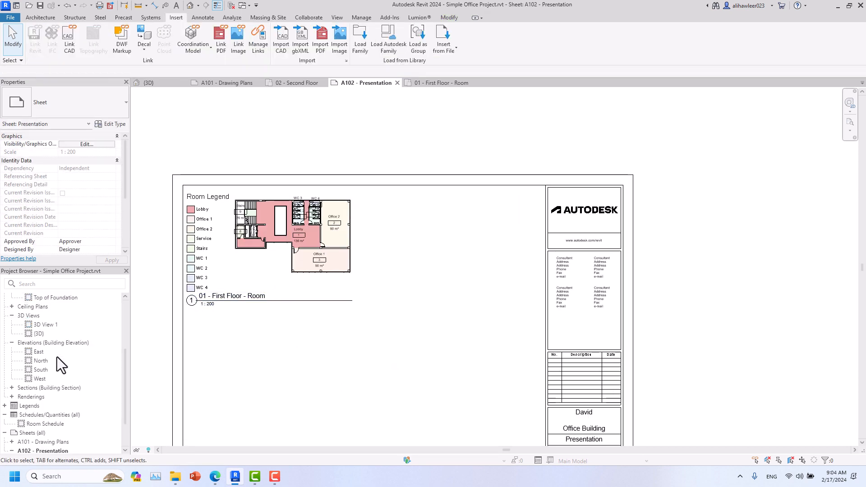
{"action": "scroll", "coordinate": [57, 357], "scroll_direction": "up", "scroll_amount": 3}
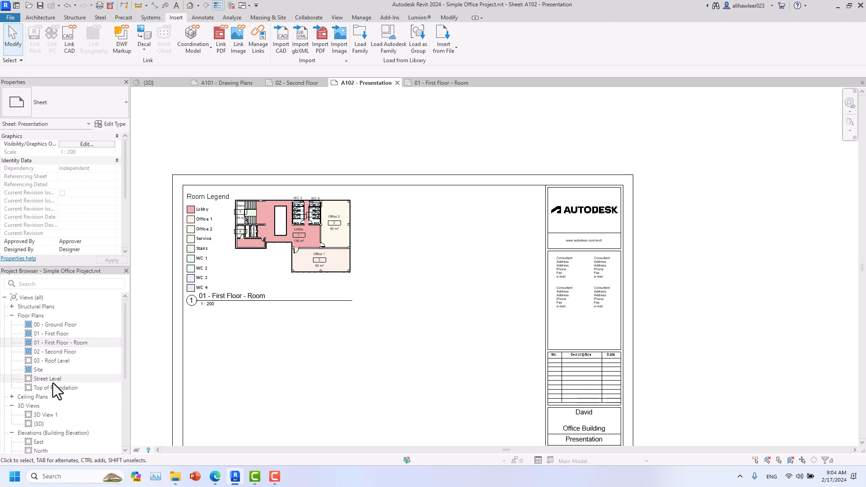
{"action": "scroll", "coordinate": [53, 384], "scroll_direction": "down", "scroll_amount": 5}
{"action": "double_click", "coordinate": [44, 324]}
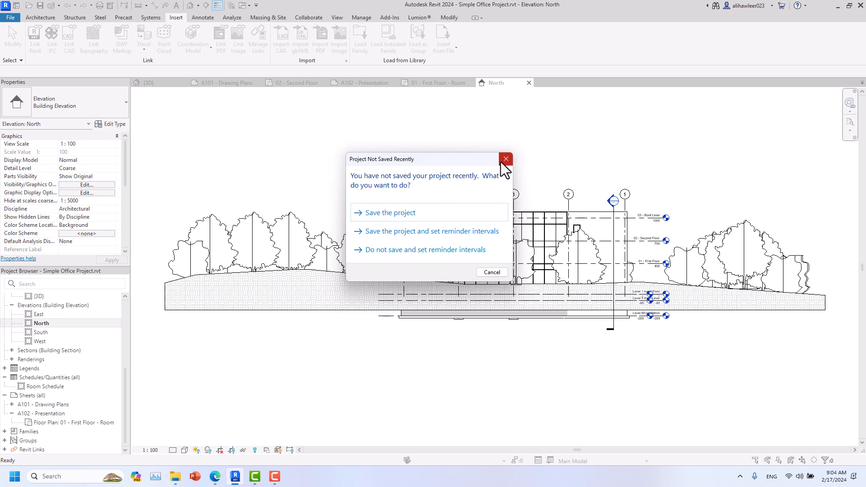
{"action": "left_click", "coordinate": [505, 161]}
{"action": "left_click", "coordinate": [529, 83]}
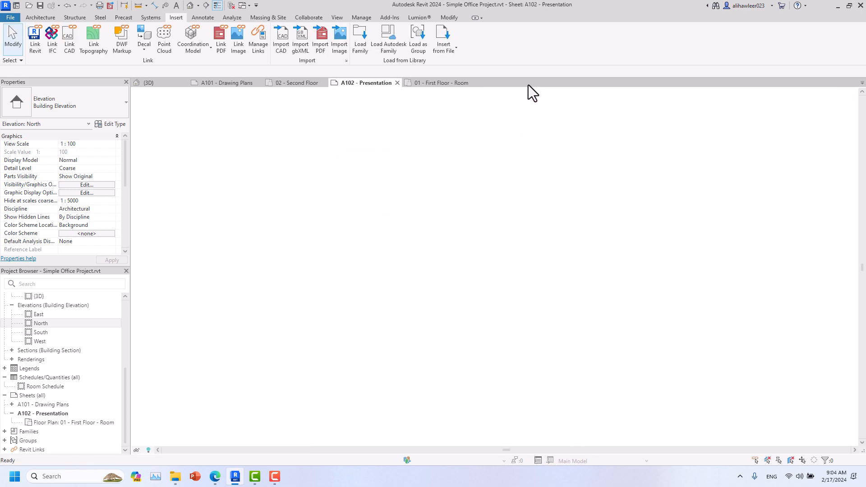
Open the South elevation and show its crop region
{"action": "double_click", "coordinate": [48, 334]}
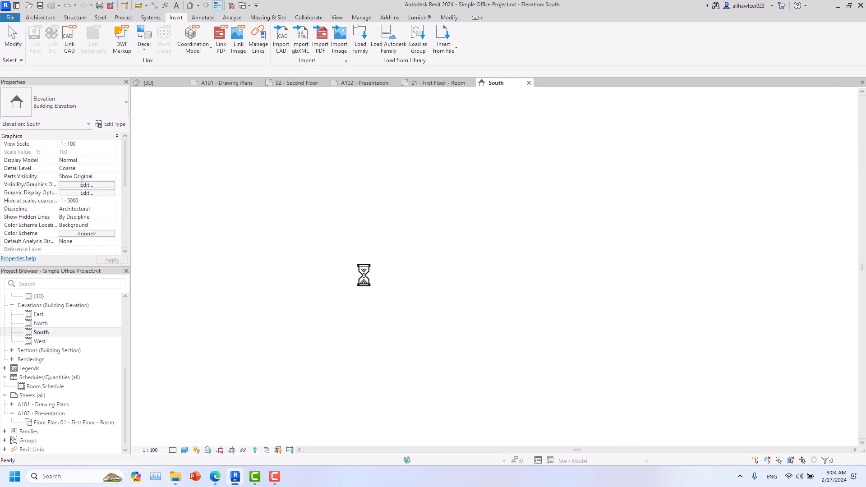
{"action": "scroll", "coordinate": [366, 296], "scroll_direction": "down", "scroll_amount": 4}
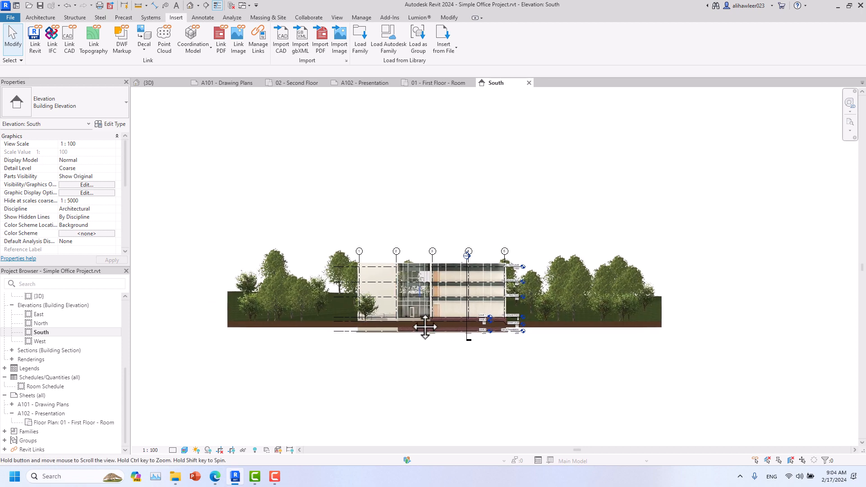
{"action": "left_click", "coordinate": [232, 450]}
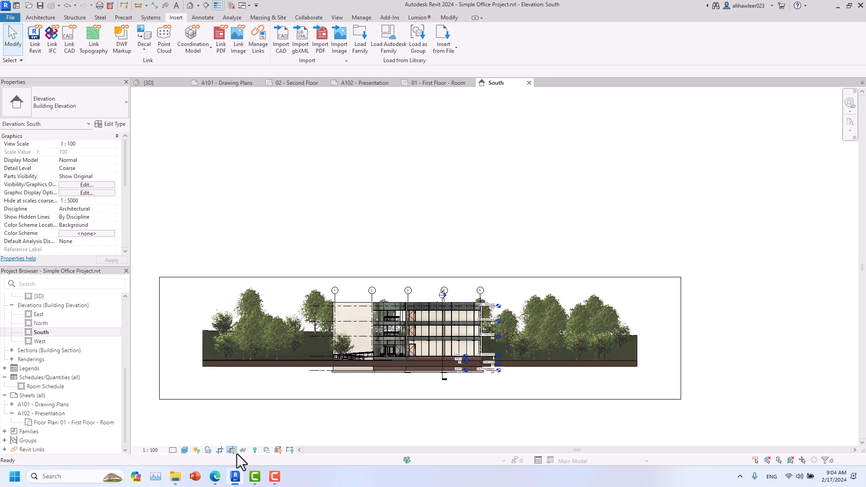
Set the South elevation's visual style to Hidden Line
{"action": "left_click", "coordinate": [160, 343]}
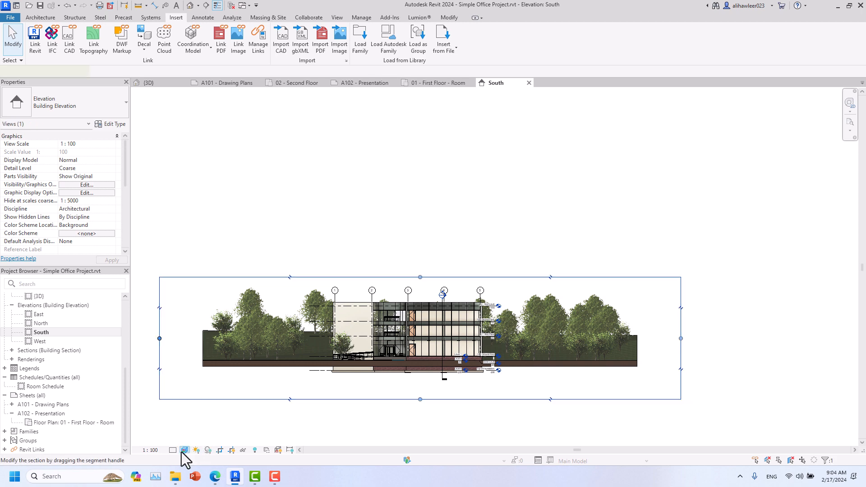
{"action": "left_click", "coordinate": [185, 450]}
{"action": "left_click", "coordinate": [197, 405]}
Tighten the South elevation's crop region around the building, bringing both sides in and raising the lower edge to just below ground
{"action": "left_click", "coordinate": [159, 339]}
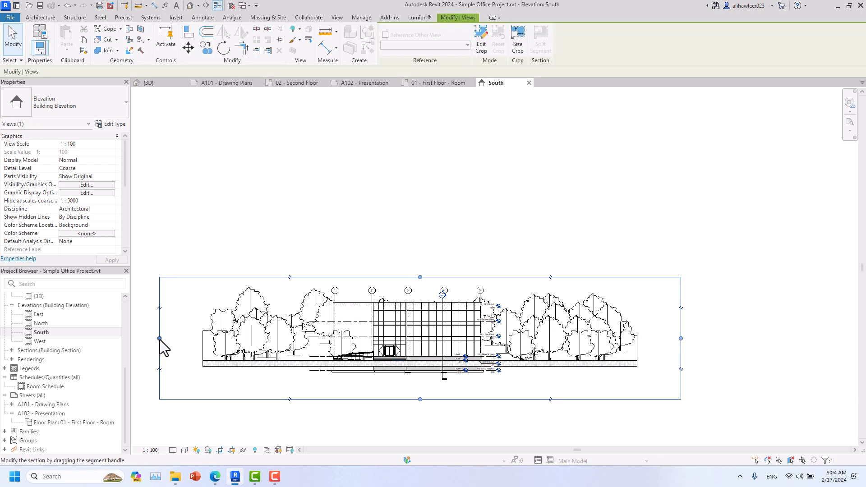
{"action": "left_click", "coordinate": [327, 338]}
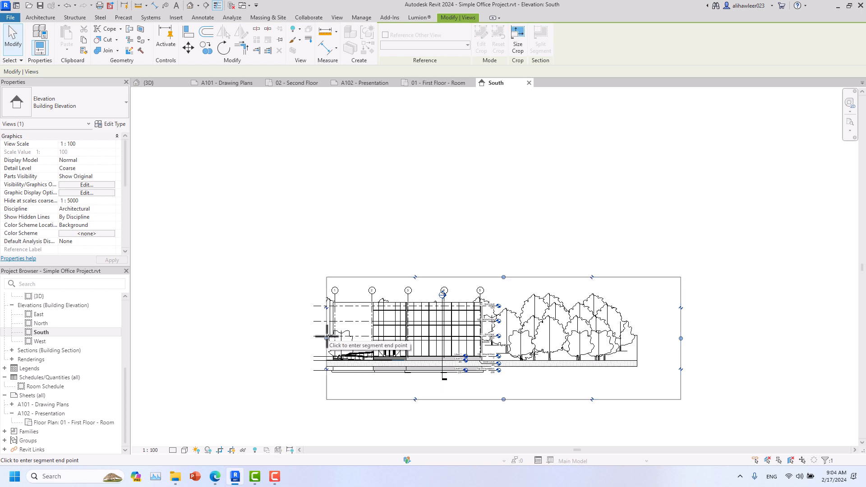
{"action": "left_click", "coordinate": [681, 338]}
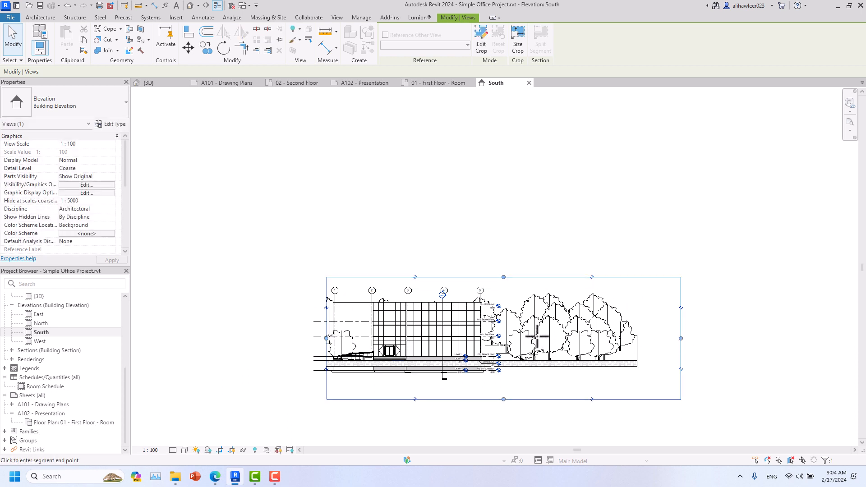
{"action": "left_click", "coordinate": [523, 338]}
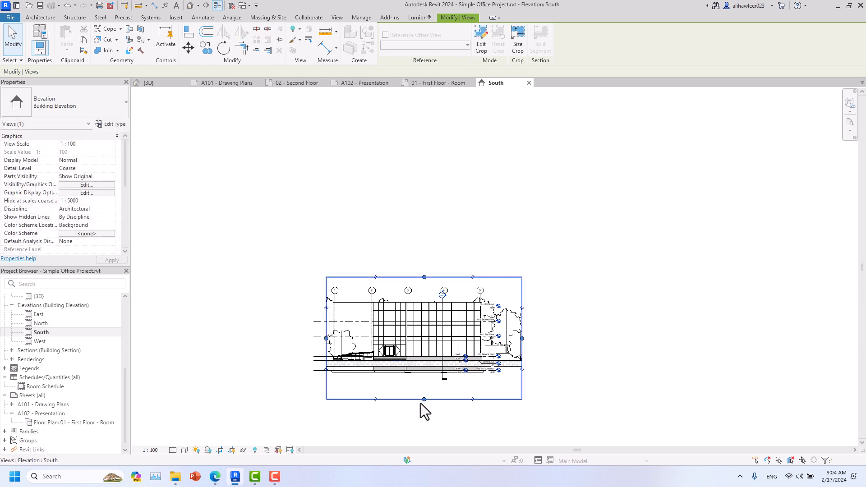
{"action": "left_click", "coordinate": [426, 365]}
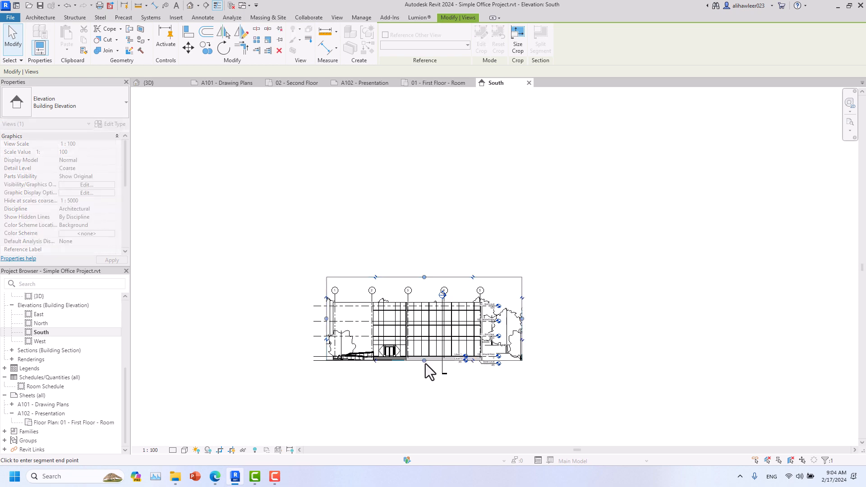
{"action": "left_click", "coordinate": [387, 378]}
Hide the section marker near grid 4 in the South elevation as an individual element
{"action": "scroll", "coordinate": [387, 370], "scroll_direction": "up", "scroll_amount": 3}
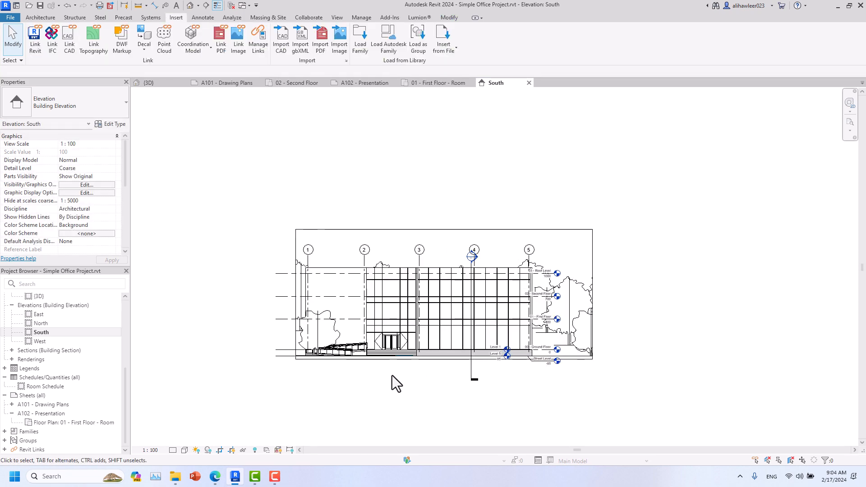
{"action": "middle_click_drag", "start_coordinate": [400, 394], "coordinate": [363, 402]}
{"action": "left_click", "coordinate": [435, 381]}
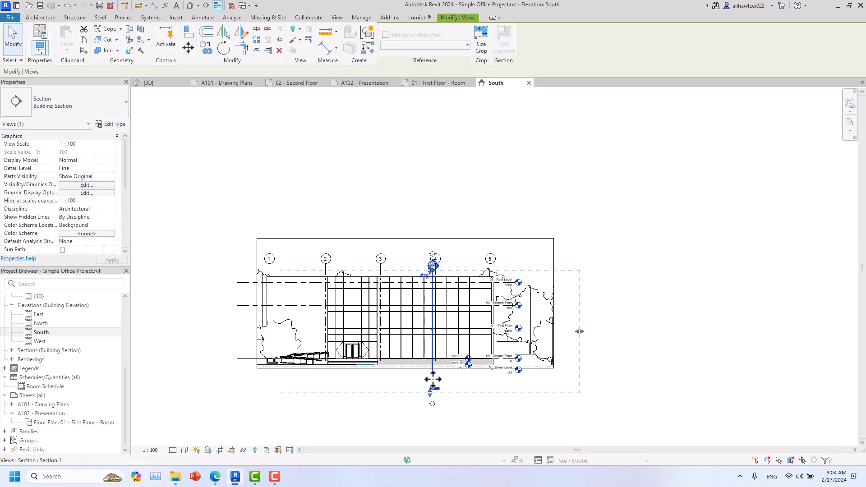
{"action": "right_click", "coordinate": [434, 381]}
{"action": "mouse_move", "coordinate": [481, 189]}
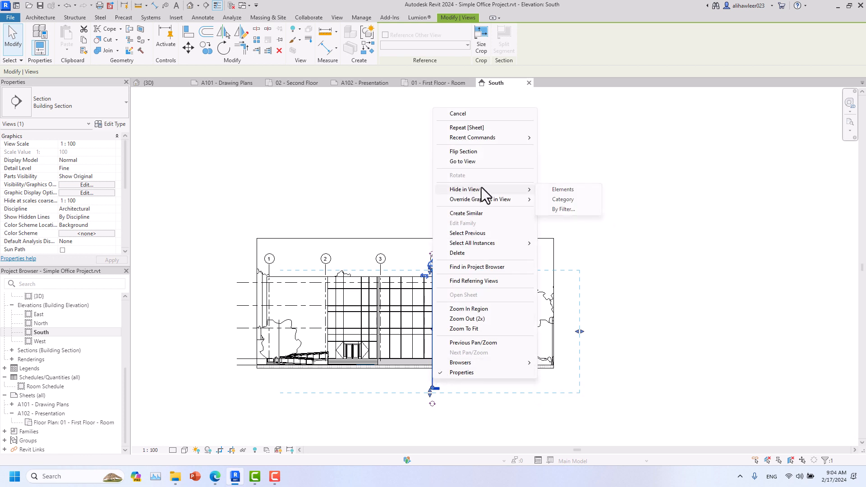
{"action": "left_click", "coordinate": [549, 189]}
{"action": "middle_click_drag", "start_coordinate": [426, 232], "coordinate": [405, 225]}
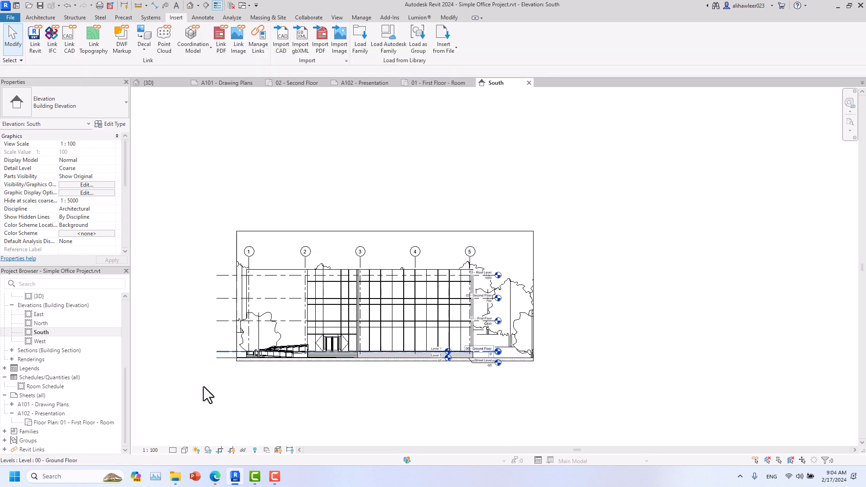
Turn on shadows in the South elevation
{"action": "left_click", "coordinate": [185, 451]}
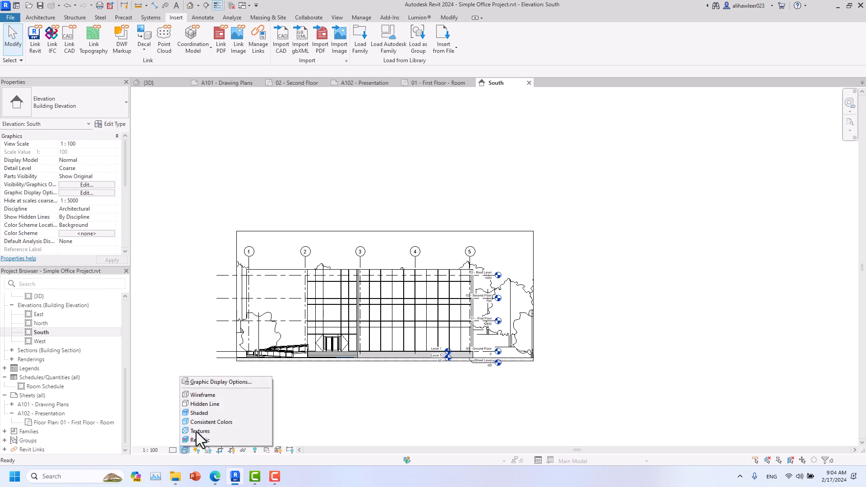
{"action": "left_click", "coordinate": [169, 404]}
{"action": "left_click", "coordinate": [208, 450]}
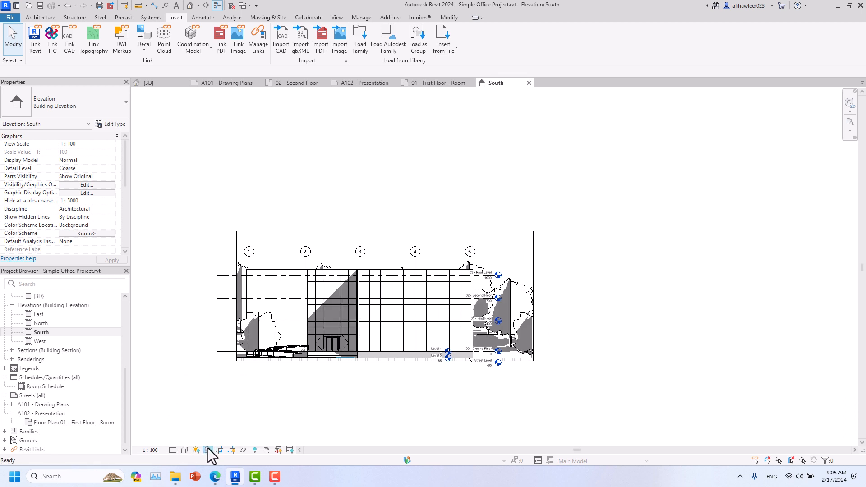
Enable ambient shadows in the South elevation's graphic display options alongside the cast shadows
{"action": "left_click", "coordinate": [185, 452]}
{"action": "left_click", "coordinate": [207, 382]}
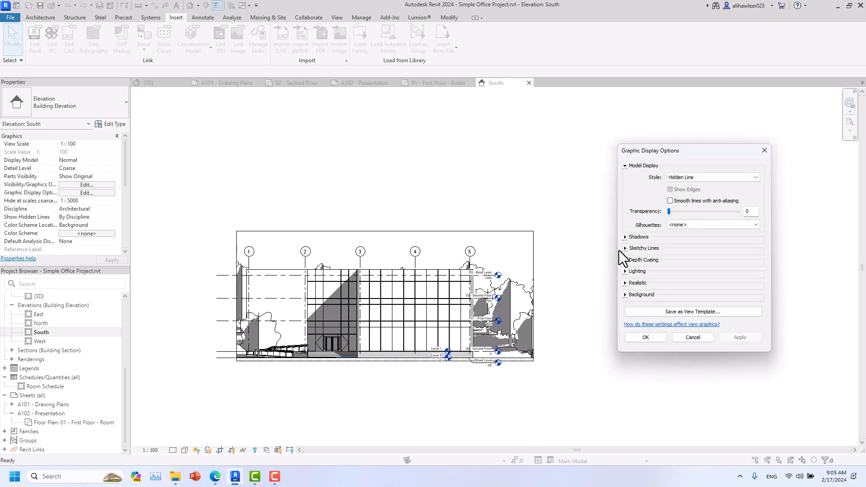
{"action": "left_click", "coordinate": [625, 237]}
{"action": "left_click", "coordinate": [672, 254]}
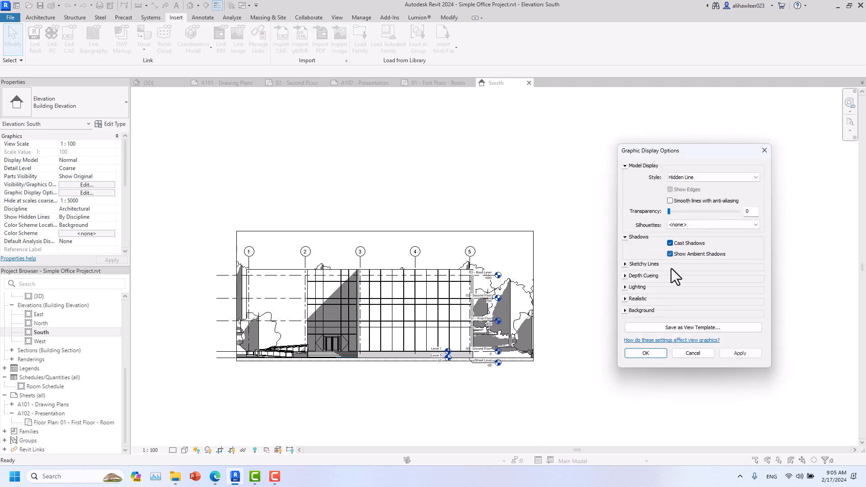
{"action": "left_click", "coordinate": [732, 354]}
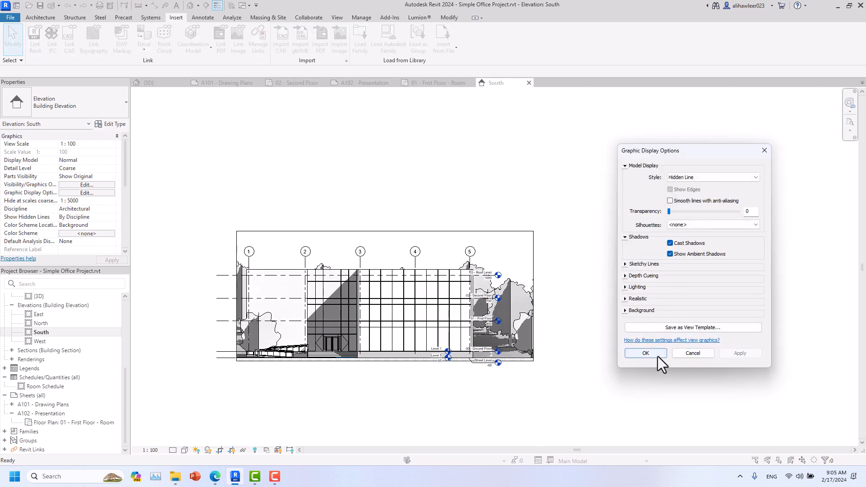
{"action": "left_click", "coordinate": [646, 353]}
Set the South elevation's view scale to 1 : 200
{"action": "scroll", "coordinate": [400, 363], "scroll_direction": "up", "scroll_amount": 3}
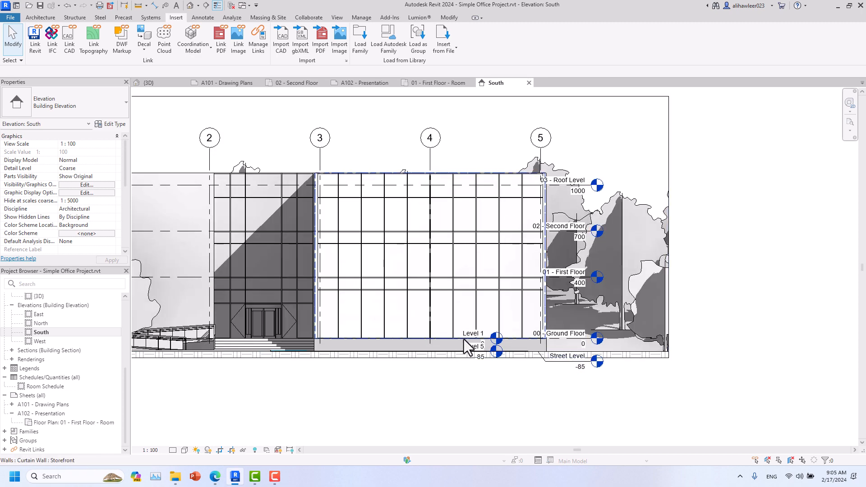
{"action": "scroll", "coordinate": [453, 341], "scroll_direction": "down", "scroll_amount": 2}
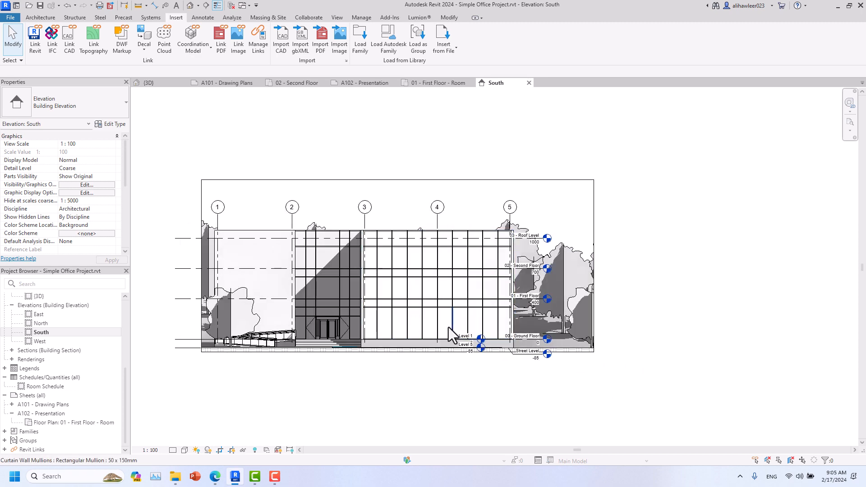
{"action": "mouse_move", "coordinate": [396, 386]}
{"action": "middle_mouse_down"}
{"action": "mouse_move", "coordinate": [395, 394]}
{"action": "mouse_move", "coordinate": [441, 387]}
{"action": "middle_mouse_up"}
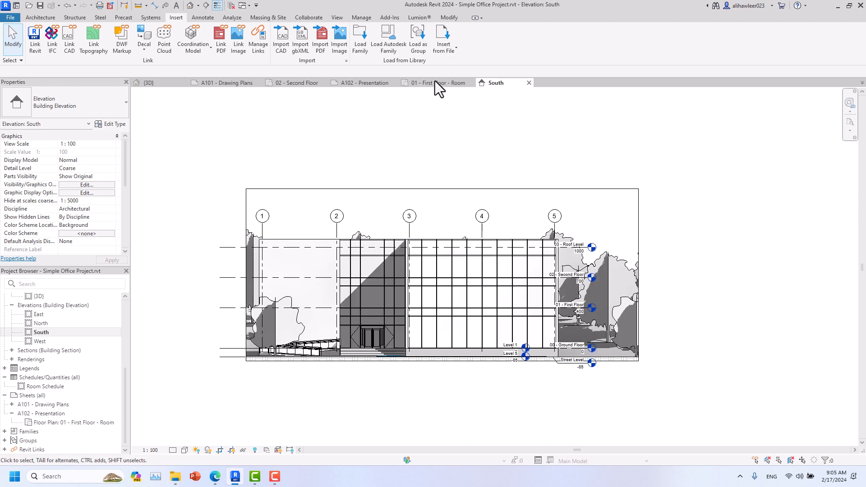
{"action": "left_click", "coordinate": [151, 450]}
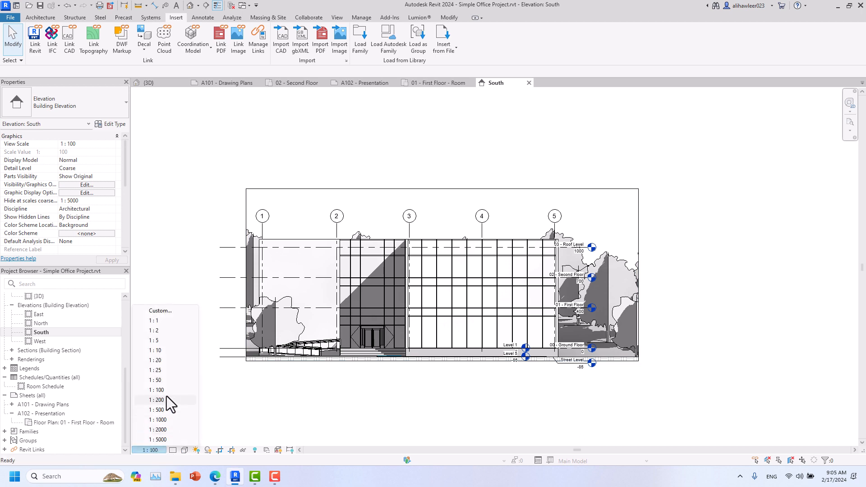
{"action": "left_click", "coordinate": [166, 402]}
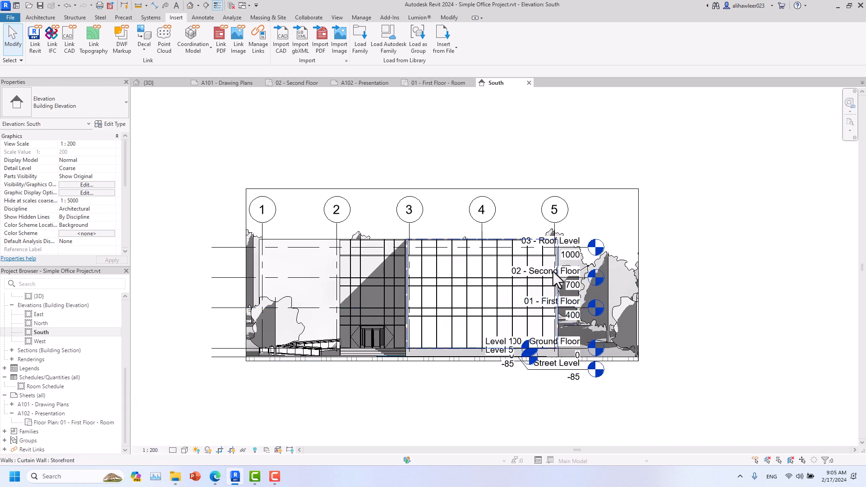
Extend the level lines in the South elevation so their heads sit clear of the building, outside the crop region's right side
{"action": "left_click", "coordinate": [593, 255]}
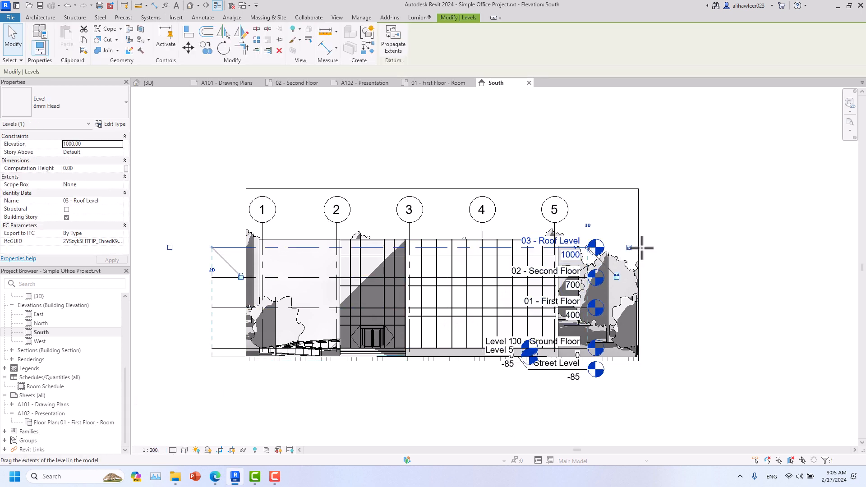
{"action": "left_click_drag", "start_coordinate": [642, 248], "coordinate": [676, 248]}
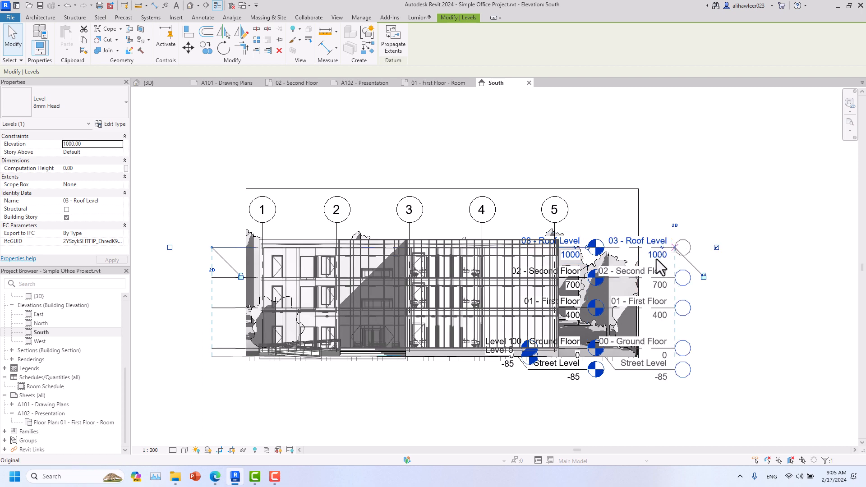
{"action": "left_click", "coordinate": [446, 405]}
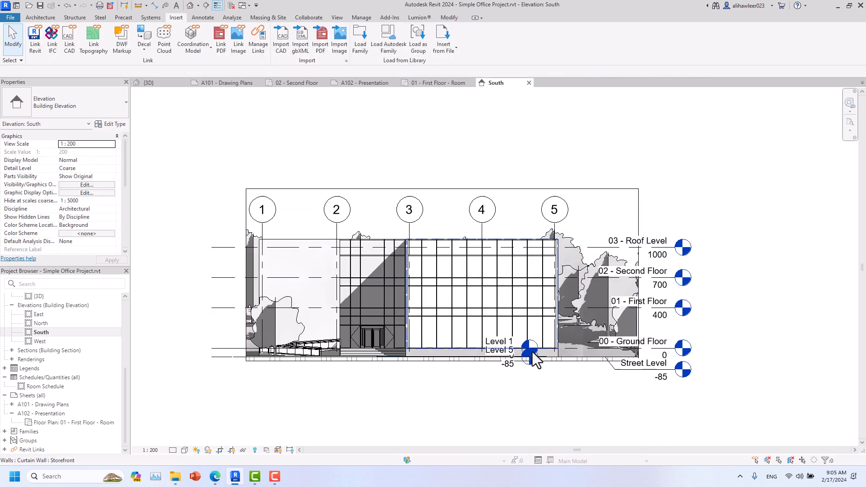
Examine the stray Level 1 and Level 5 markers and the linked site models' display settings, including annotation categories, in the South elevation's visibility overrides
{"action": "scroll", "coordinate": [528, 360], "scroll_direction": "up", "scroll_amount": 3}
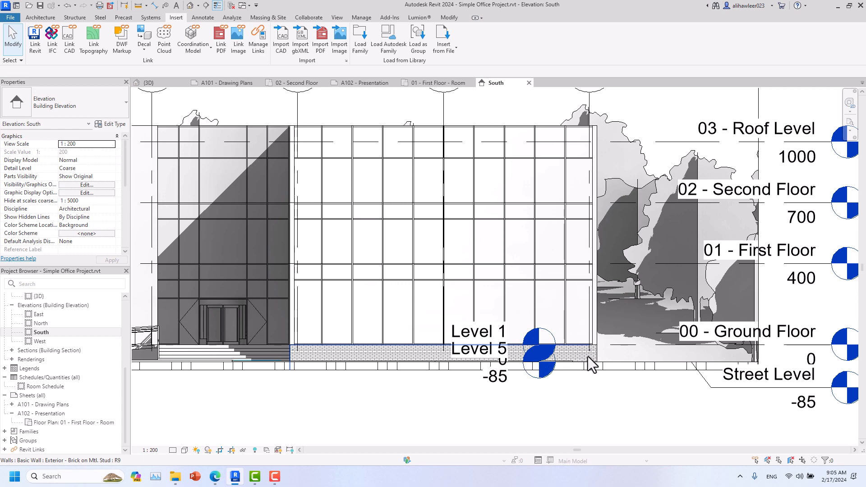
{"action": "scroll", "coordinate": [481, 361], "scroll_direction": "down", "scroll_amount": 3}
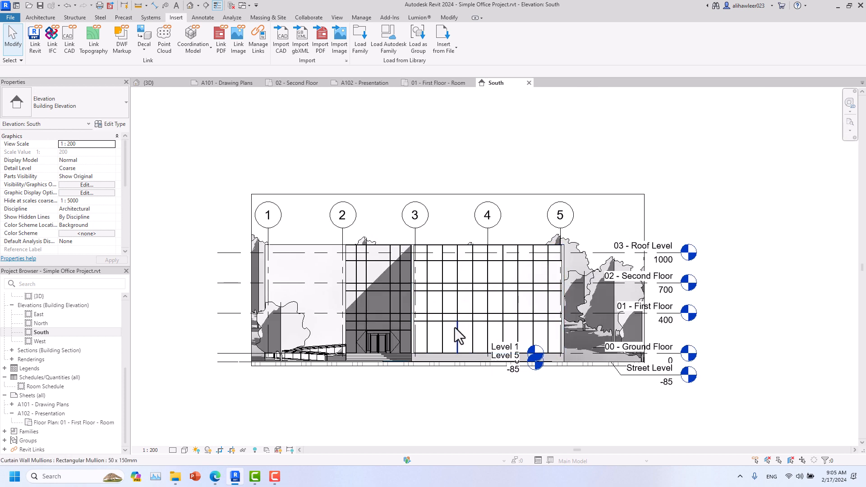
{"action": "key", "text": "g"}
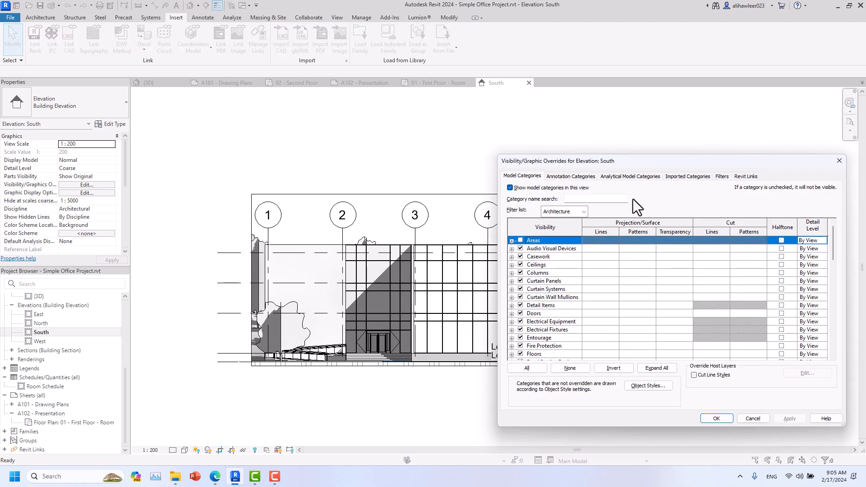
{"action": "left_click", "coordinate": [740, 176]}
{"action": "left_click", "coordinate": [512, 217]}
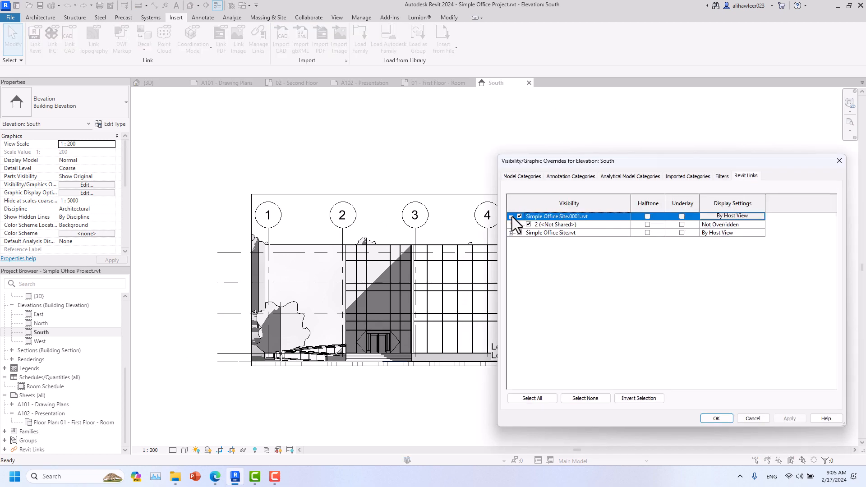
{"action": "left_click", "coordinate": [514, 233]}
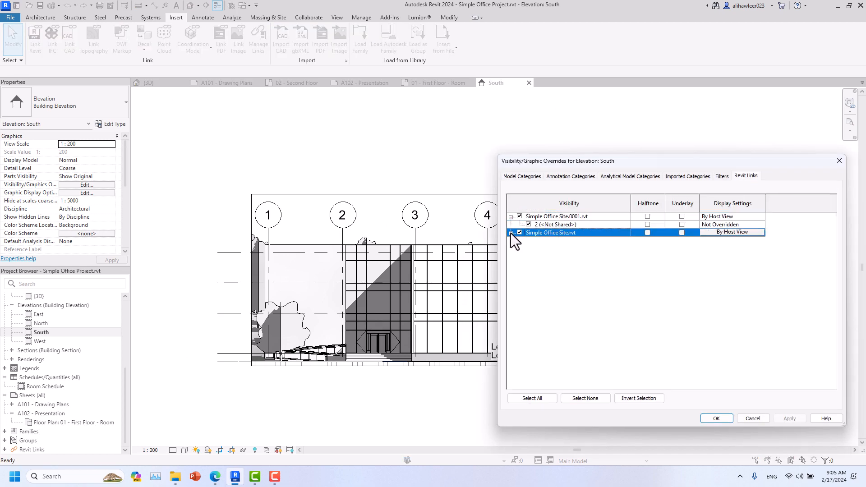
{"action": "left_click", "coordinate": [511, 218]}
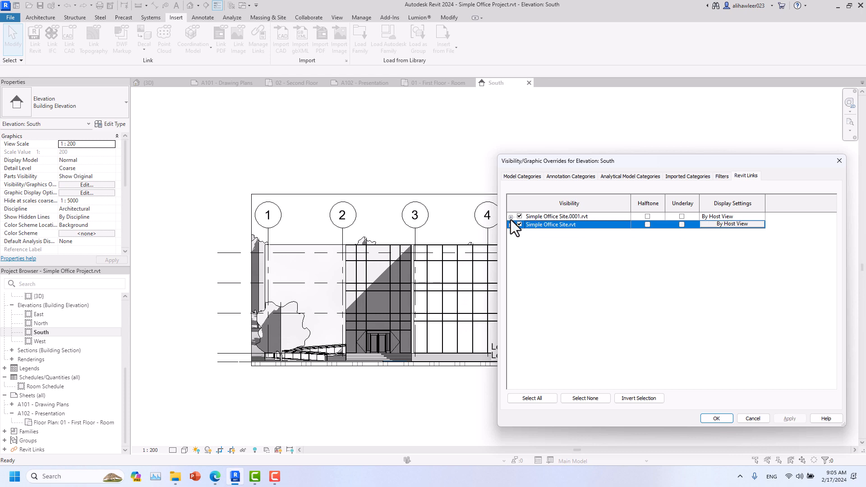
{"action": "left_click", "coordinate": [745, 220]}
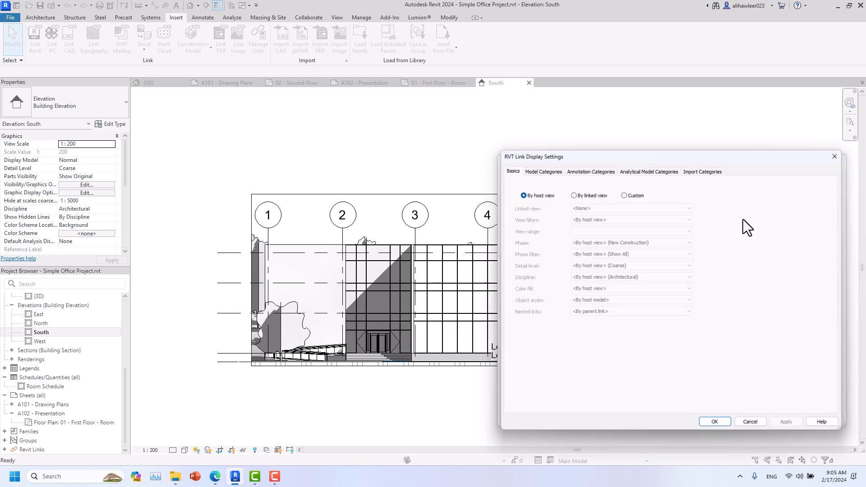
{"action": "left_click", "coordinate": [569, 170]}
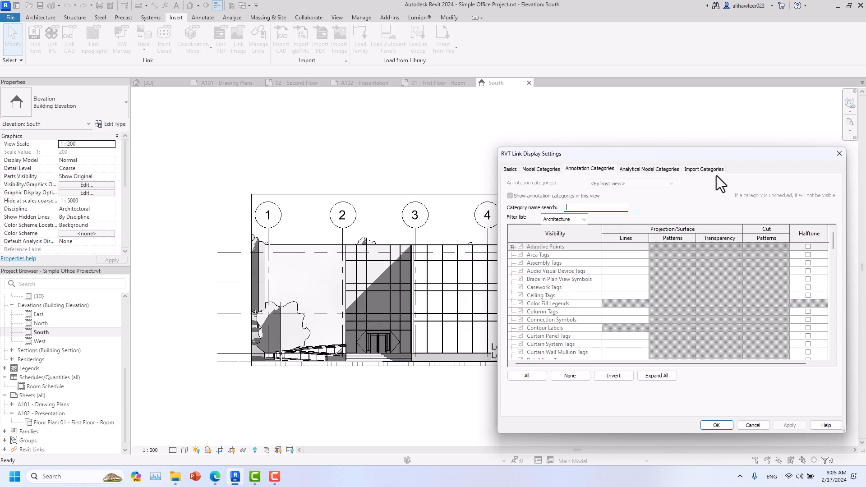
{"action": "left_click", "coordinate": [839, 155]}
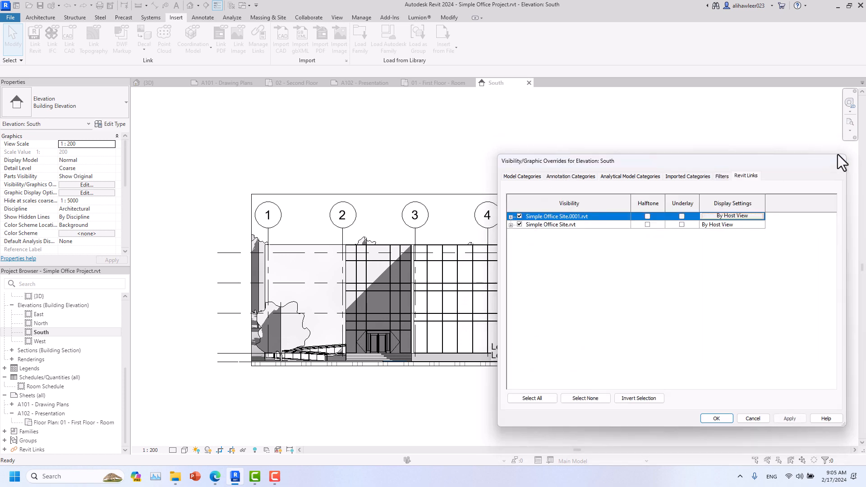
{"action": "left_click", "coordinate": [840, 155]}
Place the South elevation on the A102 - Presentation sheet beside the first floor room plan, aligning the two view titles
{"action": "scroll", "coordinate": [544, 271], "scroll_direction": "down", "scroll_amount": 2}
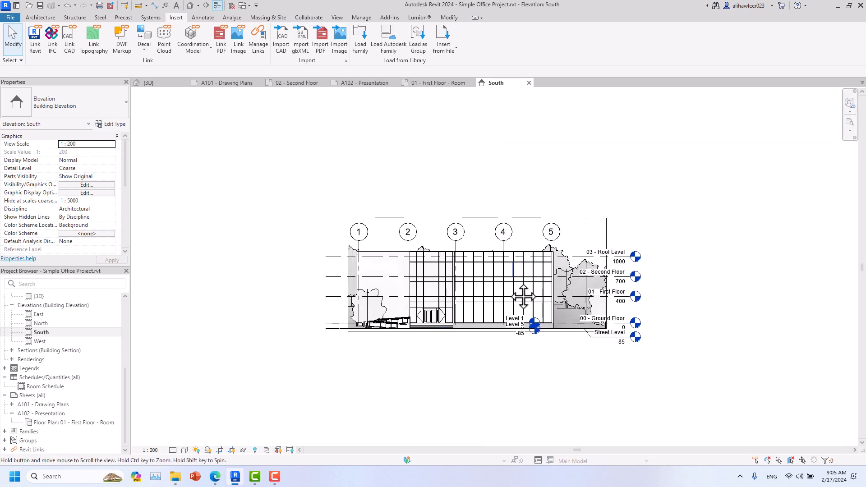
{"action": "middle_click_drag", "start_coordinate": [526, 282], "coordinate": [524, 306]}
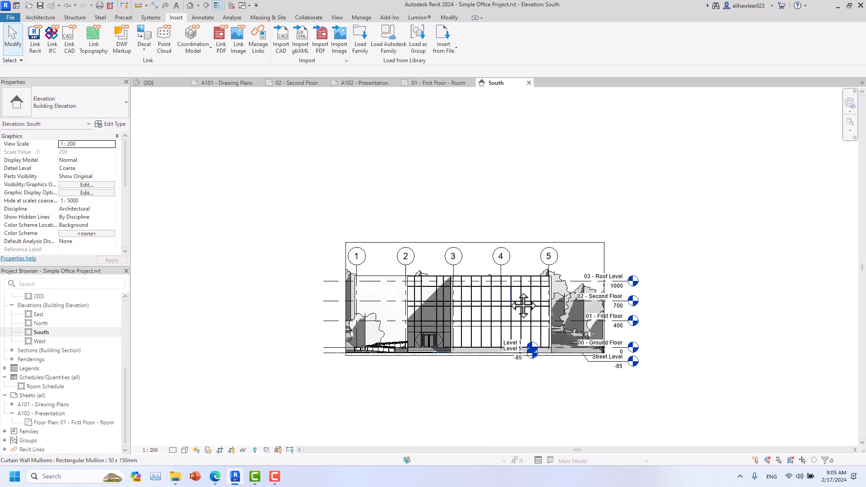
{"action": "left_click", "coordinate": [376, 85]}
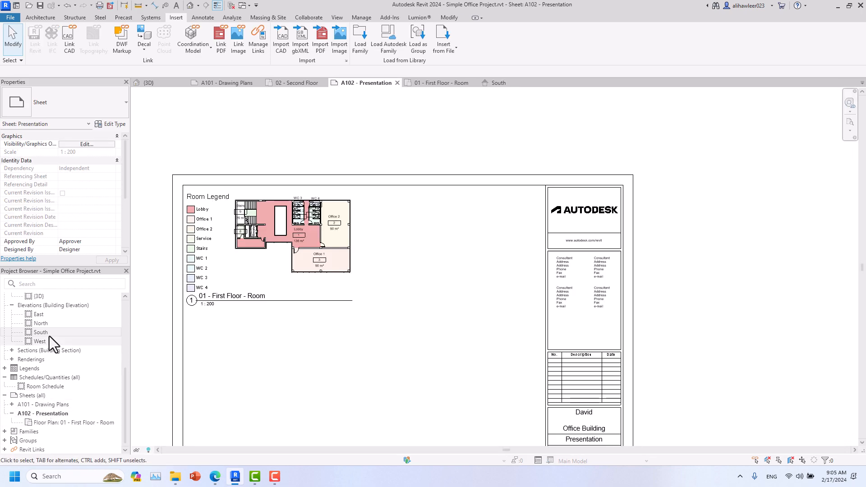
{"action": "left_click_drag", "start_coordinate": [47, 334], "coordinate": [378, 302]}
{"action": "left_click_drag", "start_coordinate": [430, 264], "coordinate": [432, 263]}
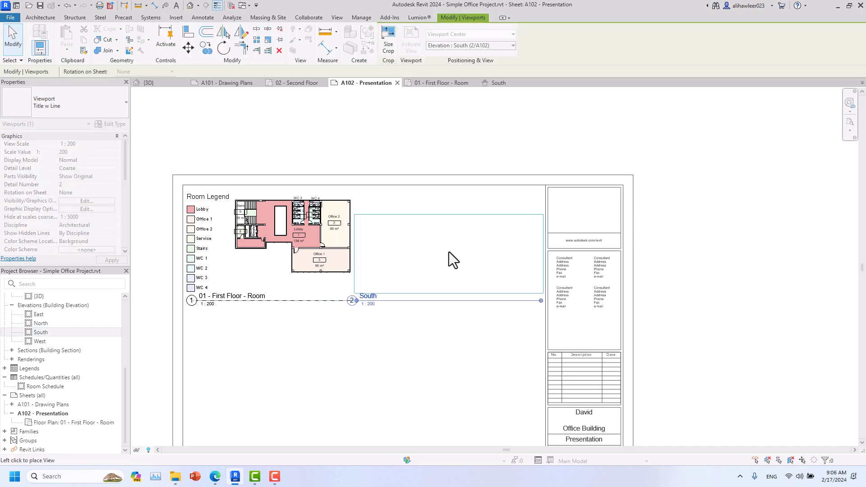
{"action": "left_click", "coordinate": [448, 252]}
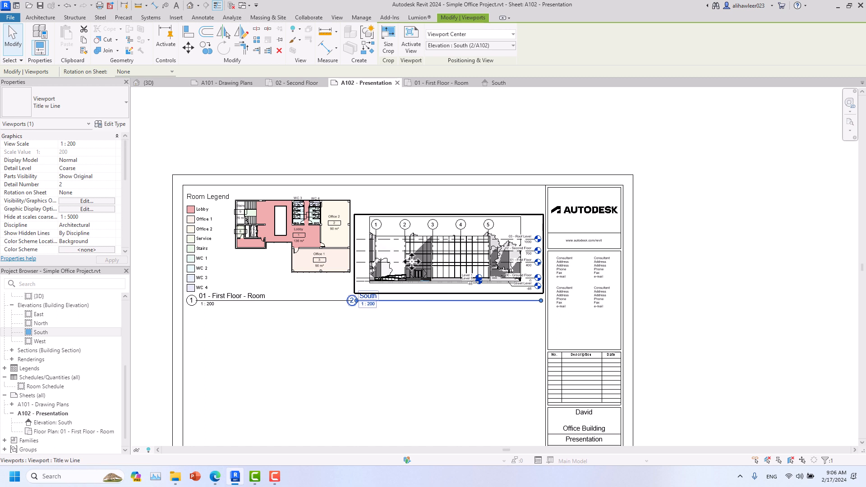
Hide the crop region boundary in the South elevation view while keeping the view cropped
{"action": "left_click", "coordinate": [497, 82]}
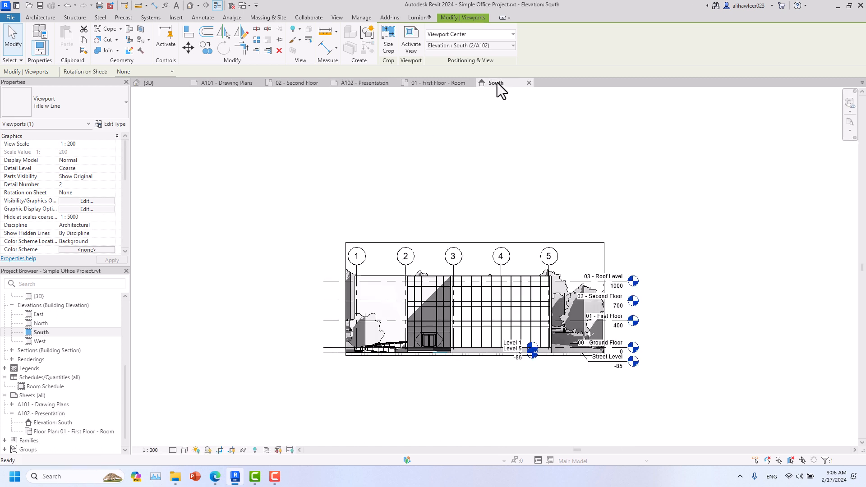
{"action": "left_click", "coordinate": [231, 450]}
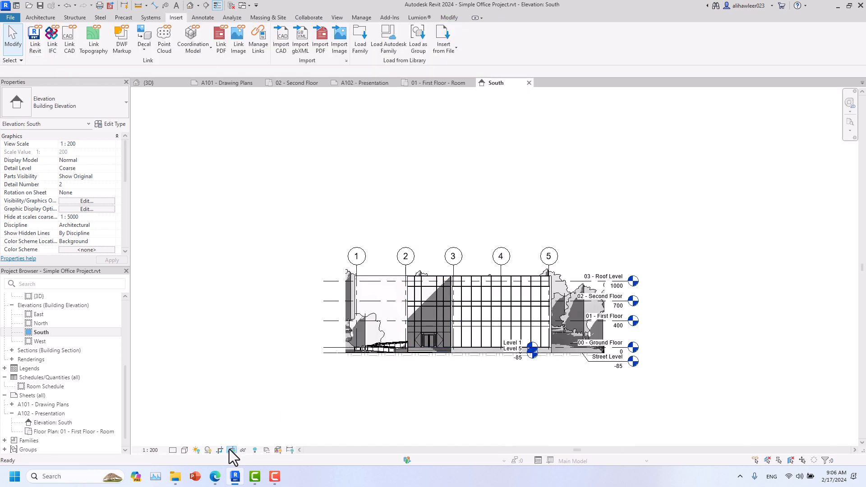
{"action": "left_click", "coordinate": [223, 452]}
{"action": "left_click", "coordinate": [224, 453]}
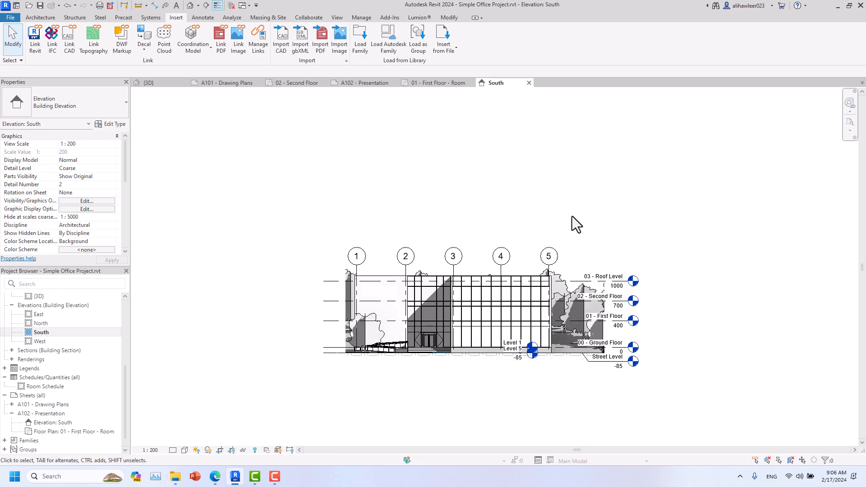
Activate the South viewport on the A102 - Presentation sheet, show its crop region and pull the left crop edge in close to grid 1
{"action": "left_click", "coordinate": [425, 84]}
{"action": "left_click", "coordinate": [354, 86]}
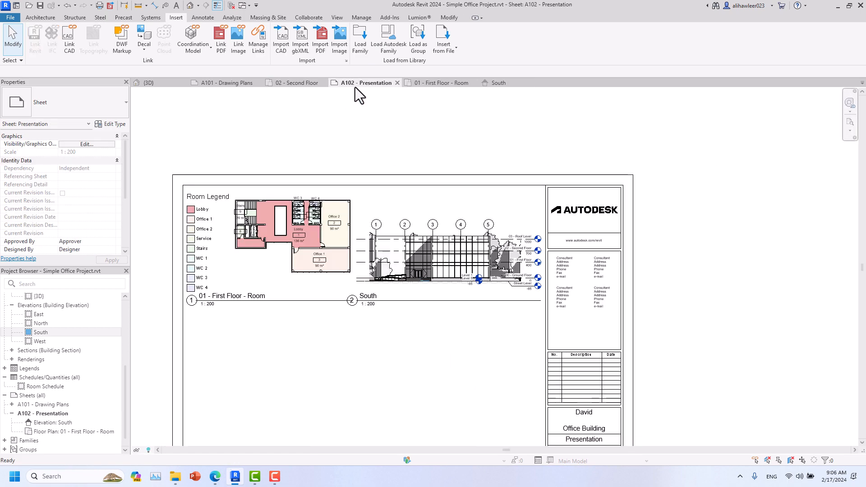
{"action": "left_click", "coordinate": [413, 250]}
{"action": "scroll", "coordinate": [478, 275], "scroll_direction": "up", "scroll_amount": 2}
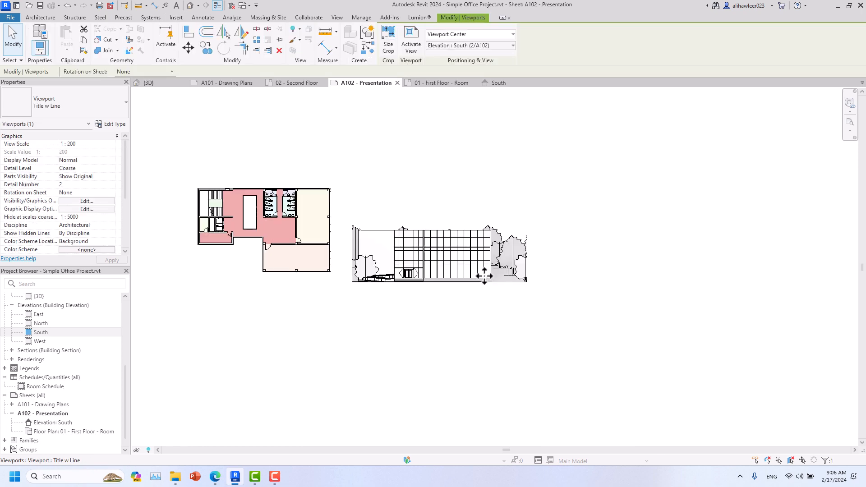
{"action": "double_click", "coordinate": [321, 247]}
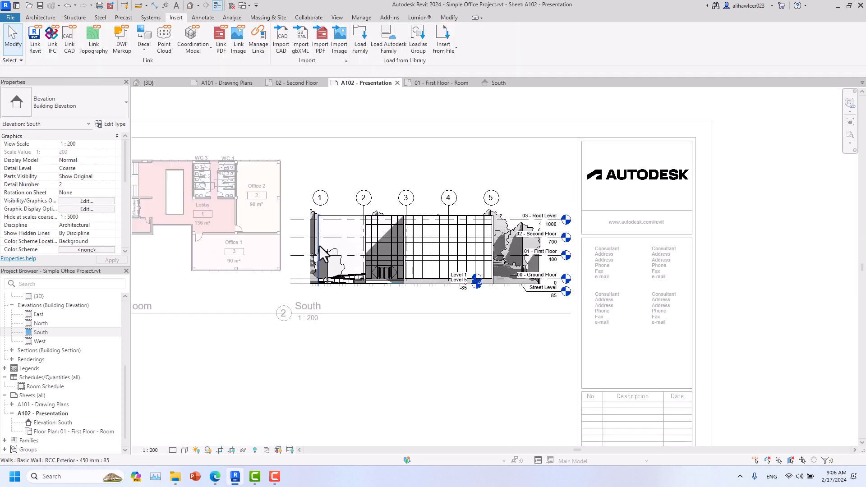
{"action": "double_click", "coordinate": [381, 346]}
{"action": "double_click", "coordinate": [339, 262]}
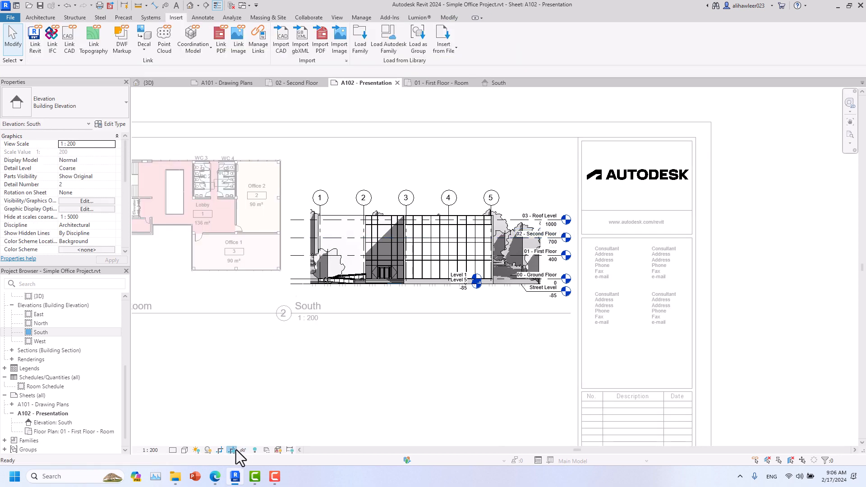
{"action": "left_click", "coordinate": [311, 237]}
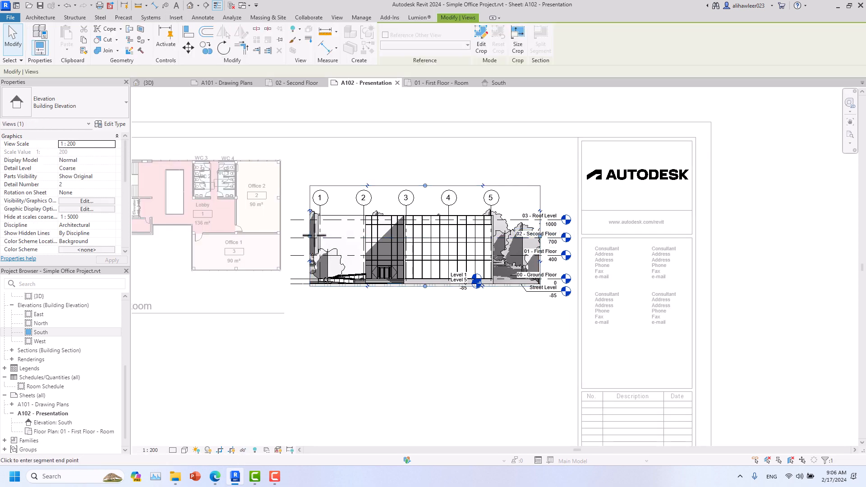
{"action": "left_click_drag", "start_coordinate": [312, 235], "coordinate": [316, 235]}
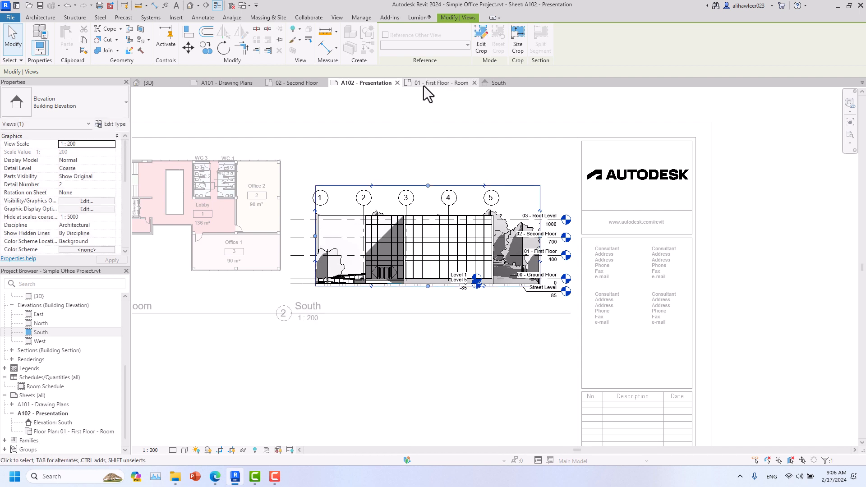
Shorten the left ends of the level lines toward the building in the South elevation and leave the activated viewport
{"action": "left_click", "coordinate": [303, 220]}
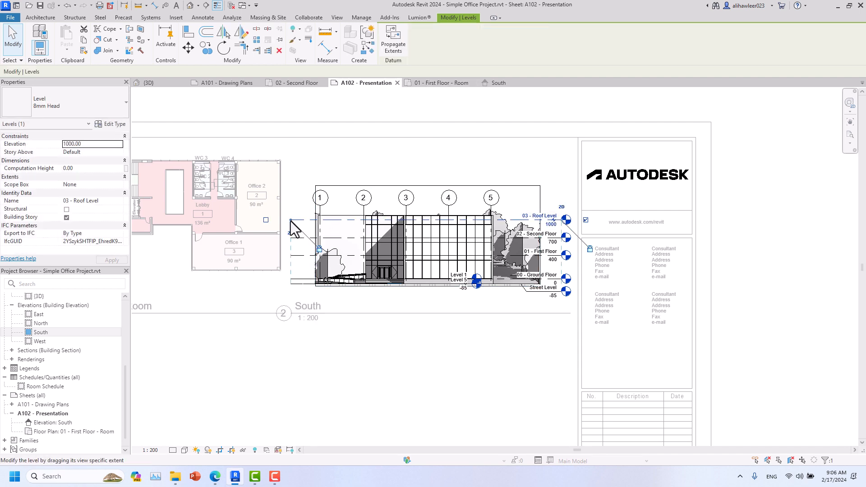
{"action": "left_click_drag", "start_coordinate": [306, 220], "coordinate": [314, 220]}
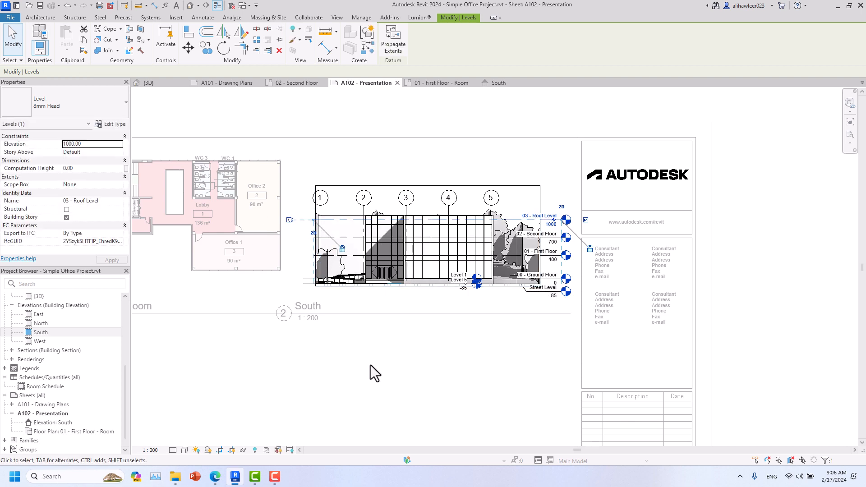
{"action": "left_click", "coordinate": [471, 362]}
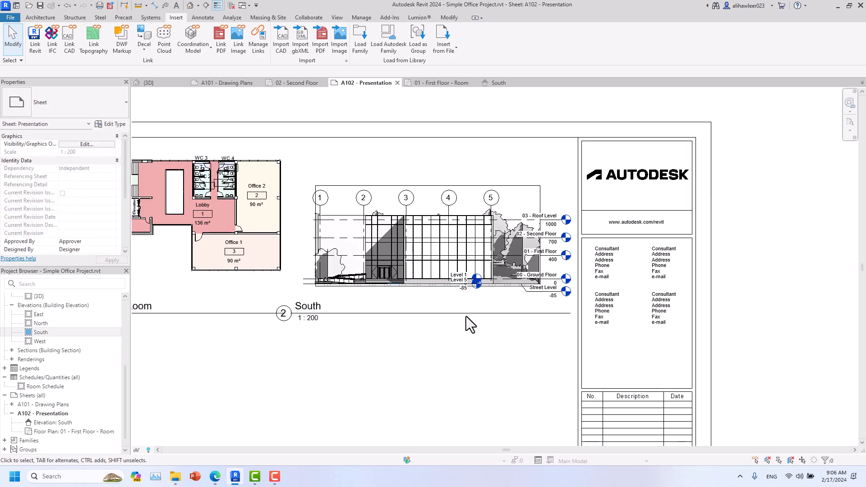
Move the South view title to the right under the elevation and shorten its title line to the crop region's right edge
{"action": "left_click", "coordinate": [344, 314]}
{"action": "left_click_drag", "start_coordinate": [344, 314], "coordinate": [374, 311]}
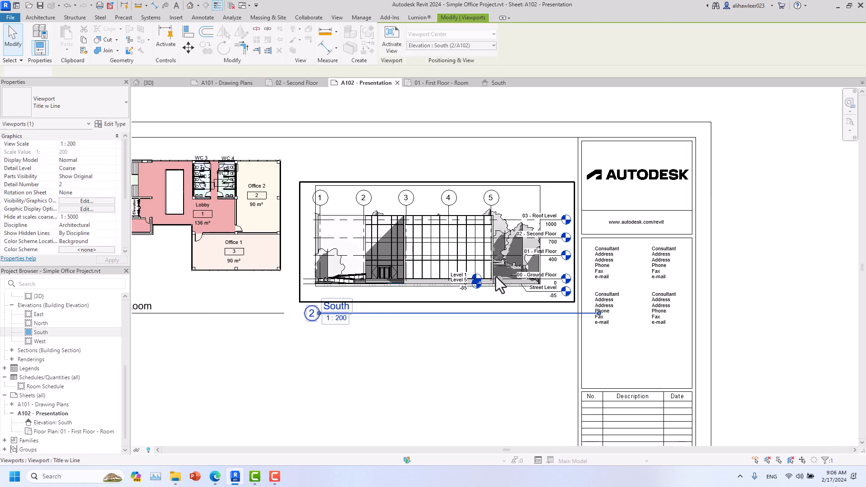
{"action": "left_click_drag", "start_coordinate": [596, 313], "coordinate": [541, 312]}
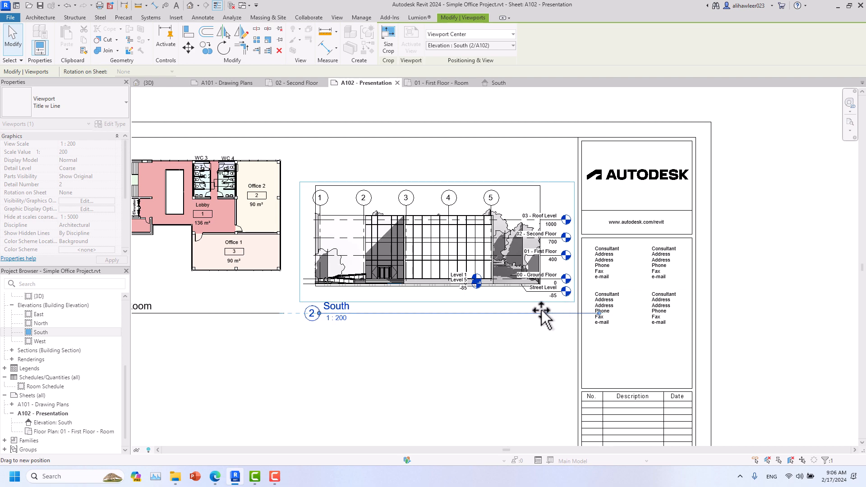
{"action": "left_click", "coordinate": [534, 347]}
Open the Section 1 building section view
{"action": "scroll", "coordinate": [533, 354], "scroll_direction": "down", "scroll_amount": 1}
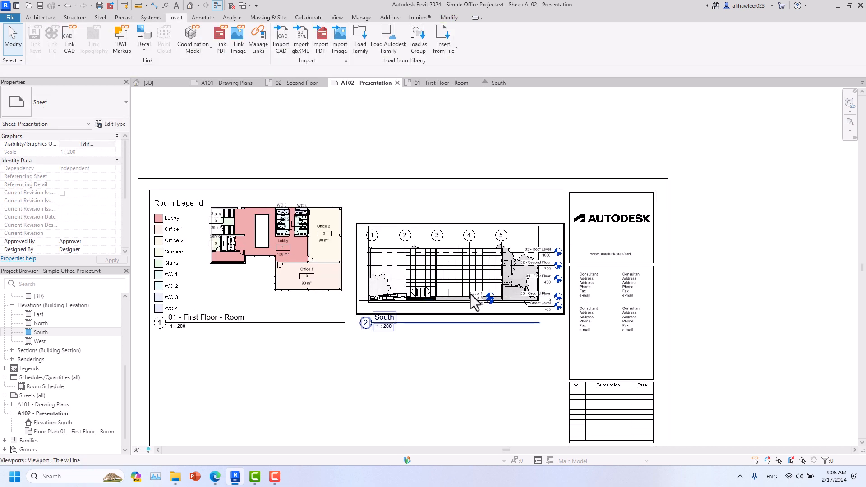
{"action": "middle_click_drag", "start_coordinate": [465, 350], "coordinate": [452, 279]}
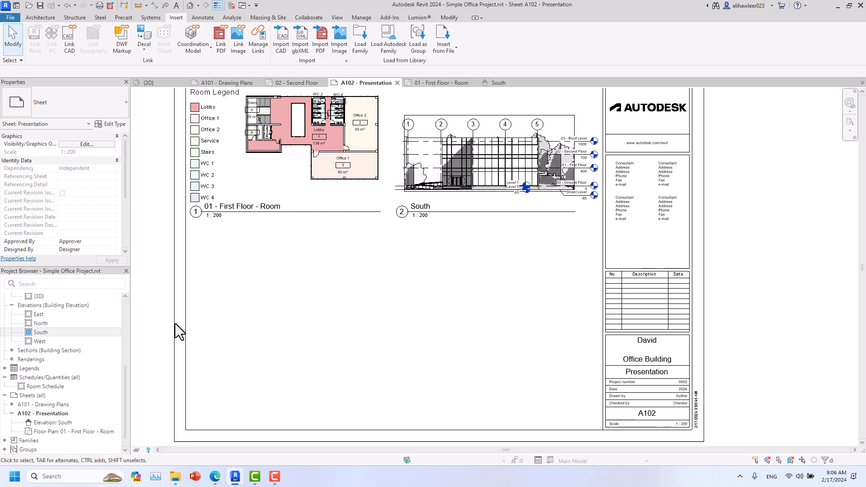
{"action": "left_click", "coordinate": [12, 351]}
{"action": "double_click", "coordinate": [39, 360]}
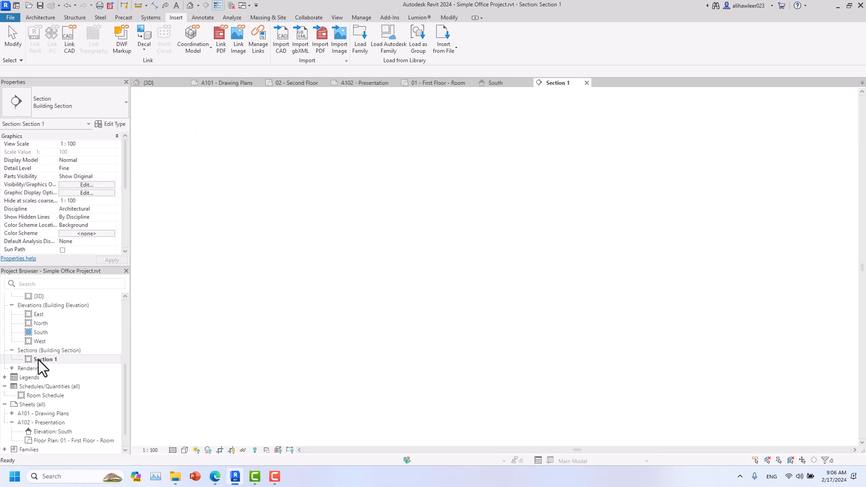
Try a view scale of 1 : 200 for Section 1 and return it to 1 : 100
{"action": "left_click", "coordinate": [153, 450]}
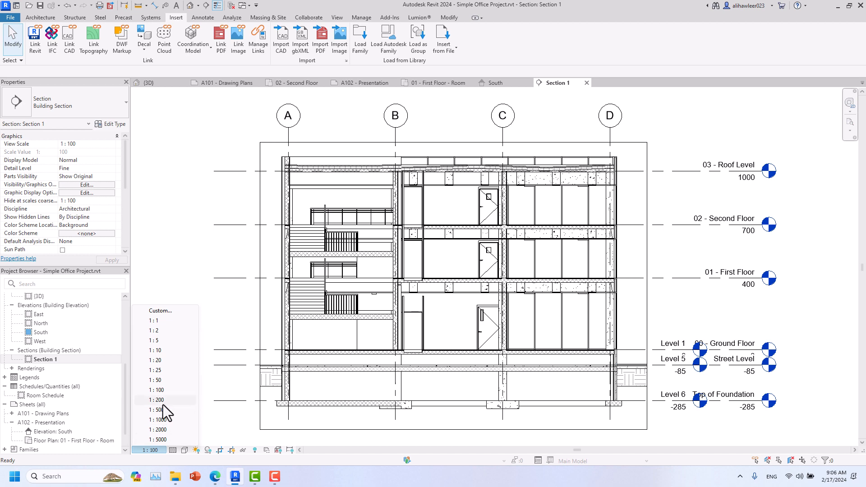
{"action": "left_click", "coordinate": [162, 402]}
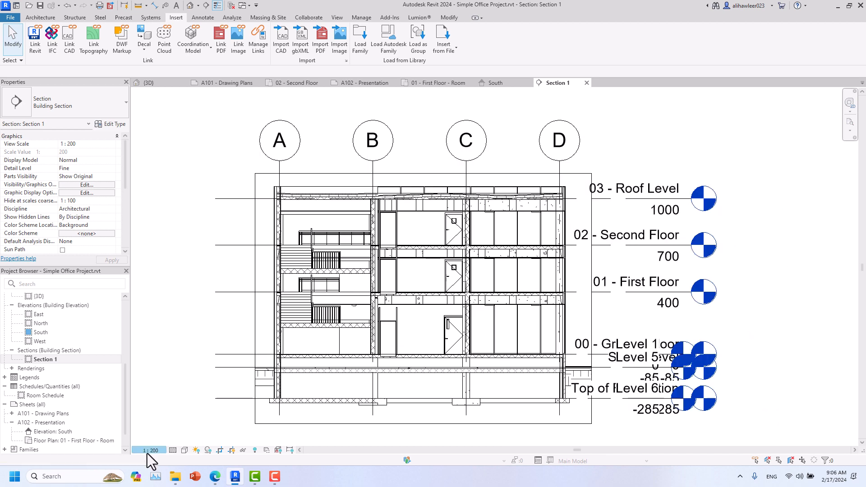
{"action": "left_click", "coordinate": [147, 451]}
{"action": "left_click", "coordinate": [164, 388]}
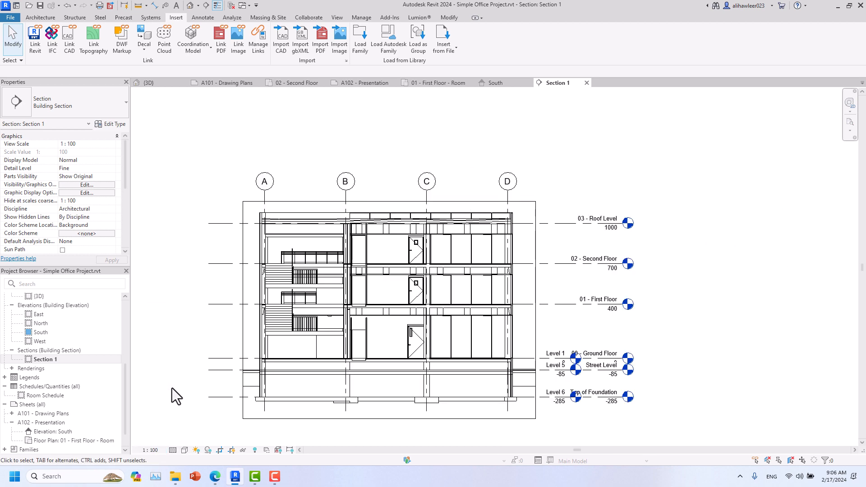
Place Section 1 on the A102 - Presentation sheet below the first floor room plan
{"action": "left_click", "coordinate": [368, 84]}
{"action": "left_click_drag", "start_coordinate": [48, 359], "coordinate": [282, 323]}
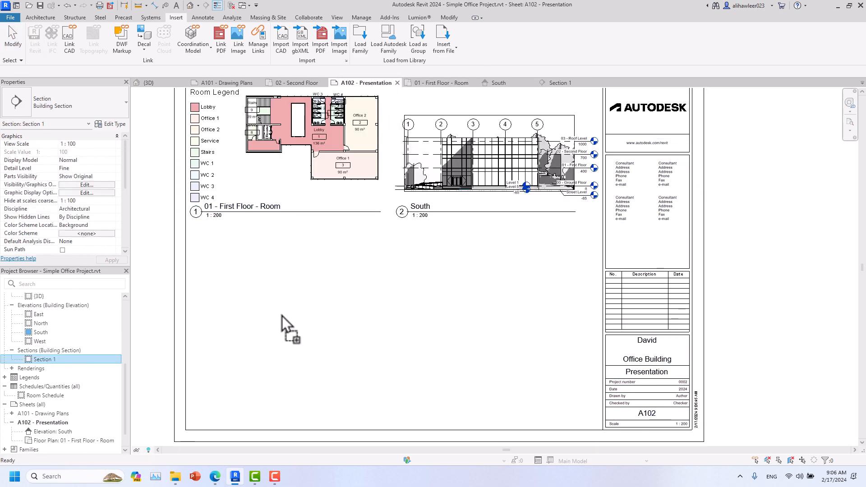
{"action": "left_click", "coordinate": [345, 321]}
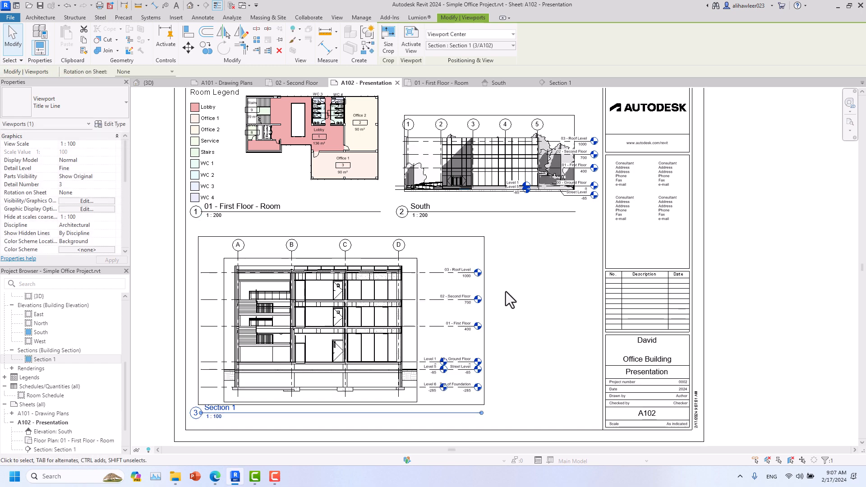
Hide the crop region boundary in the Section 1 view
{"action": "left_click", "coordinate": [559, 83]}
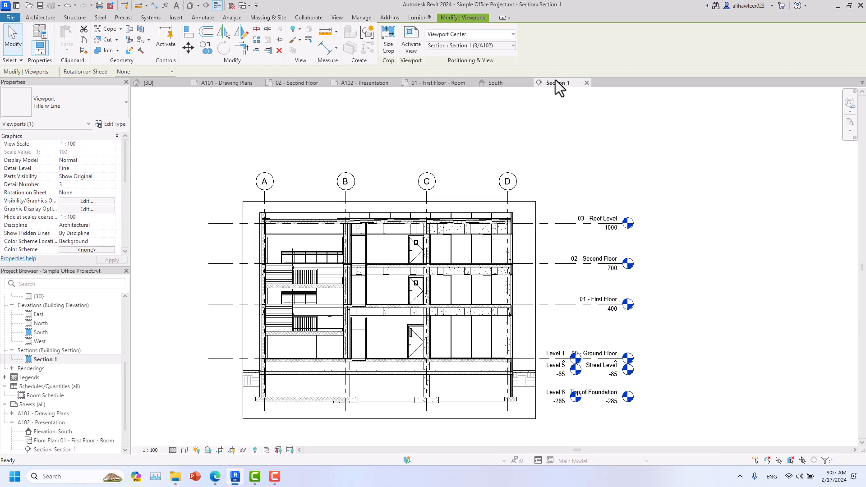
{"action": "left_click", "coordinate": [235, 450]}
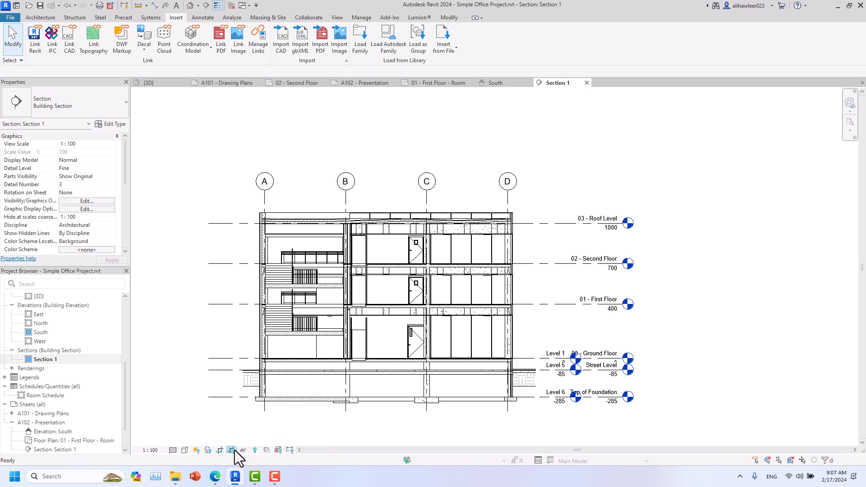
Try to shorten the level lines at both ends in Section 1 so they sit closer to the building
{"action": "left_click", "coordinate": [210, 305]}
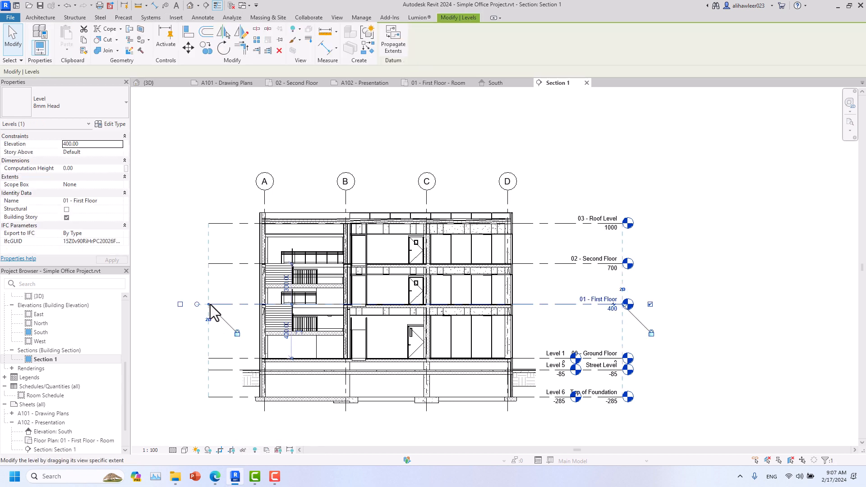
{"action": "left_click_drag", "start_coordinate": [202, 305], "coordinate": [258, 301]}
{"action": "left_click", "coordinate": [562, 224]}
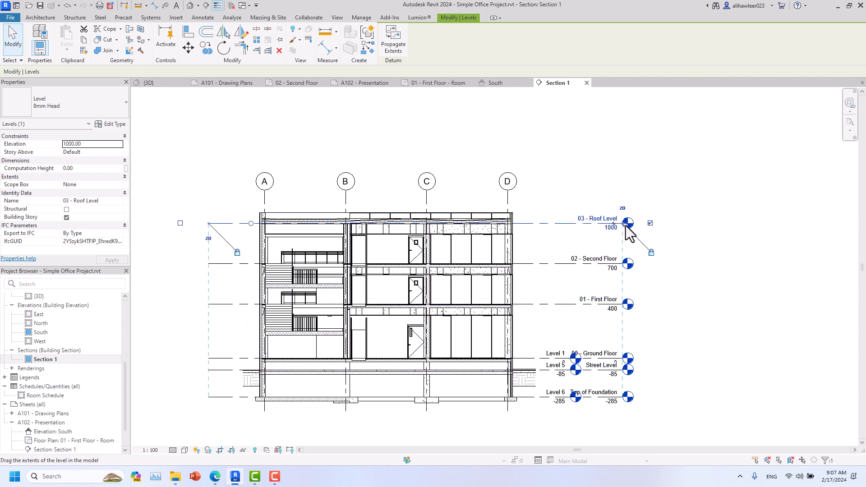
{"action": "left_click_drag", "start_coordinate": [623, 225], "coordinate": [538, 225]}
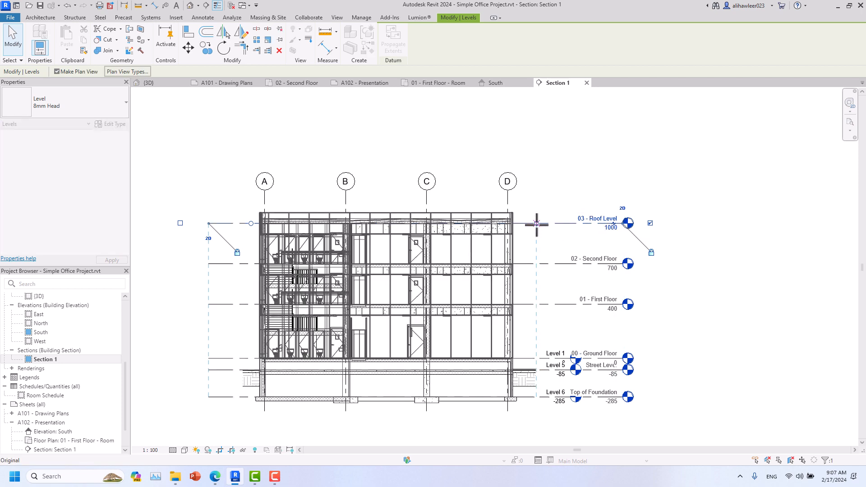
{"action": "left_click", "coordinate": [541, 172]}
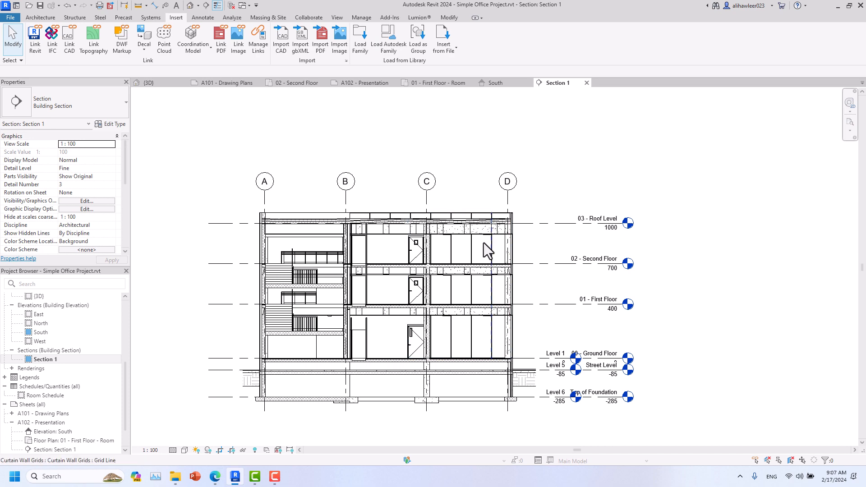
Place the Door Legend on the A102 - Presentation sheet to the right of Section 1
{"action": "left_click", "coordinate": [427, 85]}
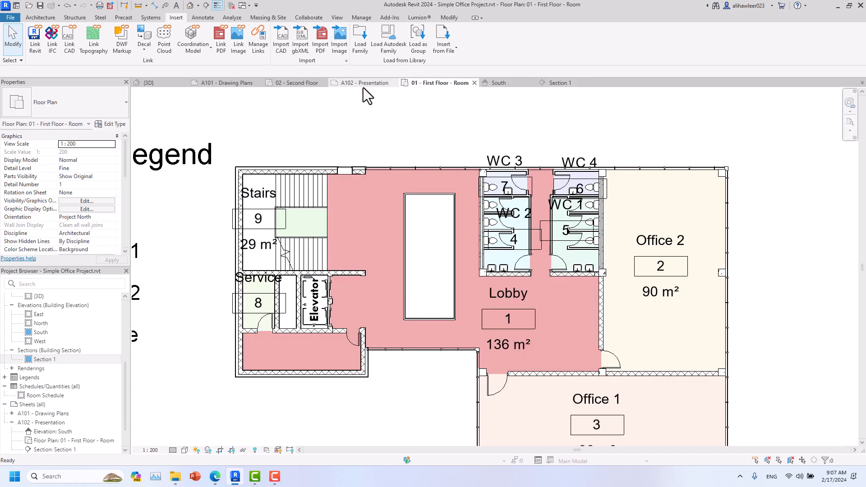
{"action": "left_click", "coordinate": [364, 86]}
{"action": "scroll", "coordinate": [400, 229], "scroll_direction": "down", "scroll_amount": 2}
{"action": "middle_click_drag", "start_coordinate": [444, 261], "coordinate": [434, 259]}
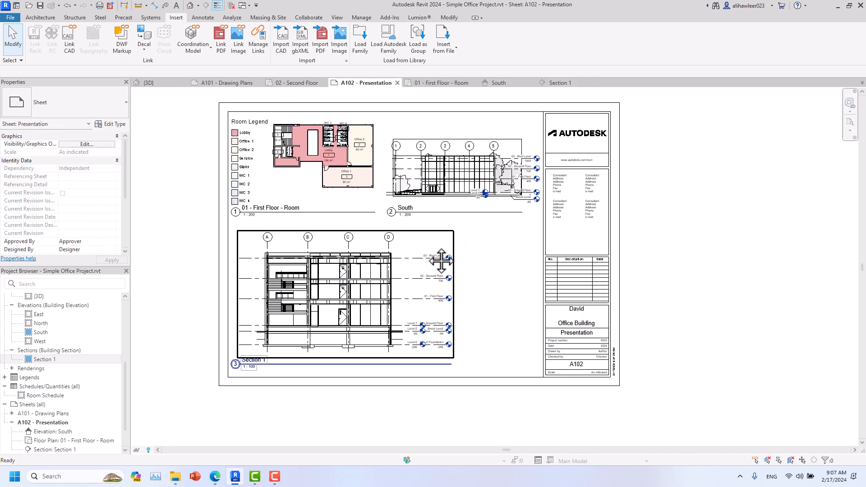
{"action": "left_click", "coordinate": [4, 378]}
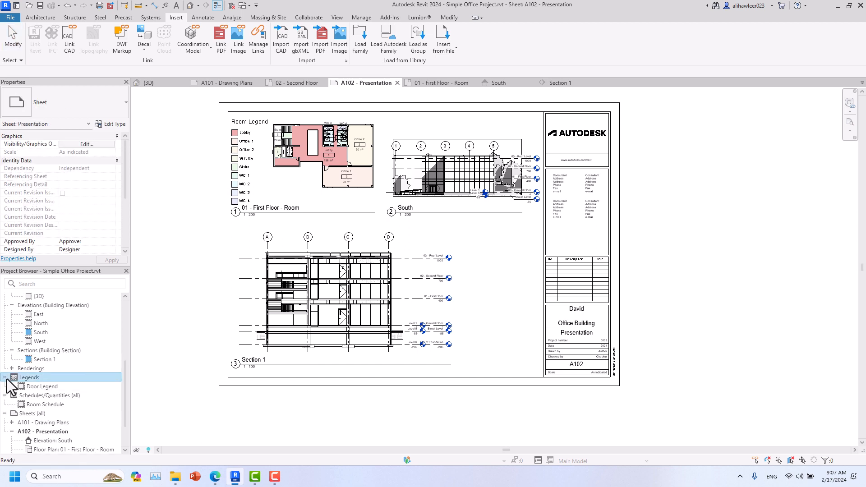
{"action": "left_click", "coordinate": [36, 386]}
{"action": "left_click_drag", "start_coordinate": [251, 331], "coordinate": [481, 269]}
{"action": "left_click", "coordinate": [480, 299]}
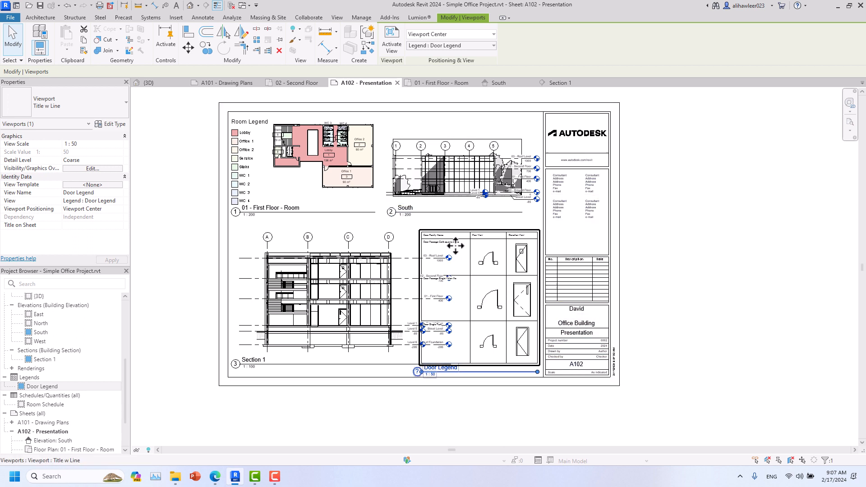
Set the Door Legend's view scale to 1 : 100 and move it clear of the section's level heads, below the South elevation
{"action": "left_click", "coordinate": [118, 144]}
{"action": "left_click", "coordinate": [119, 144]}
{"action": "left_click", "coordinate": [80, 166]}
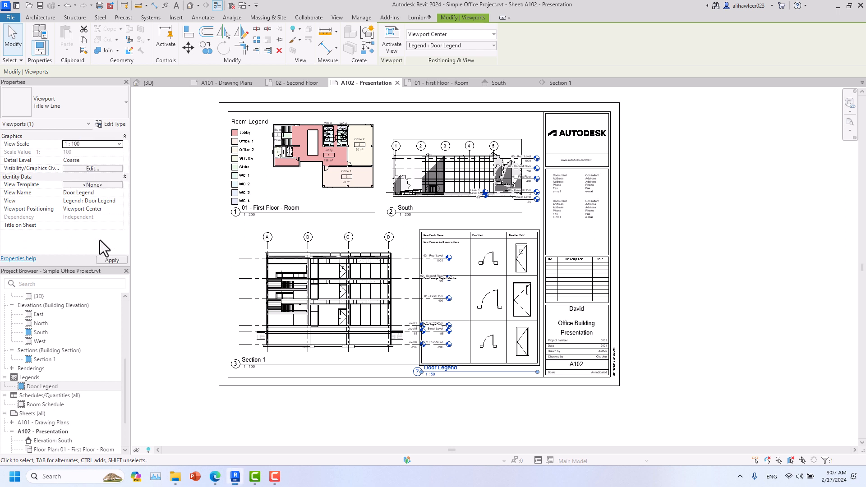
{"action": "left_click", "coordinate": [111, 260]}
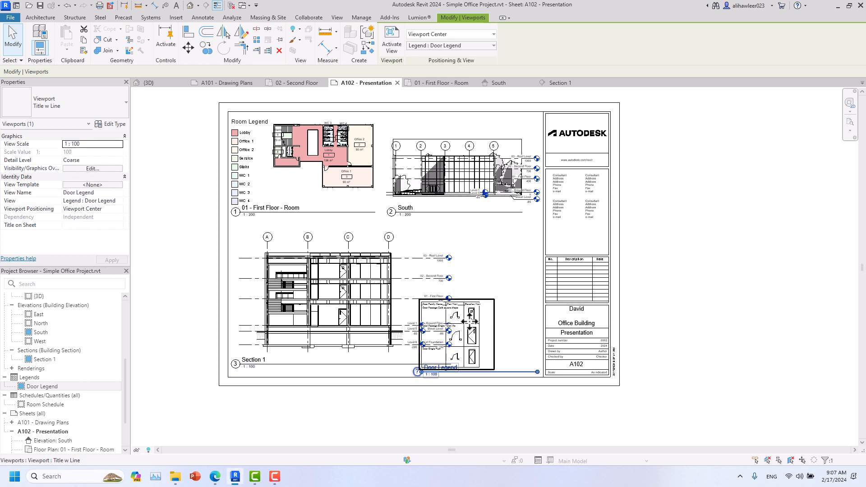
{"action": "left_click_drag", "start_coordinate": [478, 321], "coordinate": [518, 246]}
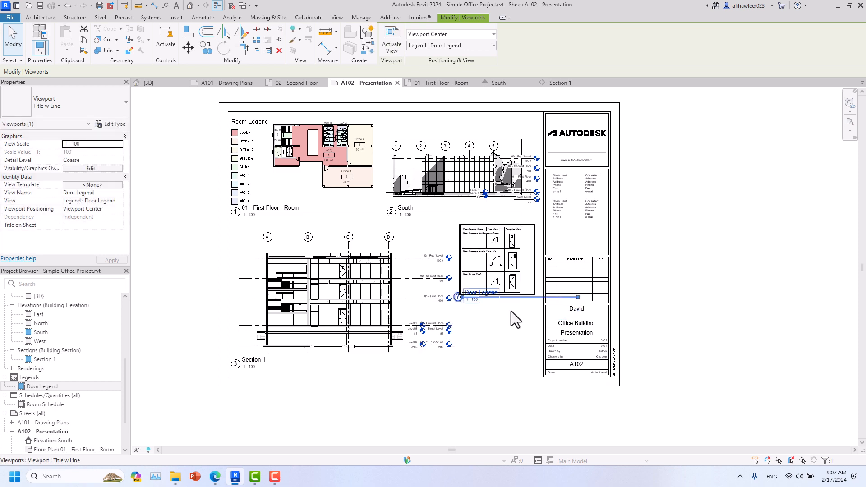
Shorten the Door Legend's title line and move the title clear of the legend table, just beneath it
{"action": "left_click", "coordinate": [511, 313]}
{"action": "left_click", "coordinate": [514, 287]}
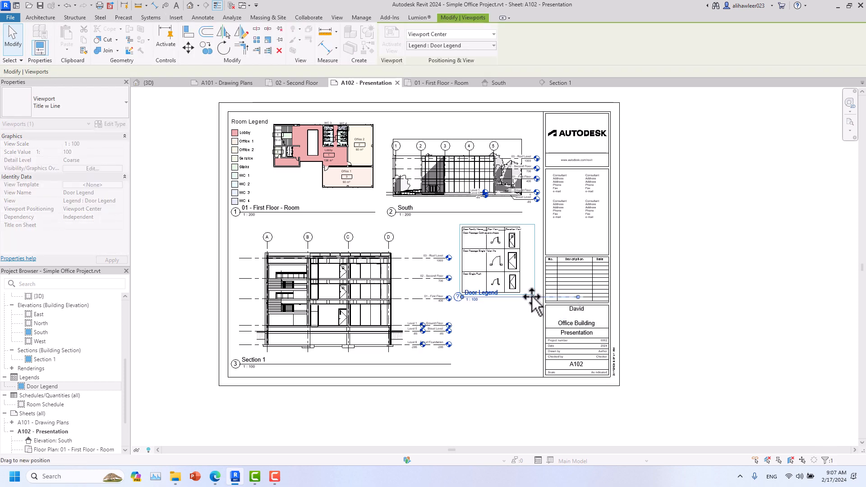
{"action": "scroll", "coordinate": [481, 294], "scroll_direction": "up", "scroll_amount": 4}
{"action": "left_click", "coordinate": [460, 301]}
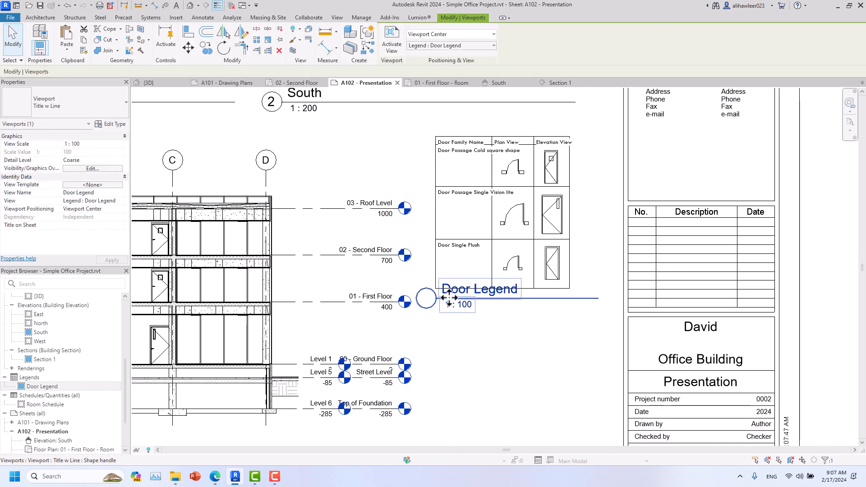
{"action": "left_click_drag", "start_coordinate": [461, 302], "coordinate": [476, 310]}
{"action": "left_click", "coordinate": [486, 356]}
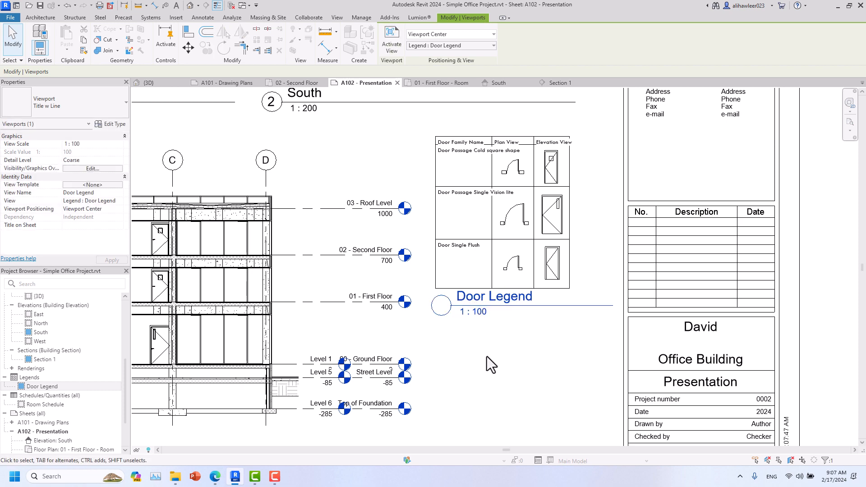
Shorten the Door Legend's title line further so it ends level with the edge of the legend table
{"action": "scroll", "coordinate": [488, 356], "scroll_direction": "down", "scroll_amount": 3}
{"action": "left_click", "coordinate": [555, 326]}
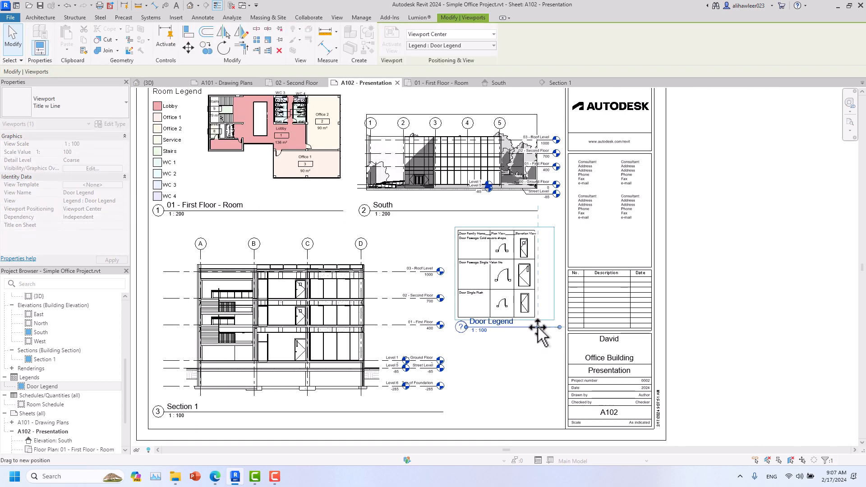
{"action": "left_click", "coordinate": [538, 361]}
{"action": "middle_click_drag", "start_coordinate": [540, 361], "coordinate": [559, 343]}
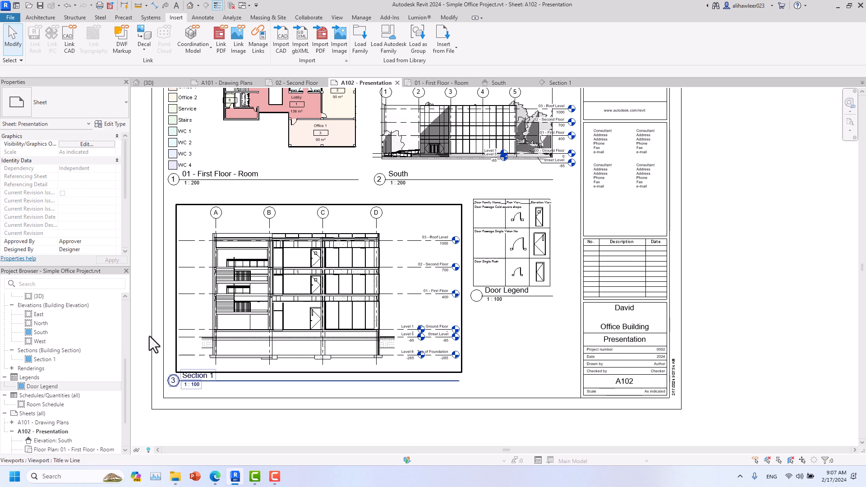
Place the Room Schedule on the A102 - Presentation sheet below the Door Legend and shift the legend up slightly
{"action": "left_click_drag", "start_coordinate": [39, 405], "coordinate": [519, 338]}
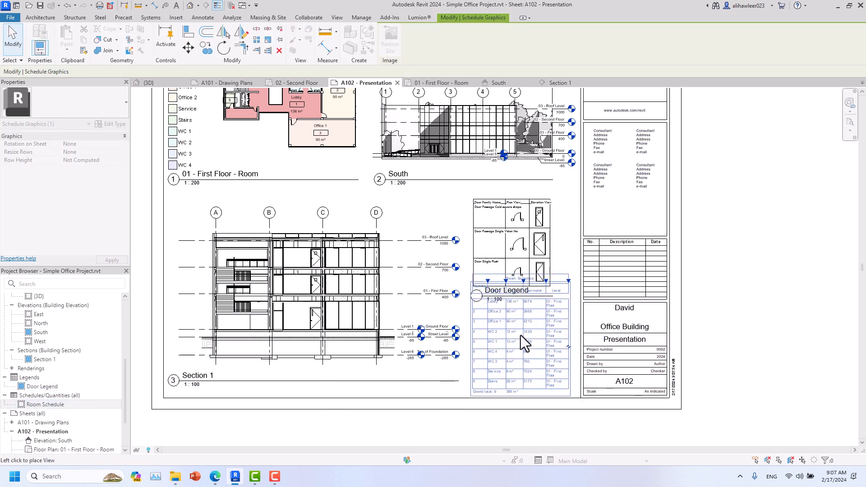
{"action": "left_click", "coordinate": [521, 334]}
{"action": "mouse_move", "coordinate": [504, 238]}
{"action": "left_mouse_down"}
{"action": "mouse_move", "coordinate": [494, 225]}
{"action": "mouse_move", "coordinate": [505, 228]}
{"action": "left_mouse_up"}
Activate the Section 1 view on the sheet and shorten its level lines so the level heads sit close to grid D
{"action": "left_click", "coordinate": [378, 240]}
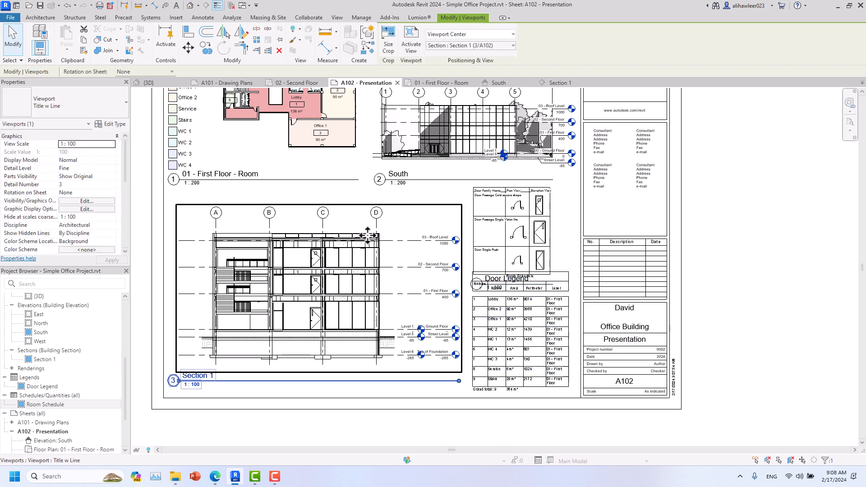
{"action": "double_click", "coordinate": [370, 237]}
{"action": "left_click", "coordinate": [426, 240]}
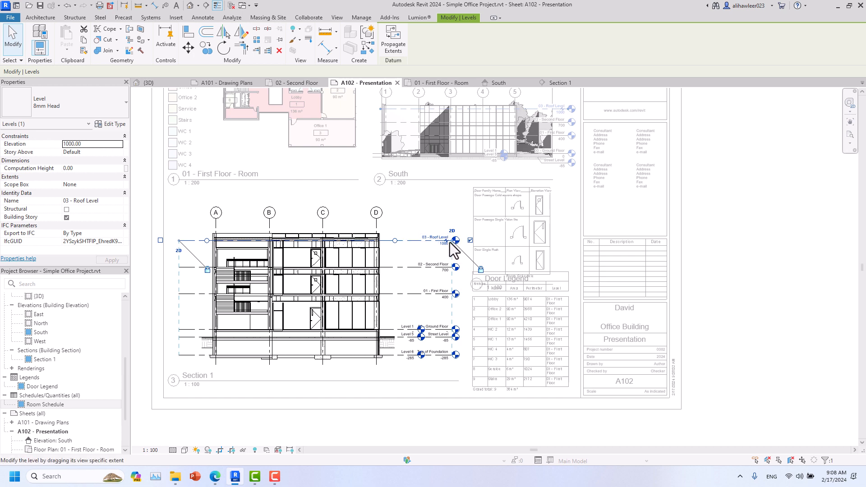
{"action": "left_click_drag", "start_coordinate": [450, 243], "coordinate": [397, 241]}
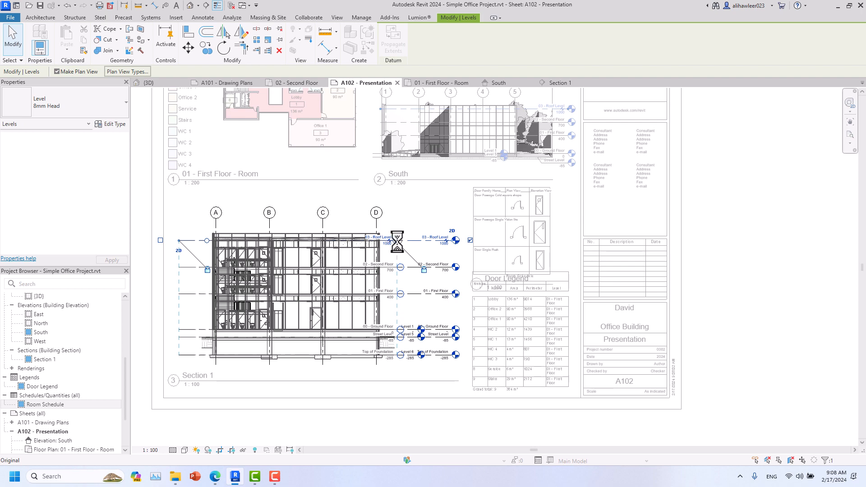
{"action": "key", "text": "Escape"}
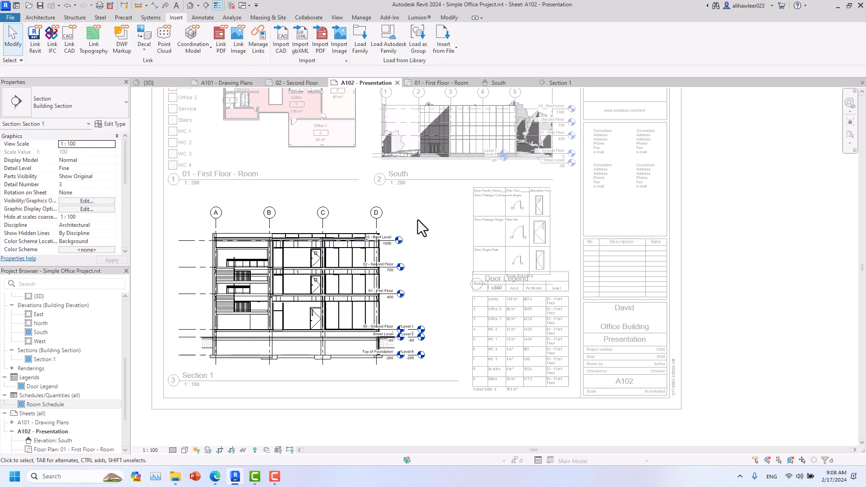
{"action": "left_click", "coordinate": [491, 228]}
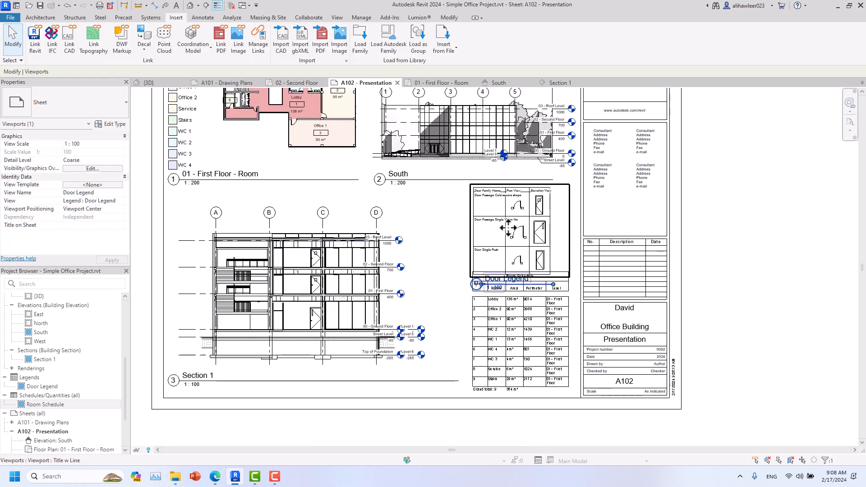
Move the South elevation up the sheet and shift the Door Legend beneath it, clear of the Room Schedule
{"action": "left_click_drag", "start_coordinate": [491, 228], "coordinate": [476, 226]}
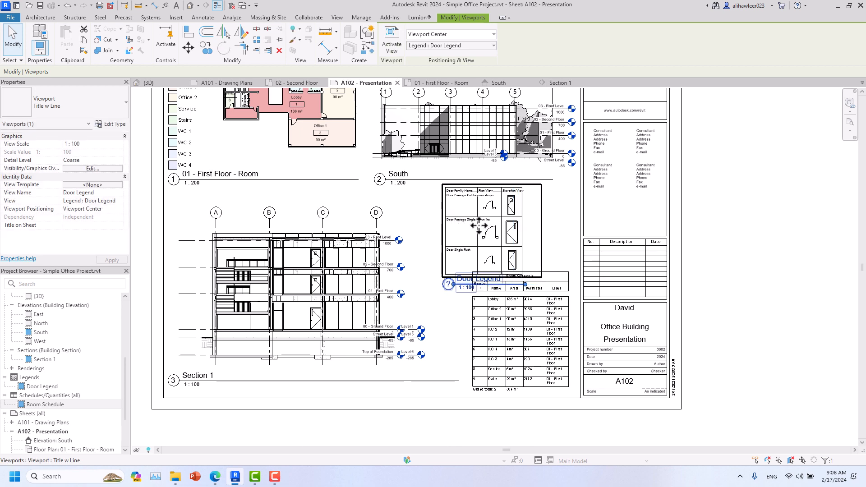
{"action": "scroll", "coordinate": [479, 225], "scroll_direction": "up", "scroll_amount": 2}
{"action": "scroll", "coordinate": [484, 226], "scroll_direction": "down", "scroll_amount": 3}
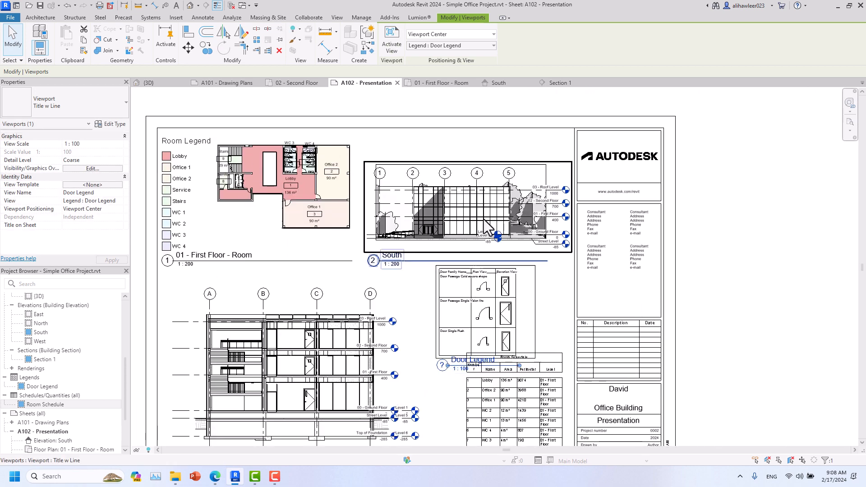
{"action": "left_click", "coordinate": [486, 205]}
{"action": "left_click_drag", "start_coordinate": [486, 205], "coordinate": [486, 184]}
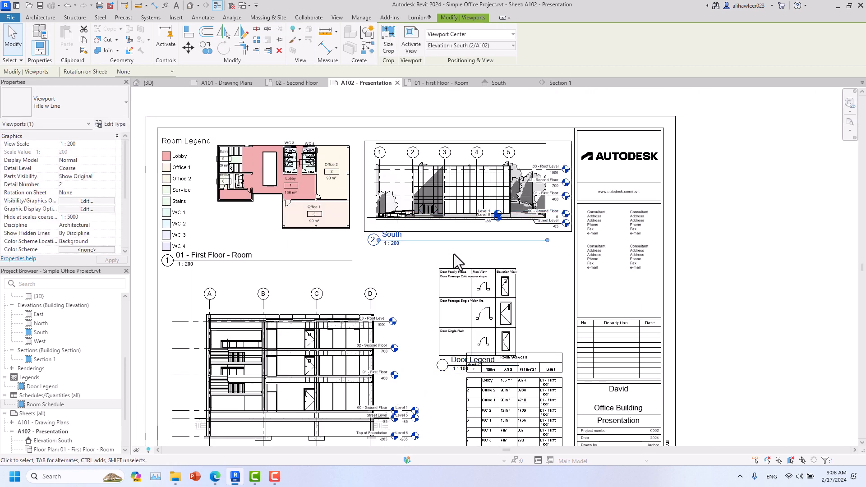
{"action": "left_click", "coordinate": [456, 264]}
{"action": "left_click_drag", "start_coordinate": [460, 287], "coordinate": [439, 269]}
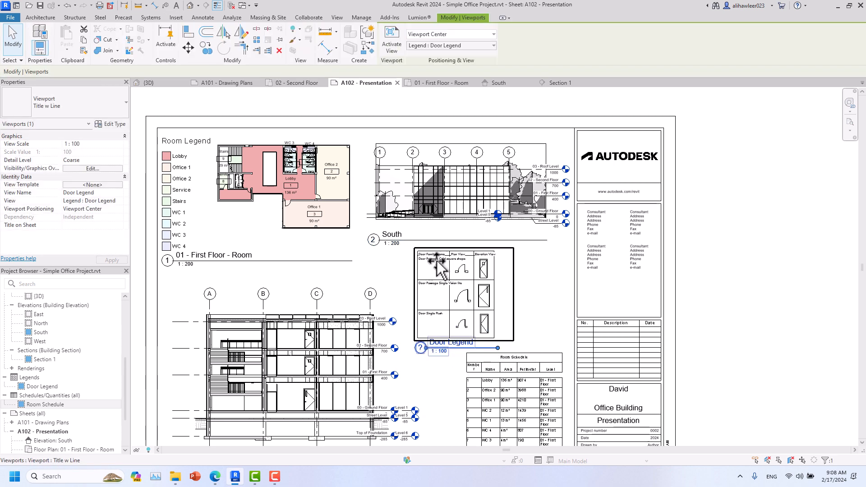
Set the Door Legend's view scale to 1 : 50
{"action": "scroll", "coordinate": [501, 284], "scroll_direction": "up", "scroll_amount": 4}
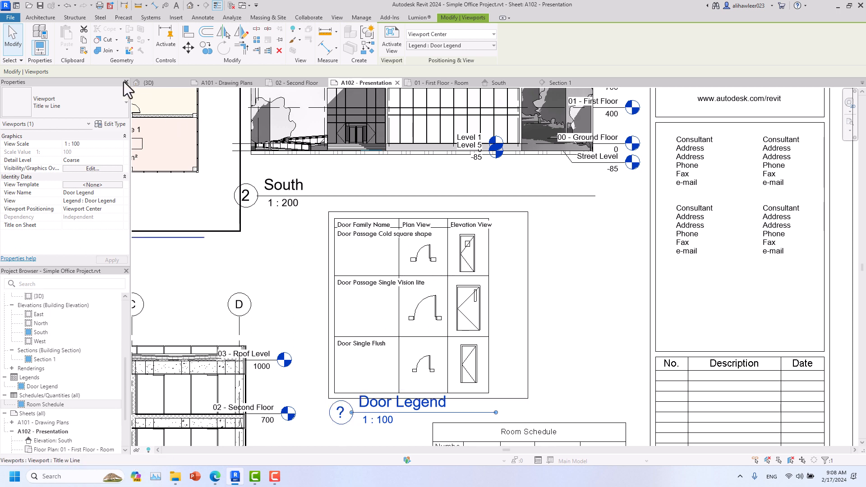
{"action": "left_click", "coordinate": [83, 109]}
{"action": "left_click", "coordinate": [82, 107]}
{"action": "left_click", "coordinate": [118, 143]}
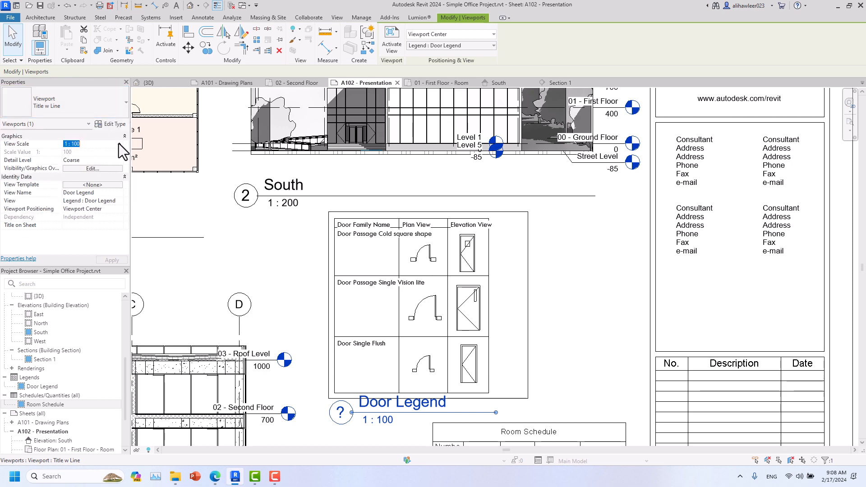
{"action": "left_click", "coordinate": [118, 143]}
{"action": "left_click", "coordinate": [75, 179]}
{"action": "left_click", "coordinate": [115, 261]}
{"action": "scroll", "coordinate": [434, 267], "scroll_direction": "down", "scroll_amount": 5}
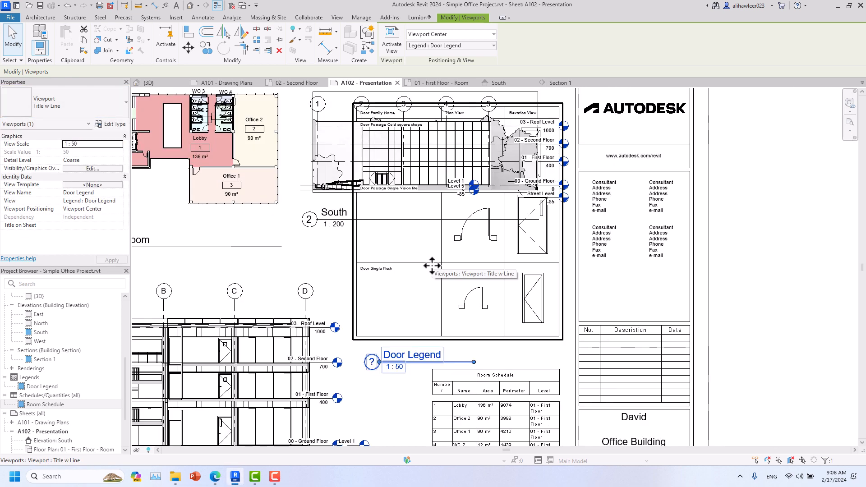
{"action": "left_click", "coordinate": [456, 345]}
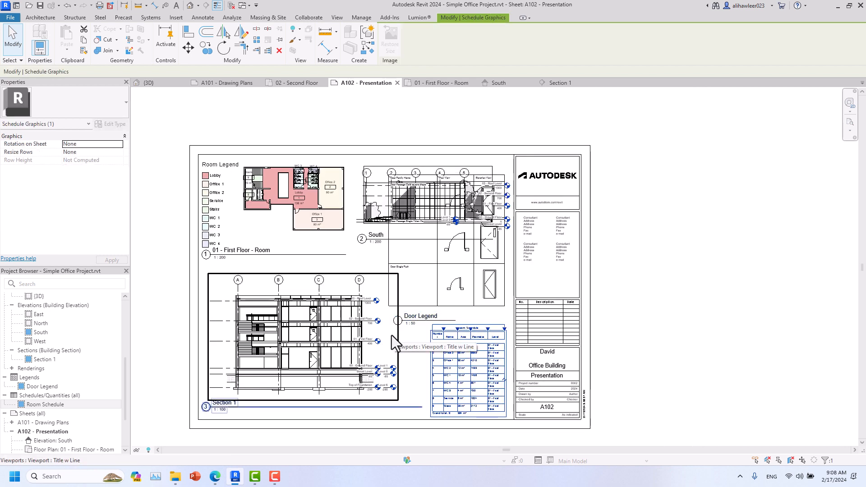
{"action": "key", "text": "Delete"}
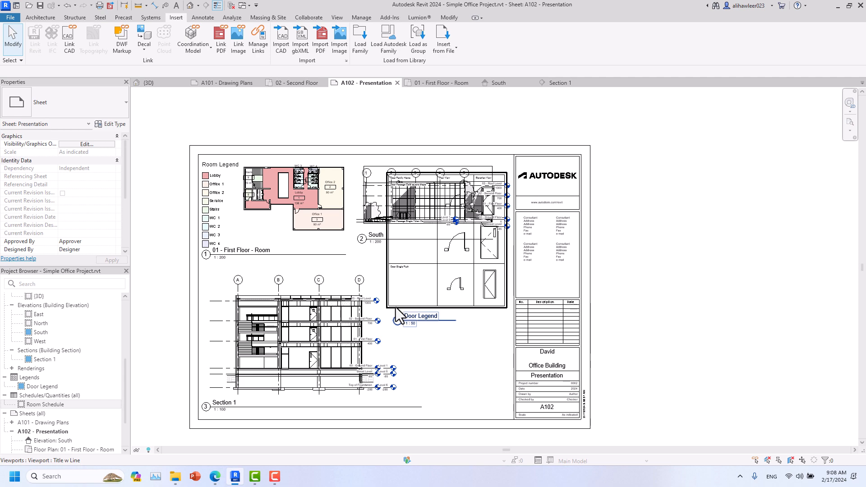
{"action": "key", "text": "ctrl+z"}
Delete the Door Legend from the A102 - Presentation sheet
{"action": "left_click", "coordinate": [411, 287]}
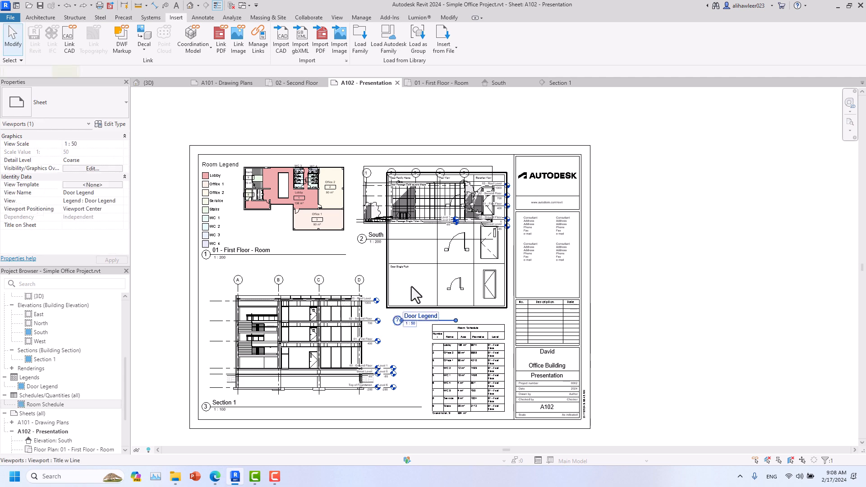
{"action": "key", "text": "Delete"}
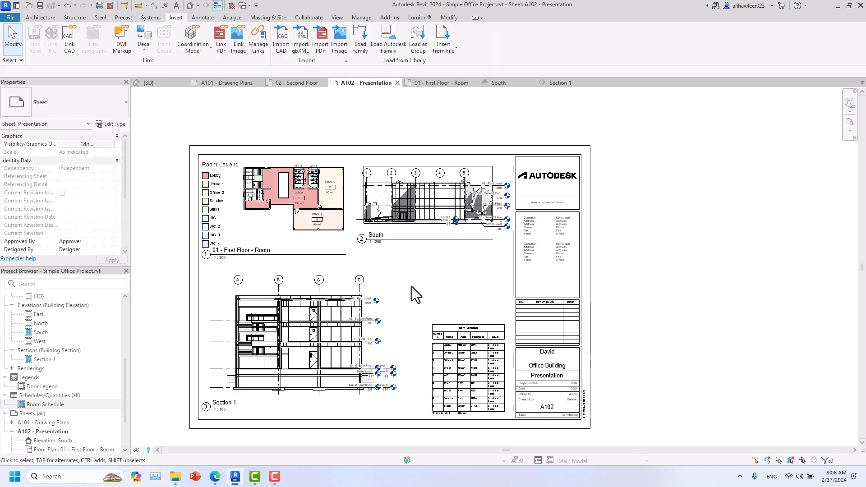
Move the Room Schedule up into the free space between Section 1 and the title block
{"action": "left_click", "coordinate": [455, 336]}
{"action": "scroll", "coordinate": [440, 338], "scroll_direction": "up", "scroll_amount": 3}
{"action": "left_click_drag", "start_coordinate": [440, 338], "coordinate": [399, 247]}
{"action": "scroll", "coordinate": [449, 251], "scroll_direction": "down", "scroll_amount": 2}
{"action": "scroll", "coordinate": [503, 252], "scroll_direction": "up", "scroll_amount": 2}
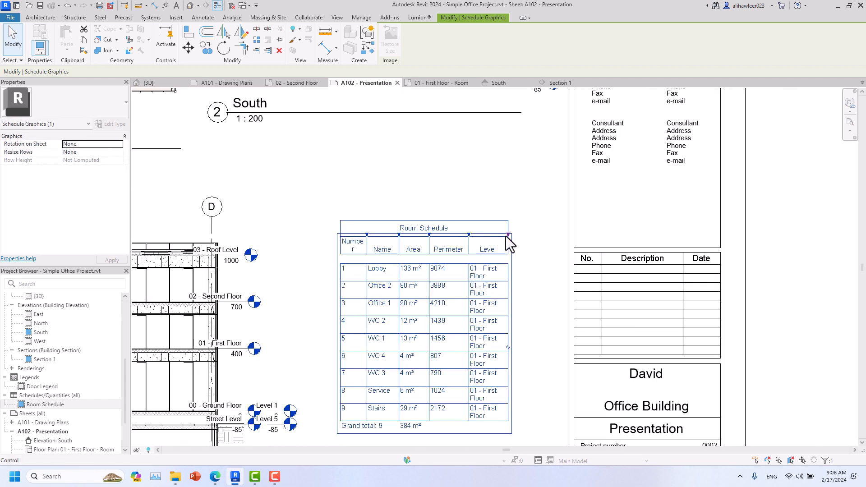
Widen the Room Schedule's Number, Area, Perimeter and Level columns to fit their text on one line, and nudge the table into place beside Section 1
{"action": "left_click_drag", "start_coordinate": [508, 235], "coordinate": [531, 235]}
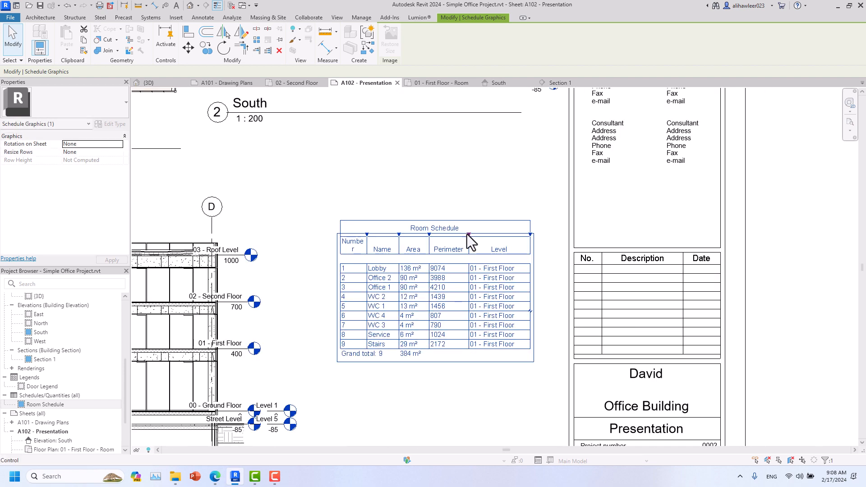
{"action": "left_click_drag", "start_coordinate": [469, 234], "coordinate": [493, 234]}
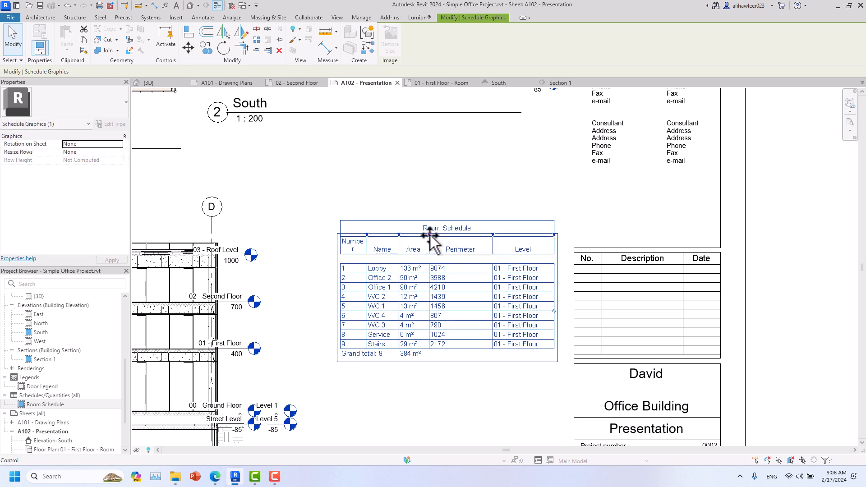
{"action": "left_click_drag", "start_coordinate": [429, 234], "coordinate": [442, 234]}
{"action": "left_click_drag", "start_coordinate": [367, 234], "coordinate": [345, 244]}
{"action": "scroll", "coordinate": [397, 267], "scroll_direction": "down", "scroll_amount": 4}
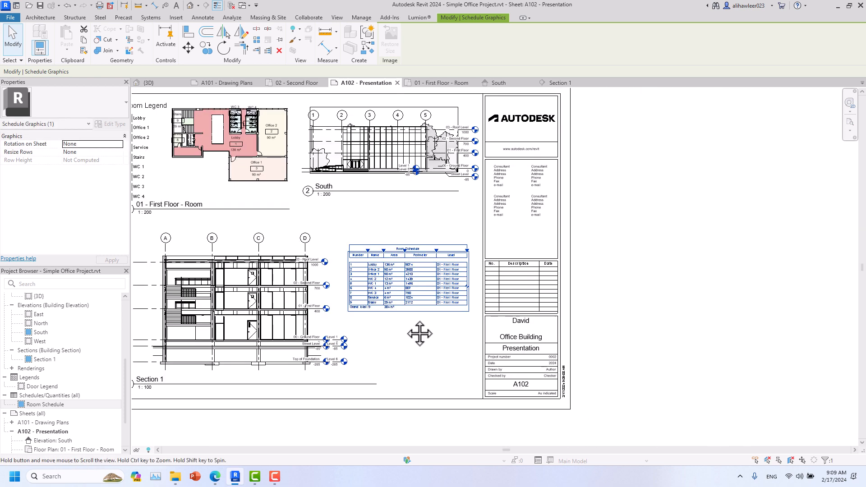
{"action": "left_click_drag", "start_coordinate": [441, 294], "coordinate": [433, 265]}
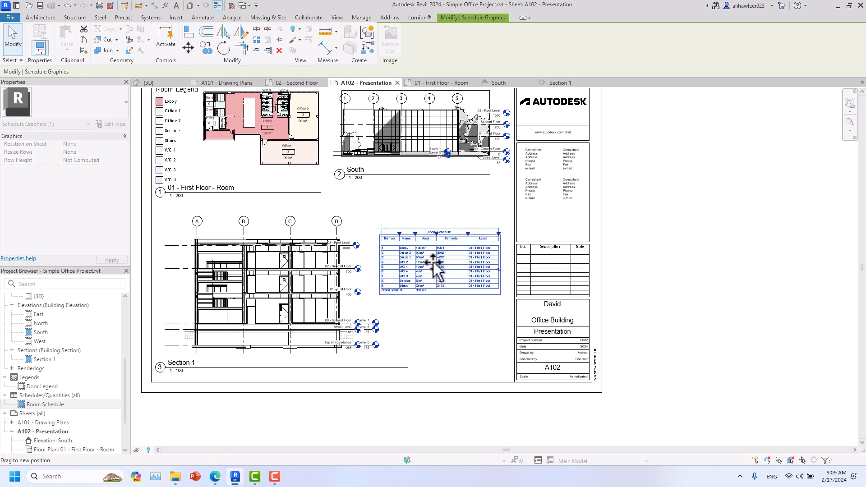
{"action": "left_click", "coordinate": [440, 312]}
{"action": "scroll", "coordinate": [439, 313], "scroll_direction": "down", "scroll_amount": 2}
{"action": "middle_click_drag", "start_coordinate": [455, 326], "coordinate": [476, 323]}
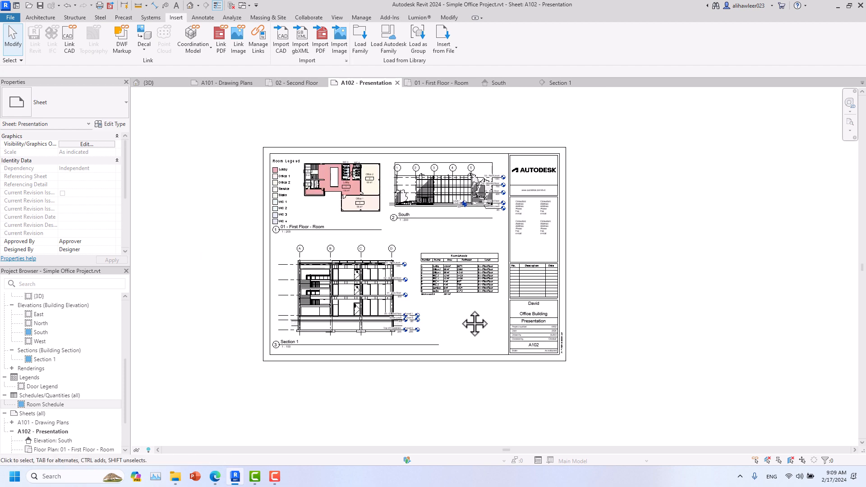
Create a new sheet using the A2 metric titleblock
{"action": "scroll", "coordinate": [72, 408], "scroll_direction": "down", "scroll_amount": 2}
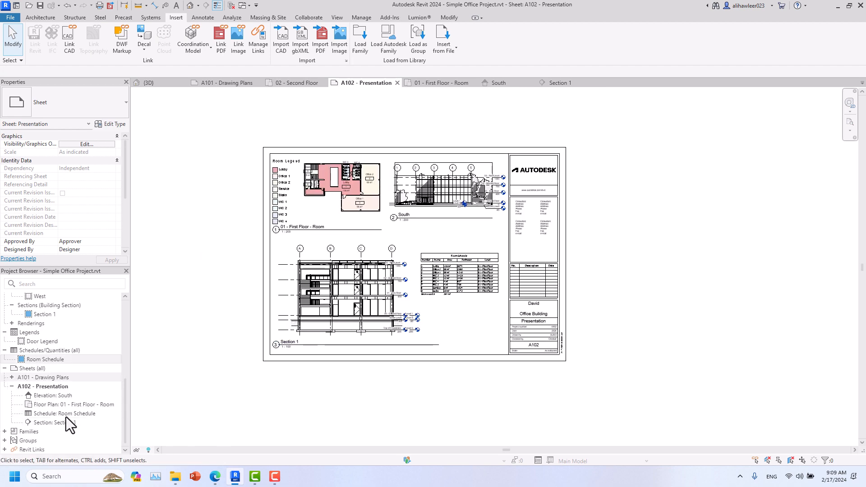
{"action": "left_click", "coordinate": [12, 387]}
{"action": "right_click", "coordinate": [30, 405]}
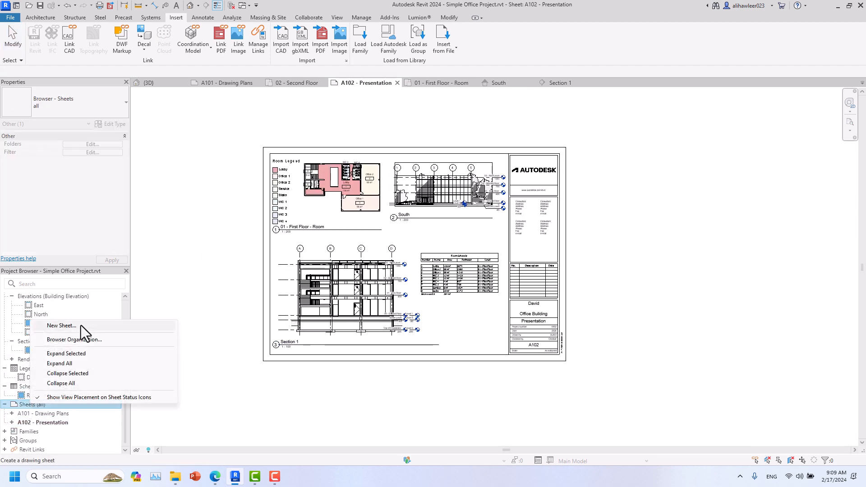
{"action": "left_click", "coordinate": [74, 326]}
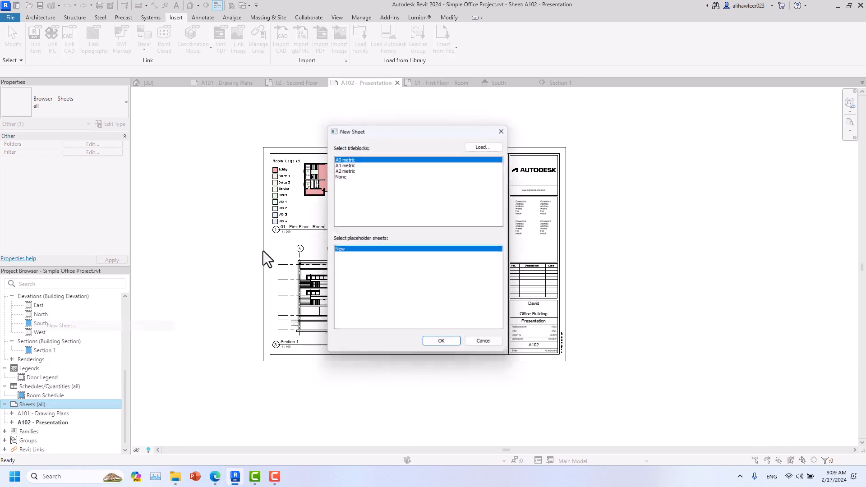
{"action": "left_click", "coordinate": [342, 171]}
{"action": "left_click", "coordinate": [442, 345]}
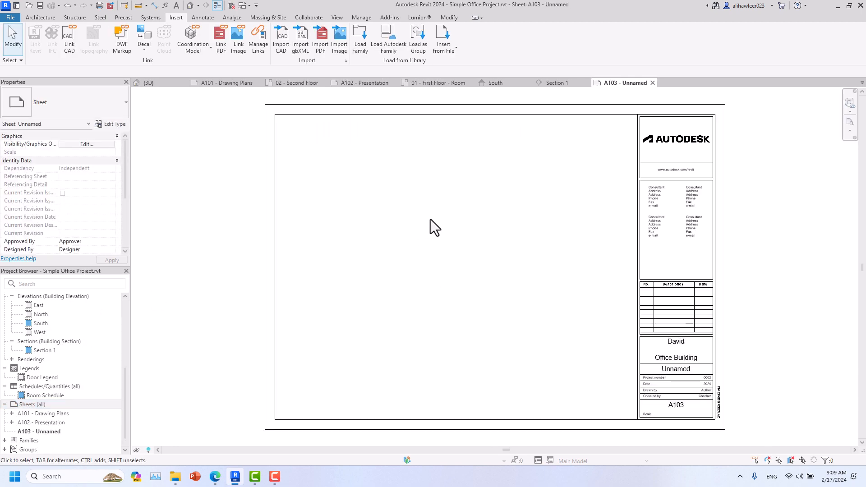
Rename sheet A103 as Presentation, keeping its number
{"action": "right_click", "coordinate": [52, 431]}
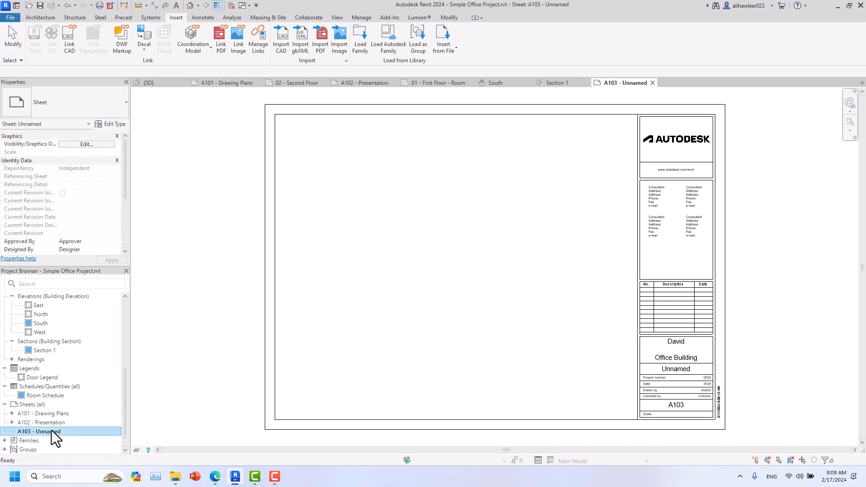
{"action": "left_click", "coordinate": [94, 351]}
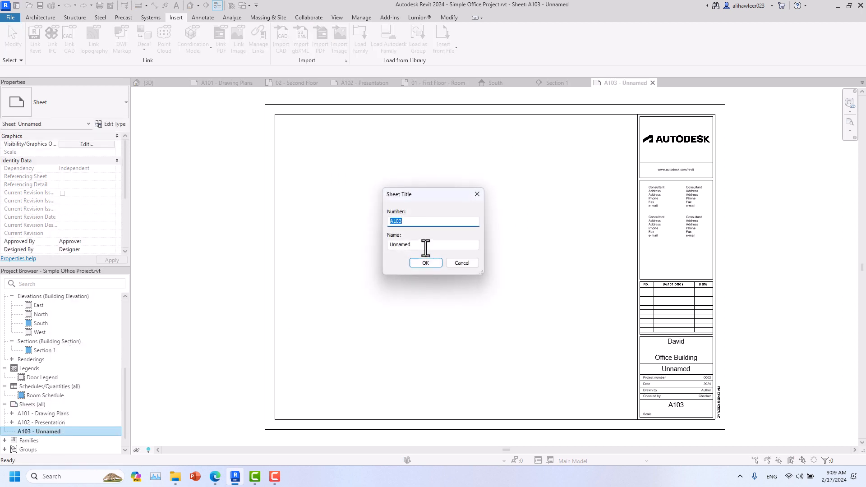
{"action": "left_click_drag", "start_coordinate": [426, 248], "coordinate": [389, 247]}
{"action": "type", "text": "P"}
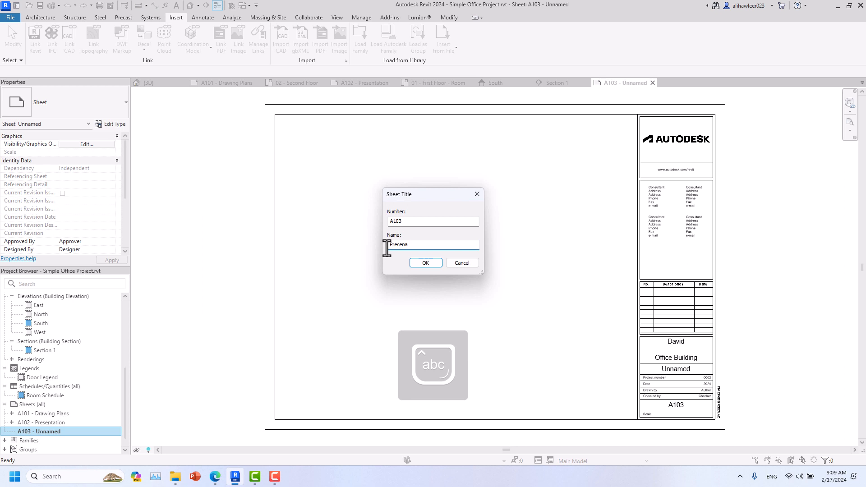
{"action": "type", "text": "resentation"}
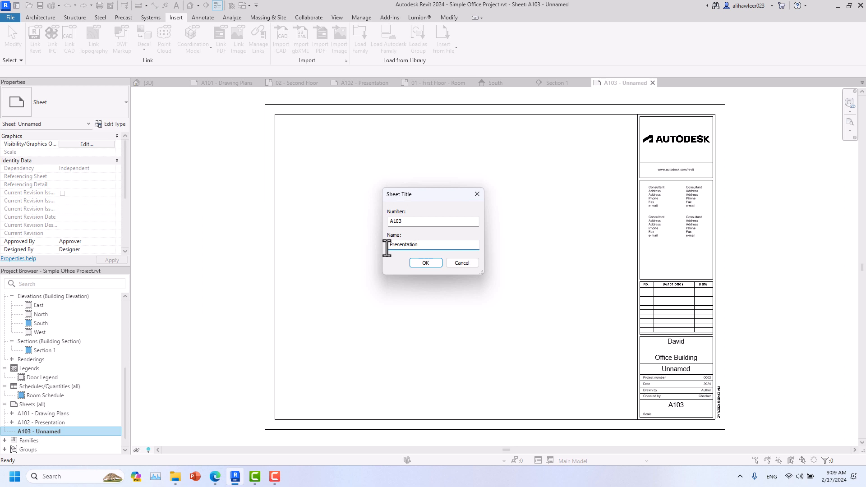
{"action": "left_click", "coordinate": [414, 263]}
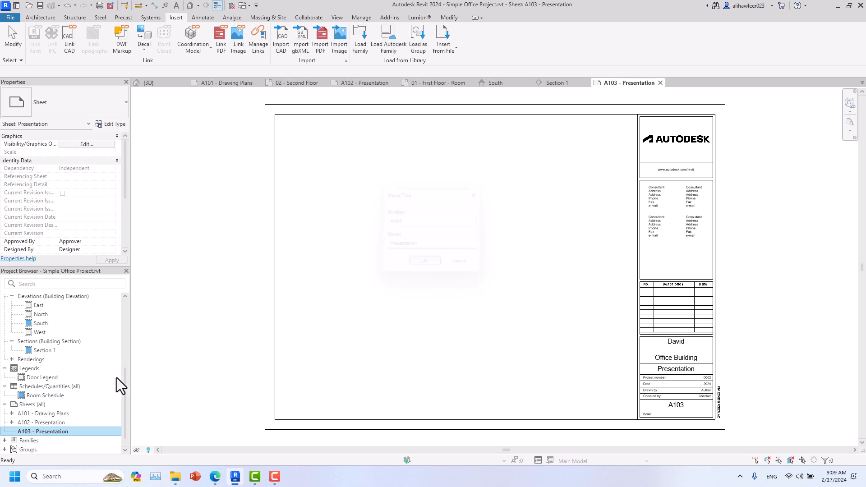
Rename sheet A102 as Elevation and Section, keeping its number
{"action": "right_click", "coordinate": [51, 425]}
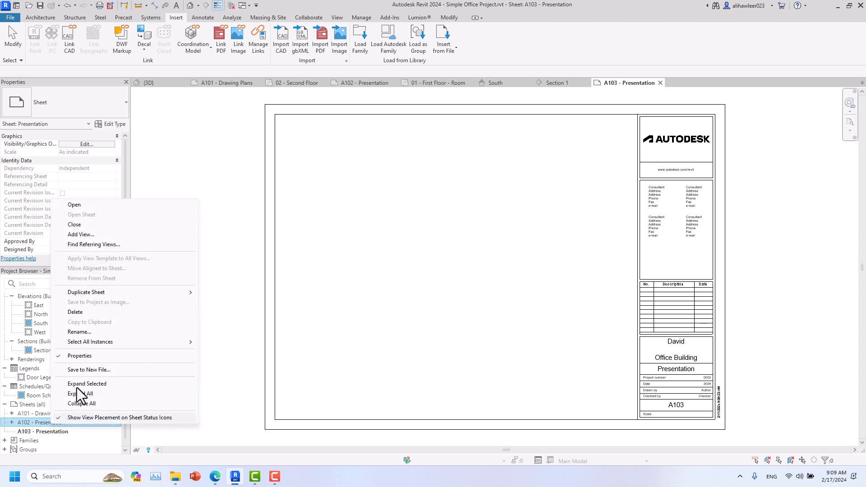
{"action": "left_click", "coordinate": [84, 335]}
{"action": "left_click_drag", "start_coordinate": [424, 249], "coordinate": [383, 251]}
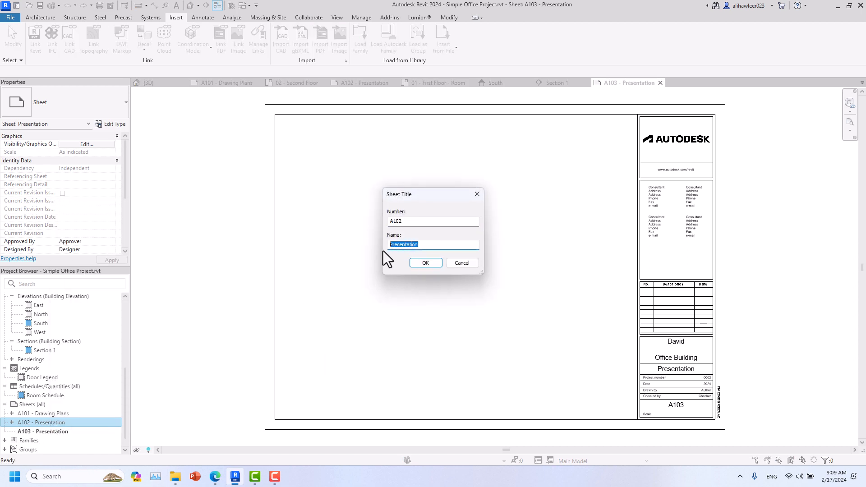
{"action": "key", "text": "Caps_Lock"}
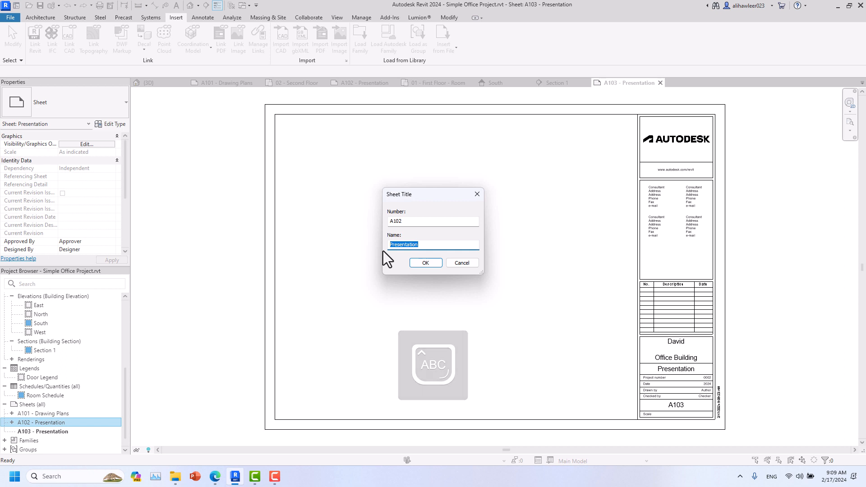
{"action": "type", "text": "E"}
{"action": "key", "text": "Caps_Lock"}
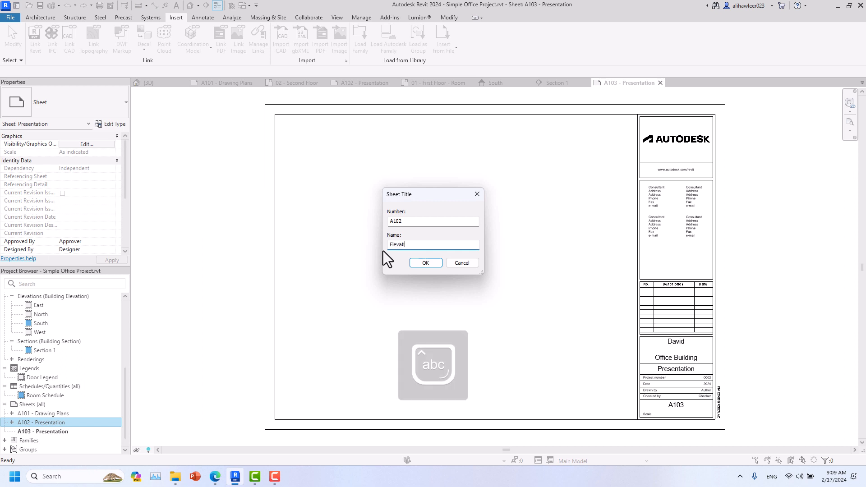
{"action": "type", "text": "levation and Section"}
{"action": "left_click", "coordinate": [415, 262]}
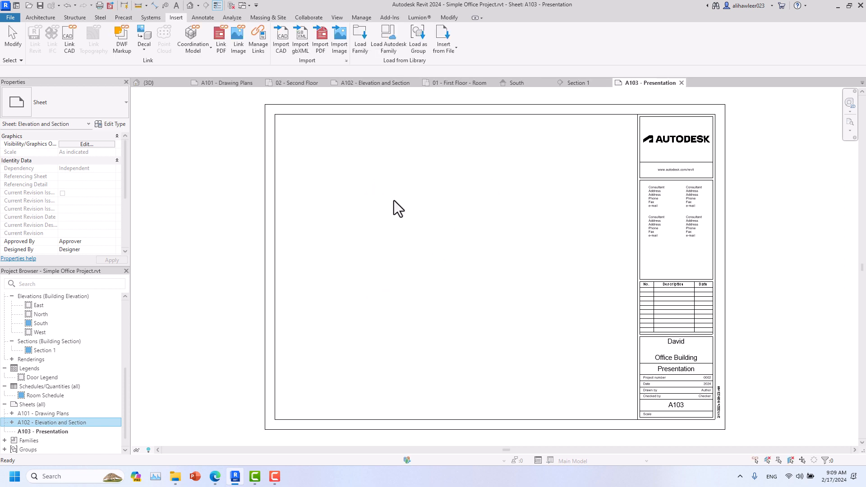
Close the open {3D}, A101, Second Floor, A102, First Floor - Room and South views, keeping sheet A103 open
{"action": "left_click", "coordinate": [51, 431]}
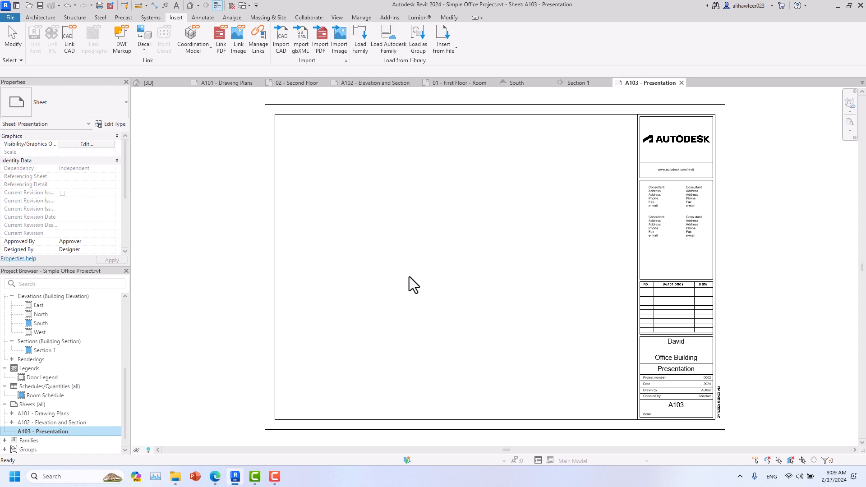
{"action": "scroll", "coordinate": [101, 328], "scroll_direction": "up", "scroll_amount": 2}
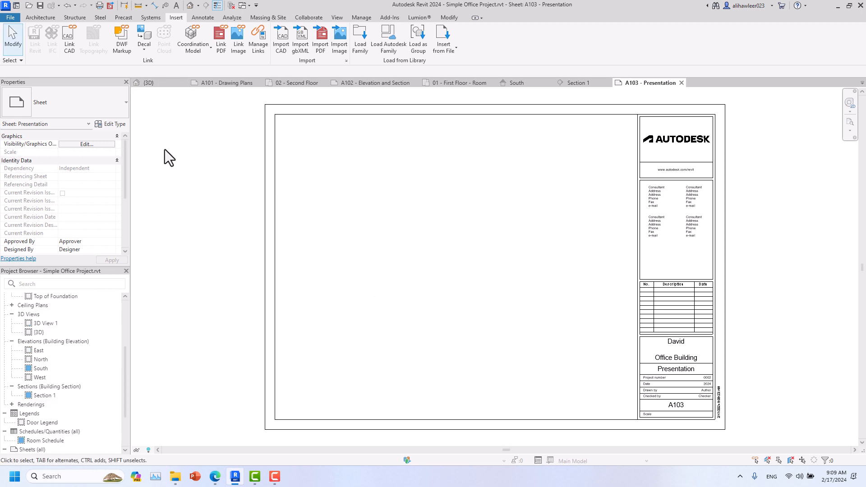
{"action": "left_click", "coordinate": [183, 83]}
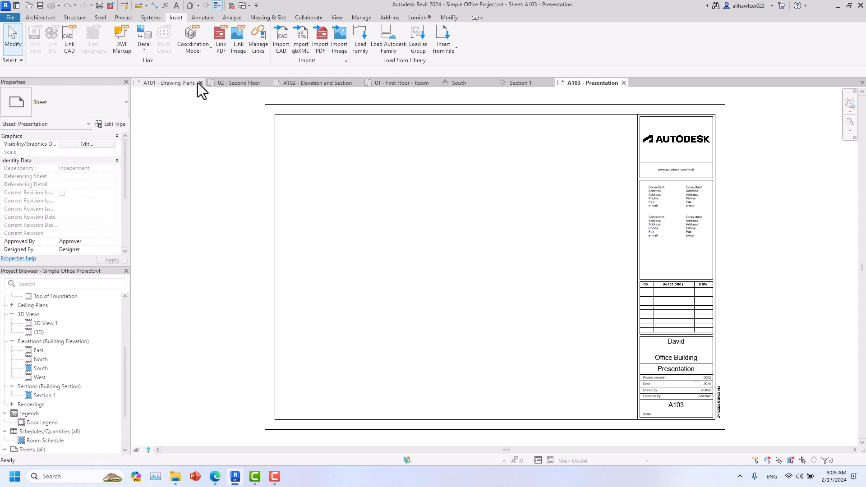
{"action": "left_click", "coordinate": [200, 83]}
{"action": "left_click", "coordinate": [195, 83]}
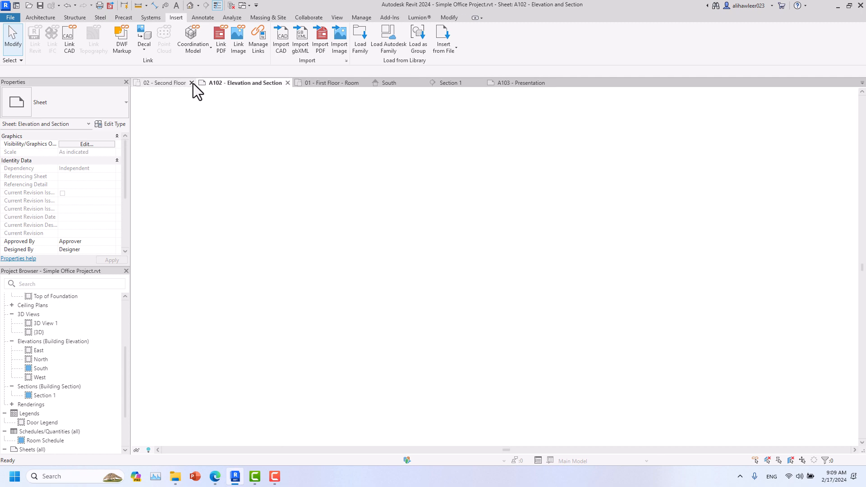
{"action": "left_click", "coordinate": [222, 84]}
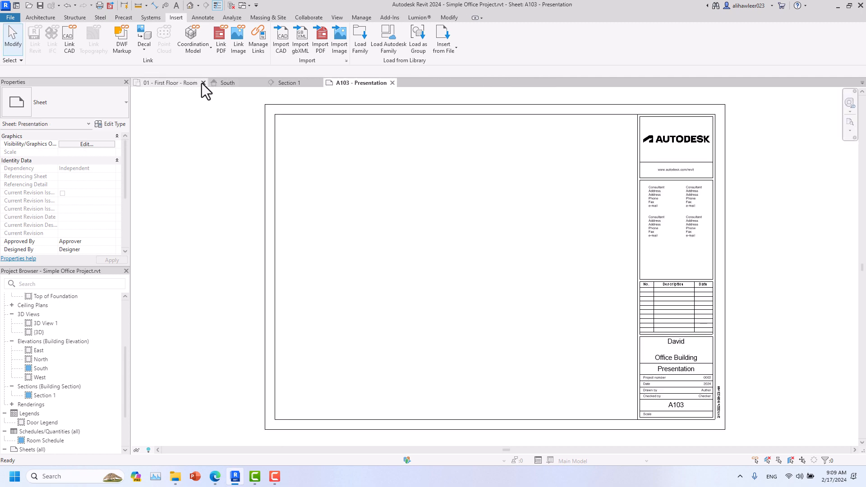
{"action": "left_click", "coordinate": [202, 83]}
{"action": "left_click", "coordinate": [186, 83]}
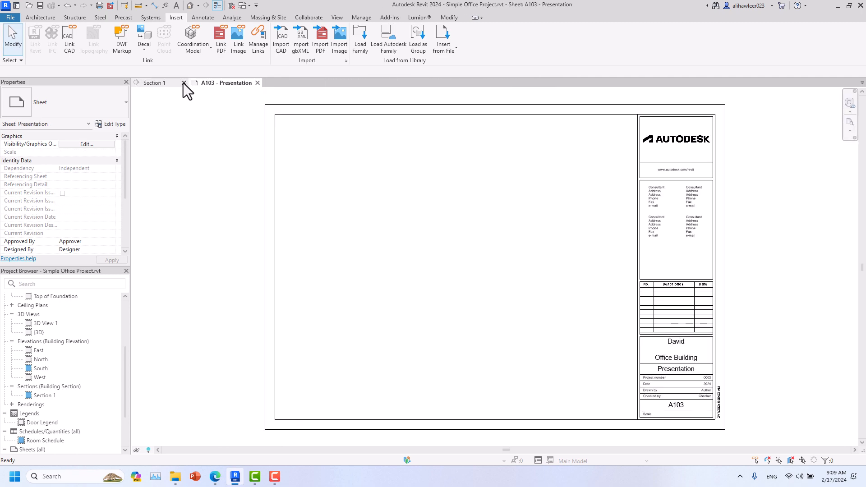
Place 3D View 1 on the A103 Presentation sheet
{"action": "scroll", "coordinate": [55, 361], "scroll_direction": "up", "scroll_amount": 3}
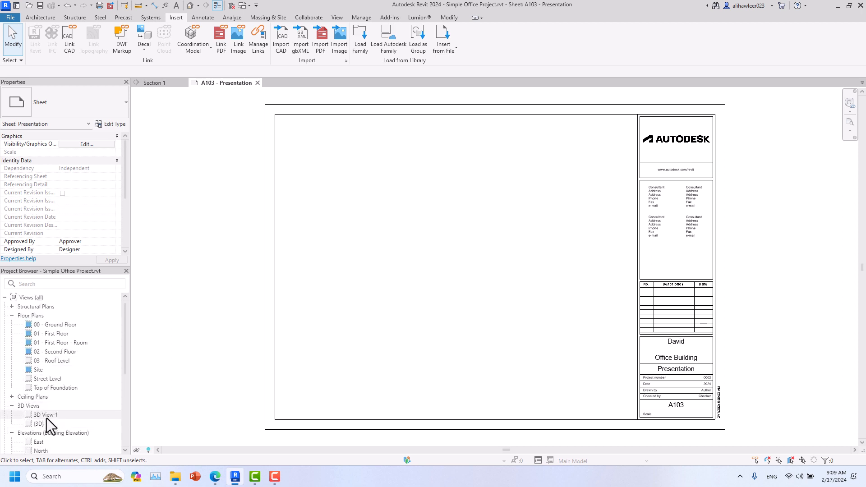
{"action": "left_click_drag", "start_coordinate": [48, 416], "coordinate": [291, 284]}
{"action": "left_click_drag", "start_coordinate": [373, 183], "coordinate": [373, 182]}
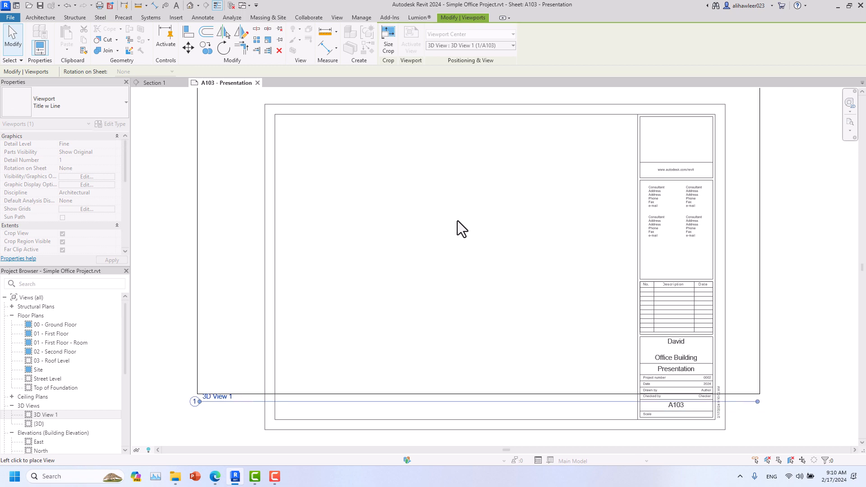
{"action": "left_click", "coordinate": [438, 223]}
{"action": "scroll", "coordinate": [437, 223], "scroll_direction": "down", "scroll_amount": 2}
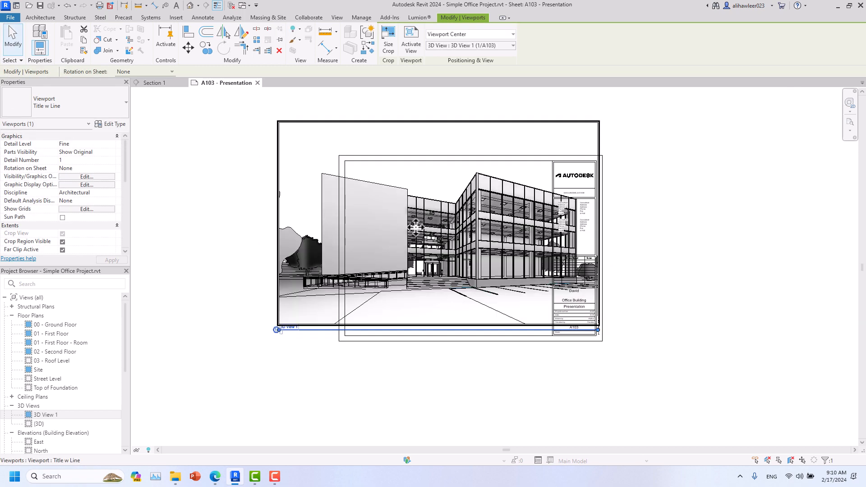
Scale the 3D View 1 viewport's crop region with locked proportions to a width of 150 mm
{"action": "left_click", "coordinate": [238, 174]}
{"action": "left_click", "coordinate": [328, 163]}
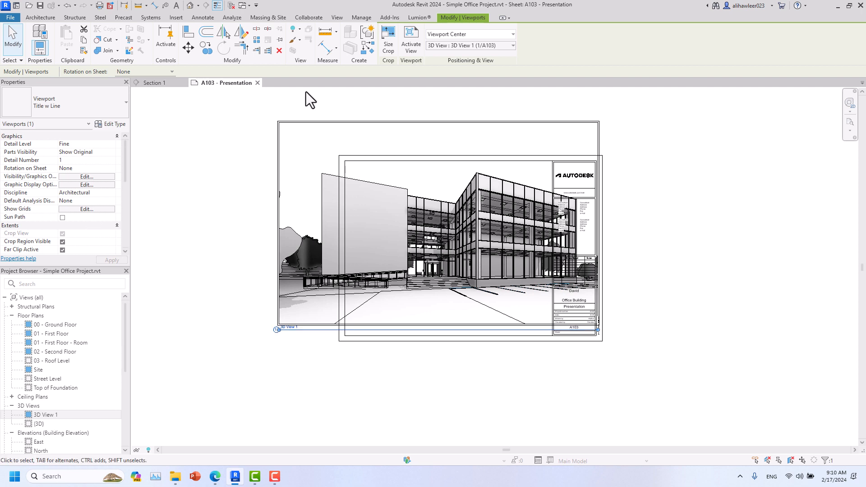
{"action": "left_click", "coordinate": [391, 52]}
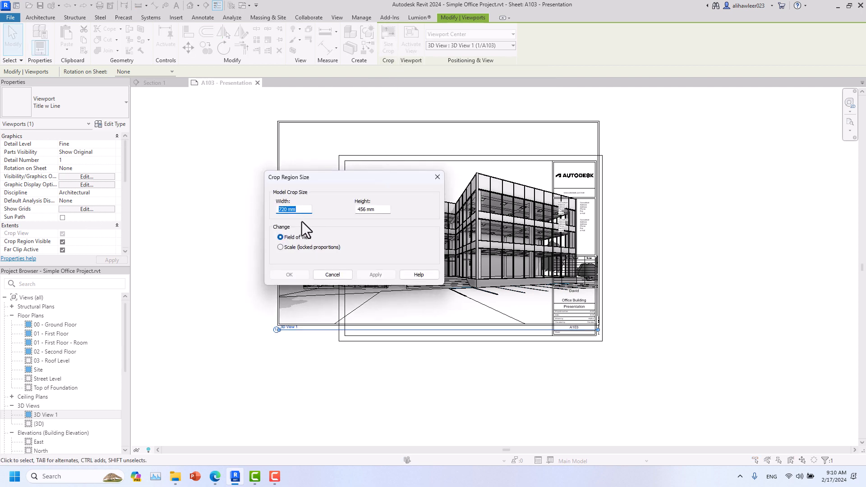
{"action": "left_click", "coordinate": [290, 246]}
{"action": "left_click", "coordinate": [366, 273]}
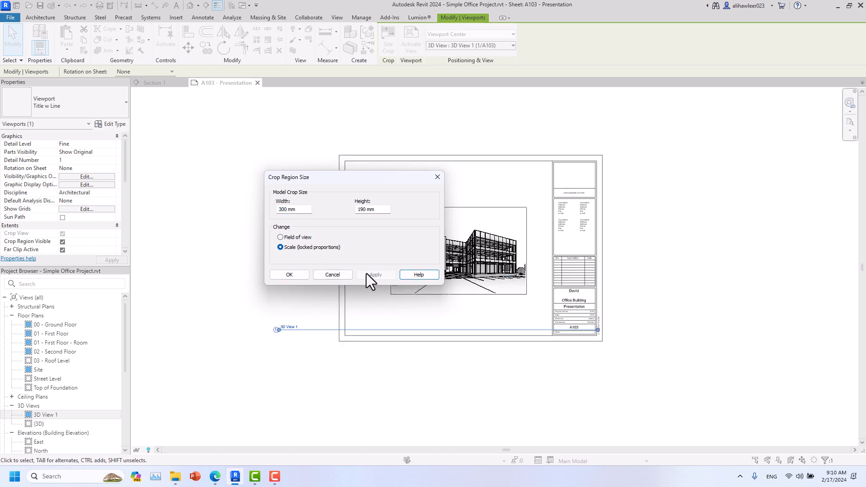
{"action": "left_click_drag", "start_coordinate": [301, 210], "coordinate": [280, 210]}
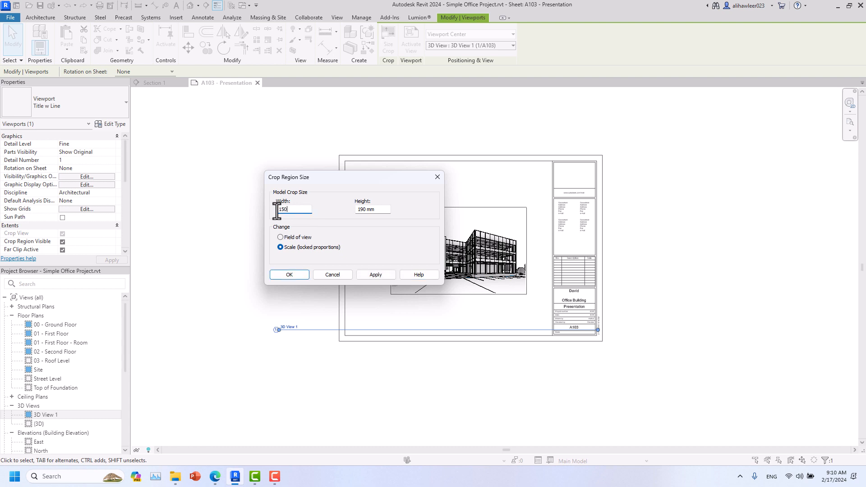
{"action": "left_click", "coordinate": [359, 276]}
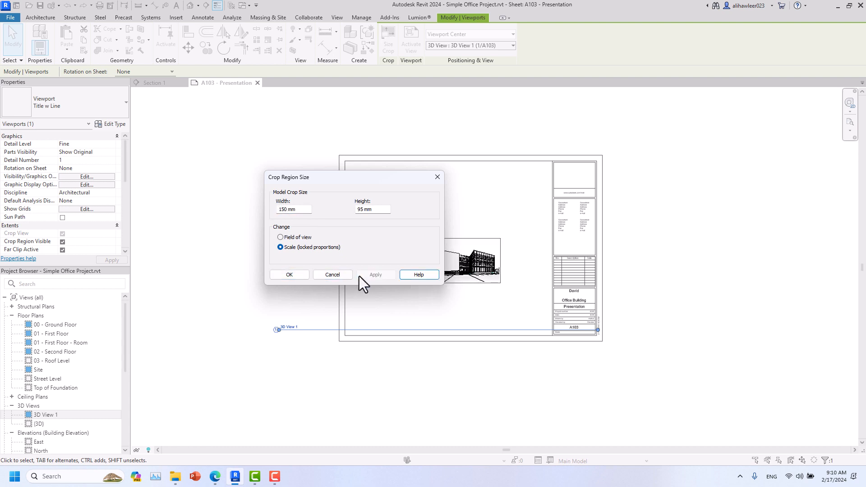
{"action": "left_click", "coordinate": [306, 278]}
Move the 3D View 1 viewport into the sheet's upper-left corner, put its title directly below it, and shorten the title line to the image width
{"action": "left_click_drag", "start_coordinate": [459, 259], "coordinate": [378, 185]}
{"action": "left_click", "coordinate": [250, 244]}
{"action": "left_click_drag", "start_coordinate": [239, 255], "coordinate": [390, 216]}
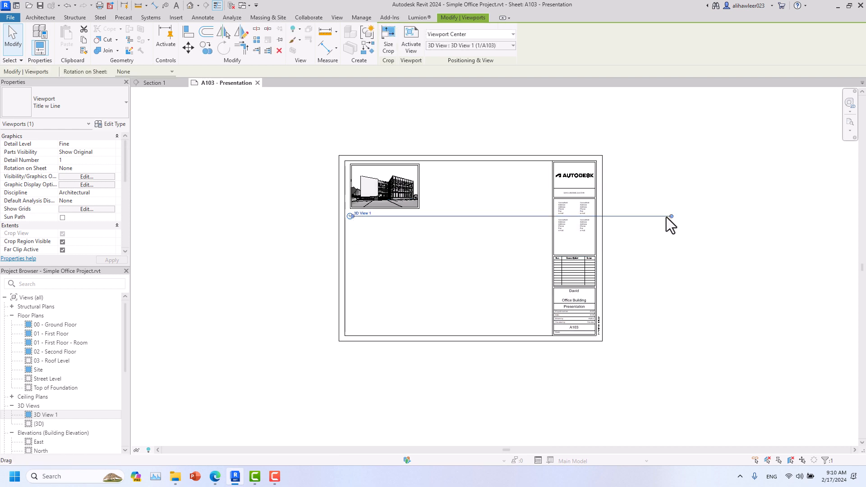
{"action": "left_click_drag", "start_coordinate": [670, 217], "coordinate": [419, 216]}
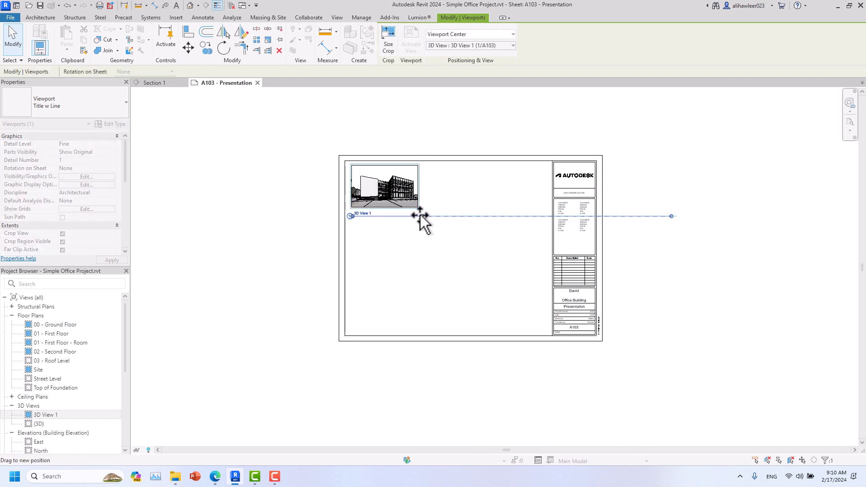
{"action": "left_click", "coordinate": [413, 252]}
Place the Front Office View rendering on the A103 Presentation sheet
{"action": "scroll", "coordinate": [56, 368], "scroll_direction": "down", "scroll_amount": 5}
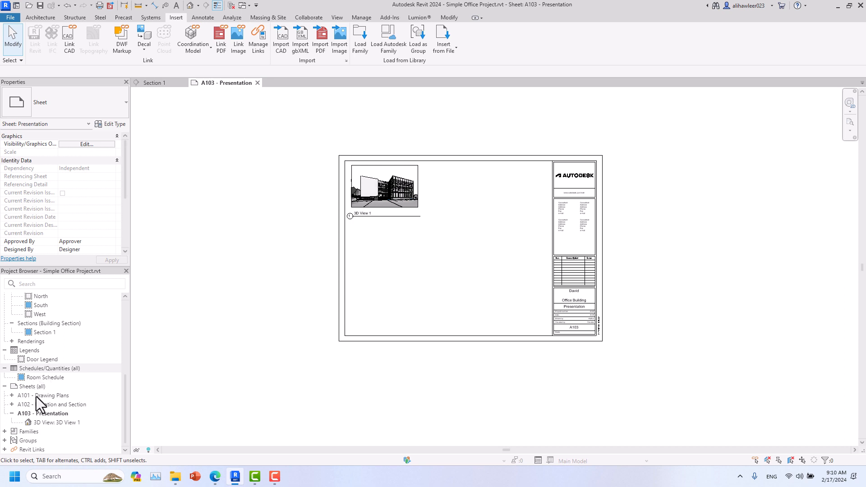
{"action": "scroll", "coordinate": [35, 354], "scroll_direction": "up", "scroll_amount": 5}
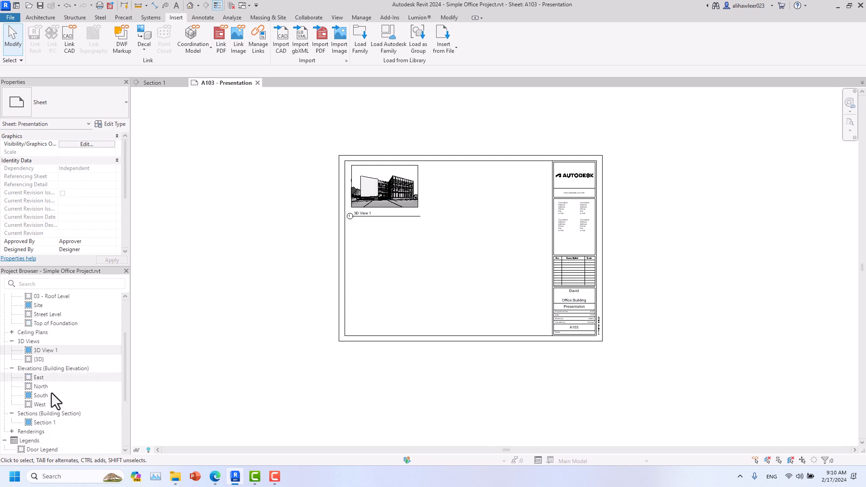
{"action": "scroll", "coordinate": [52, 375], "scroll_direction": "up", "scroll_amount": 3}
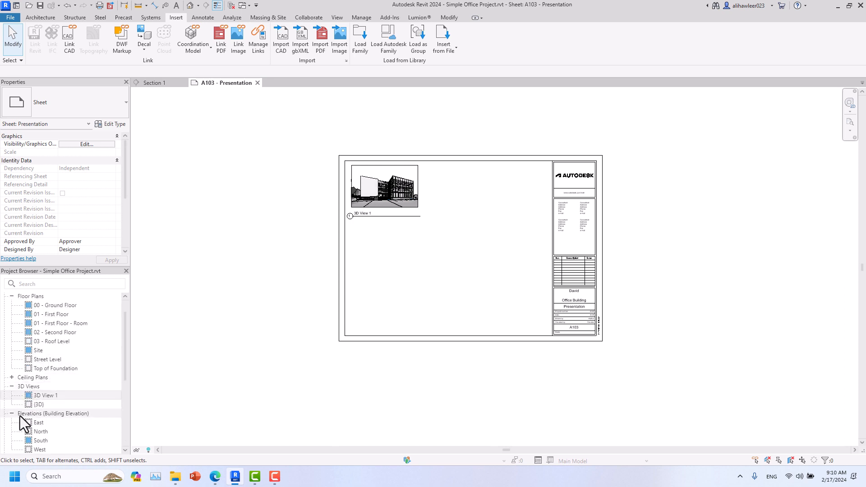
{"action": "scroll", "coordinate": [23, 413], "scroll_direction": "down", "scroll_amount": 5}
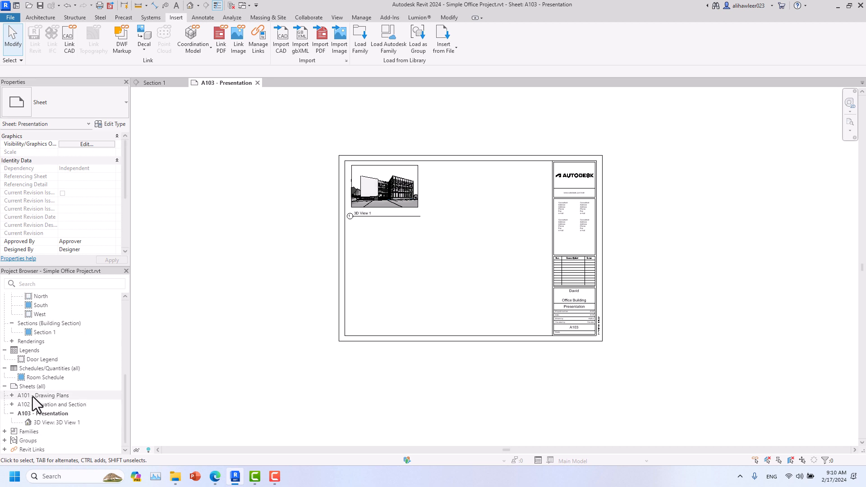
{"action": "left_click", "coordinate": [12, 341]}
{"action": "left_click_drag", "start_coordinate": [44, 351], "coordinate": [202, 318]}
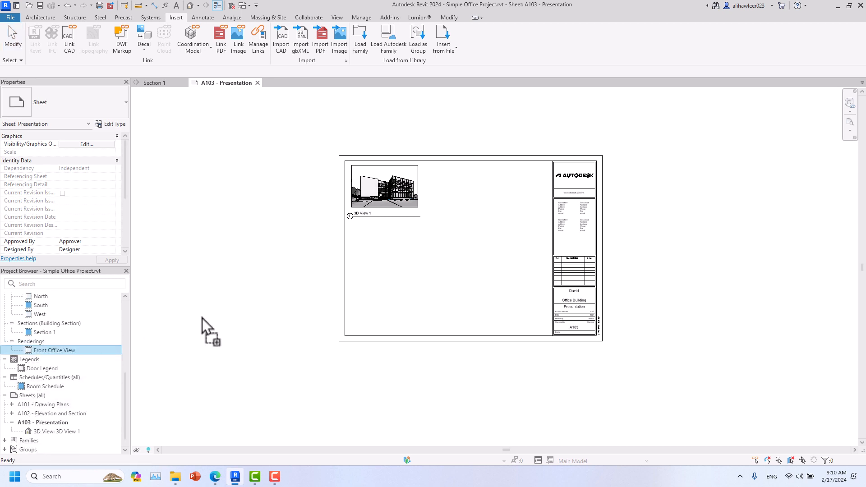
{"action": "left_click_drag", "start_coordinate": [460, 214], "coordinate": [468, 211]}
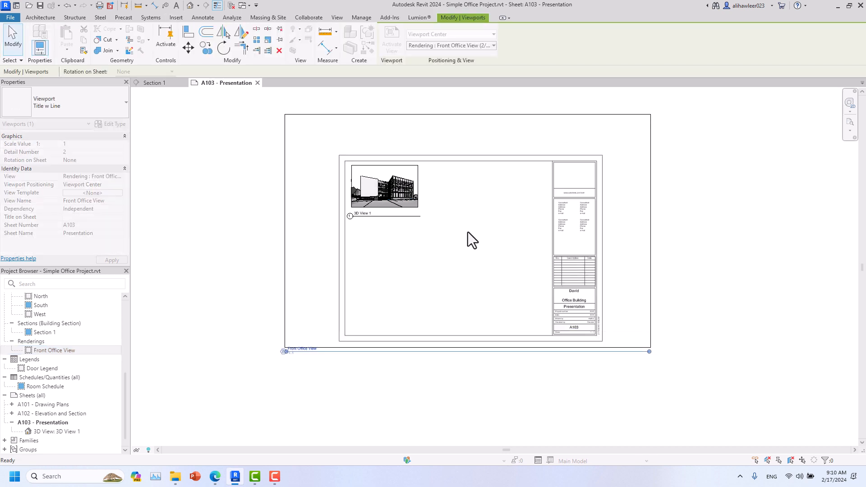
{"action": "left_click", "coordinate": [466, 239]}
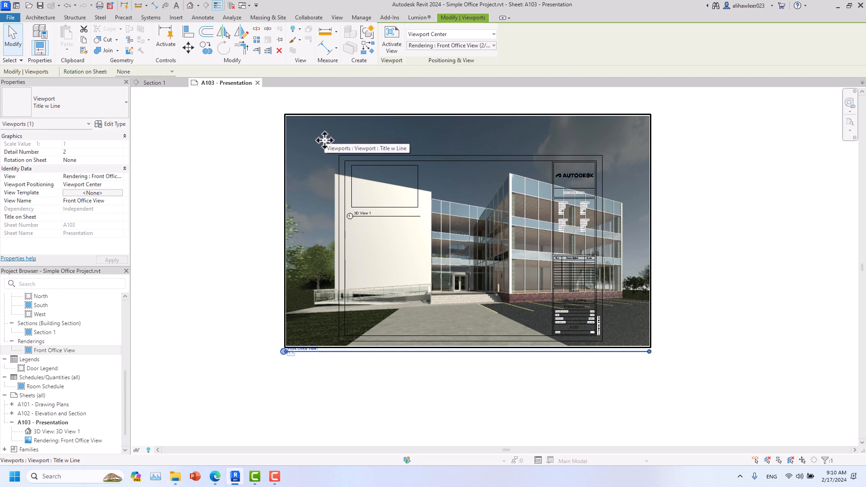
{"action": "left_click", "coordinate": [460, 40]}
{"action": "left_click", "coordinate": [460, 39]}
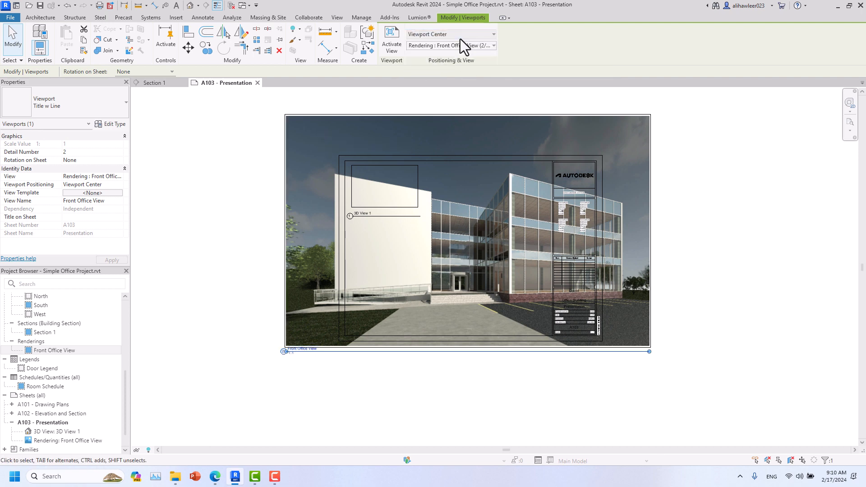
{"action": "left_click", "coordinate": [391, 53]}
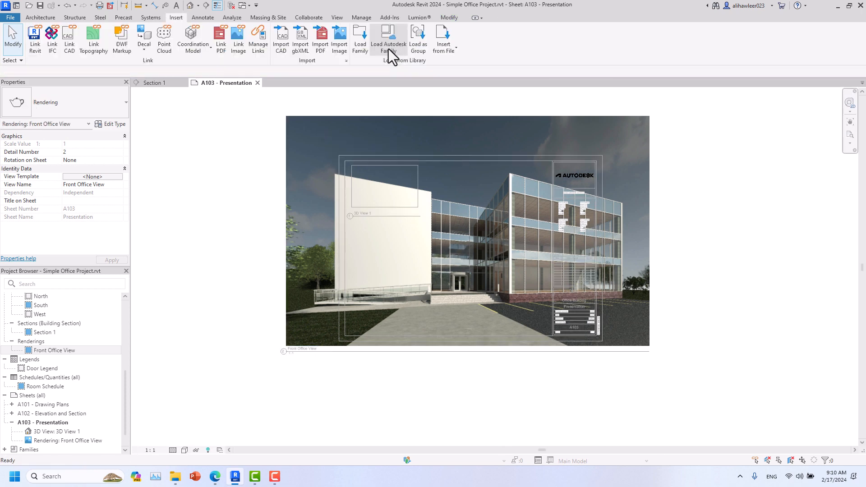
{"action": "double_click", "coordinate": [243, 123]}
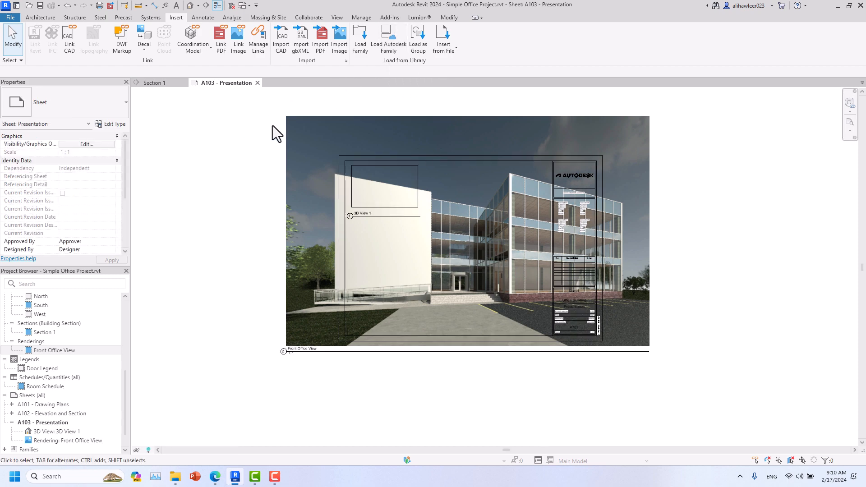
{"action": "left_click", "coordinate": [286, 127]}
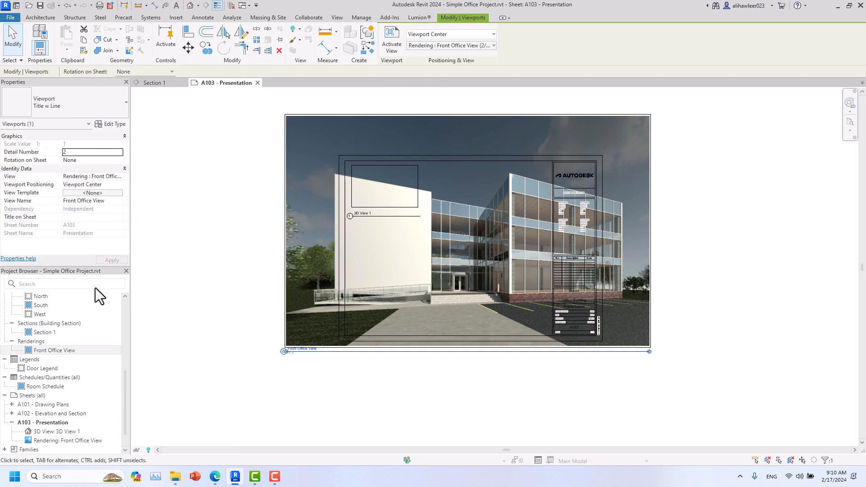
Open the Front Office View rendering, set its view scale to 1:50, and return to sheet A103
{"action": "left_click", "coordinate": [52, 351]}
{"action": "double_click", "coordinate": [52, 351]}
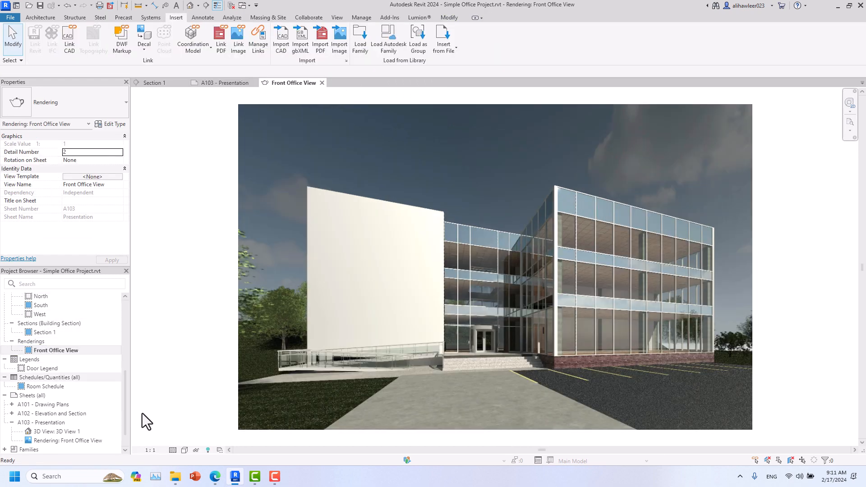
{"action": "left_click", "coordinate": [154, 451]}
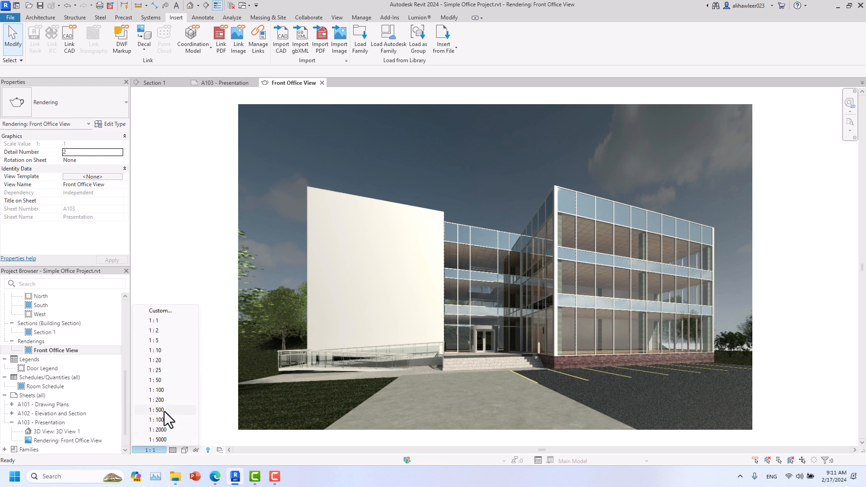
{"action": "left_click", "coordinate": [166, 383]}
{"action": "left_click", "coordinate": [219, 83]}
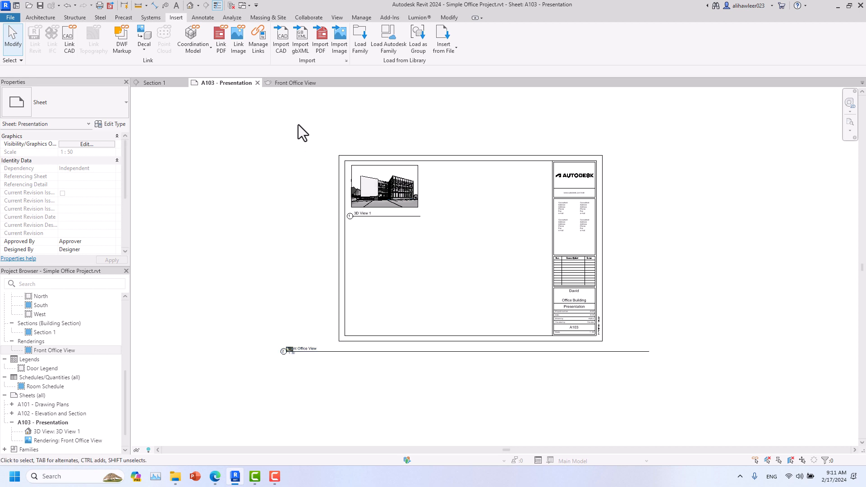
Open the Front Office View rendering, set its view scale to 1:10, and return to sheet A103
{"action": "left_click", "coordinate": [299, 84]}
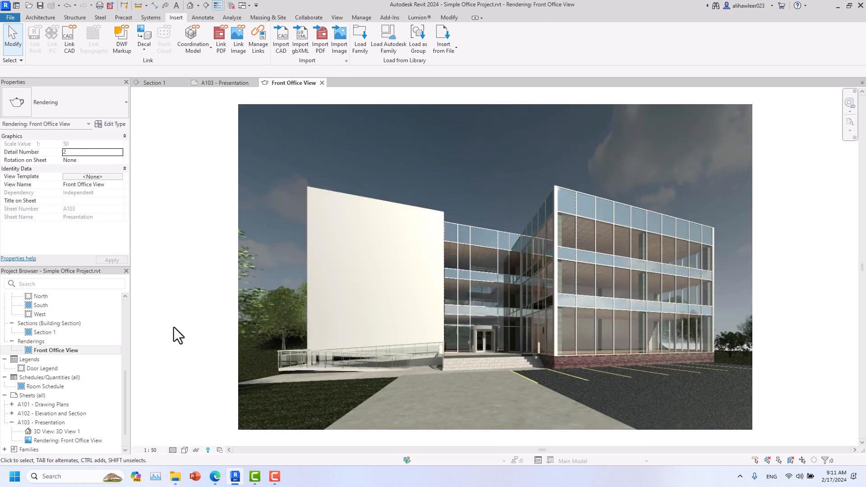
{"action": "left_click", "coordinate": [151, 451]}
{"action": "left_click", "coordinate": [162, 351]}
{"action": "left_click", "coordinate": [226, 83]}
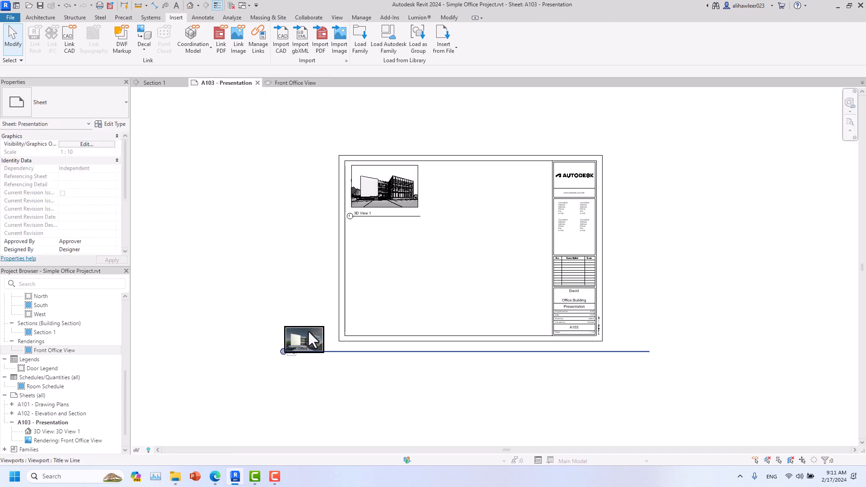
Move the Front Office View viewport from outside the sheet to the area beside the 3D View 1 viewport
{"action": "left_click", "coordinate": [307, 331]}
{"action": "scroll", "coordinate": [303, 337], "scroll_direction": "up", "scroll_amount": 3}
{"action": "double_click", "coordinate": [302, 337]}
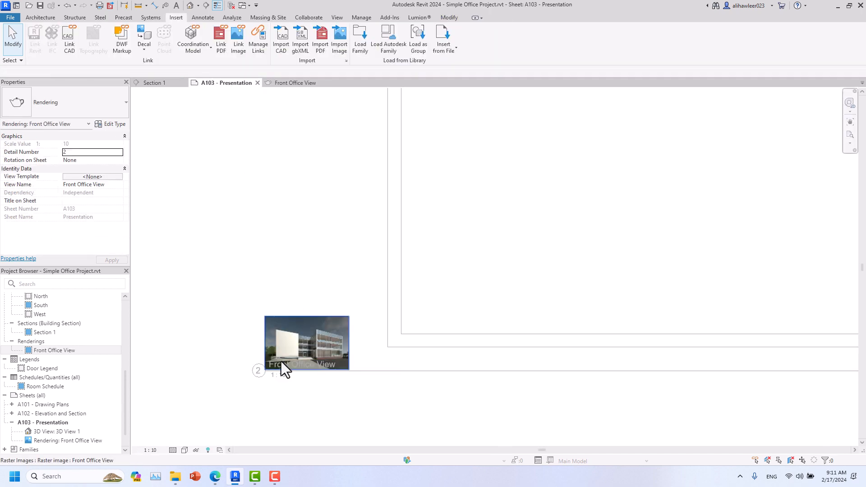
{"action": "double_click", "coordinate": [289, 302]}
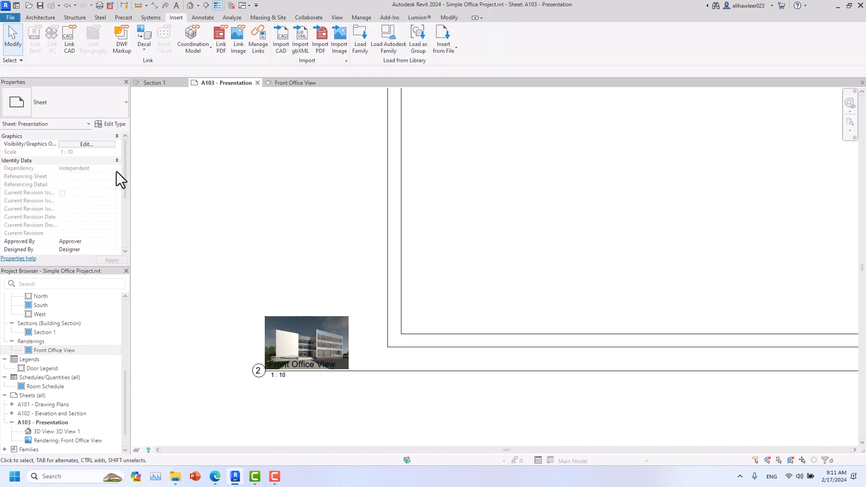
{"action": "left_click", "coordinate": [314, 326]}
{"action": "scroll", "coordinate": [313, 325], "scroll_direction": "down", "scroll_amount": 4}
{"action": "left_click_drag", "start_coordinate": [313, 326], "coordinate": [447, 199]}
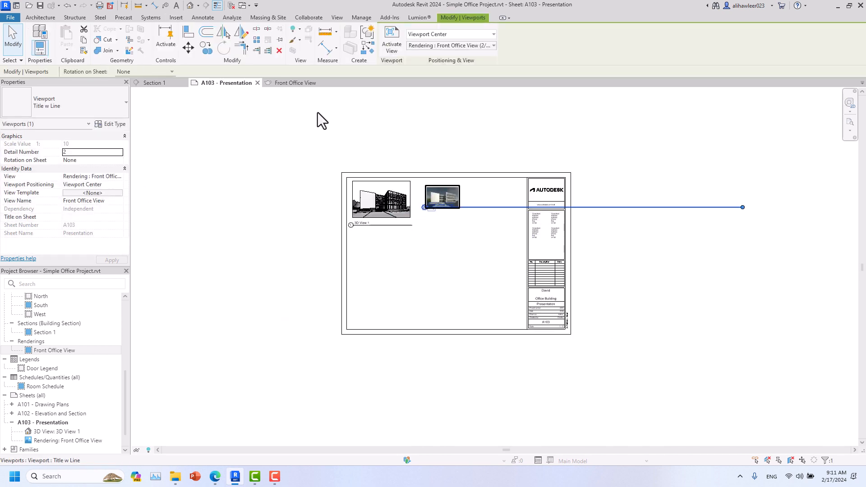
Change the Front Office View rendering's view scale to 1:5 and go back to sheet A103
{"action": "scroll", "coordinate": [431, 193], "scroll_direction": "up", "scroll_amount": 4}
{"action": "left_click", "coordinate": [293, 84]}
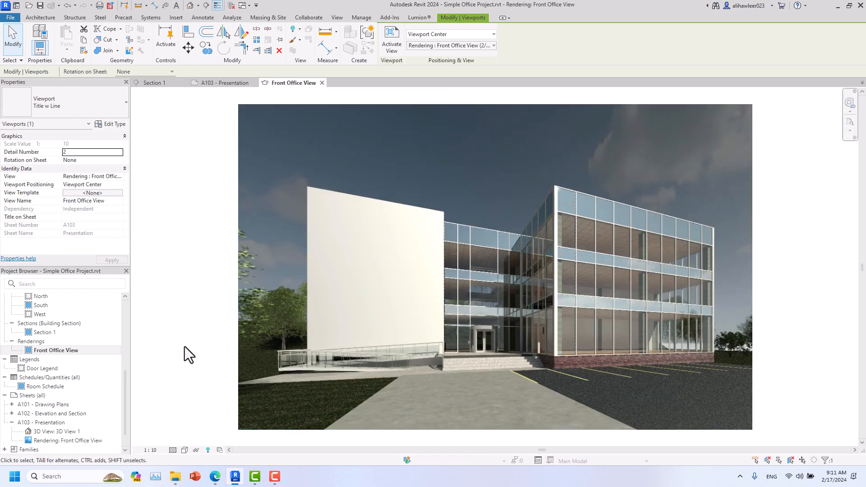
{"action": "left_click", "coordinate": [149, 450]}
{"action": "left_click", "coordinate": [163, 342]}
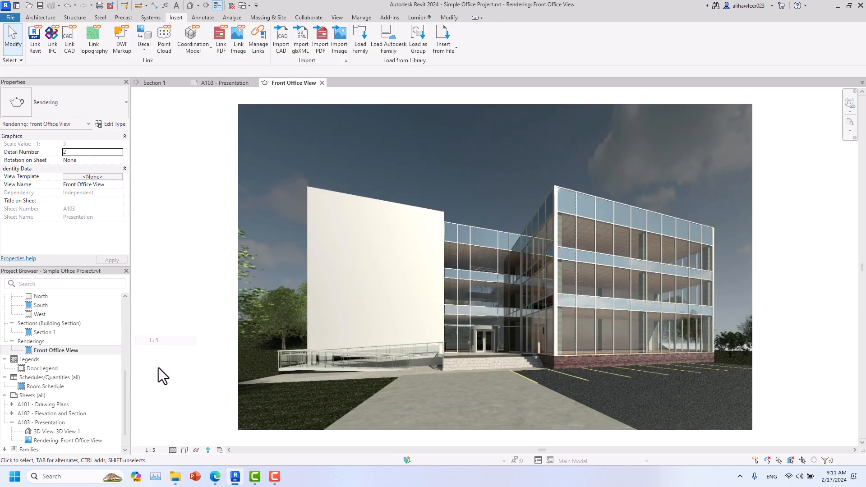
{"action": "left_click", "coordinate": [223, 82]}
Move the enlarged Front Office View viewport fully inside the sheet border and shorten its title line to the image width
{"action": "scroll", "coordinate": [343, 185], "scroll_direction": "down", "scroll_amount": 3}
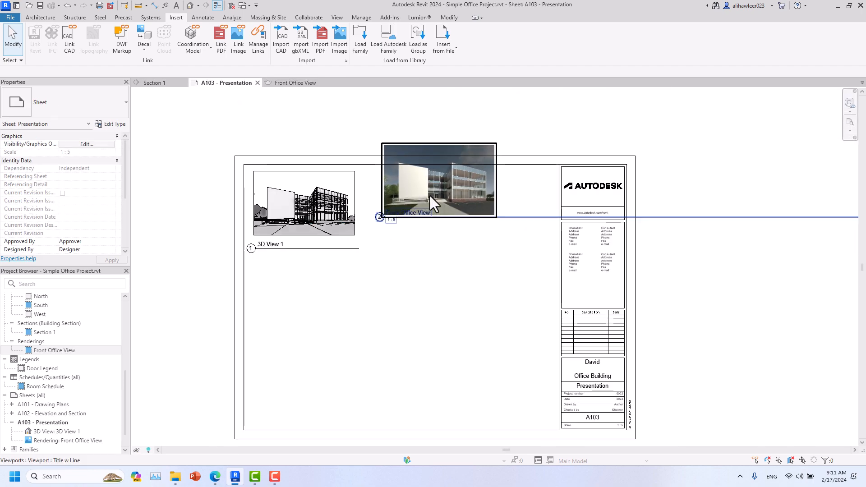
{"action": "left_click_drag", "start_coordinate": [430, 195], "coordinate": [465, 231]}
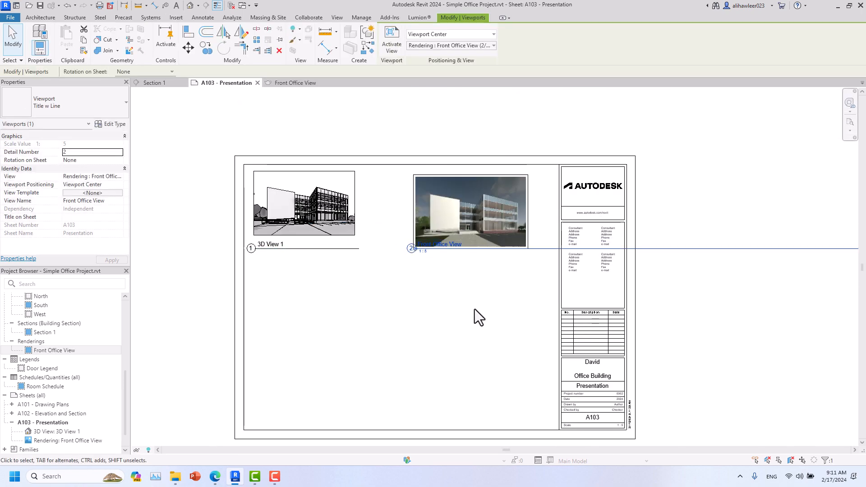
{"action": "left_click", "coordinate": [476, 312]}
{"action": "left_click", "coordinate": [483, 224]}
{"action": "scroll", "coordinate": [483, 224], "scroll_direction": "down", "scroll_amount": 2}
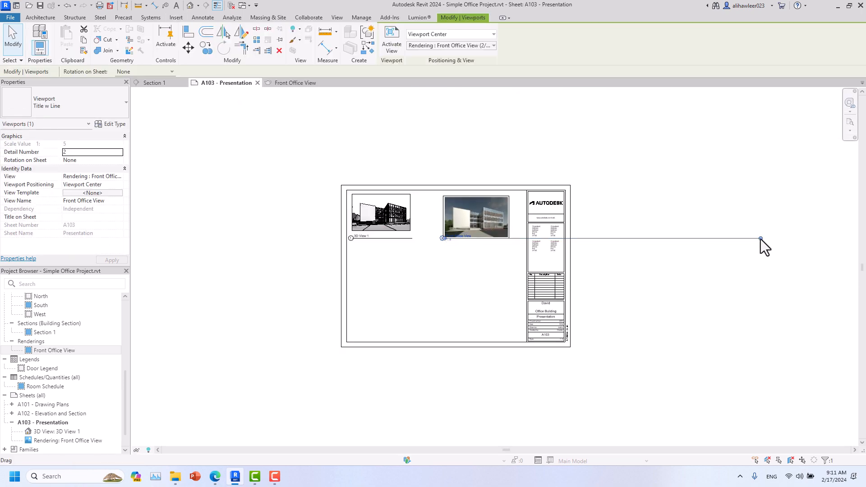
{"action": "left_click_drag", "start_coordinate": [761, 239], "coordinate": [507, 241]}
Align the Front Office View image with the top of 3D View 1 and lower its title to the 3D View 1 title's level
{"action": "scroll", "coordinate": [442, 231], "scroll_direction": "up", "scroll_amount": 2}
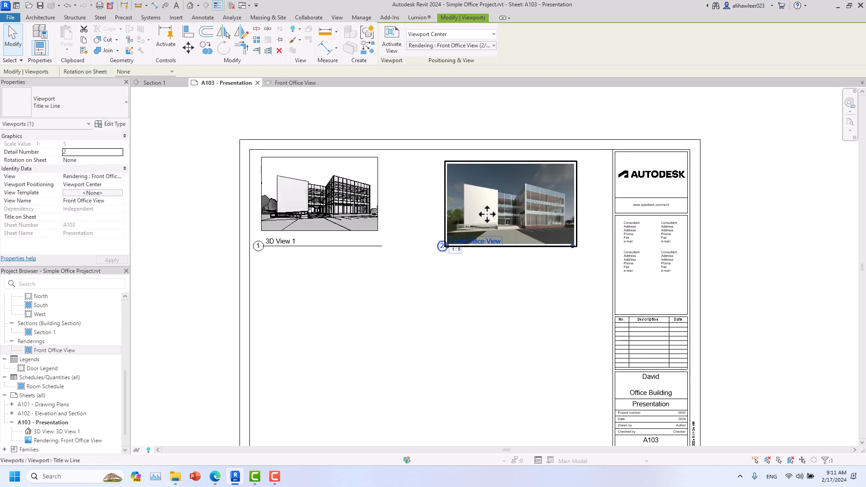
{"action": "mouse_move", "coordinate": [486, 214]}
{"action": "left_mouse_down"}
{"action": "mouse_move", "coordinate": [488, 199]}
{"action": "mouse_move", "coordinate": [486, 207]}
{"action": "left_mouse_up"}
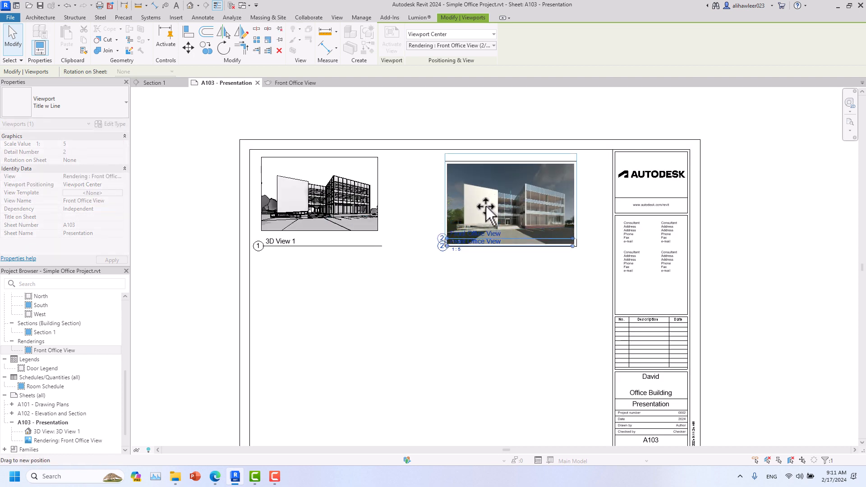
{"action": "left_click", "coordinate": [500, 276]}
{"action": "left_click", "coordinate": [486, 239]}
{"action": "left_click_drag", "start_coordinate": [486, 242], "coordinate": [488, 256]}
{"action": "left_click", "coordinate": [486, 283]}
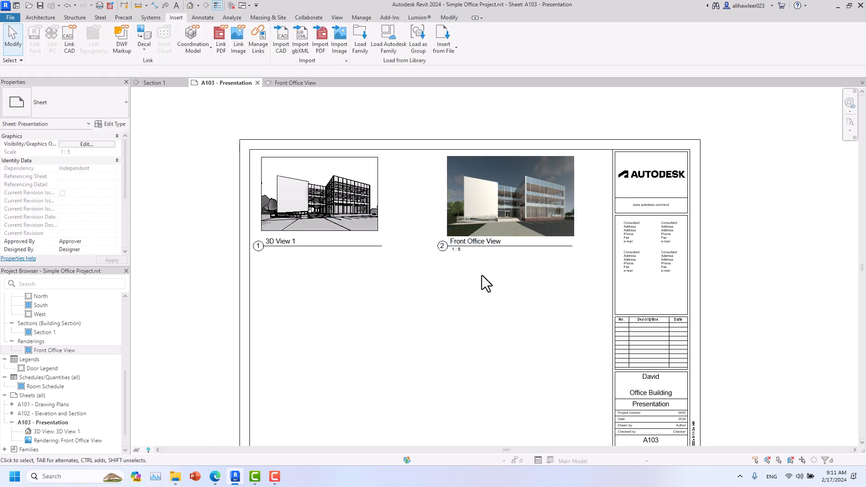
Place the Door Legend on sheet A103 directly below the Front Office View rendering
{"action": "scroll", "coordinate": [482, 275], "scroll_direction": "down", "scroll_amount": 2}
{"action": "middle_click_drag", "start_coordinate": [464, 294], "coordinate": [370, 281]}
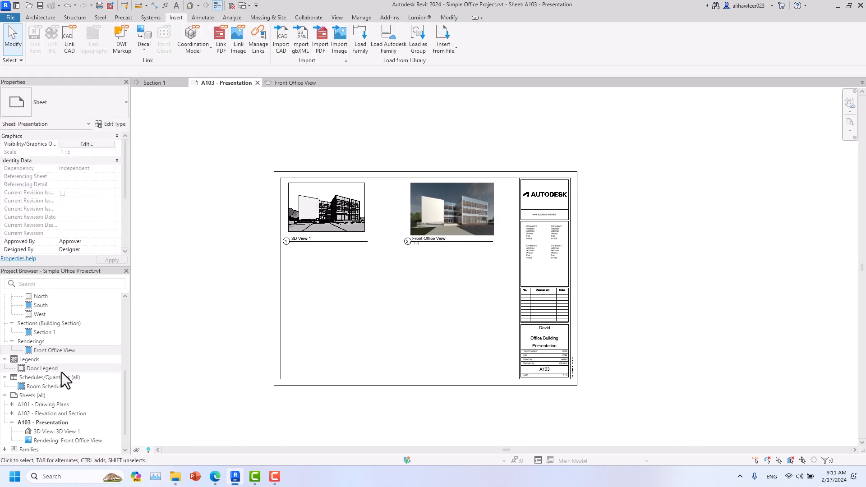
{"action": "left_click_drag", "start_coordinate": [53, 372], "coordinate": [389, 323]}
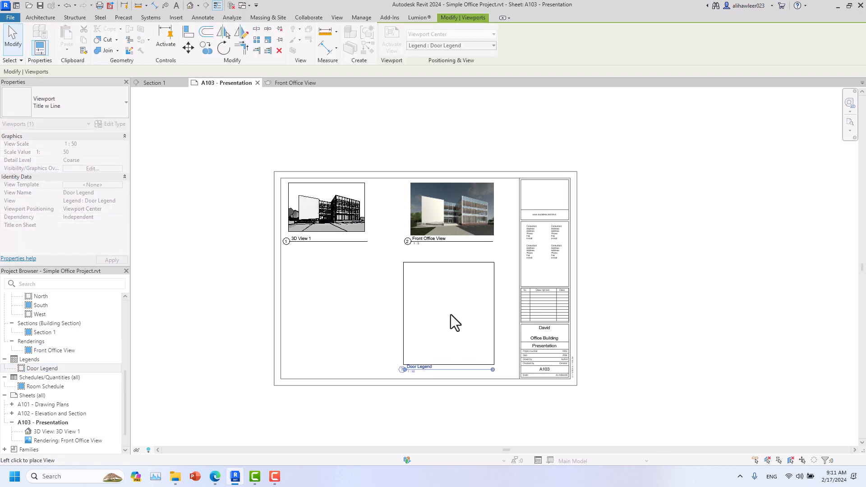
{"action": "left_click", "coordinate": [452, 315]}
{"action": "scroll", "coordinate": [385, 321], "scroll_direction": "up", "scroll_amount": 2}
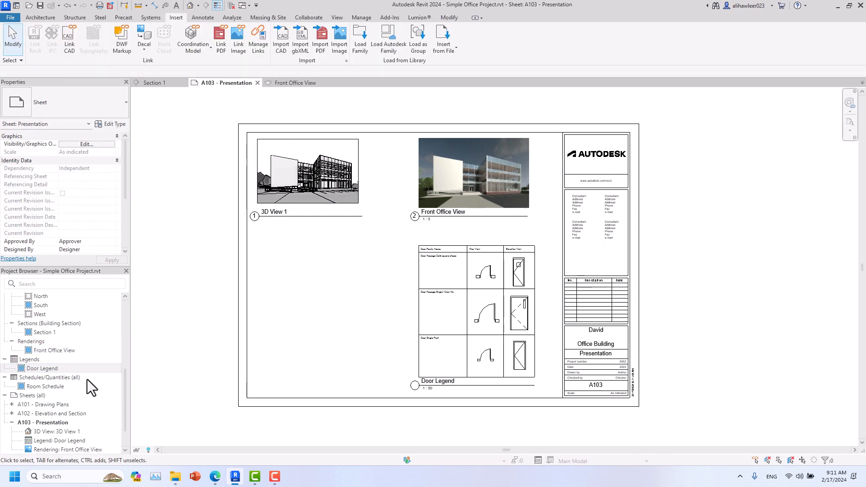
{"action": "scroll", "coordinate": [84, 380], "scroll_direction": "down", "scroll_amount": 1}
{"action": "scroll", "coordinate": [54, 382], "scroll_direction": "up", "scroll_amount": 6}
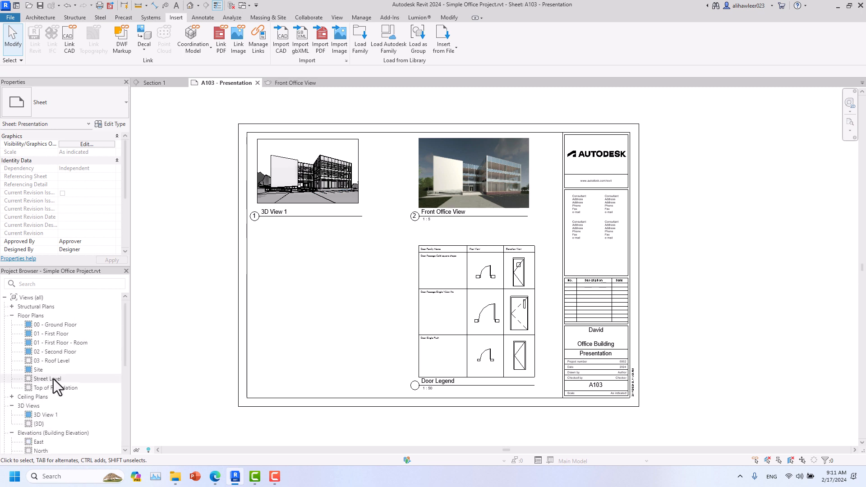
{"action": "scroll", "coordinate": [61, 408], "scroll_direction": "down", "scroll_amount": 5}
{"action": "scroll", "coordinate": [61, 410], "scroll_direction": "up", "scroll_amount": 5}
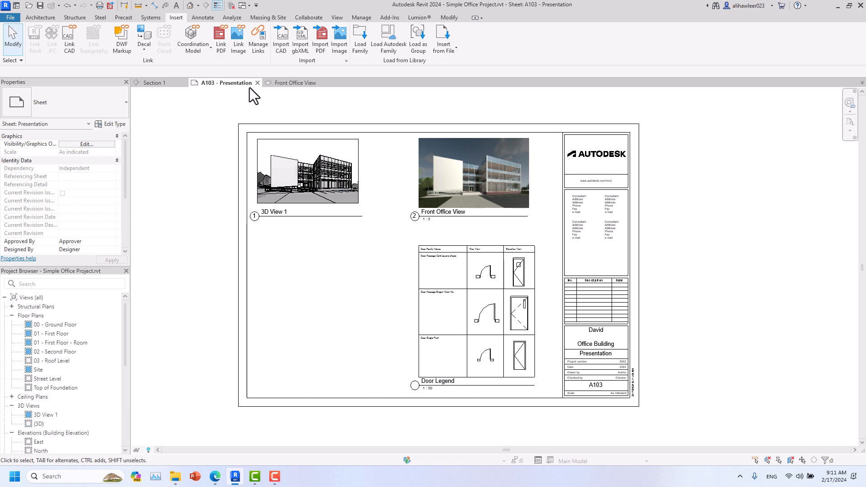
Close the Front Office View and Section 1 views, leaving only sheet A103 open
{"action": "left_click", "coordinate": [321, 83]}
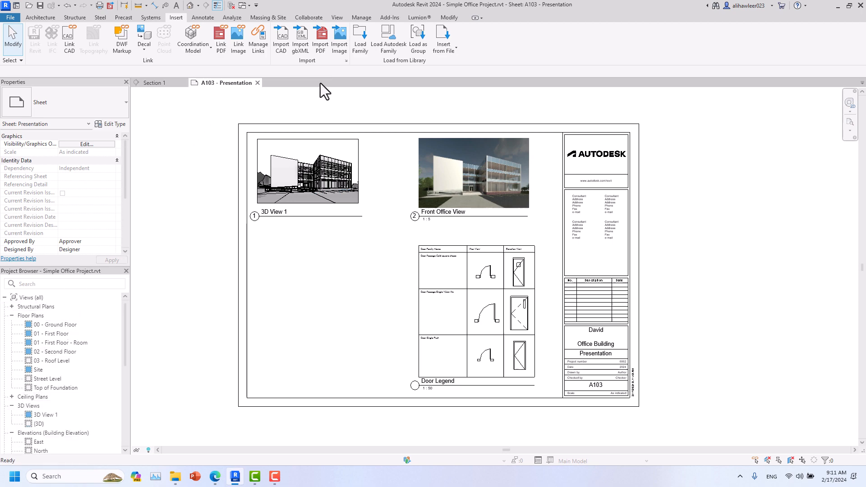
{"action": "left_click", "coordinate": [184, 82]}
{"action": "scroll", "coordinate": [57, 388], "scroll_direction": "down", "scroll_amount": 5}
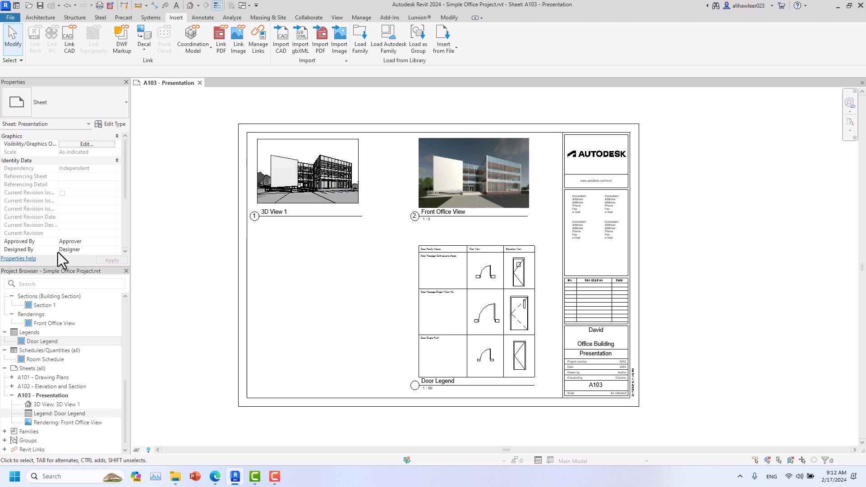
Start a PDF export of the project and set the export range to selected views/sheets
{"action": "left_click", "coordinate": [13, 19]}
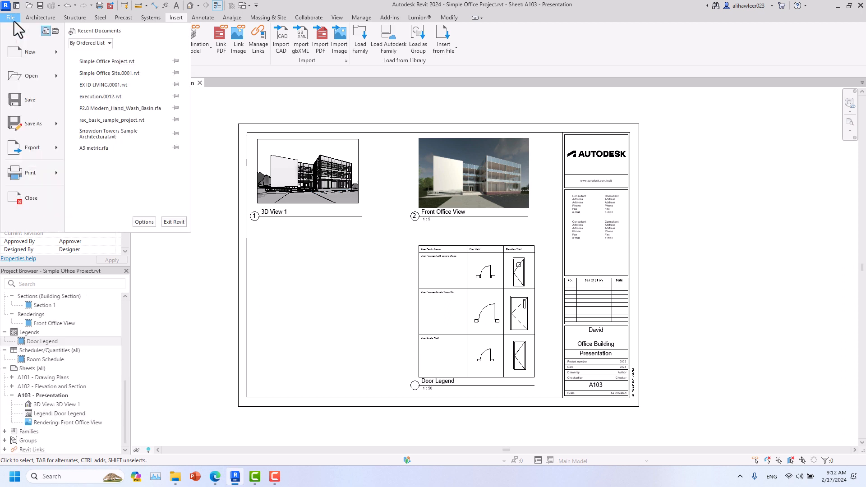
{"action": "mouse_move", "coordinate": [33, 172]}
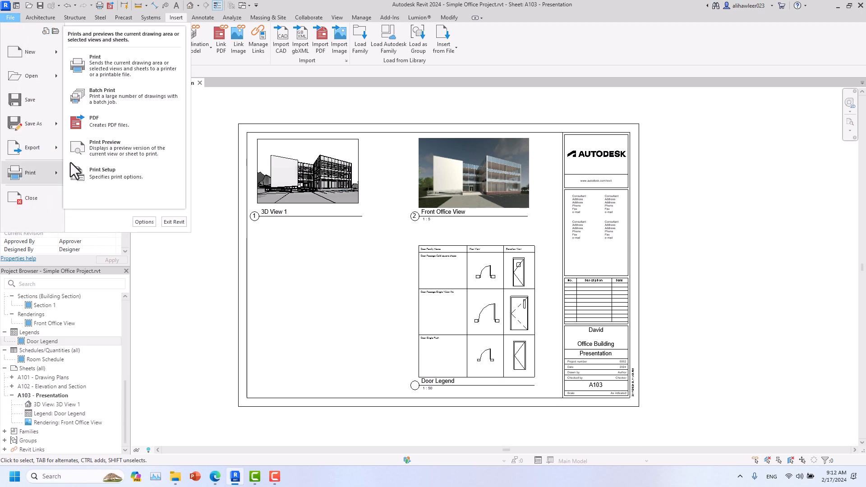
{"action": "mouse_move", "coordinate": [28, 151]}
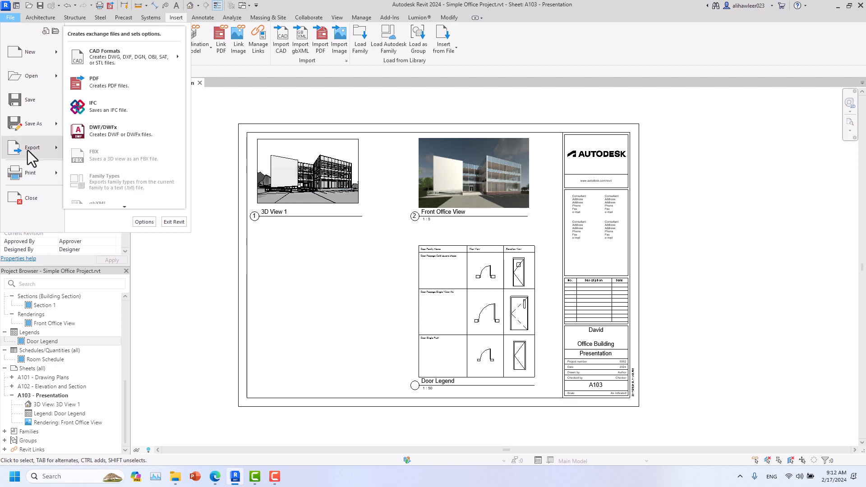
{"action": "left_click", "coordinate": [99, 84]}
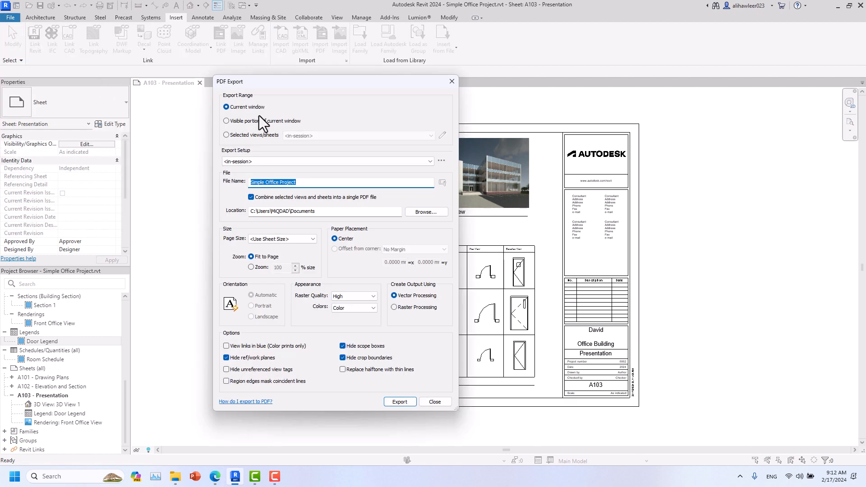
{"action": "left_click_drag", "start_coordinate": [329, 88], "coordinate": [485, 107]}
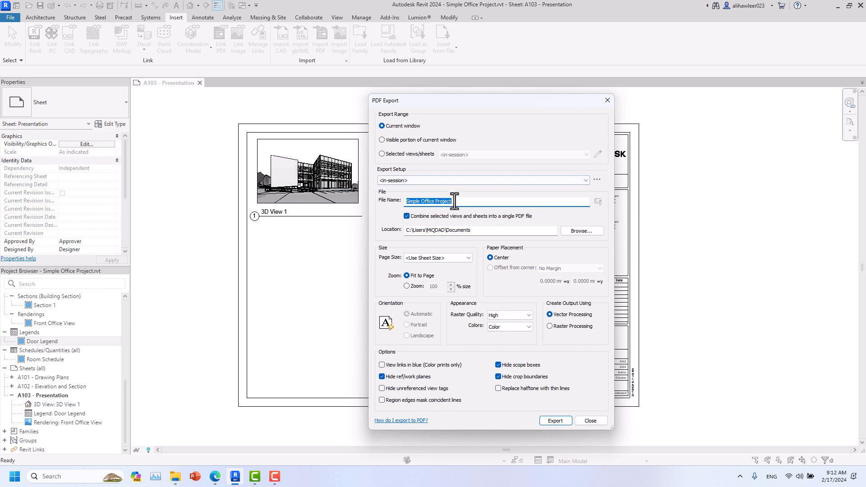
{"action": "left_click", "coordinate": [457, 201]}
{"action": "left_click", "coordinate": [414, 155]}
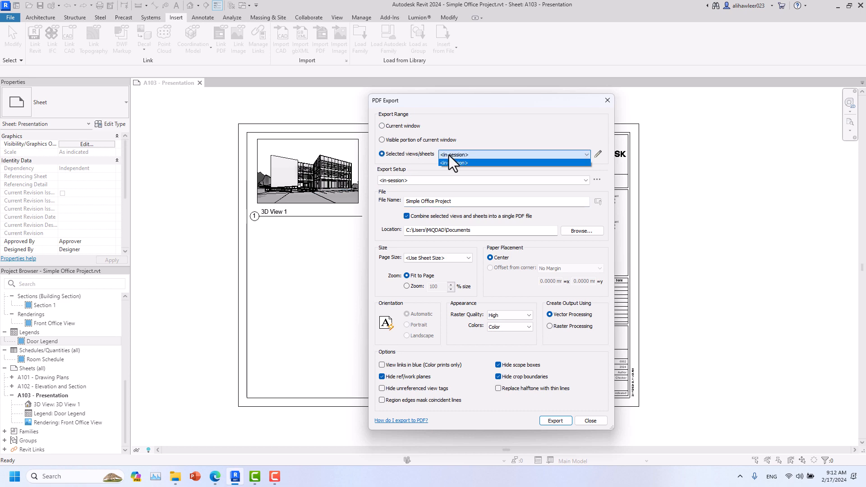
Examine the list of views and sheets available for the PDF export and dismiss it without choosing any
{"action": "left_click", "coordinate": [597, 155]}
{"action": "scroll", "coordinate": [386, 202], "scroll_direction": "down", "scroll_amount": 5}
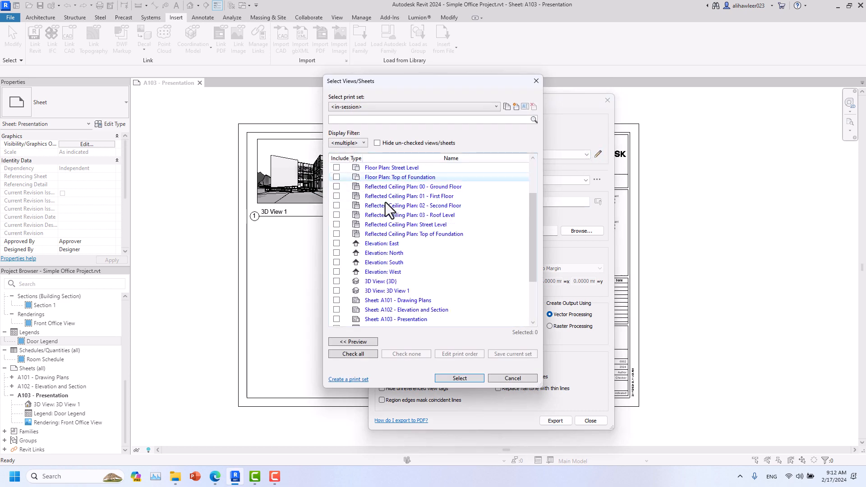
{"action": "left_click", "coordinate": [536, 81]}
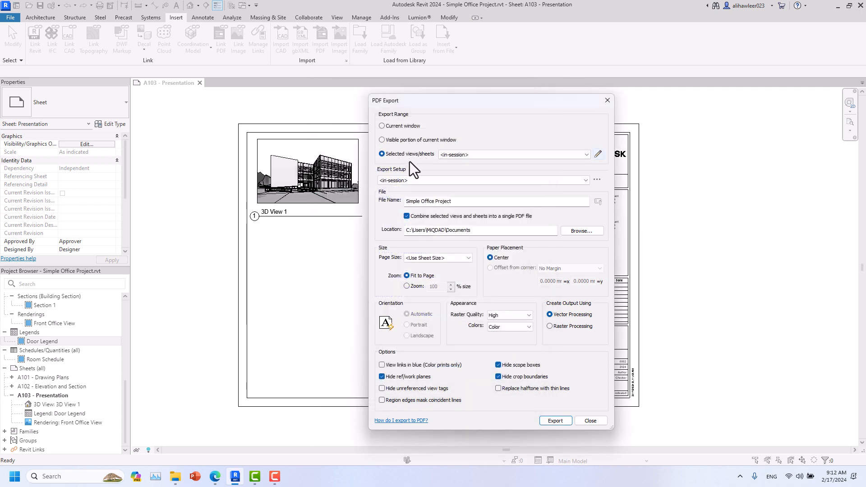
Examine the available export setup, page size and raster quality options for the PDF export
{"action": "left_click", "coordinate": [434, 181]}
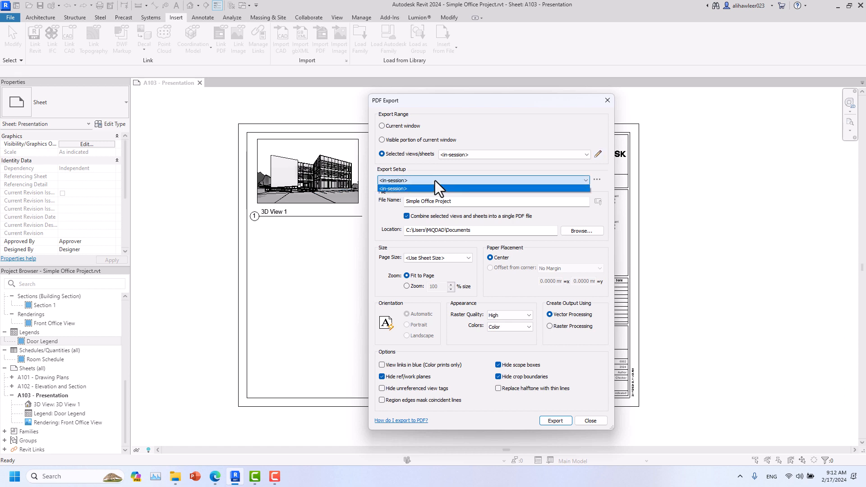
{"action": "left_click", "coordinate": [436, 180]}
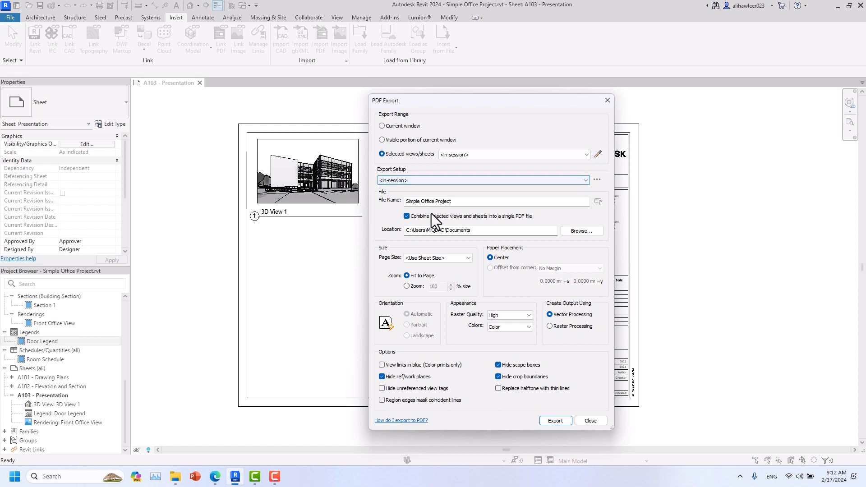
{"action": "left_click", "coordinate": [438, 261]}
{"action": "left_click", "coordinate": [438, 261]}
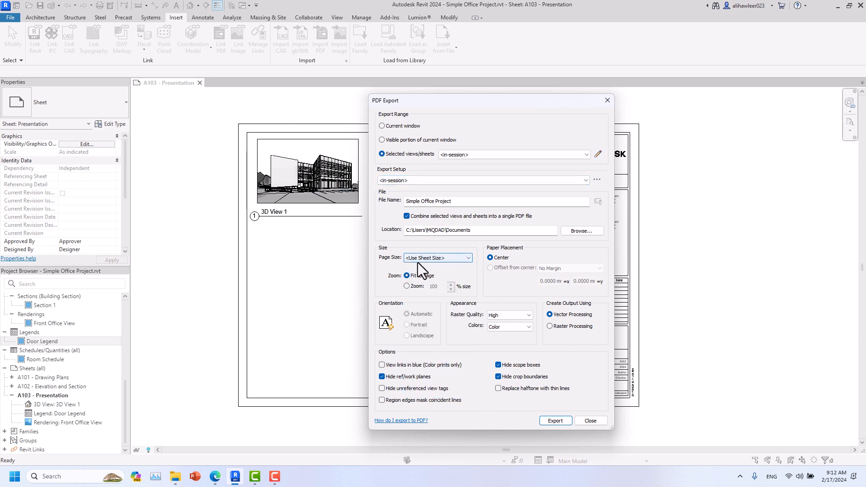
{"action": "left_click", "coordinate": [505, 316]}
{"action": "left_click", "coordinate": [505, 318]}
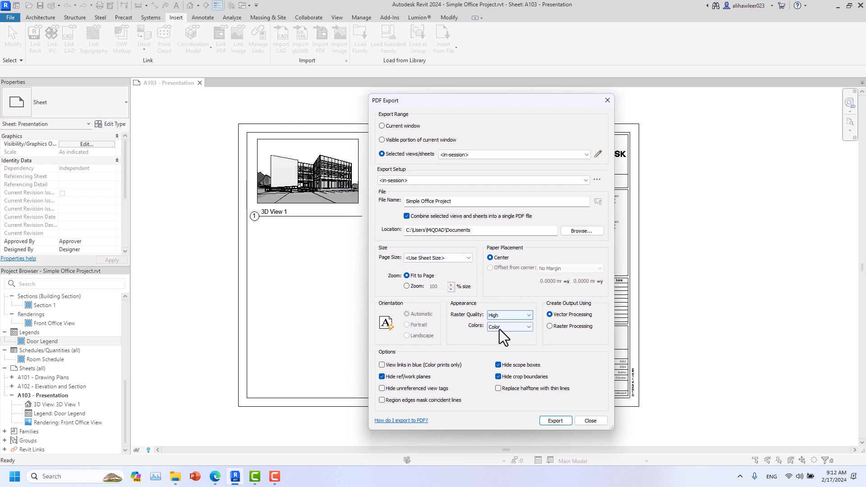
{"action": "left_click", "coordinate": [497, 314]}
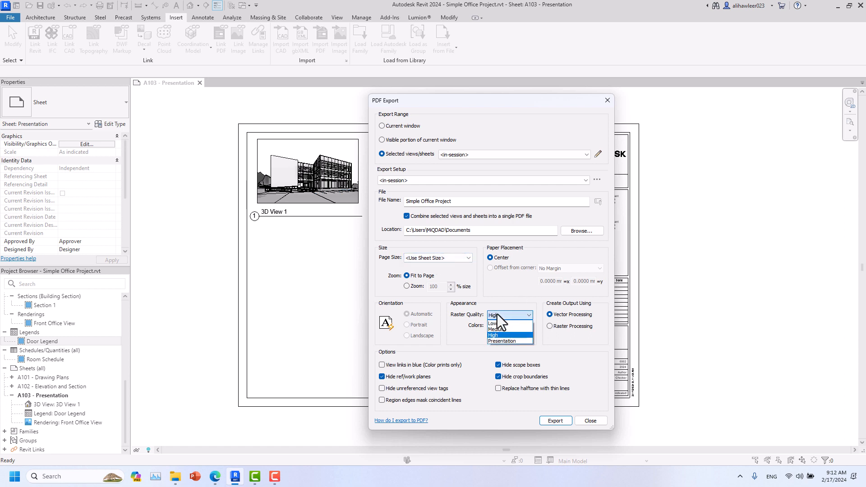
{"action": "left_click", "coordinate": [497, 315]}
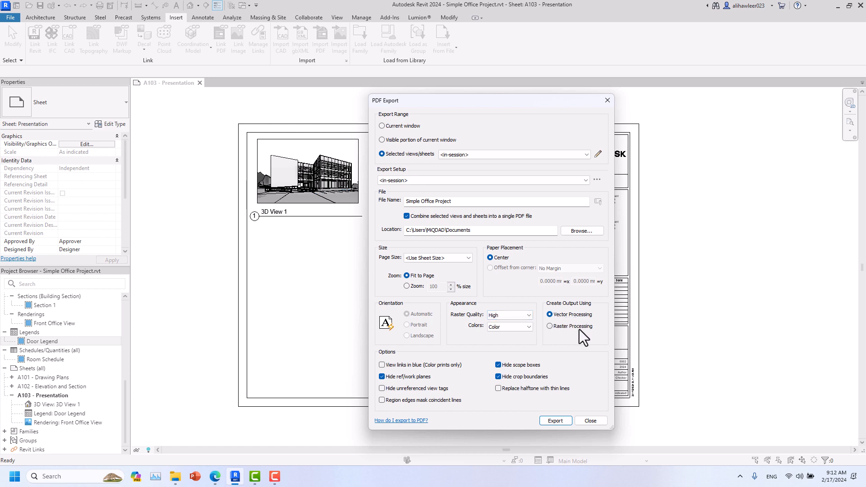
Filter the PDF export's list of views and sheets to show only sheets, excluding 2D and 3D views
{"action": "left_click", "coordinate": [554, 421]}
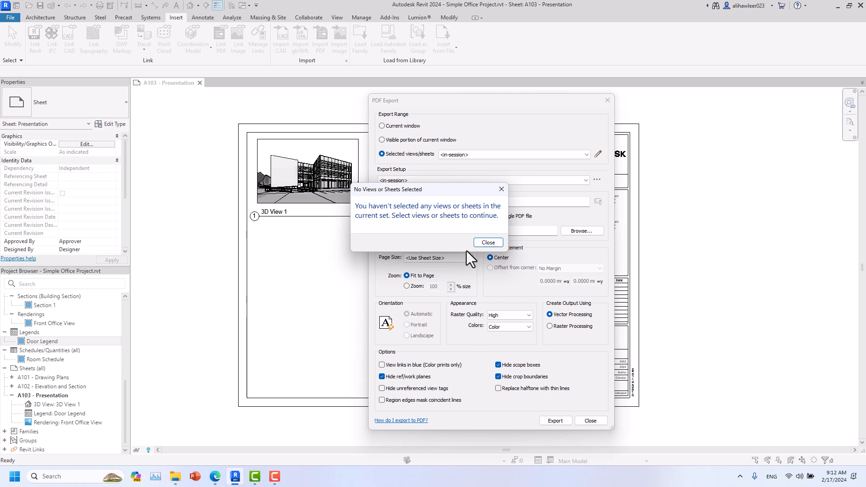
{"action": "left_click", "coordinate": [489, 244]}
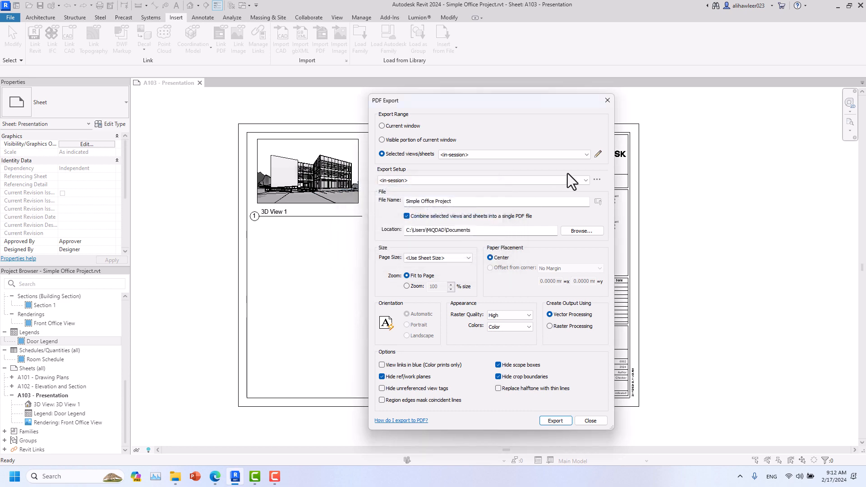
{"action": "left_click", "coordinate": [597, 158]}
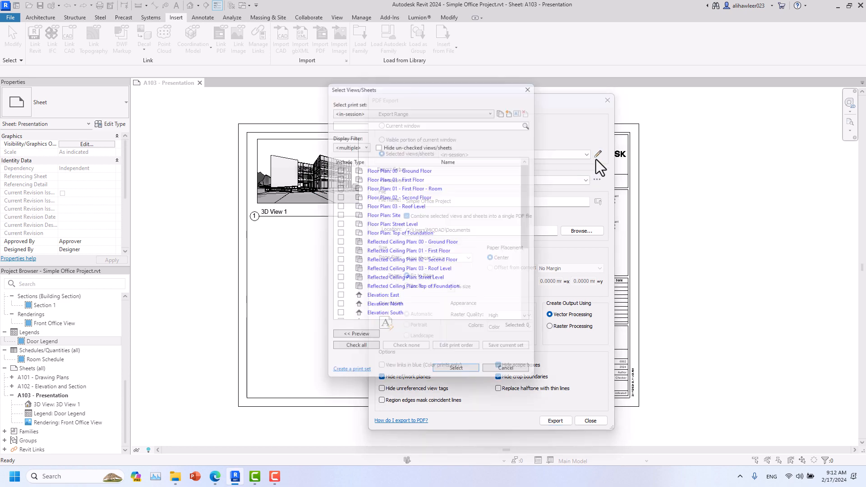
{"action": "scroll", "coordinate": [388, 222], "scroll_direction": "down", "scroll_amount": 5}
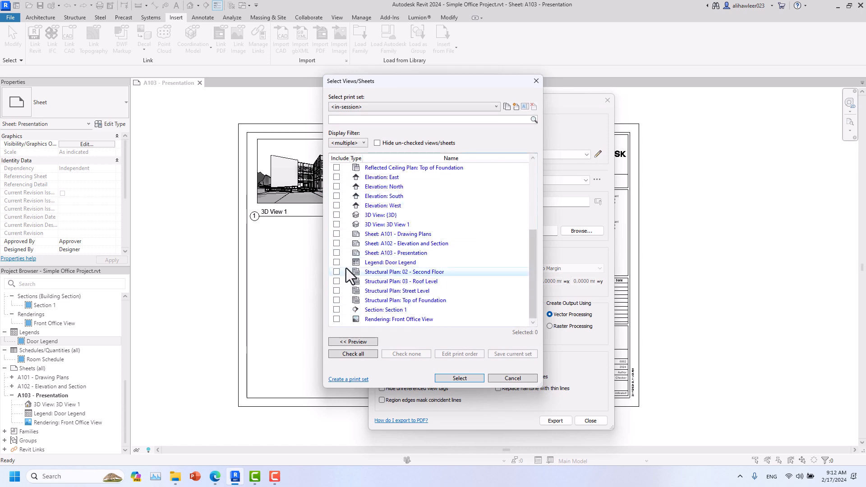
{"action": "scroll", "coordinate": [347, 262], "scroll_direction": "up", "scroll_amount": 4}
{"action": "scroll", "coordinate": [347, 261], "scroll_direction": "down", "scroll_amount": 4}
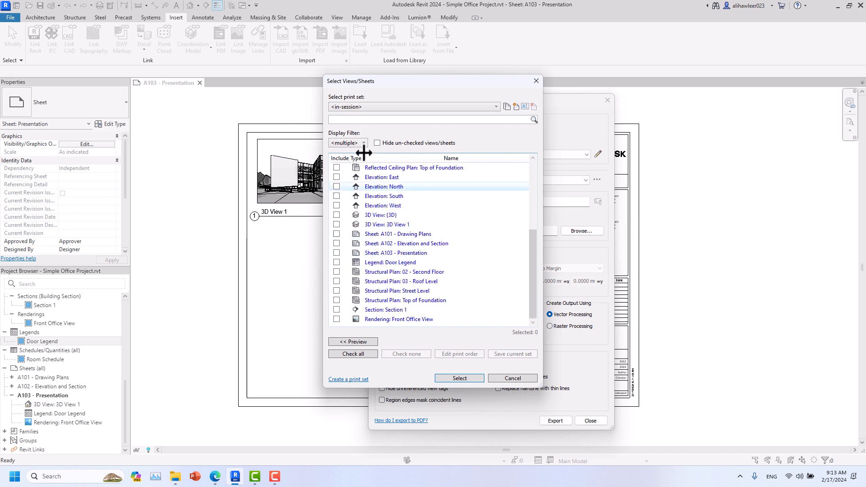
{"action": "left_click", "coordinate": [342, 142]}
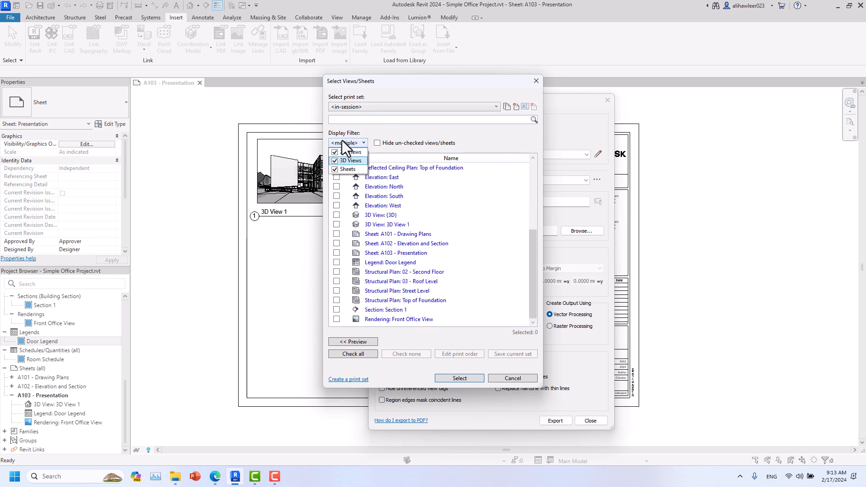
{"action": "left_click", "coordinate": [335, 152]}
{"action": "left_click", "coordinate": [335, 158]}
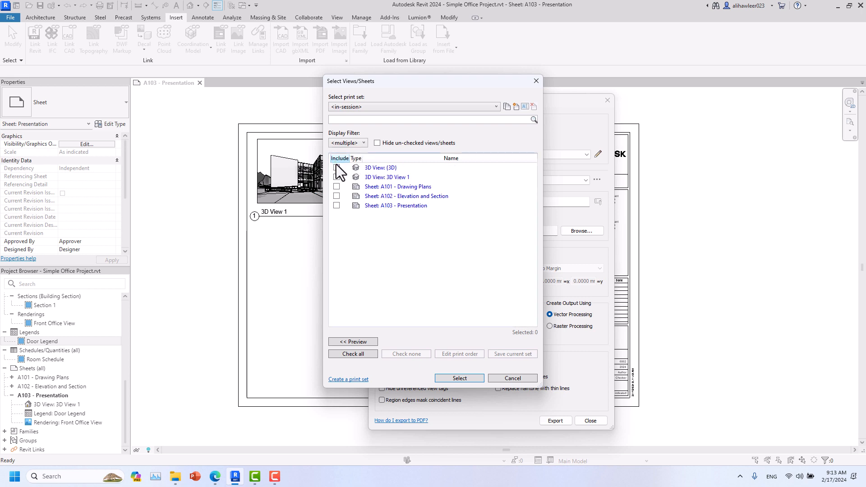
{"action": "left_click", "coordinate": [349, 145]}
{"action": "left_click", "coordinate": [335, 160]}
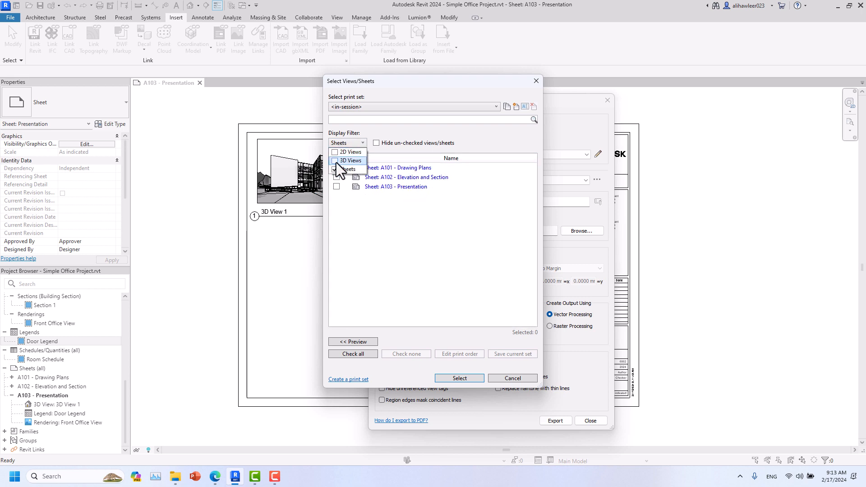
Include sheets A101, A102 and A103 in the selection and export them as the combined PDF Simple Office Project
{"action": "left_click", "coordinate": [337, 167]}
{"action": "left_click", "coordinate": [337, 177]}
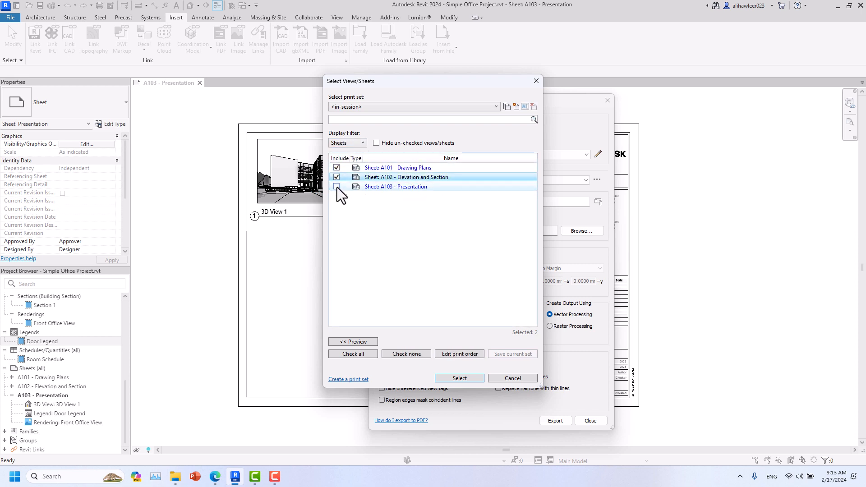
{"action": "left_click", "coordinate": [337, 187]}
{"action": "left_click", "coordinate": [459, 378]}
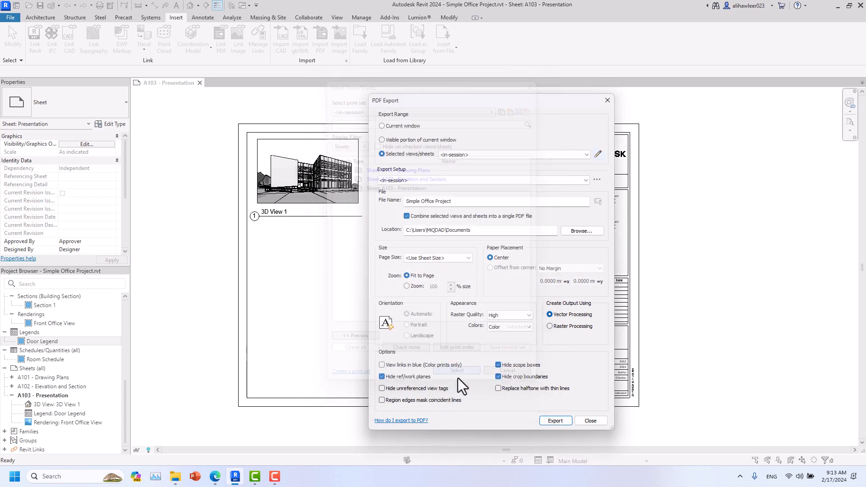
{"action": "left_click", "coordinate": [556, 421]}
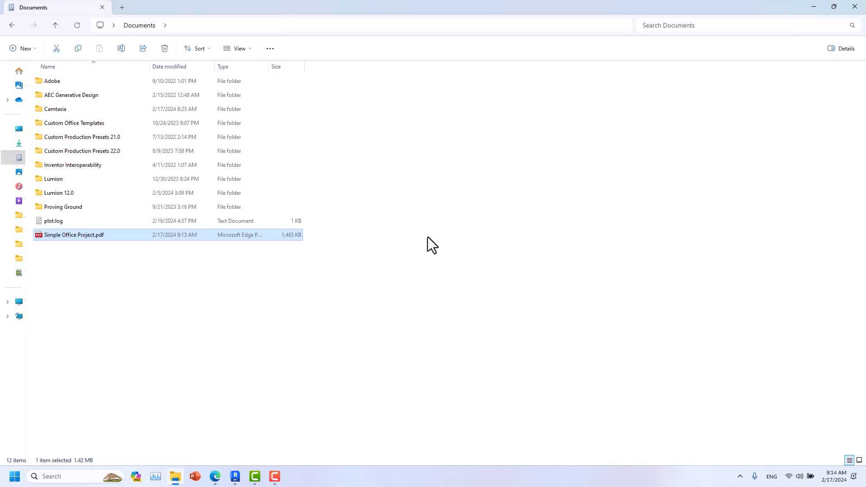
Open Simple Office Project.pdf from the Documents folder and examine the drawings, rendering and door legend on the exported sheets
{"action": "double_click", "coordinate": [75, 239]}
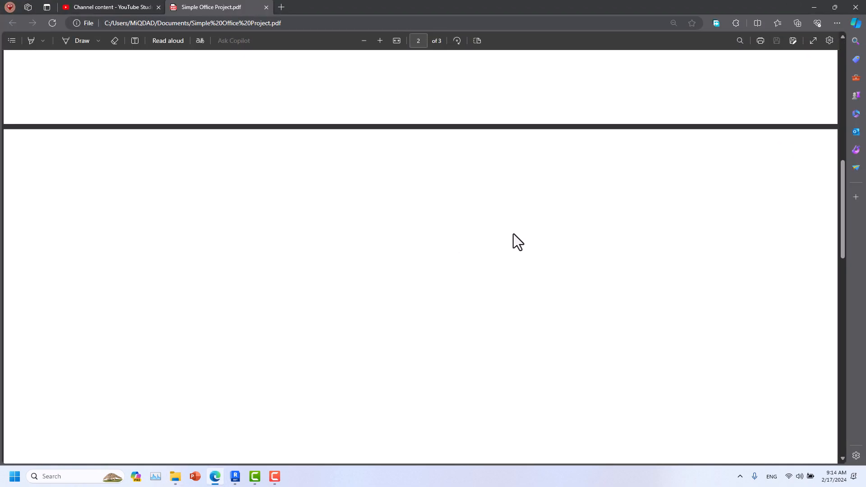
{"action": "left_click", "coordinate": [365, 43]}
{"action": "left_click", "coordinate": [365, 43]}
{"action": "left_click", "coordinate": [365, 43]}
{"action": "left_click", "coordinate": [365, 43]}
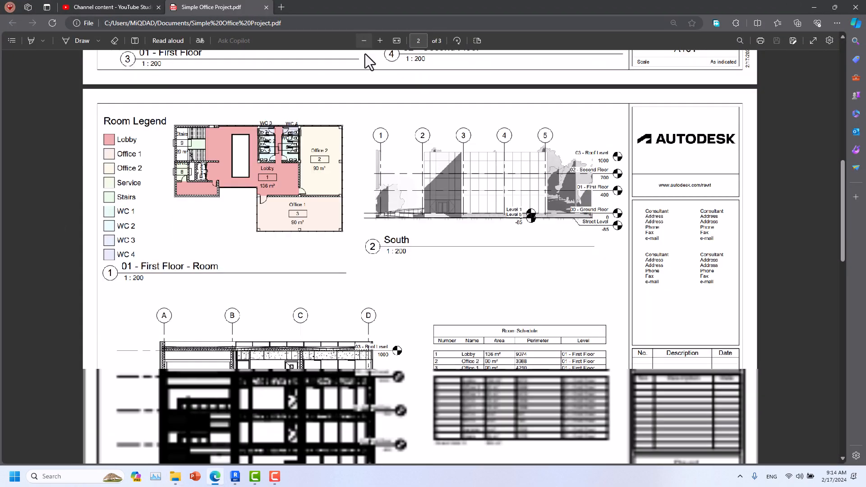
{"action": "scroll", "coordinate": [431, 207], "scroll_direction": "up", "scroll_amount": 4}
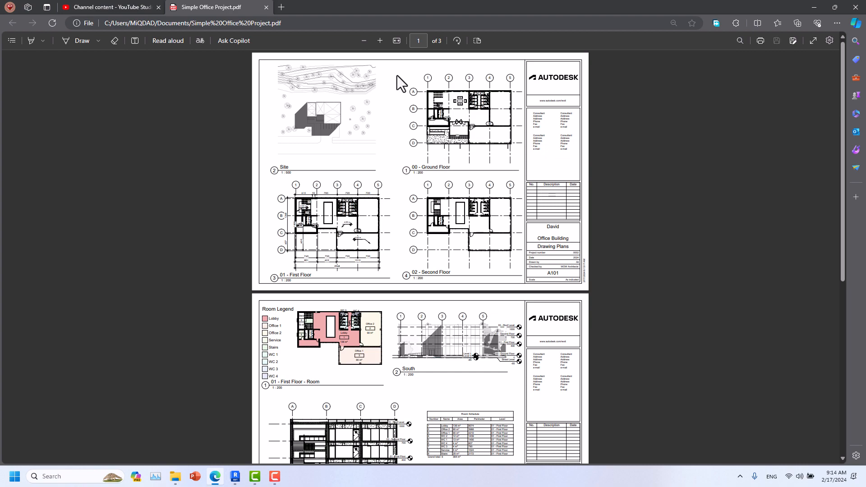
{"action": "left_click", "coordinate": [381, 45]}
{"action": "left_click", "coordinate": [381, 45]}
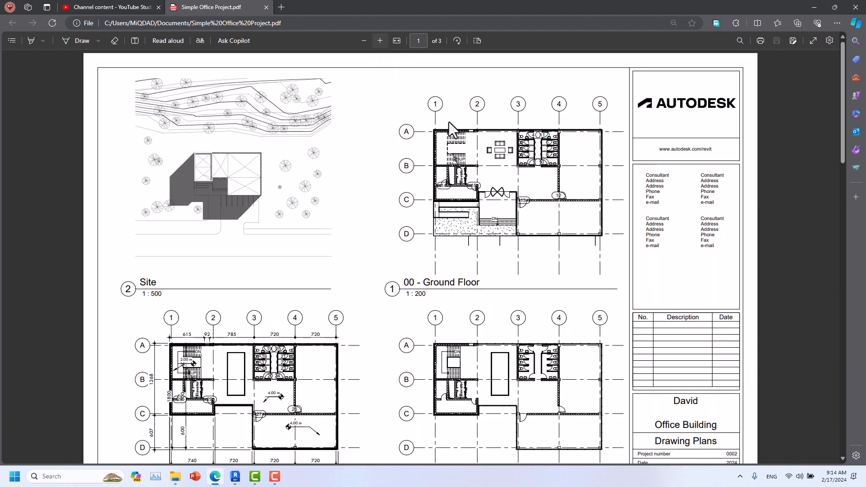
{"action": "scroll", "coordinate": [510, 167], "scroll_direction": "down", "scroll_amount": 20}
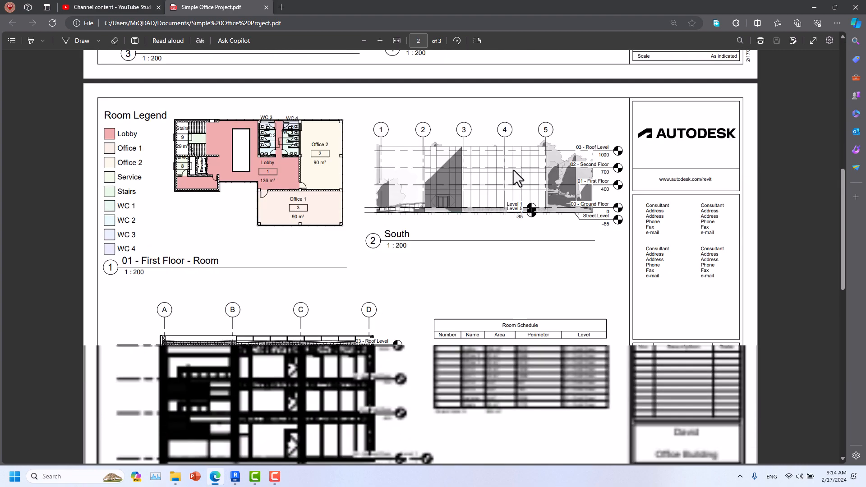
{"action": "scroll", "coordinate": [515, 186], "scroll_direction": "down", "scroll_amount": 8}
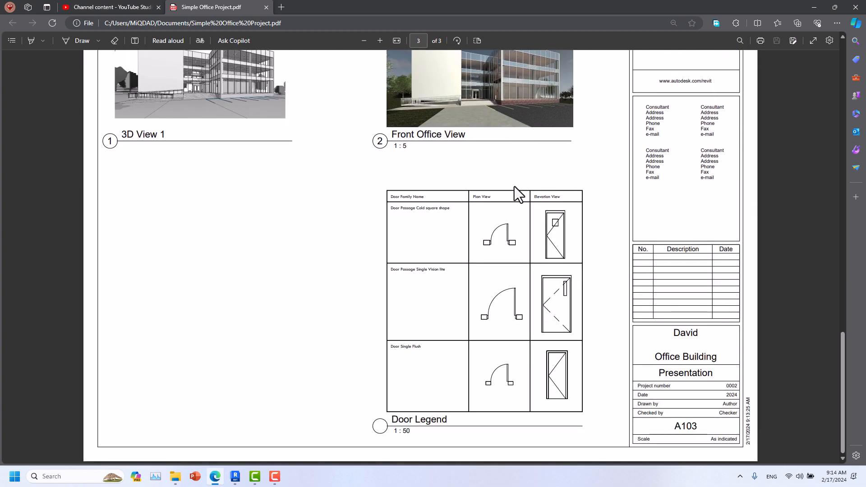
{"action": "scroll", "coordinate": [514, 214], "scroll_direction": "up", "scroll_amount": 5}
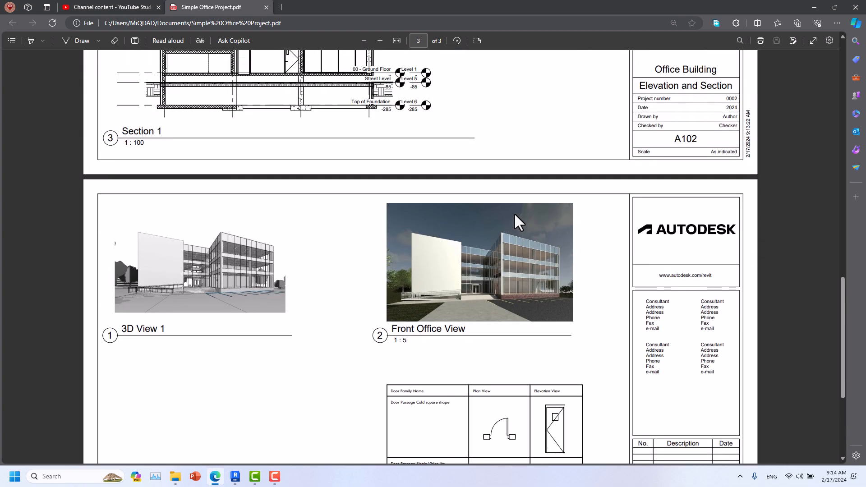
{"action": "scroll", "coordinate": [519, 221], "scroll_direction": "down", "scroll_amount": 4}
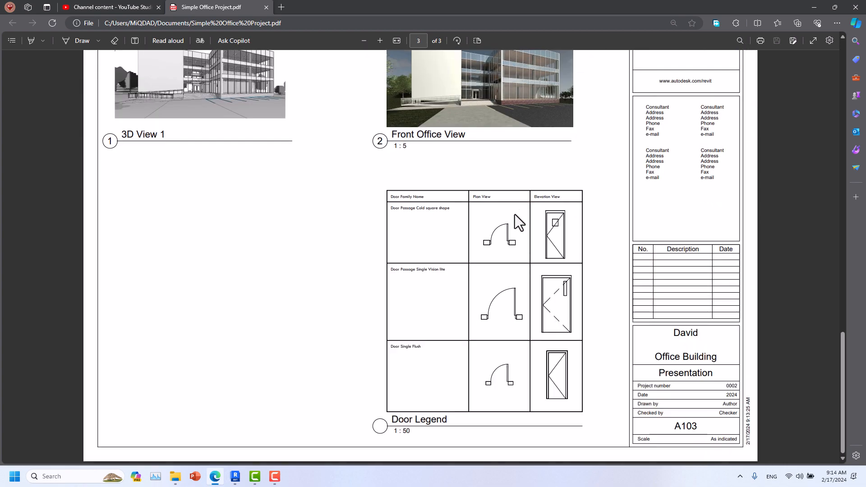